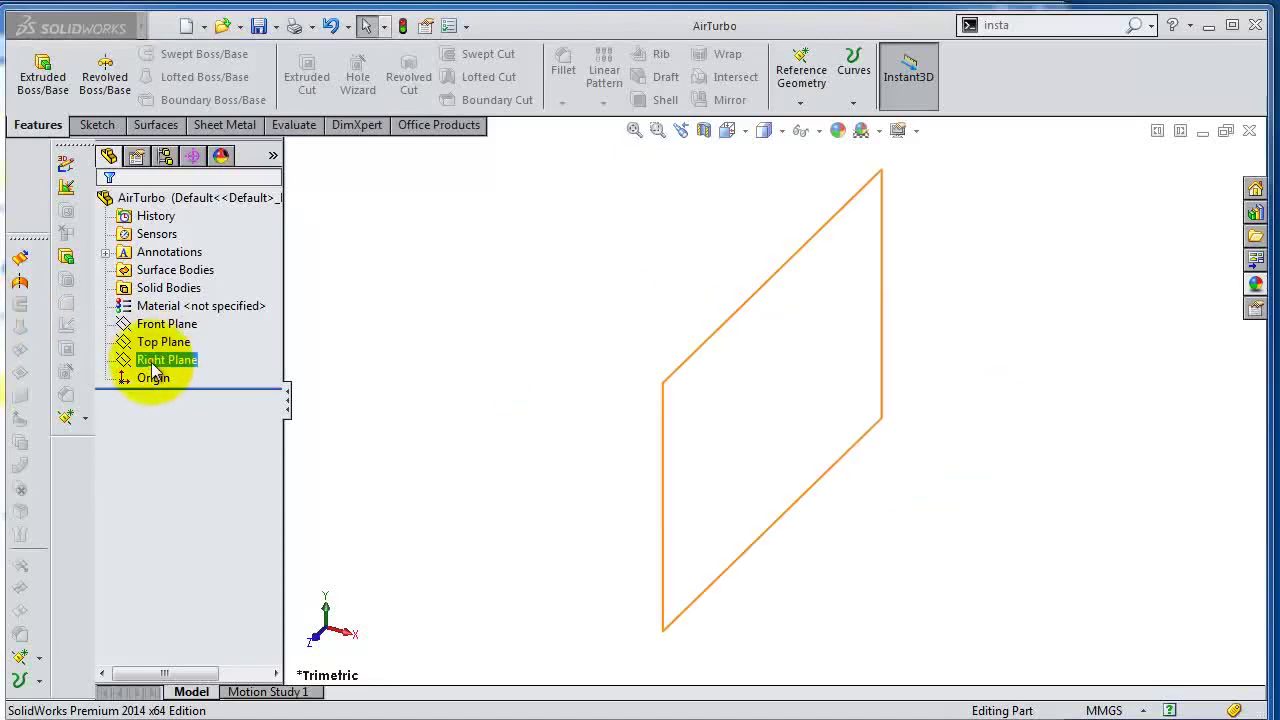
Sketch a 38 mm diameter circle at the origin on the Right Plane.
left_click(147, 360)
left_click(133, 334)
key("s")
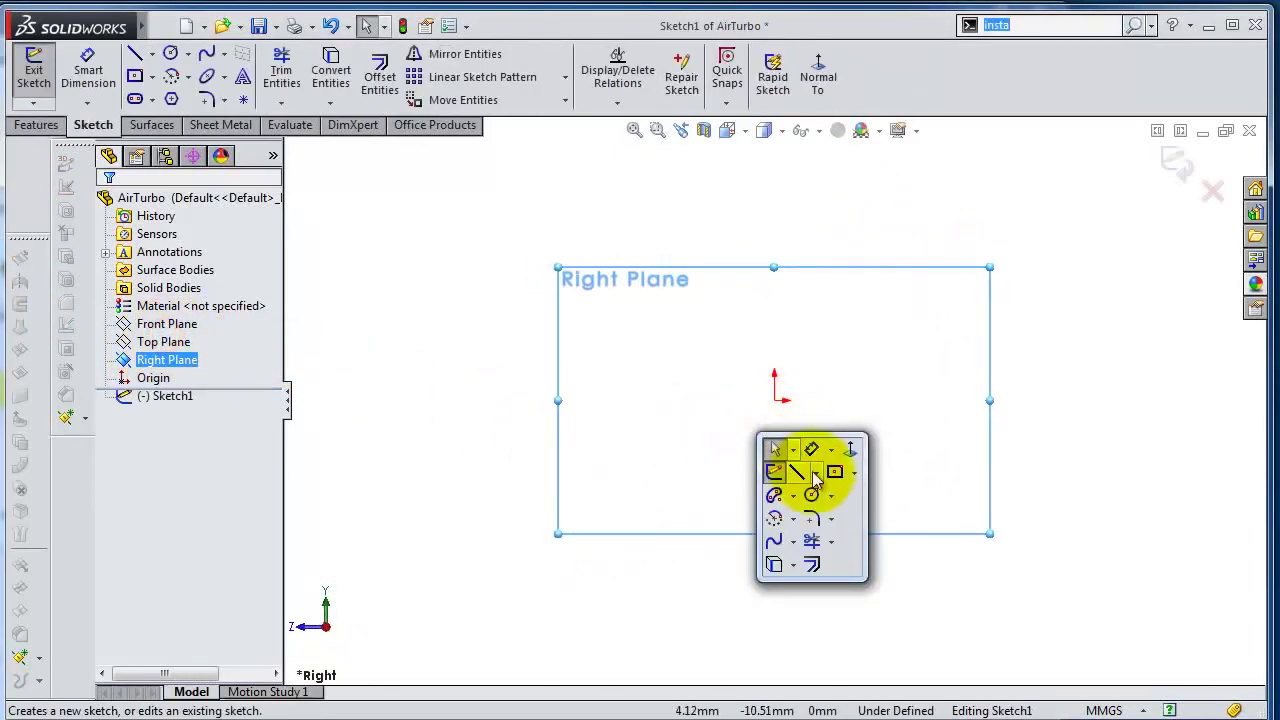
left_click(811, 494)
left_click(774, 400)
left_click(715, 343)
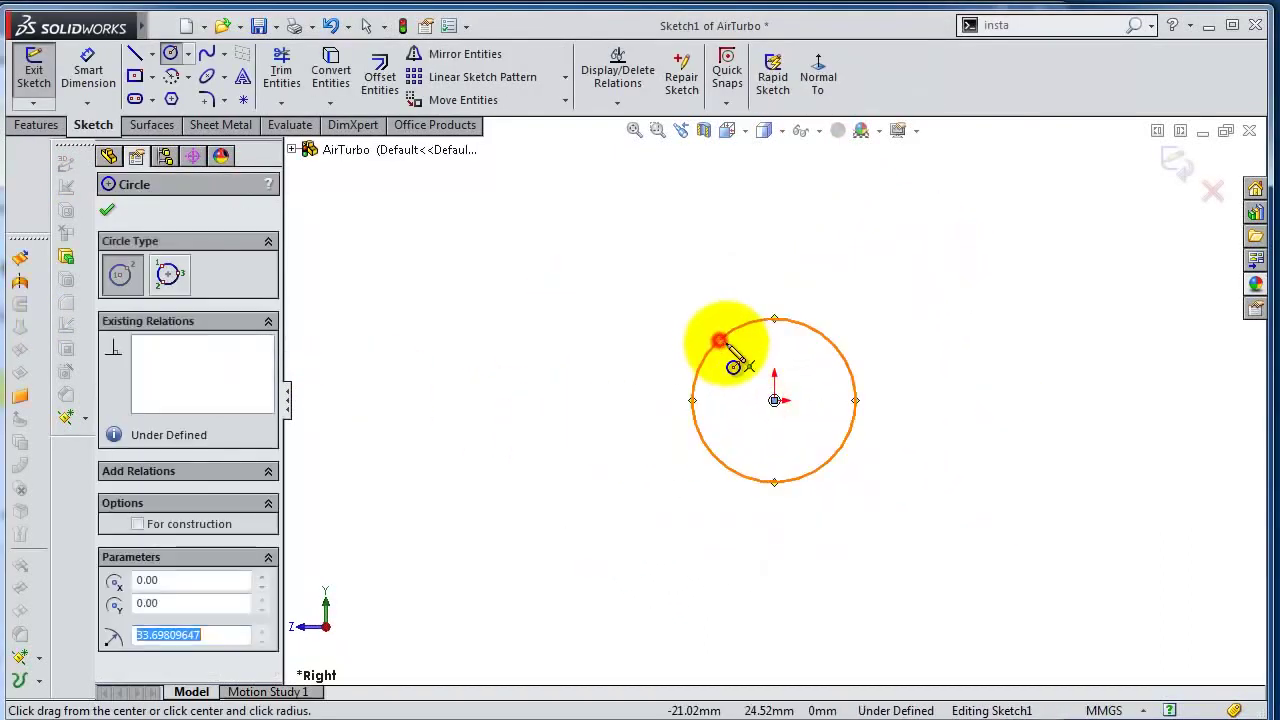
key("s")
left_click(838, 380)
left_click(857, 377)
left_click(923, 371)
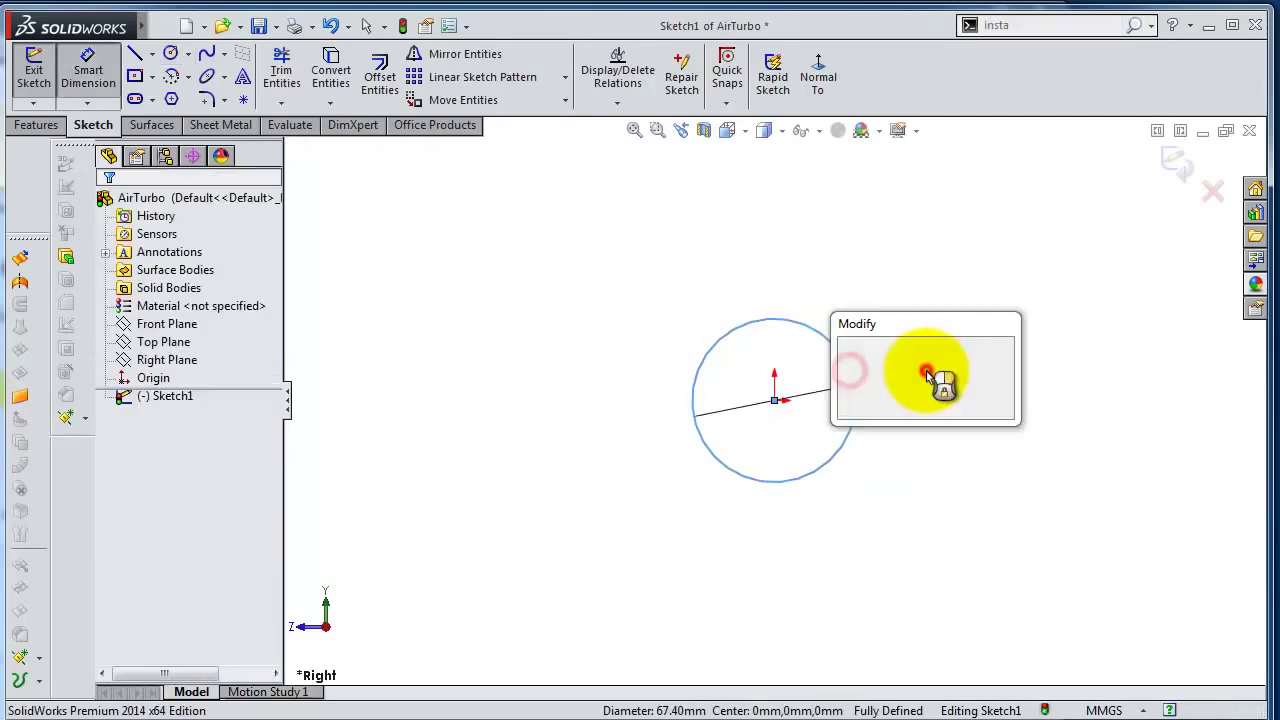
type("38")
key("Return")
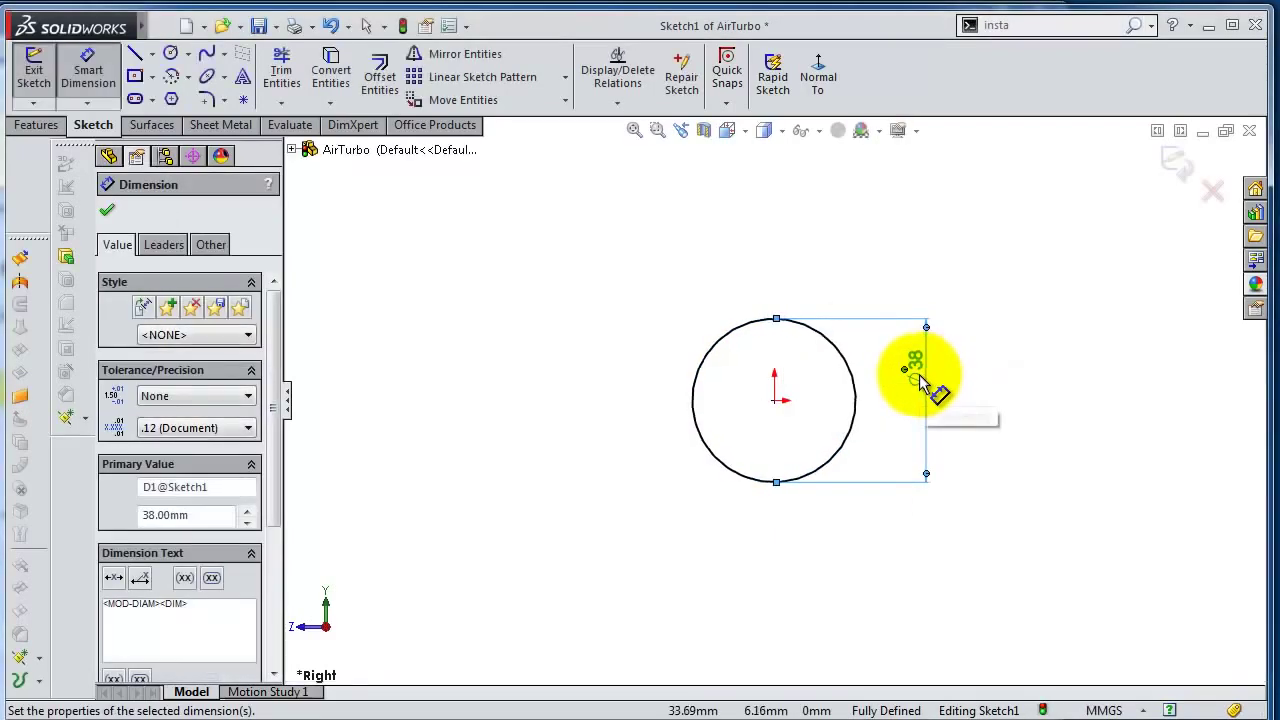
Create a spiral from the circle with 25.4 mm pitch and 1.5 revolutions.
left_click(40, 125)
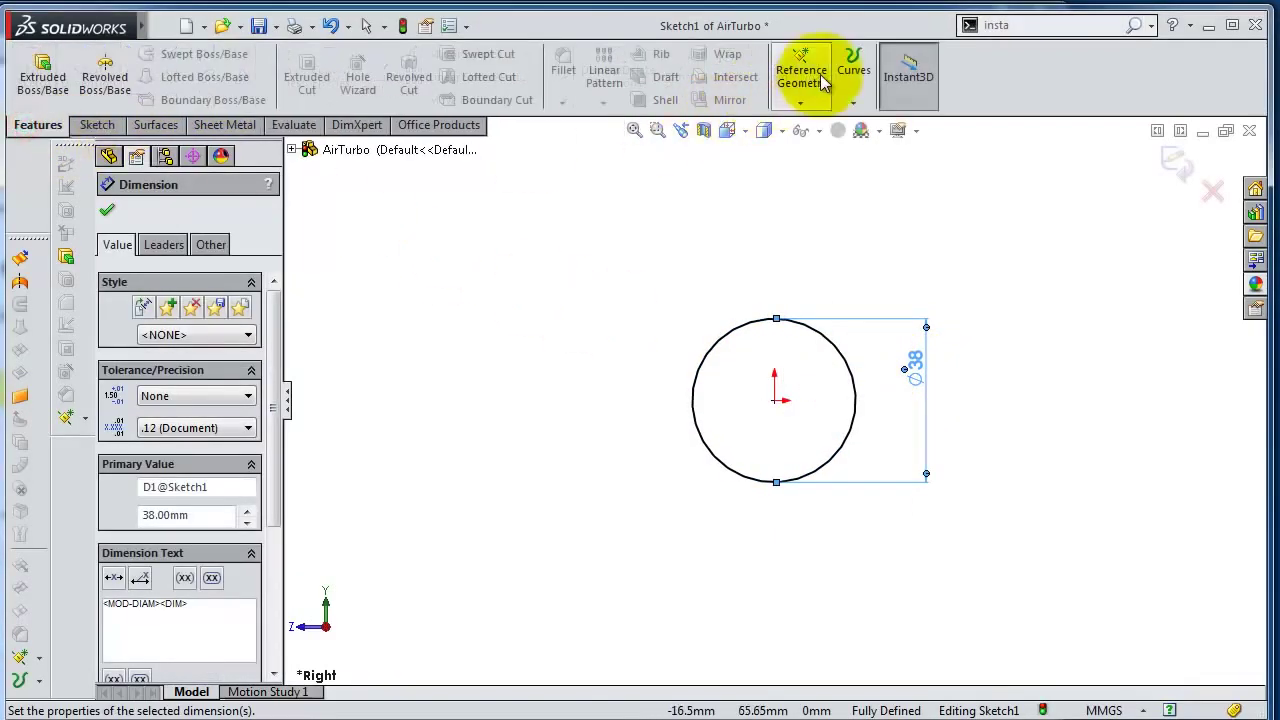
left_click(851, 92)
left_click(866, 121)
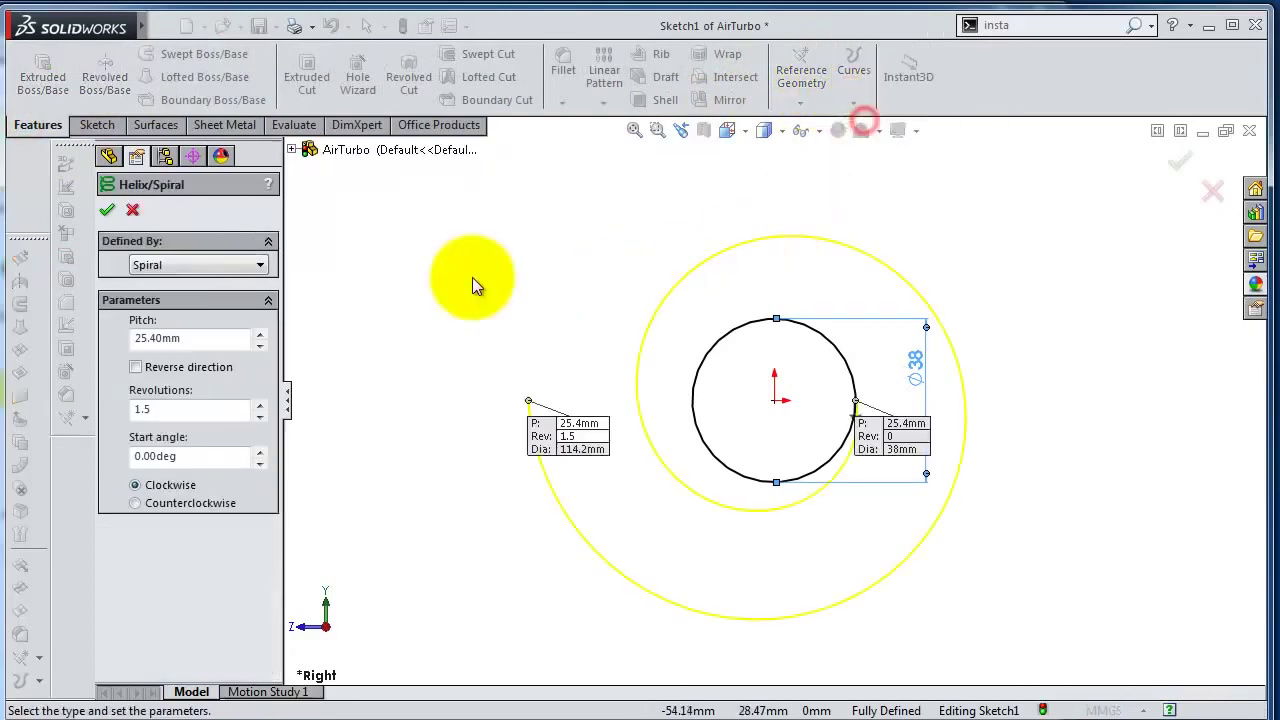
left_click(212, 263)
left_click(180, 322)
double_click(190, 337)
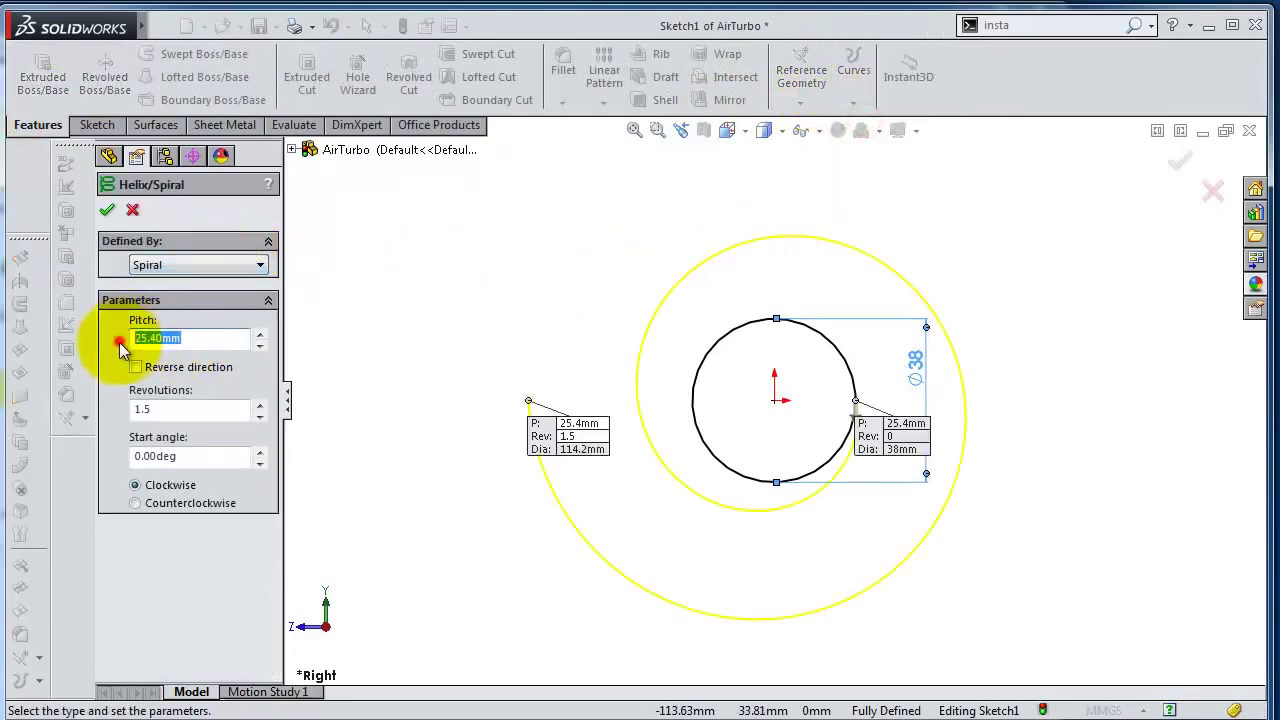
left_click(1180, 162)
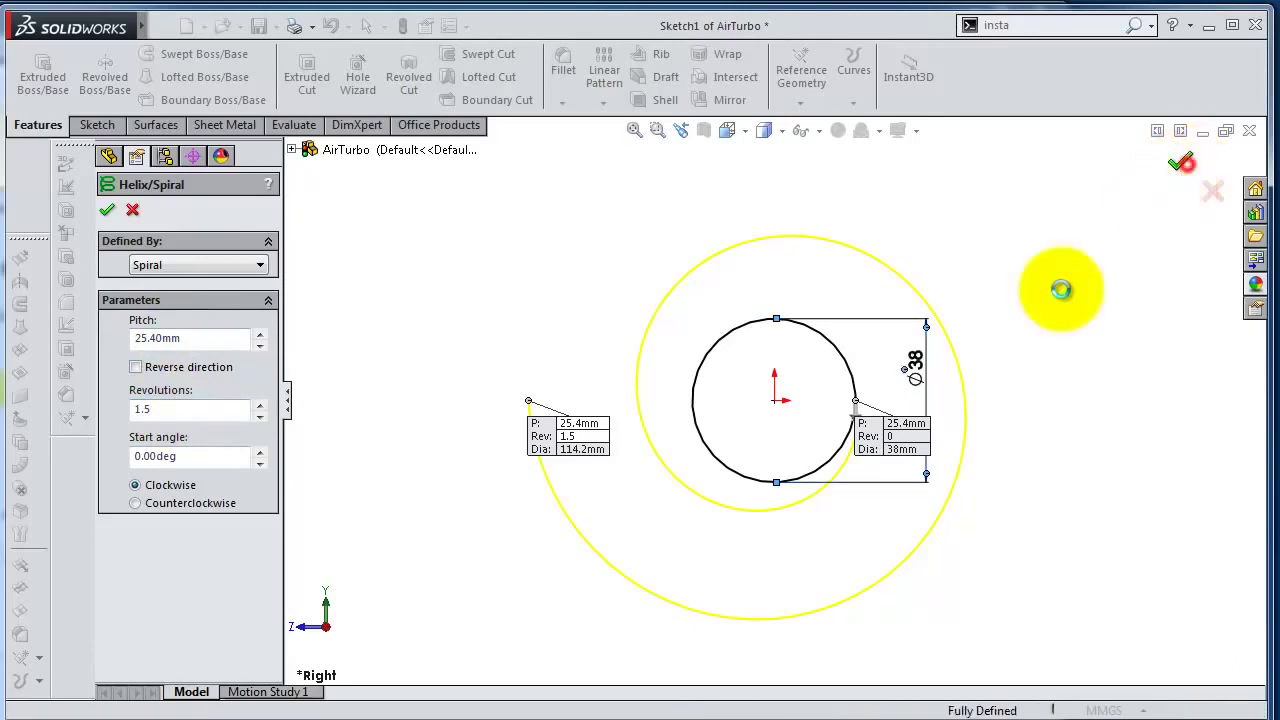
middle_click_drag(875, 351, 1003, 369)
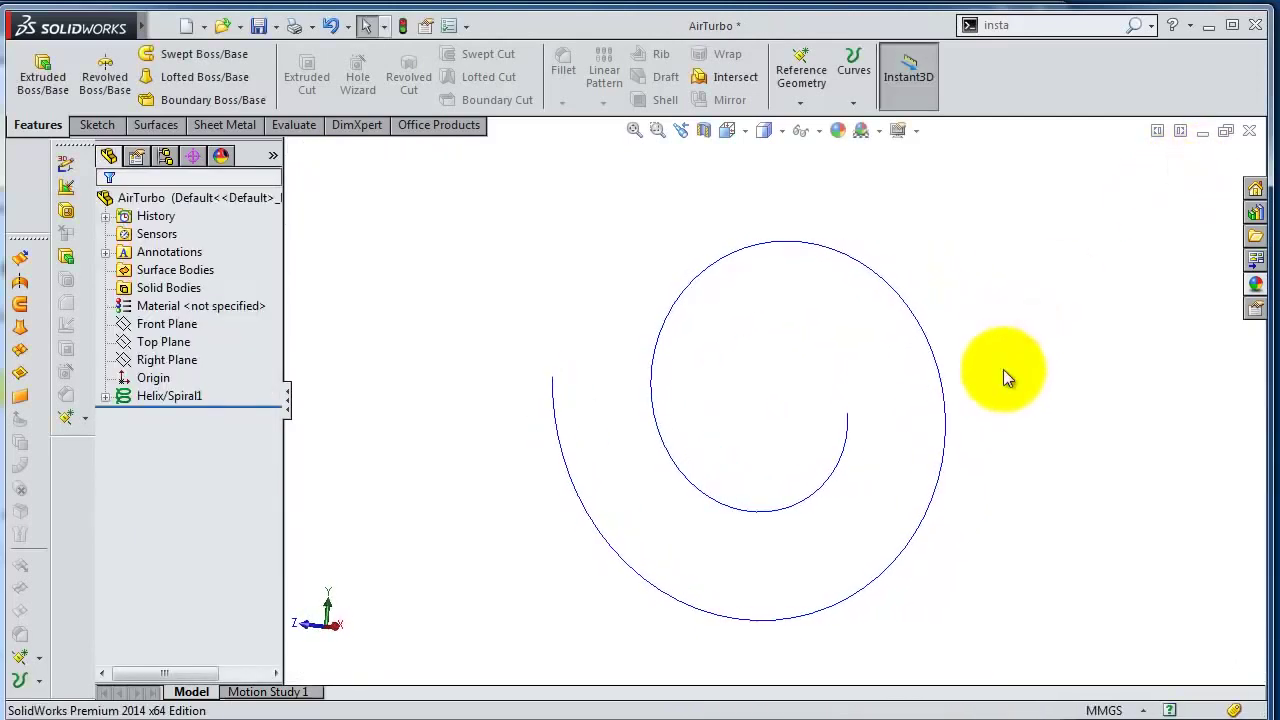
Create Plane1 at the spiral's inner endpoint, perpendicular to the spiral.
left_click(799, 104)
left_click(814, 127)
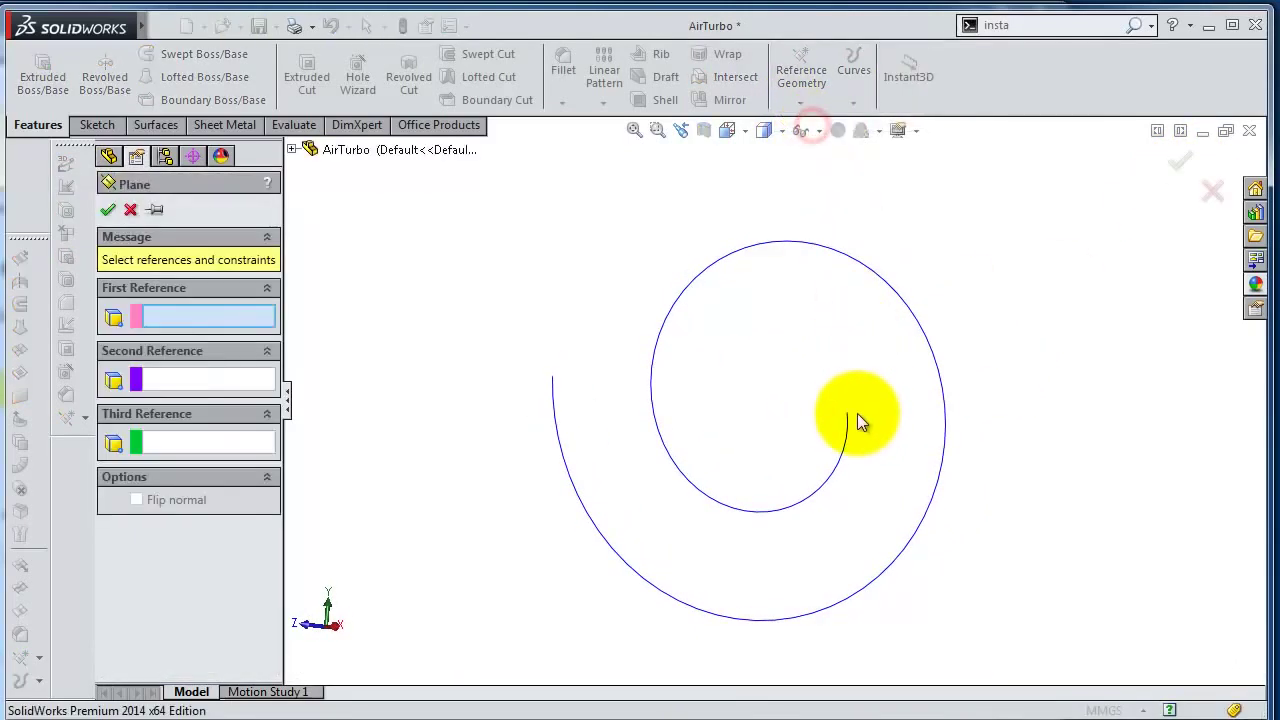
left_click(847, 413)
left_click(851, 432)
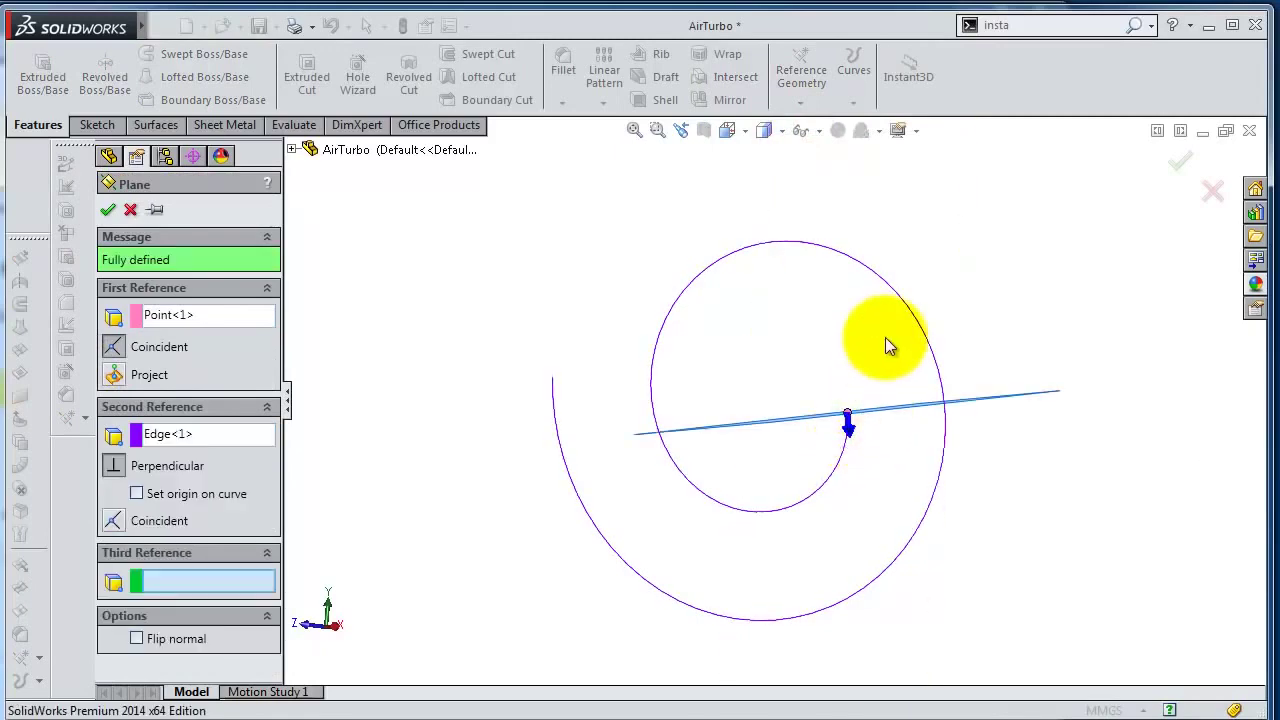
middle_click_drag(886, 338, 913, 403)
left_click(1181, 158)
Open a new sketch on Plane1 and view it normal-to.
left_click(1003, 392)
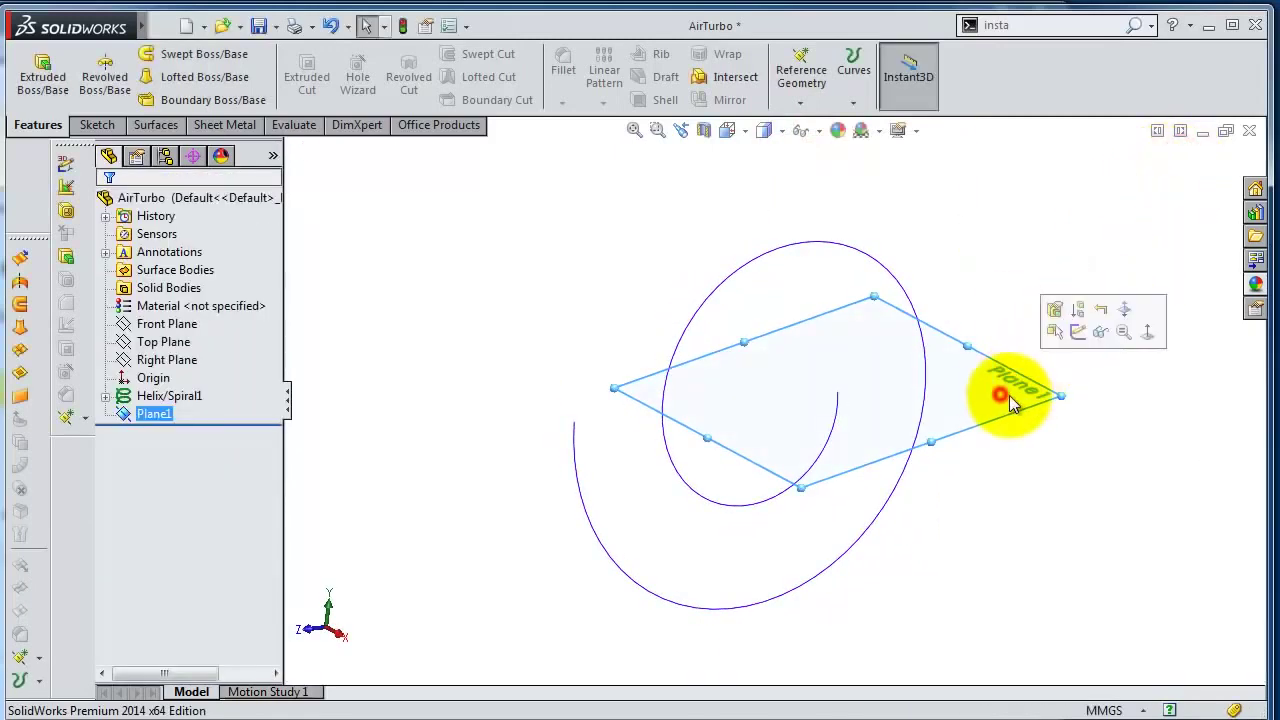
left_click(1075, 334)
left_click(818, 78)
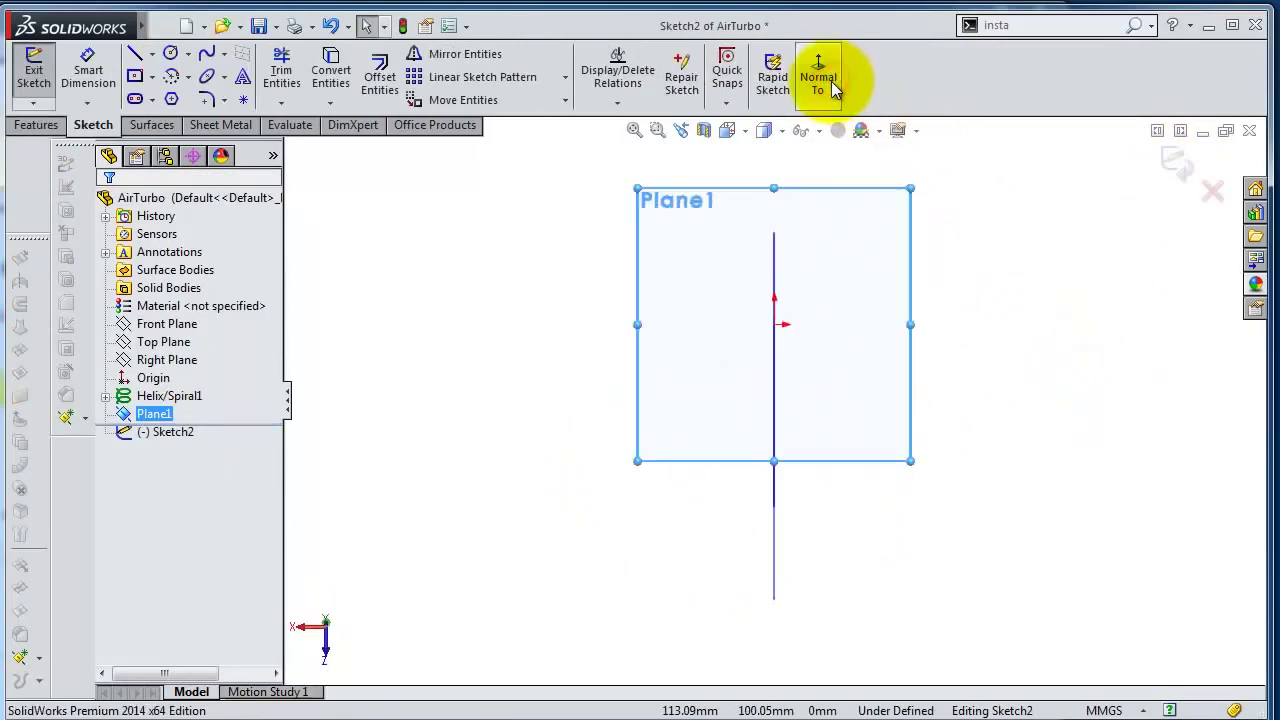
Draw a centred rectangle at the origin, dimensioned 26.50 mm tall by 42.14 mm wide.
left_click(134, 77)
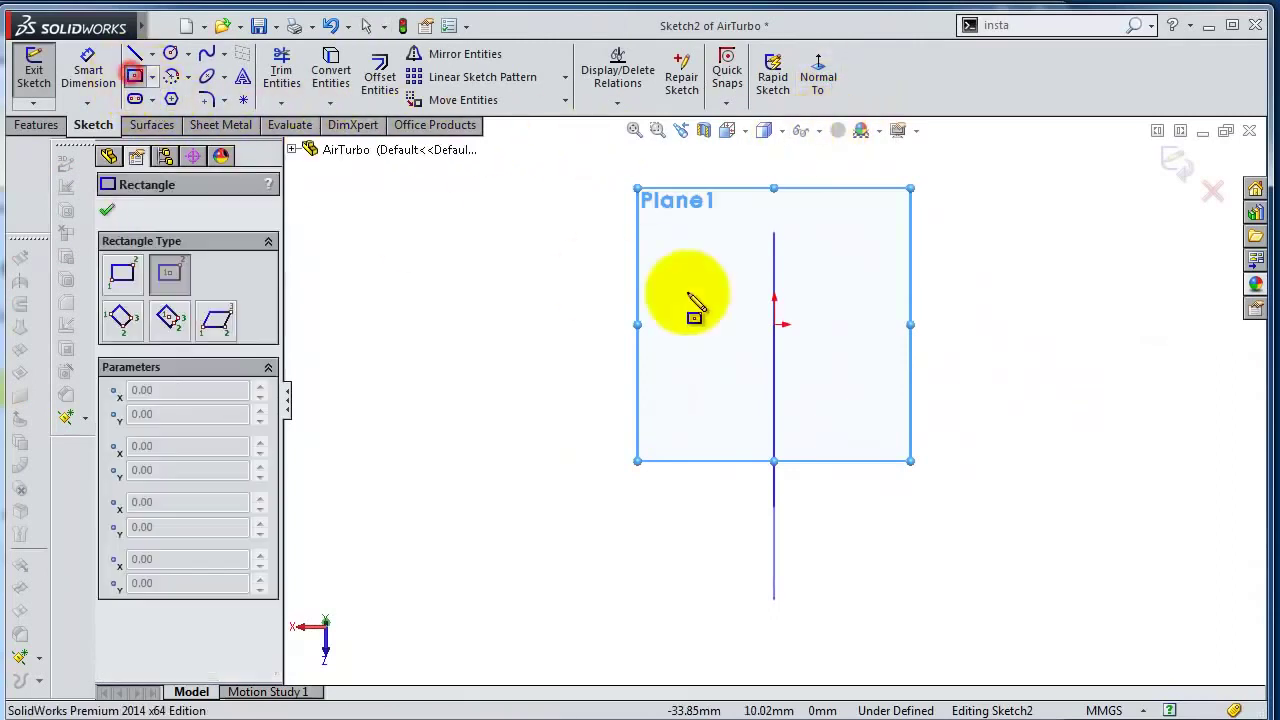
left_click(774, 324)
left_click(715, 286)
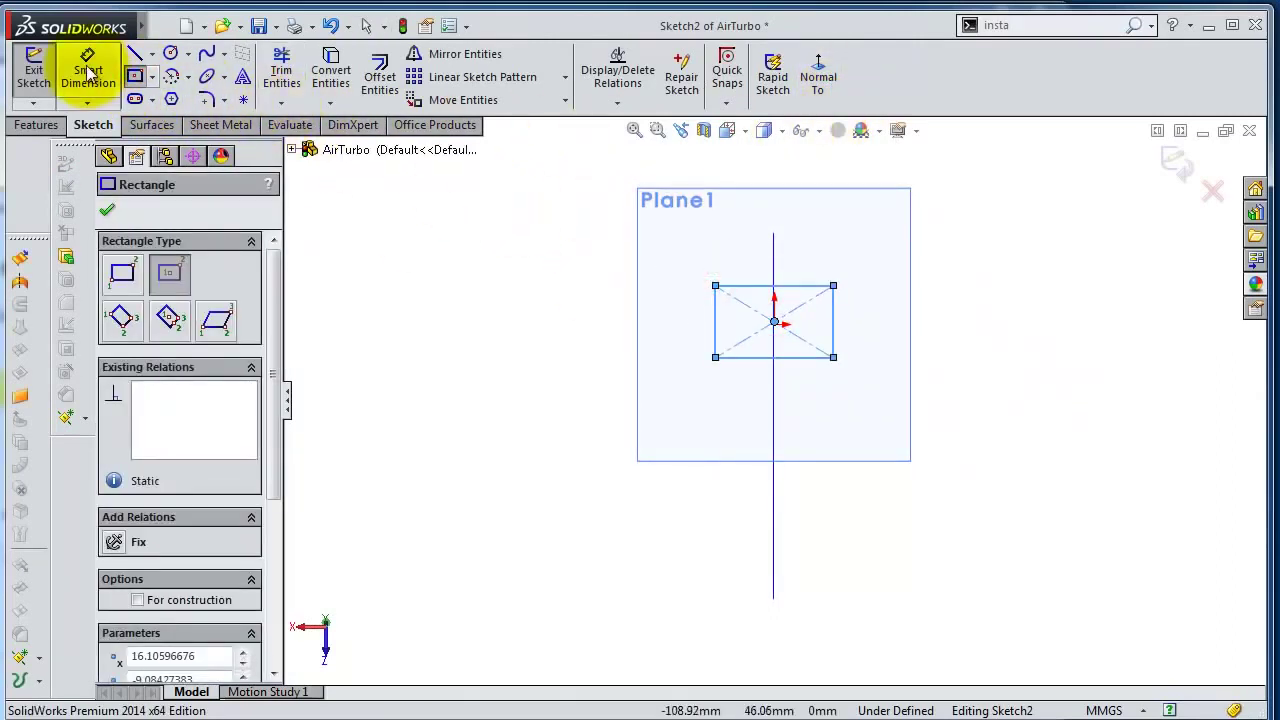
left_click(88, 68)
left_click(714, 318)
left_click(603, 320)
type("36")
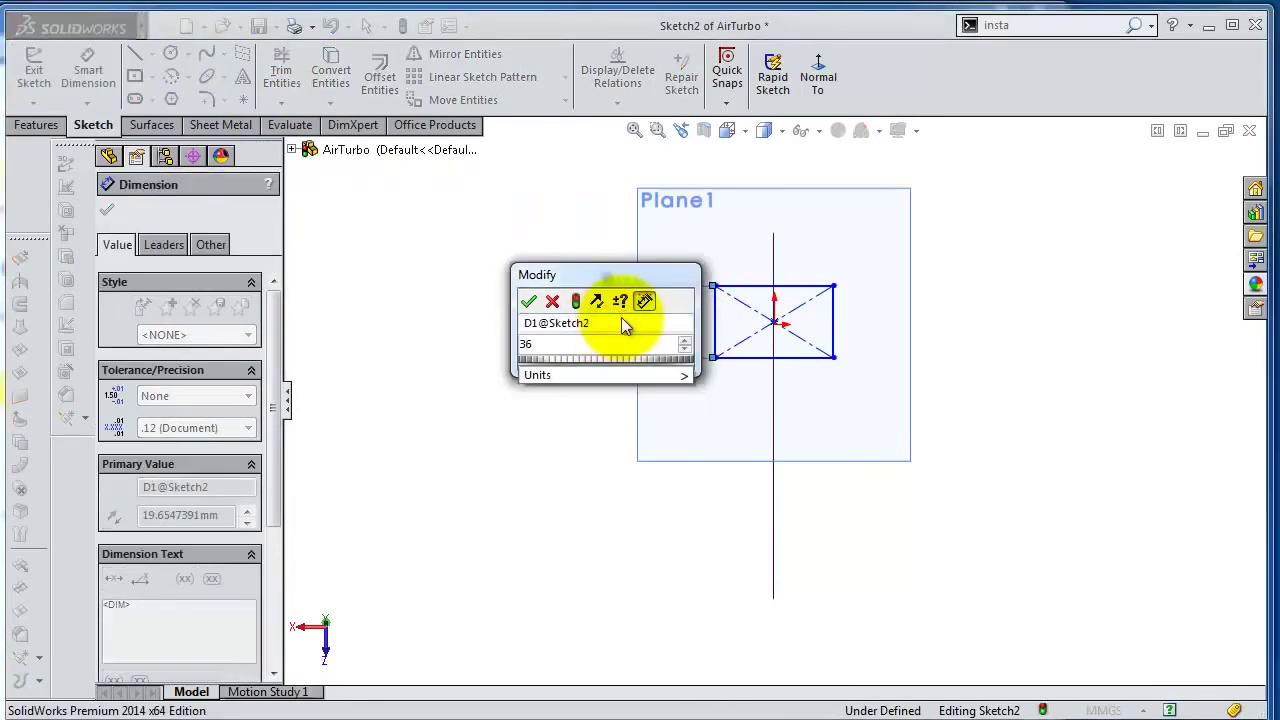
key("BackSpace")
key("BackSpace")
type("26.5")
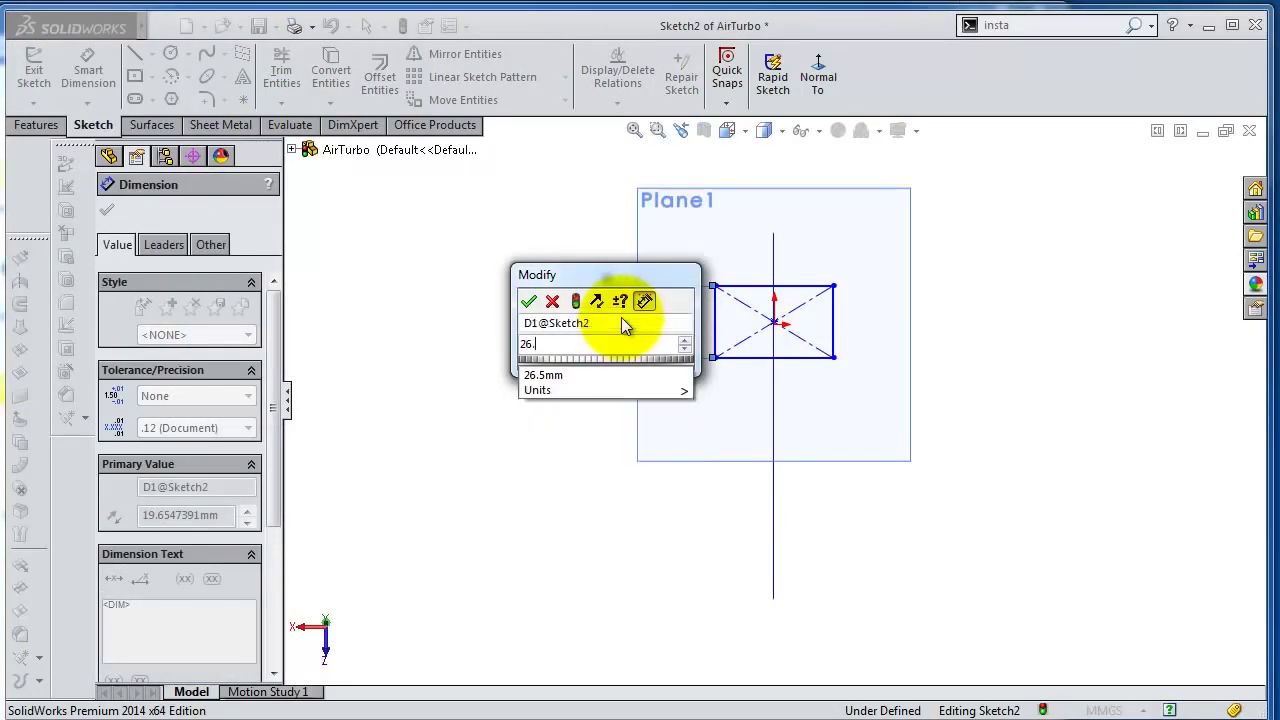
key("Return")
left_click(789, 286)
left_click(773, 212)
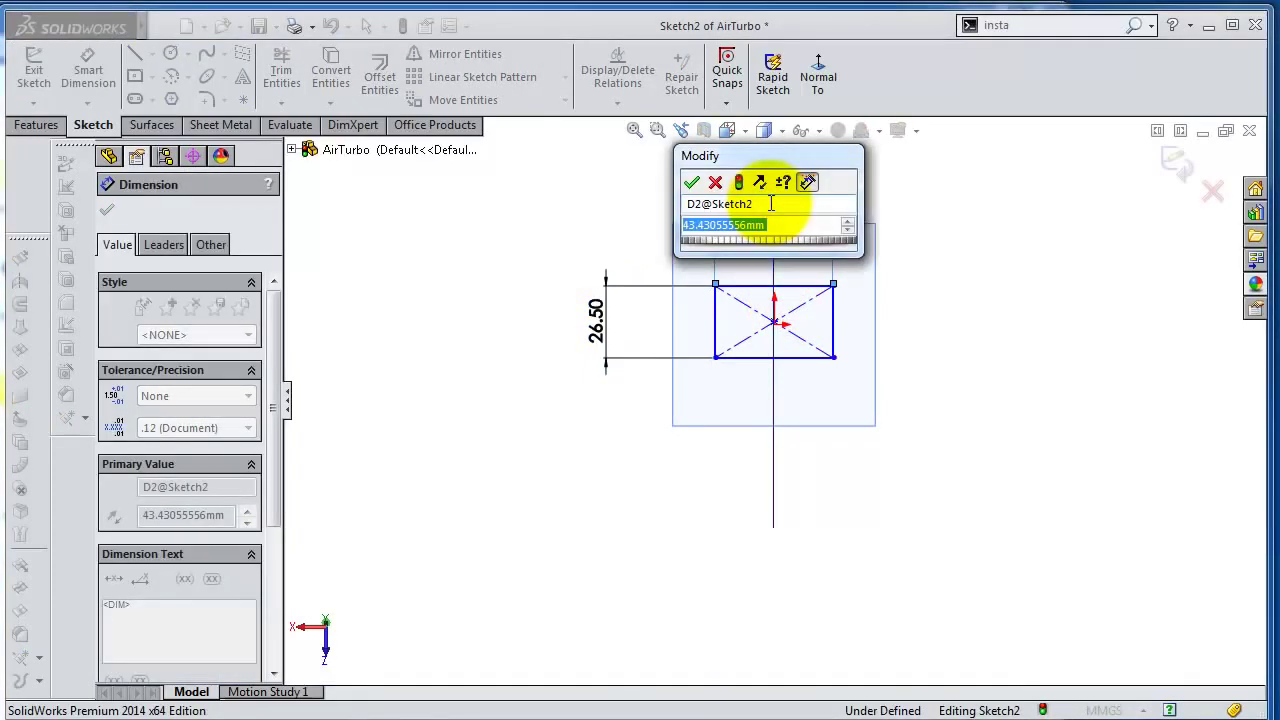
type("14")
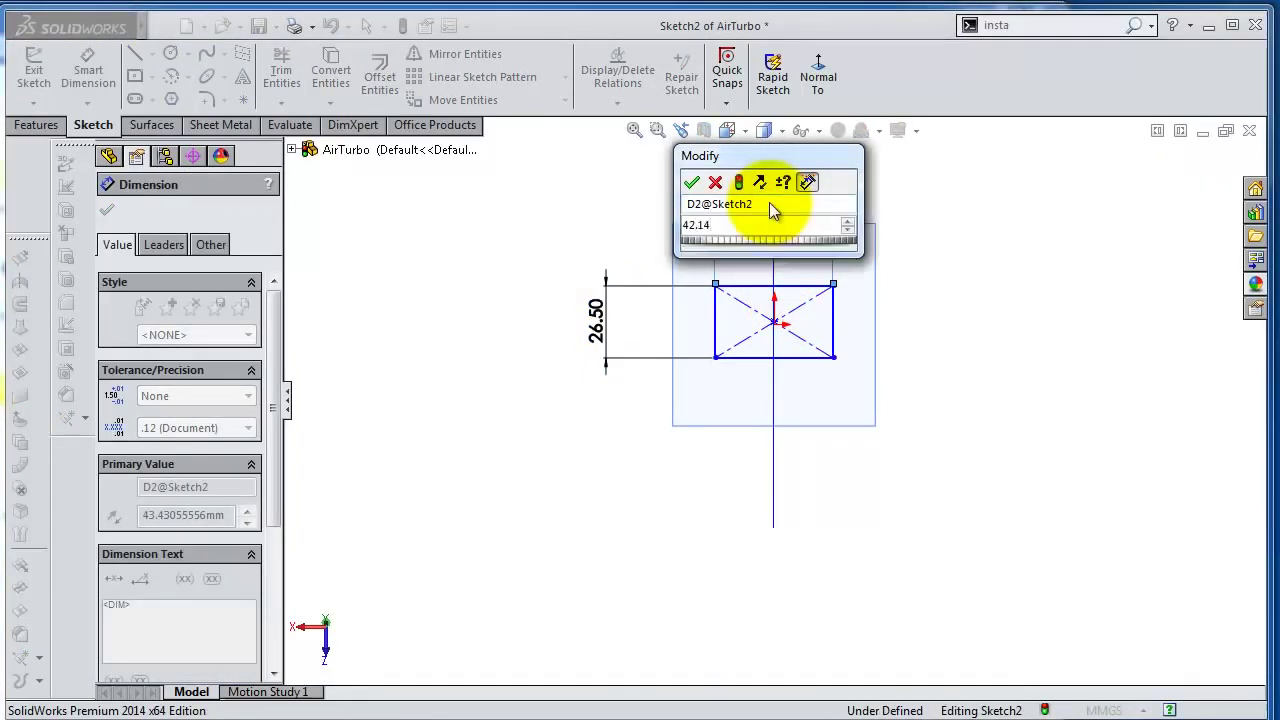
key("Return")
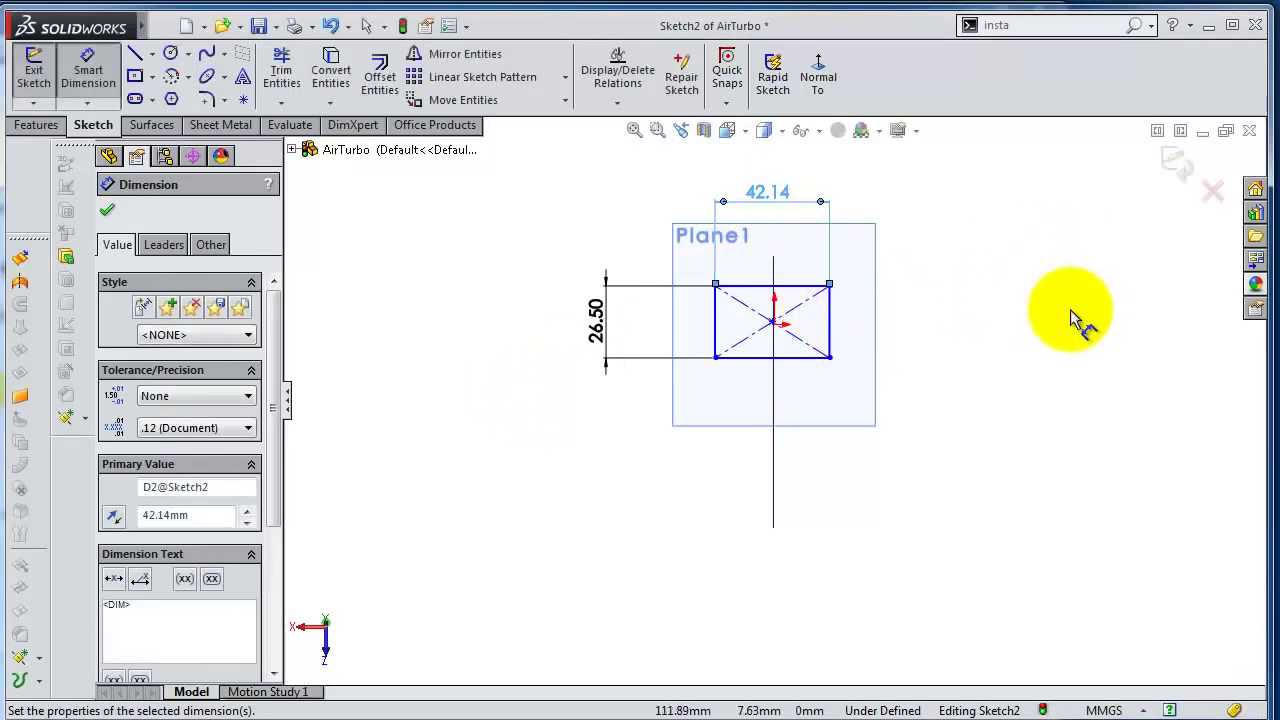
key("Escape")
Pierce the rectangle's centre point onto the spiral and exit the sketch.
middle_click_drag(997, 349, 1048, 366)
scroll(1048, 366, "down", 3)
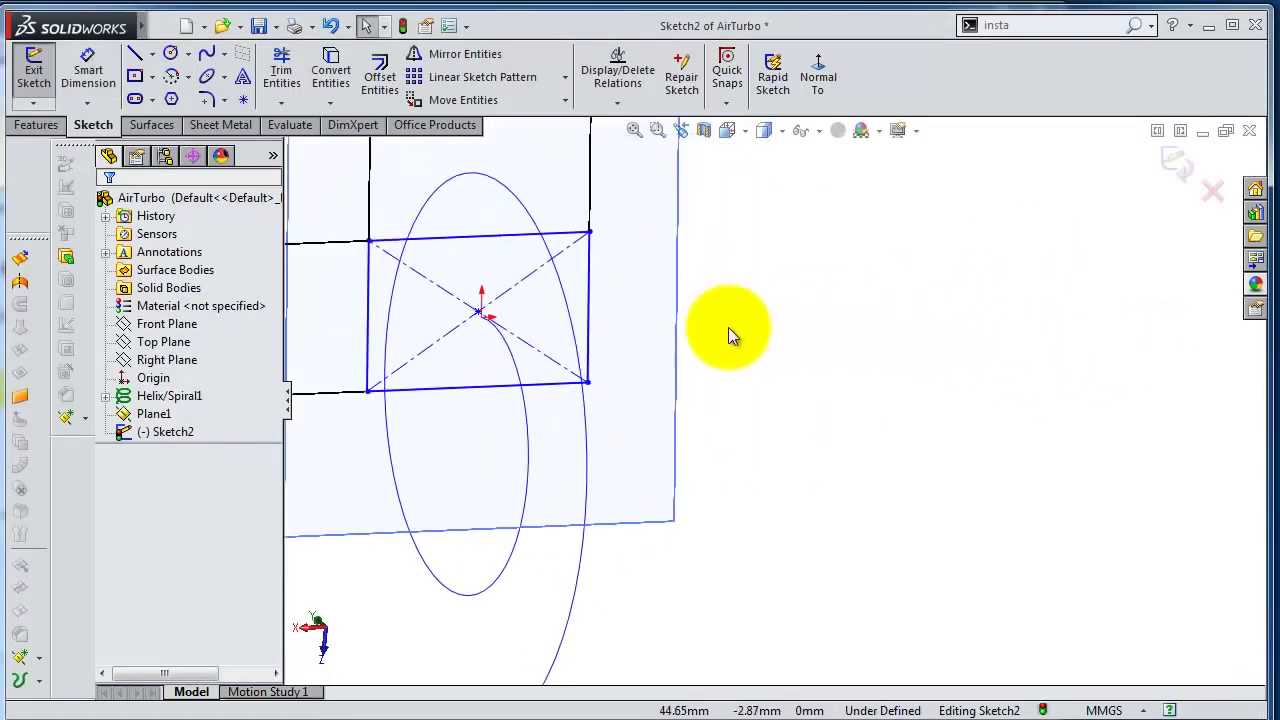
left_click(576, 390)
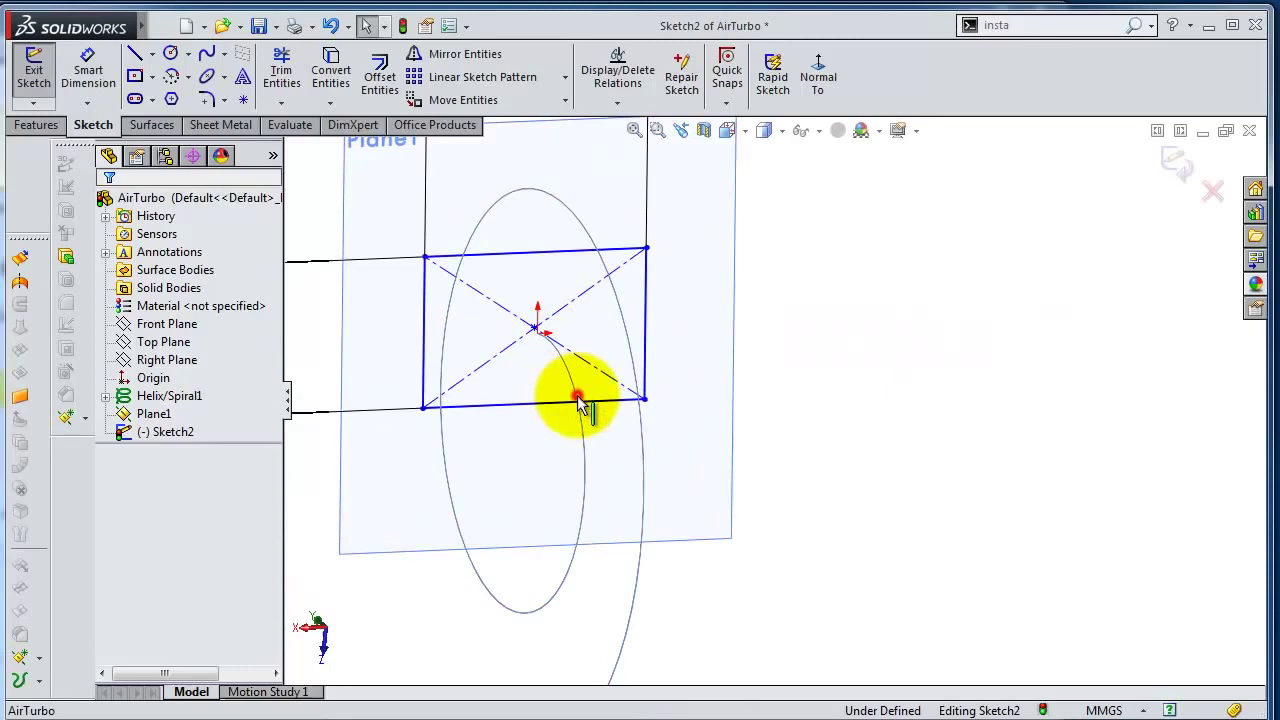
left_click(538, 329)
left_click(585, 250, "ctrl")
left_click(588, 263)
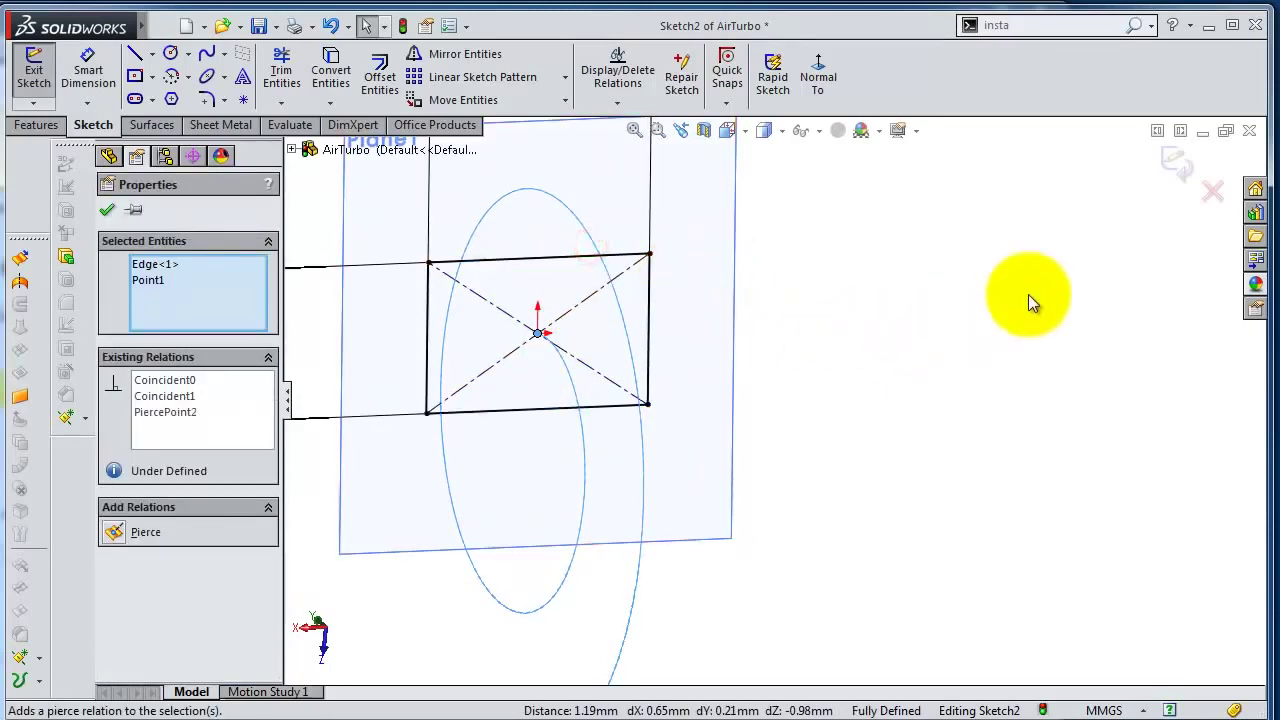
scroll(1117, 224, "up", 2)
middle_click_drag(1067, 266, 1029, 306)
left_click(1008, 309)
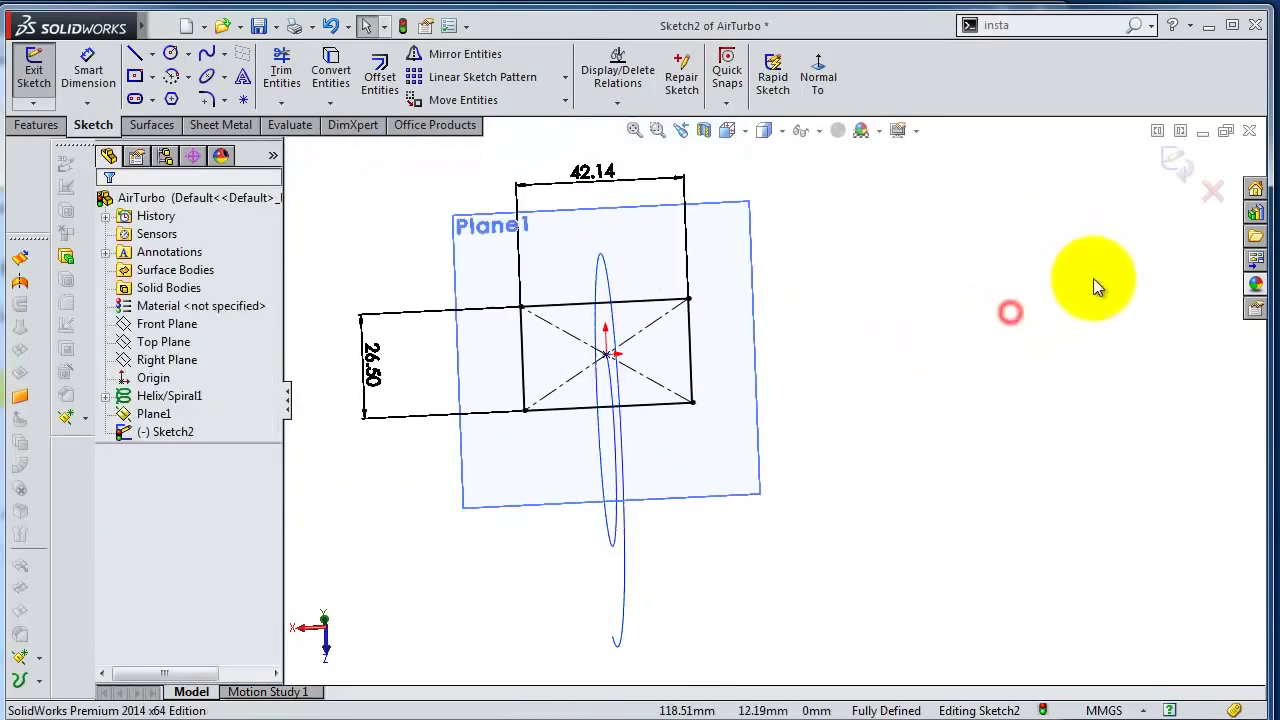
left_click(1175, 180)
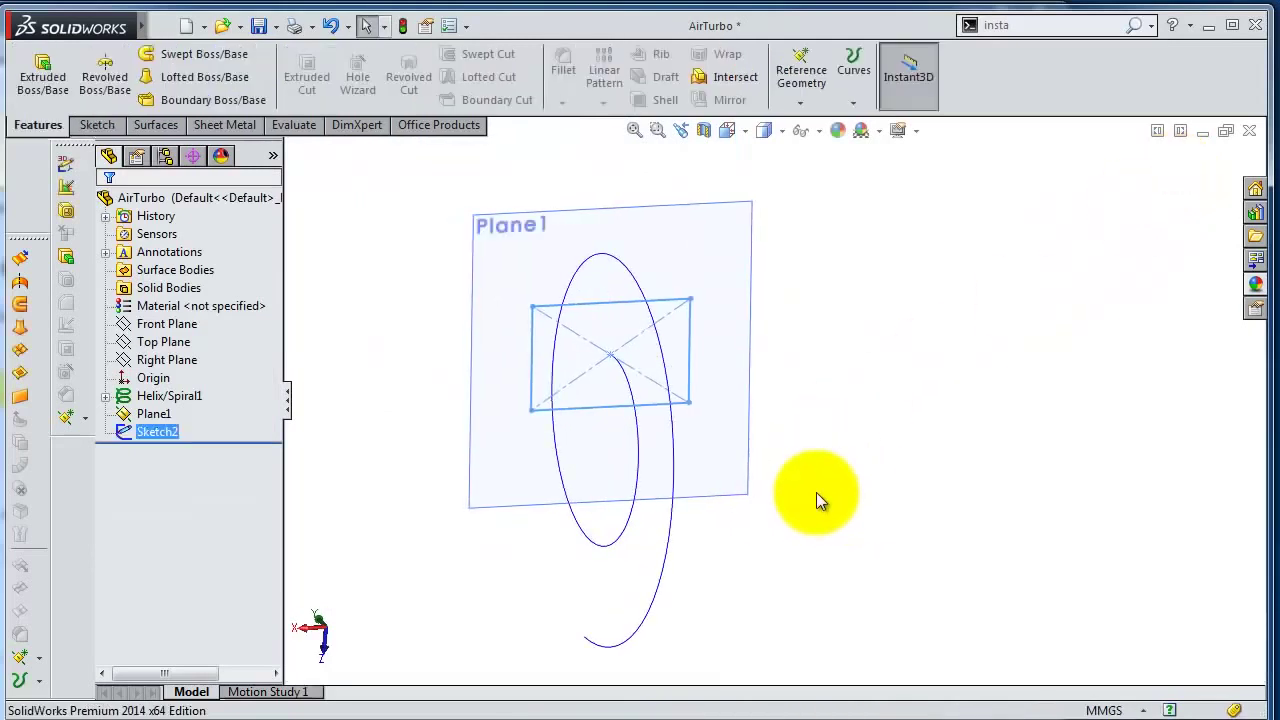
left_click(745, 480)
Start another sketch on Plane1 and draw a centred rectangle below the first.
left_click(818, 414)
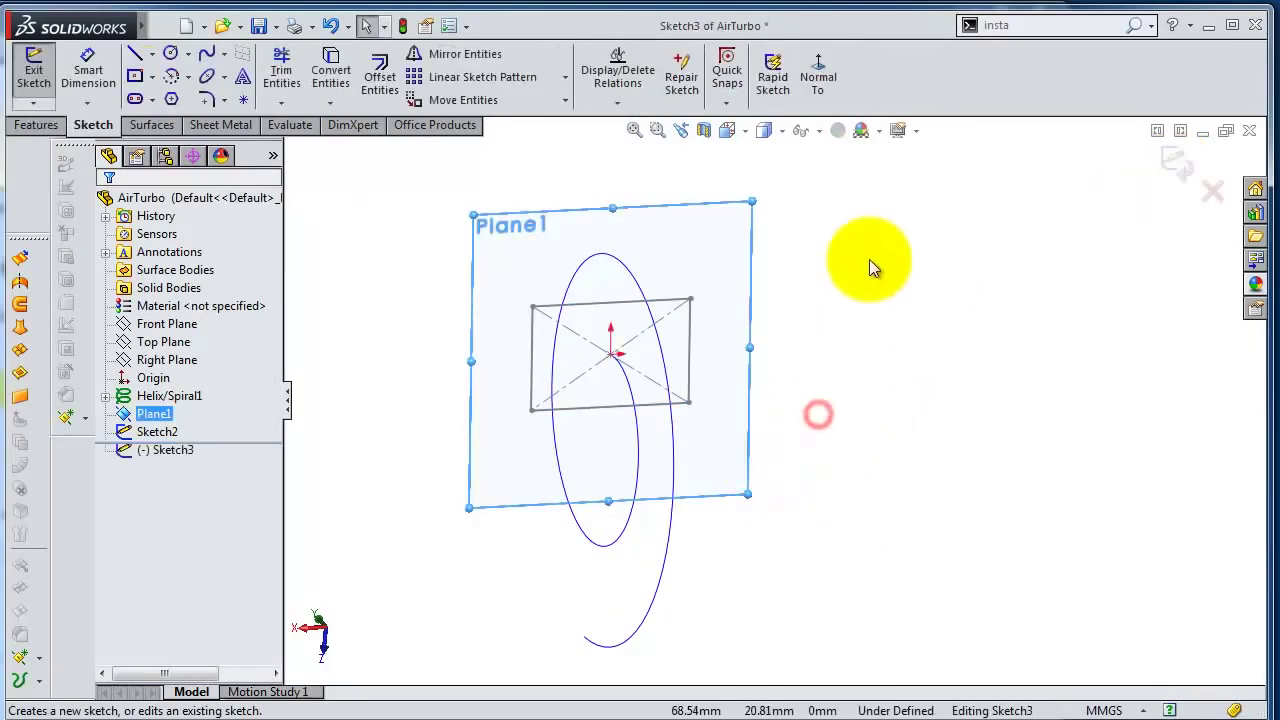
left_click(811, 90)
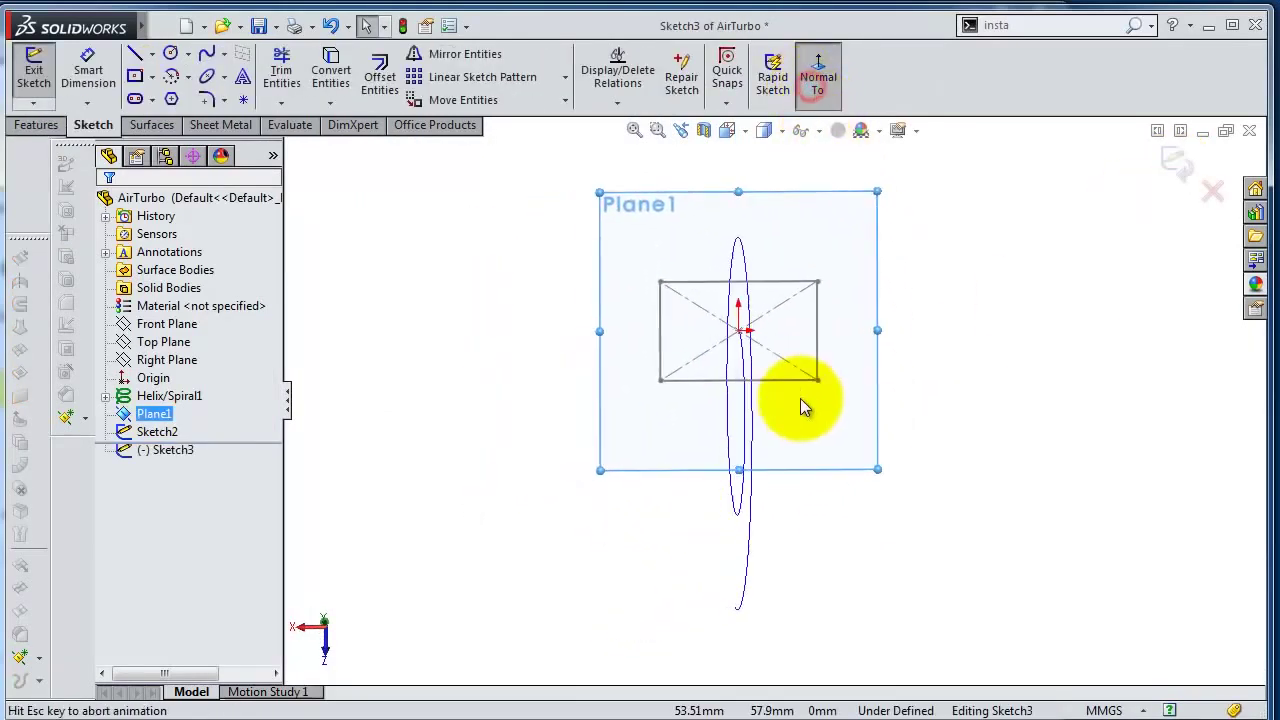
left_click(136, 78)
left_click_drag(763, 575, 673, 530)
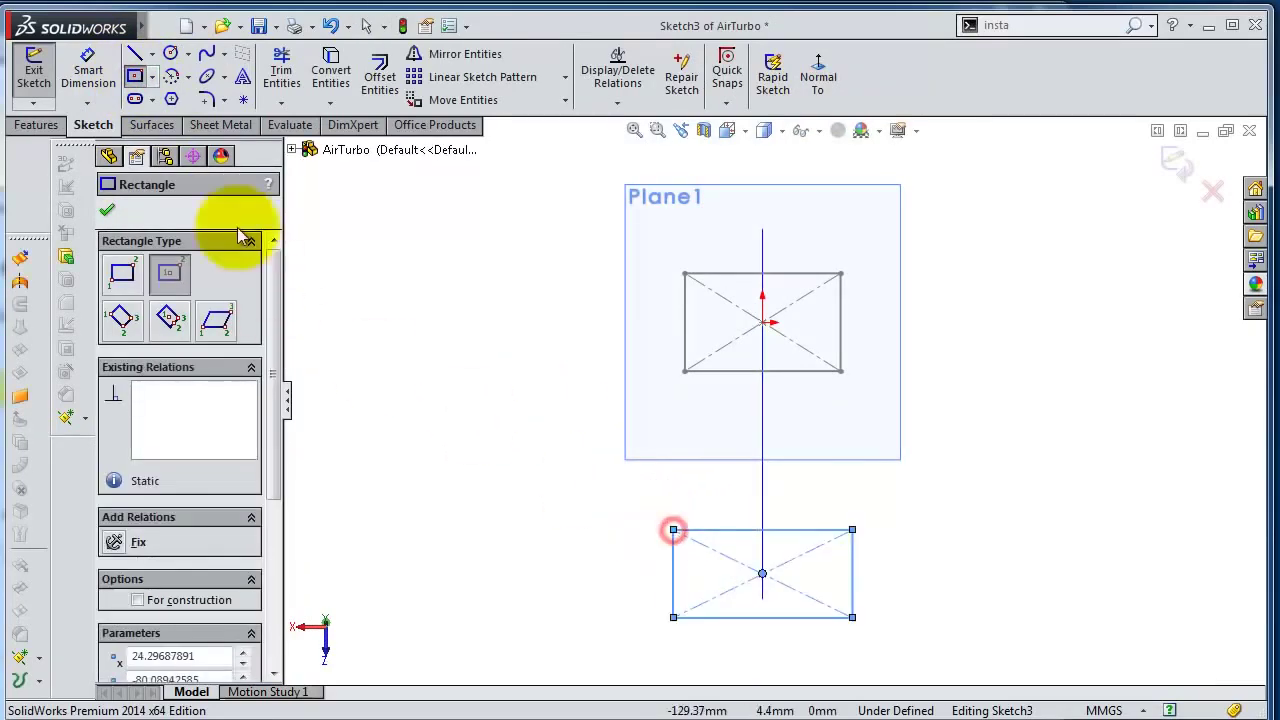
Dimension the lower rectangle 33.27 mm high and 63.50 mm wide.
left_click(88, 75)
left_click(673, 566)
left_click(622, 571)
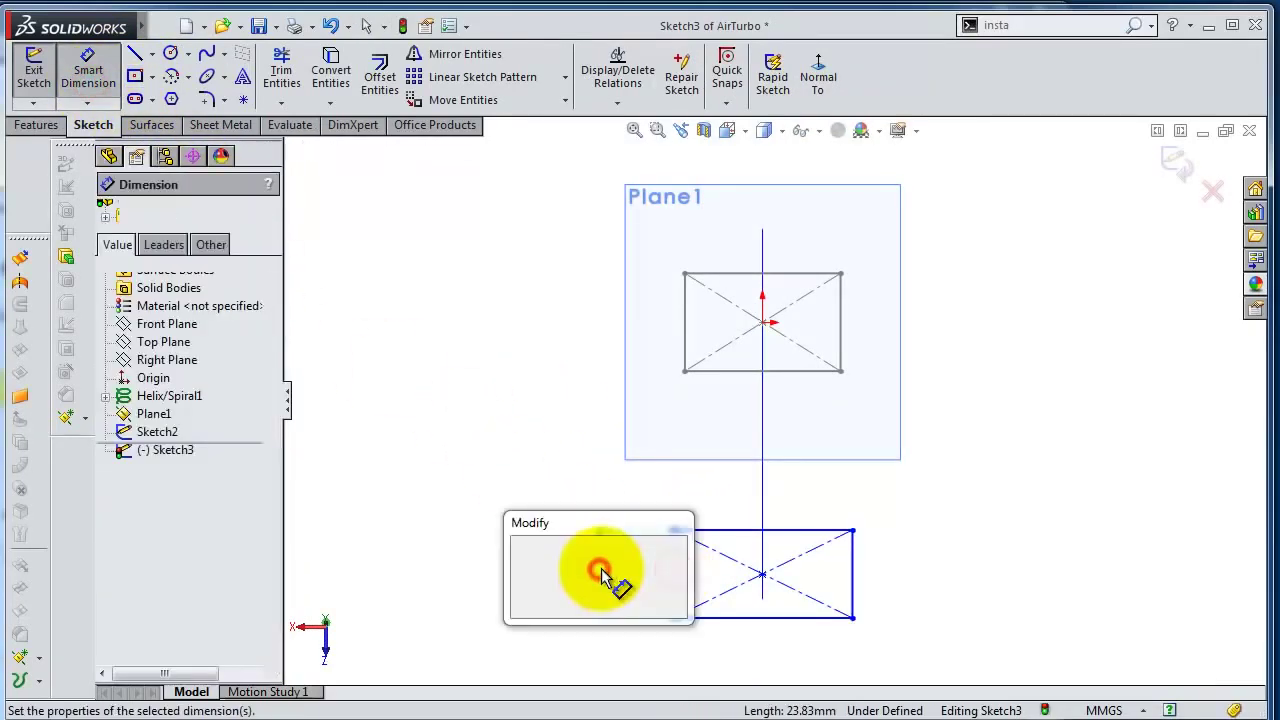
type("33.")
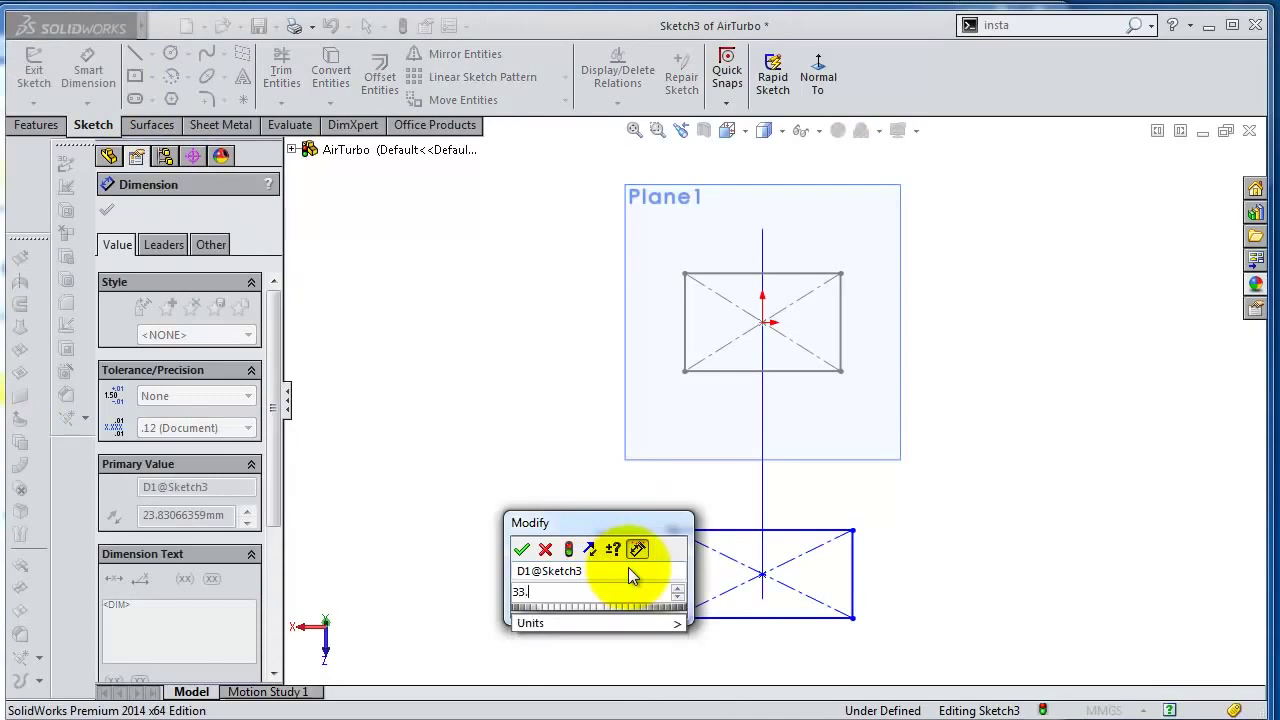
type("27")
key("Return")
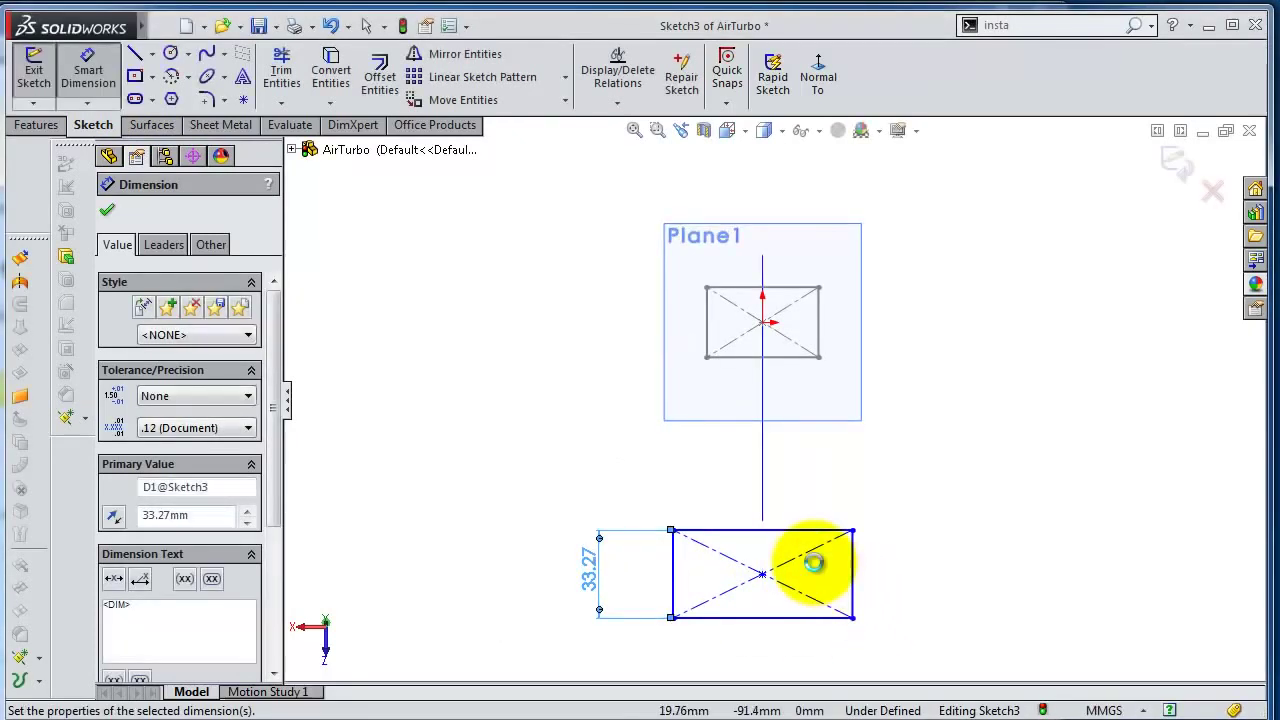
left_click(812, 538)
left_click(812, 516)
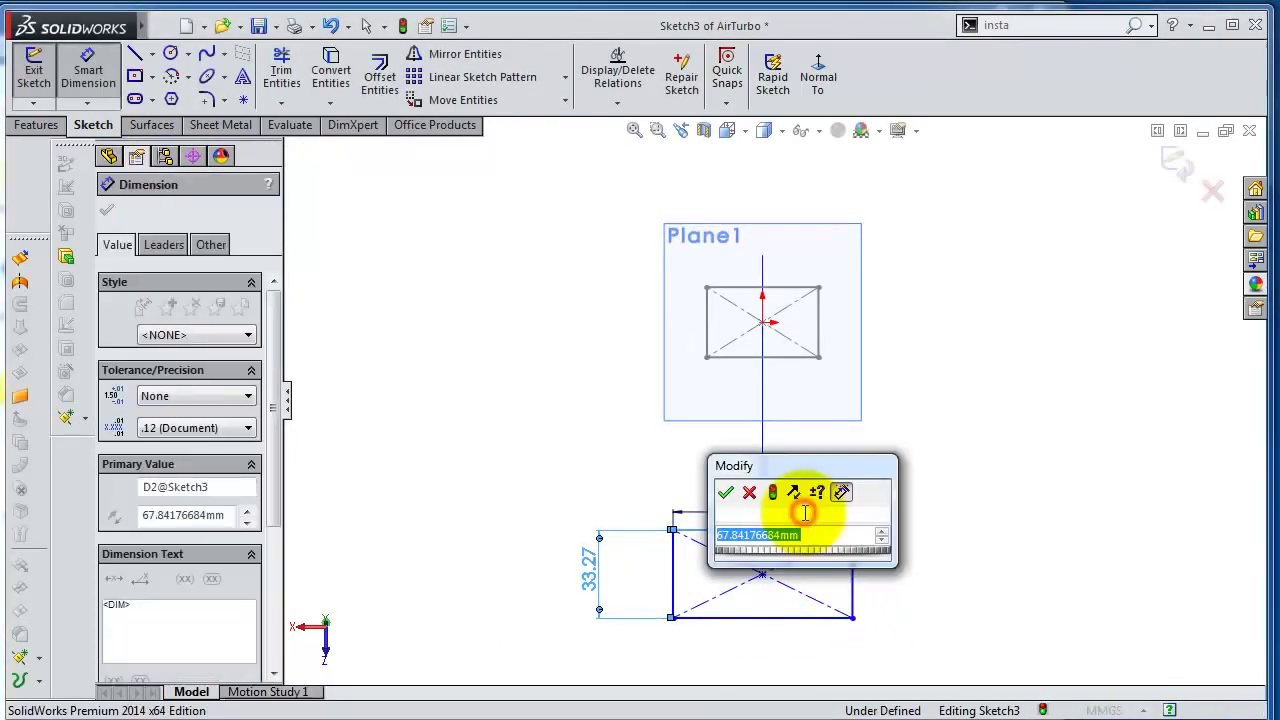
type(".")
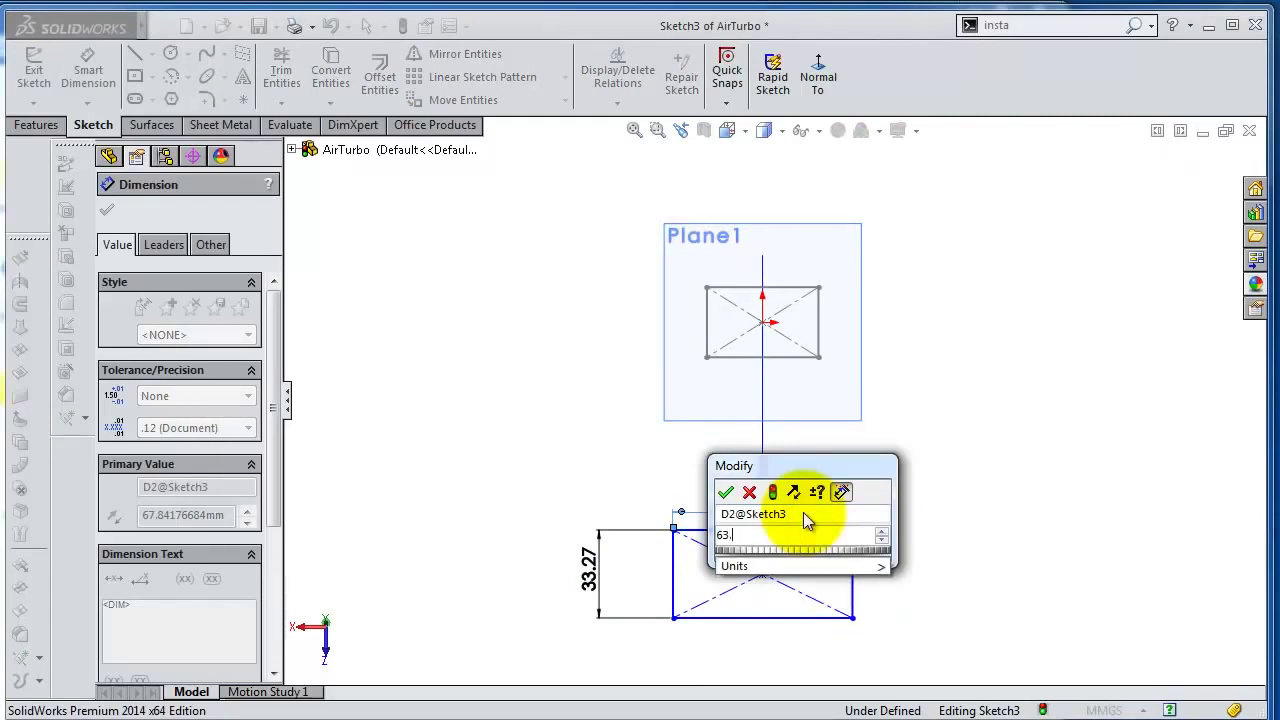
type("5")
key("Return")
Set an 80.41 mm distance between the two rectangles' centre points.
left_click(760, 565)
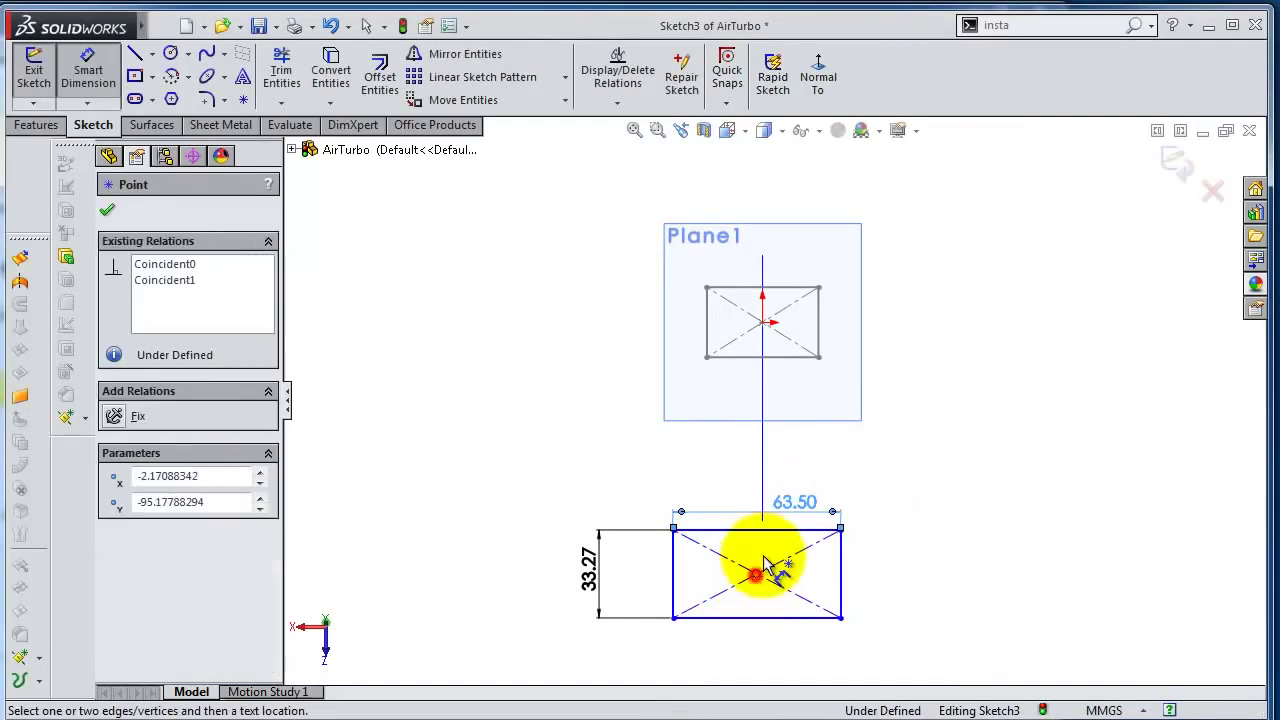
left_click(764, 322)
left_click(968, 372)
type("80.")
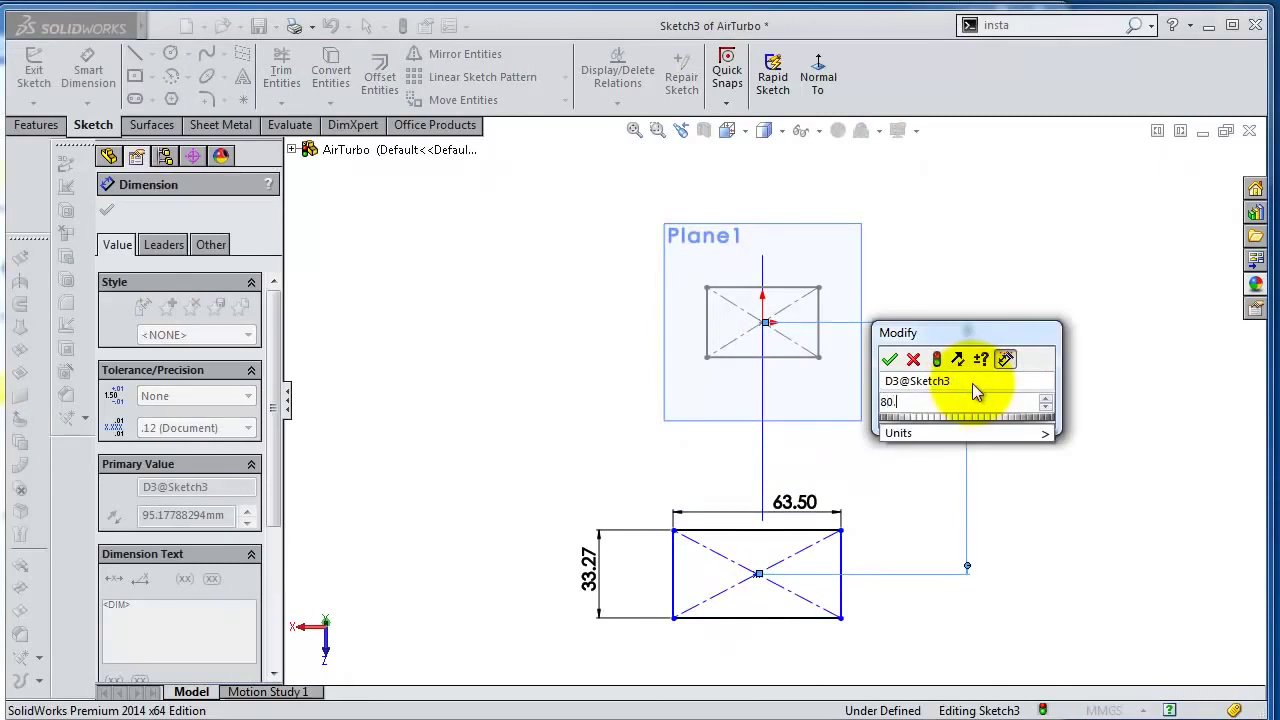
type("41")
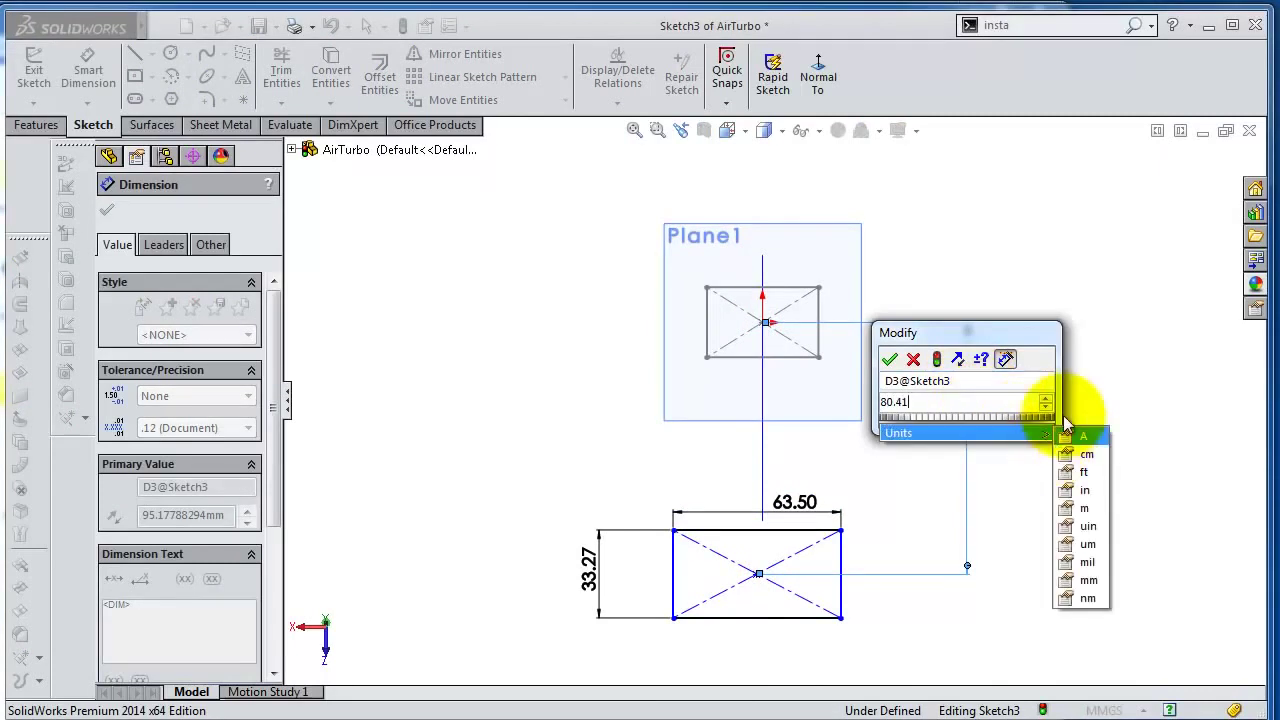
left_click(889, 359)
left_click(1124, 465)
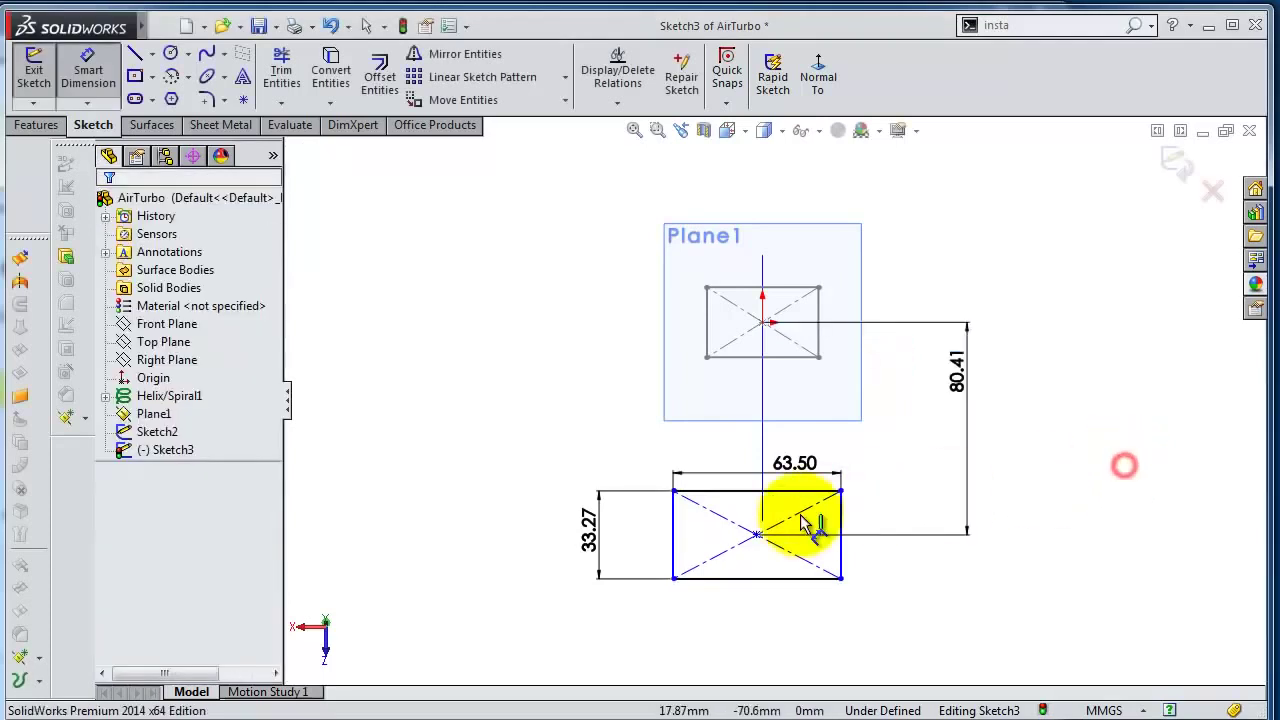
scroll(805, 522, "down", 3)
left_click(735, 522)
scroll(770, 400, "up", 3)
left_click(760, 255)
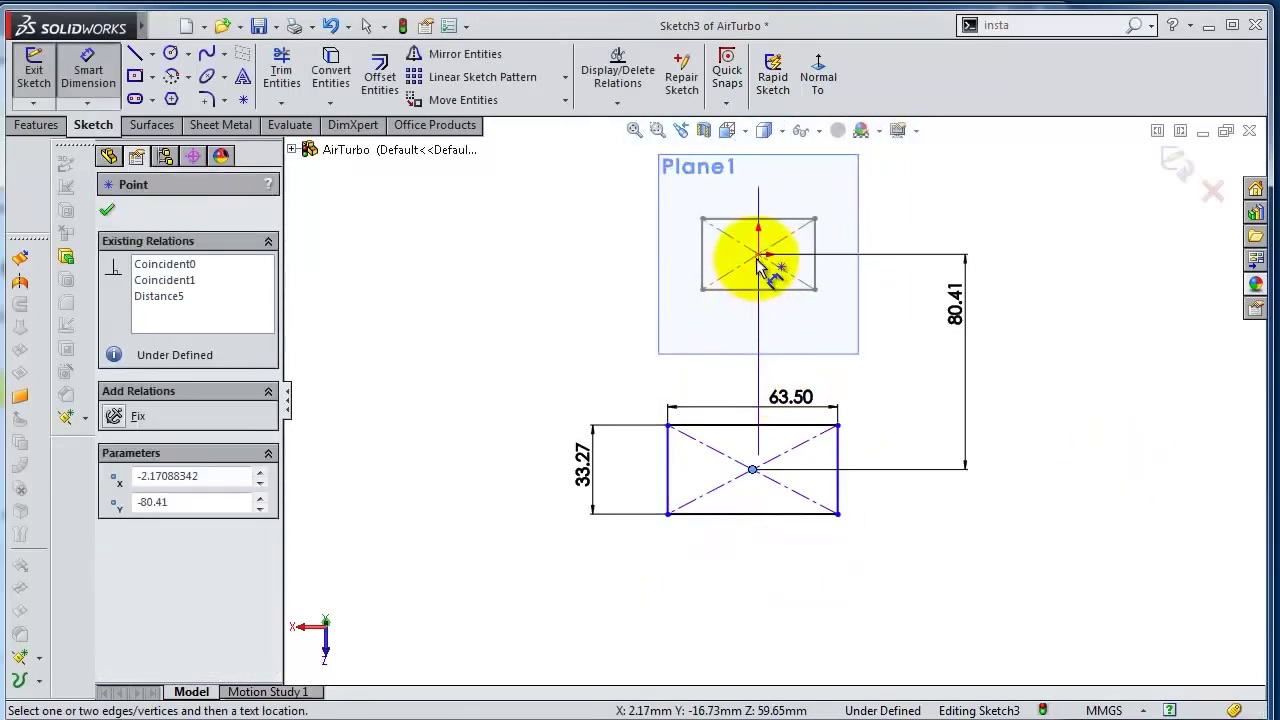
key("Escape")
key("Escape")
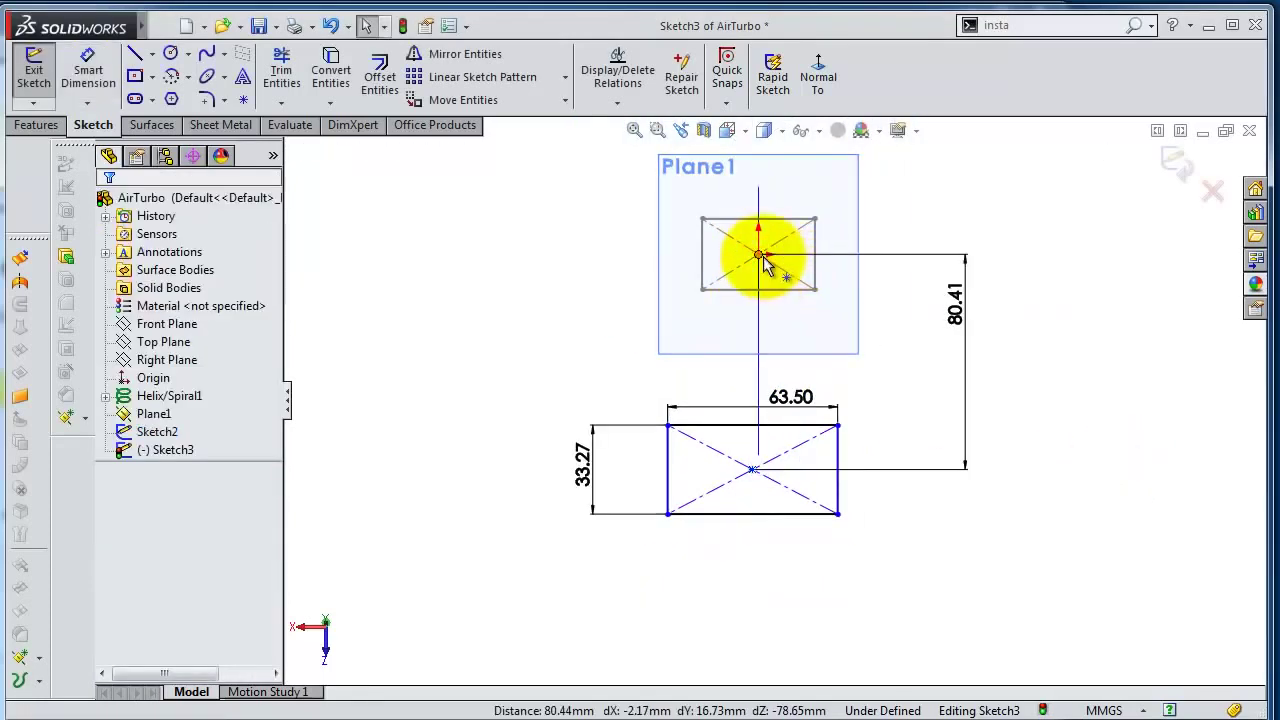
Add a Vertical relation between the two rectangles' centre points.
left_click(753, 470, "ctrl")
left_click(818, 408)
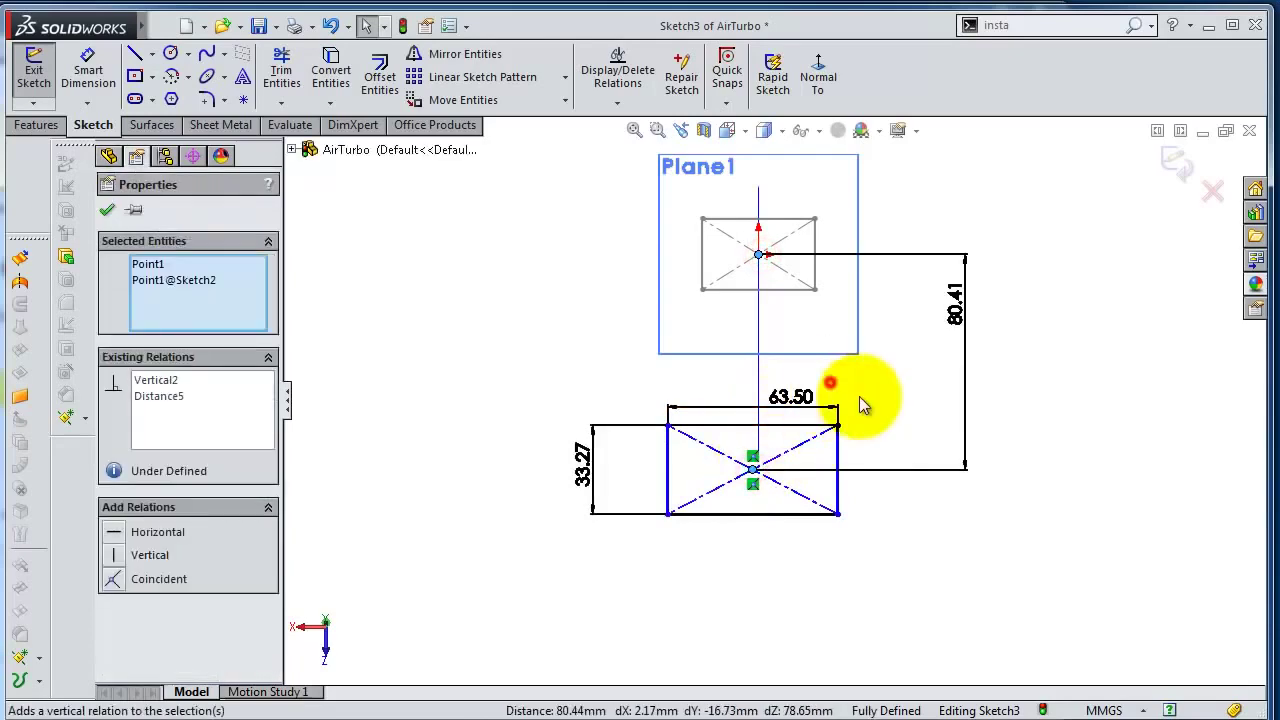
left_click(1026, 478)
mouse_move(1026, 478)
middle_mouse_down()
mouse_move(932, 400)
mouse_move(961, 443)
middle_mouse_up()
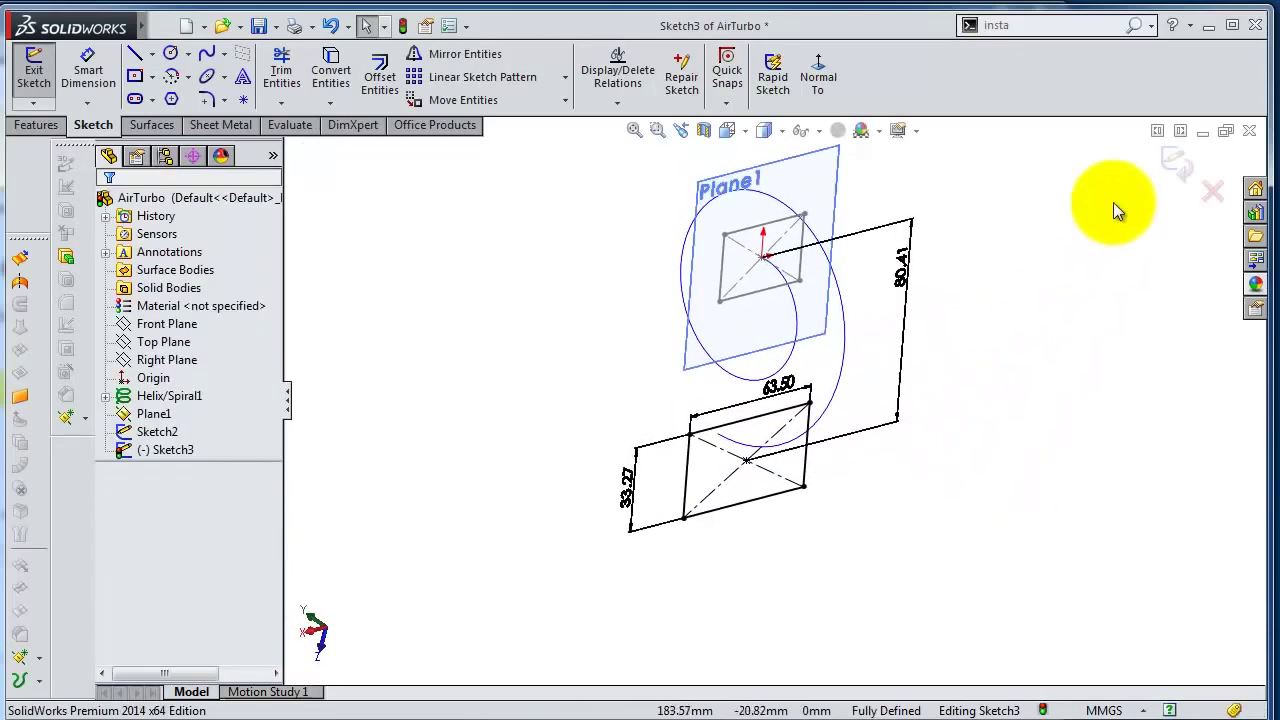
Exit the sketch and hide Plane1.
left_click(1160, 185)
left_click(826, 165)
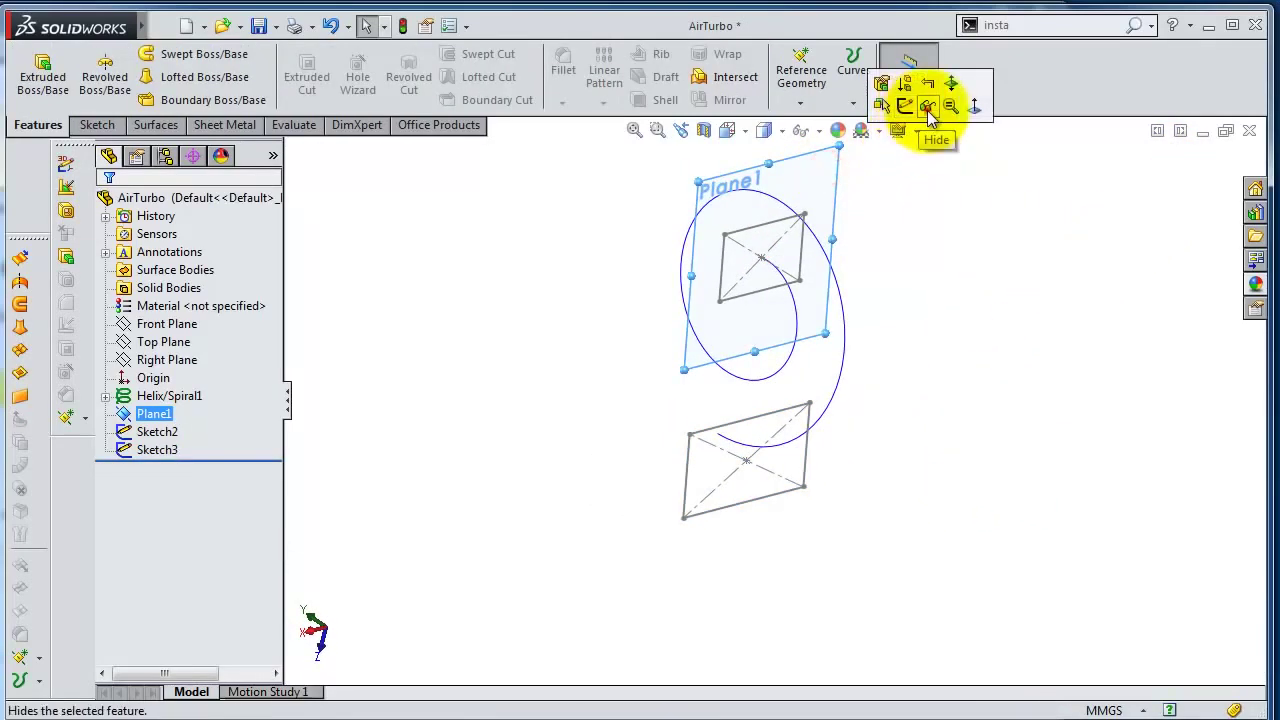
left_click(960, 110)
mouse_move(971, 329)
middle_mouse_down()
mouse_move(1002, 373)
mouse_move(998, 352)
mouse_move(883, 305)
middle_mouse_up()
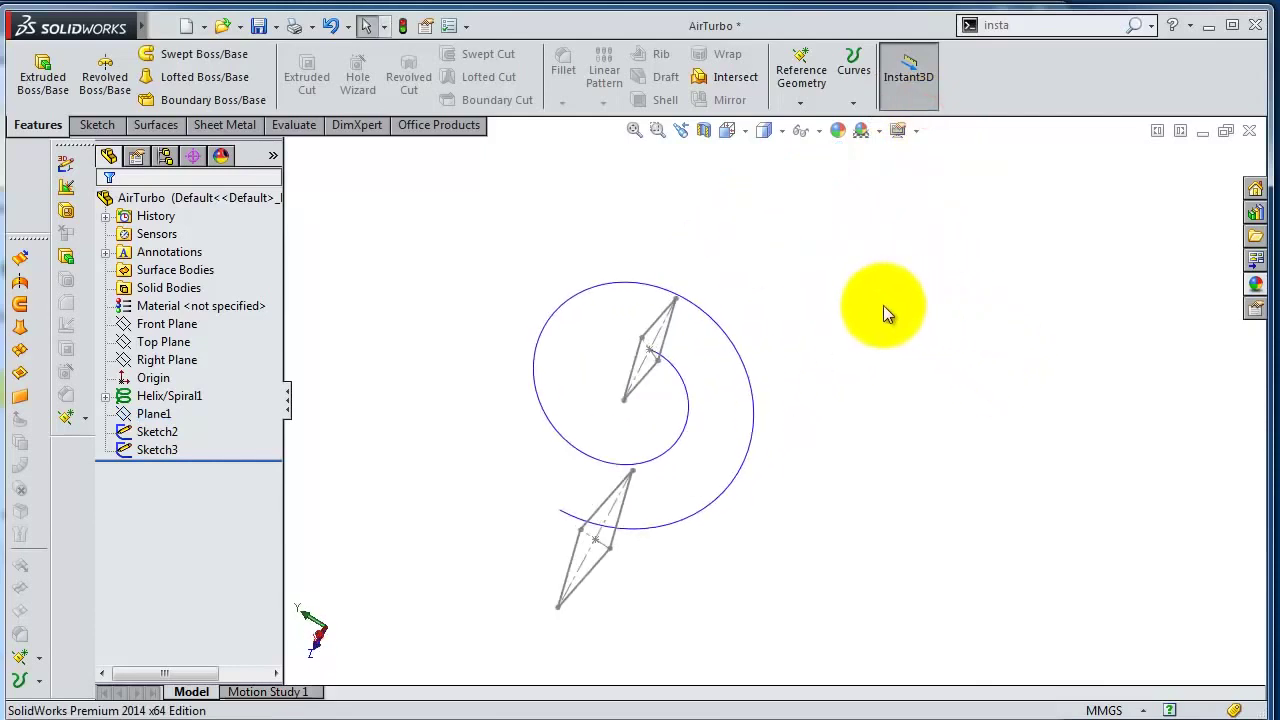
middle_click_drag(443, 520, 528, 448, "ctrl")
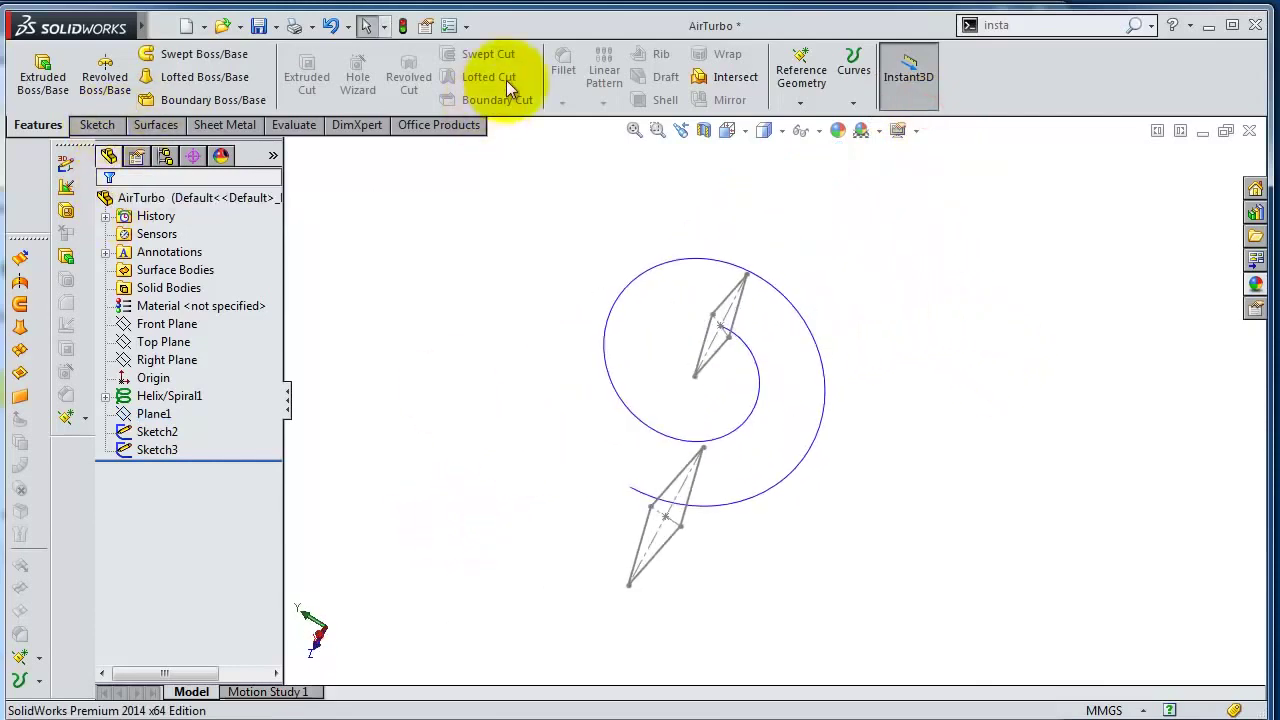
Loft between Sketch2 and Sketch3 using Helix/Spiral1 as the centerline.
left_click(201, 80)
left_click(731, 331)
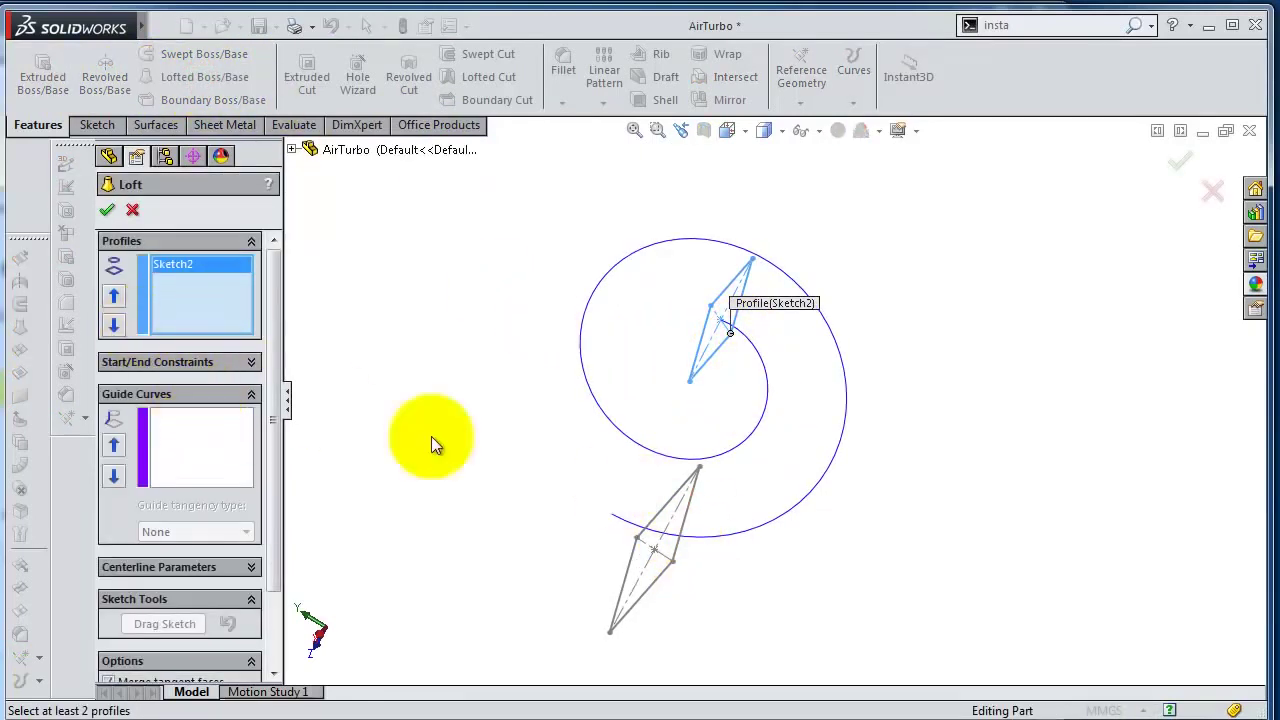
left_click(674, 563)
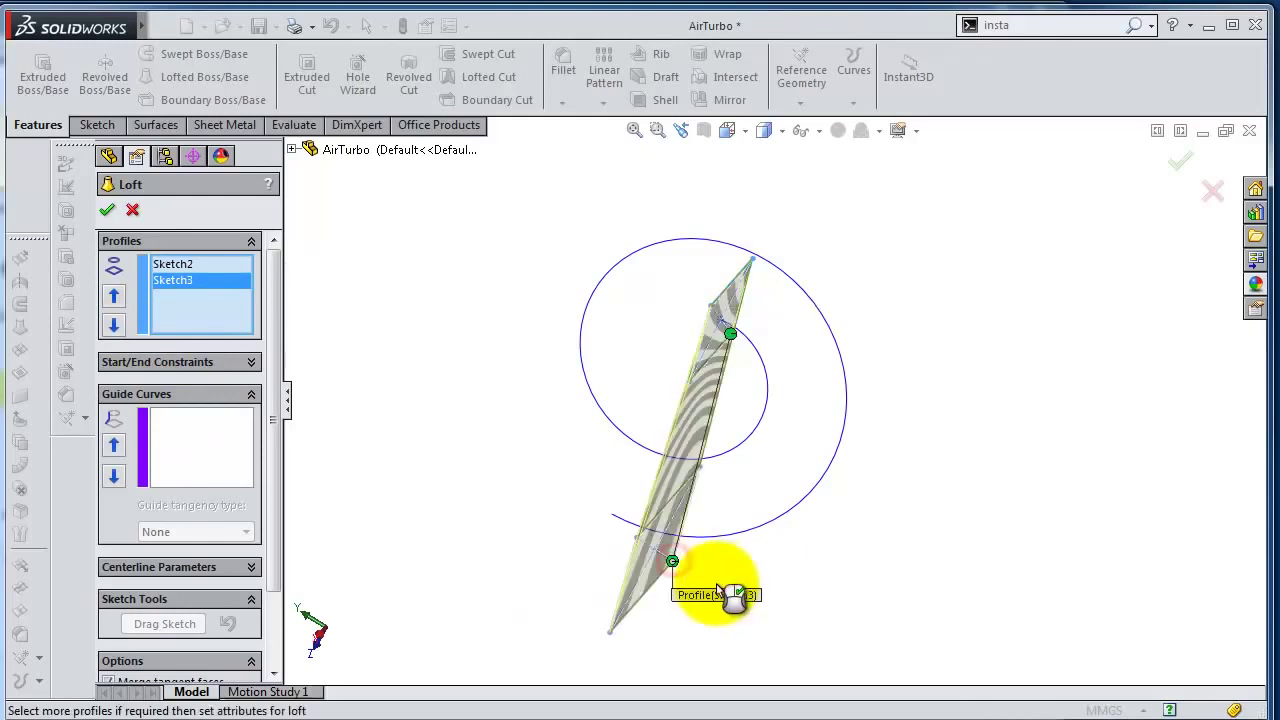
left_click_drag(273, 428, 276, 530)
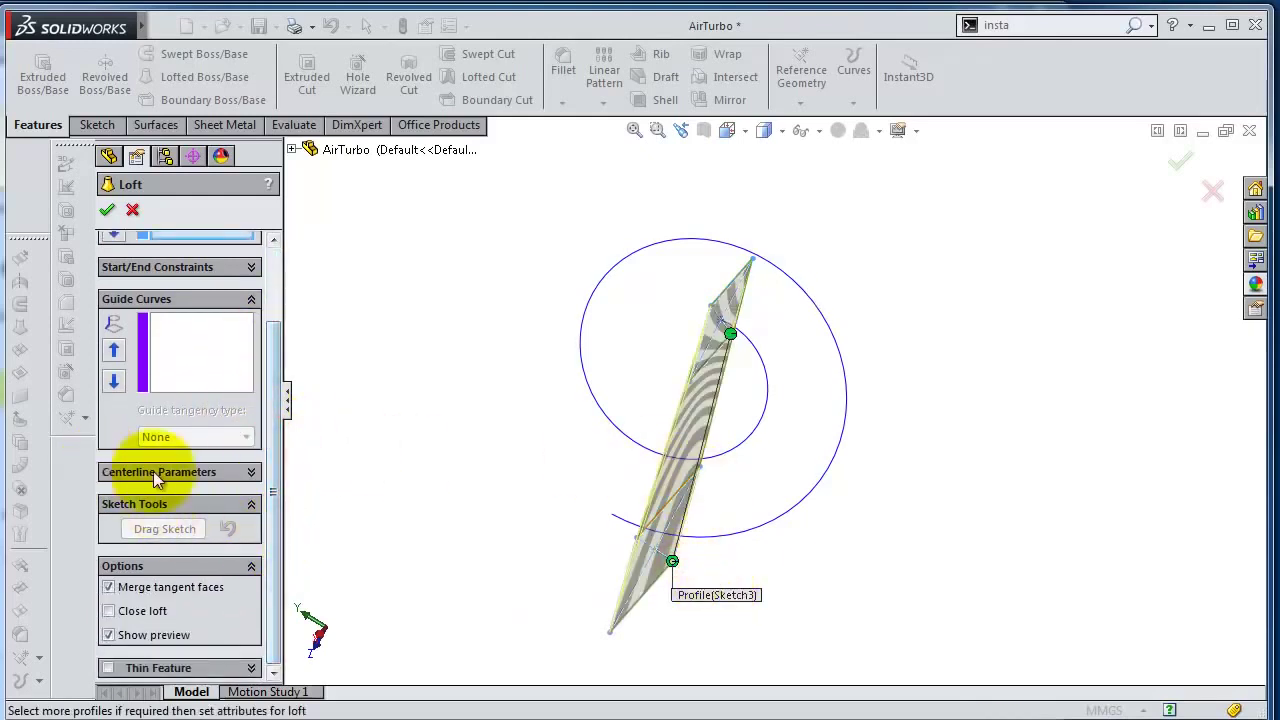
left_click(238, 477)
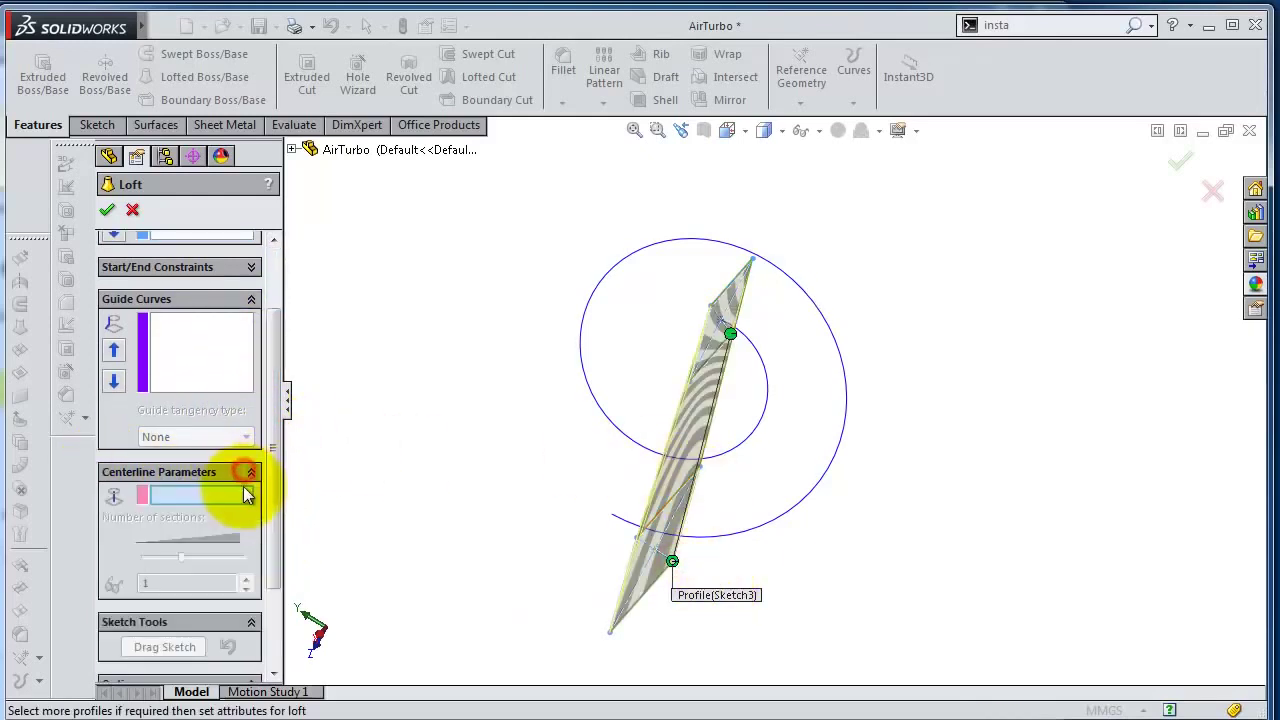
left_click(840, 456)
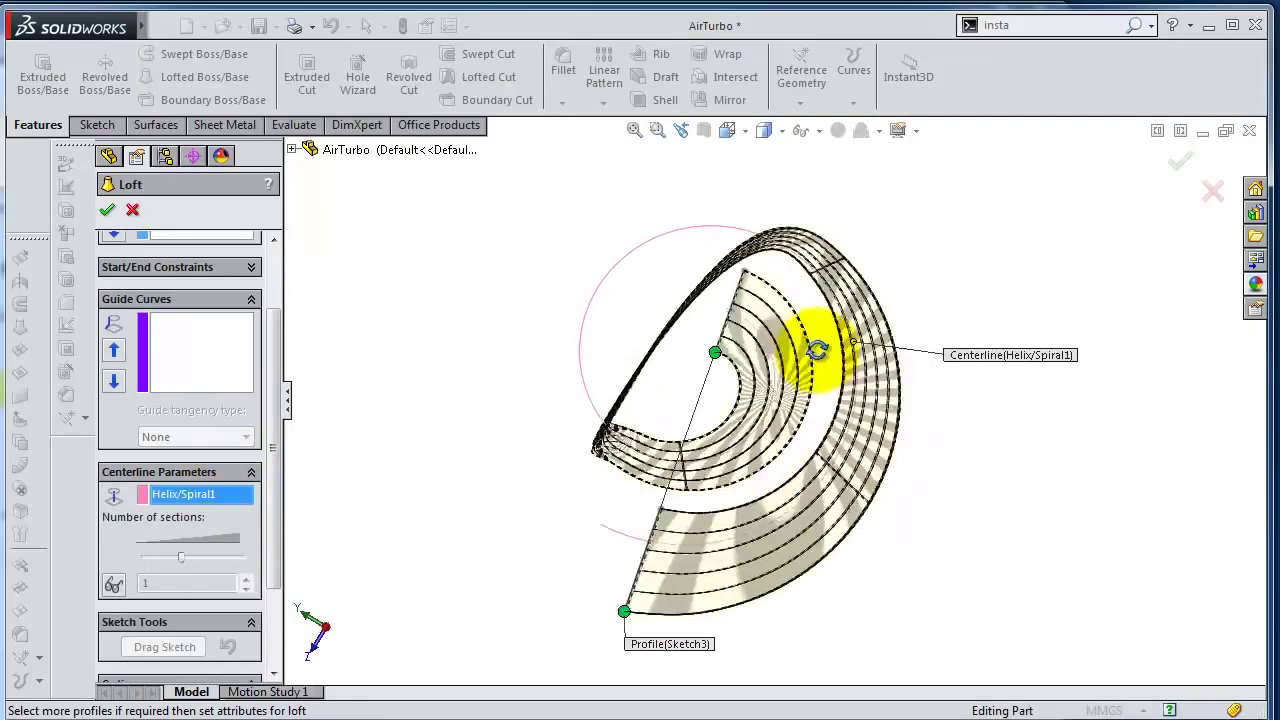
Align the upper and lower profile connectors and accept Loft1.
middle_click_drag(818, 349, 857, 462)
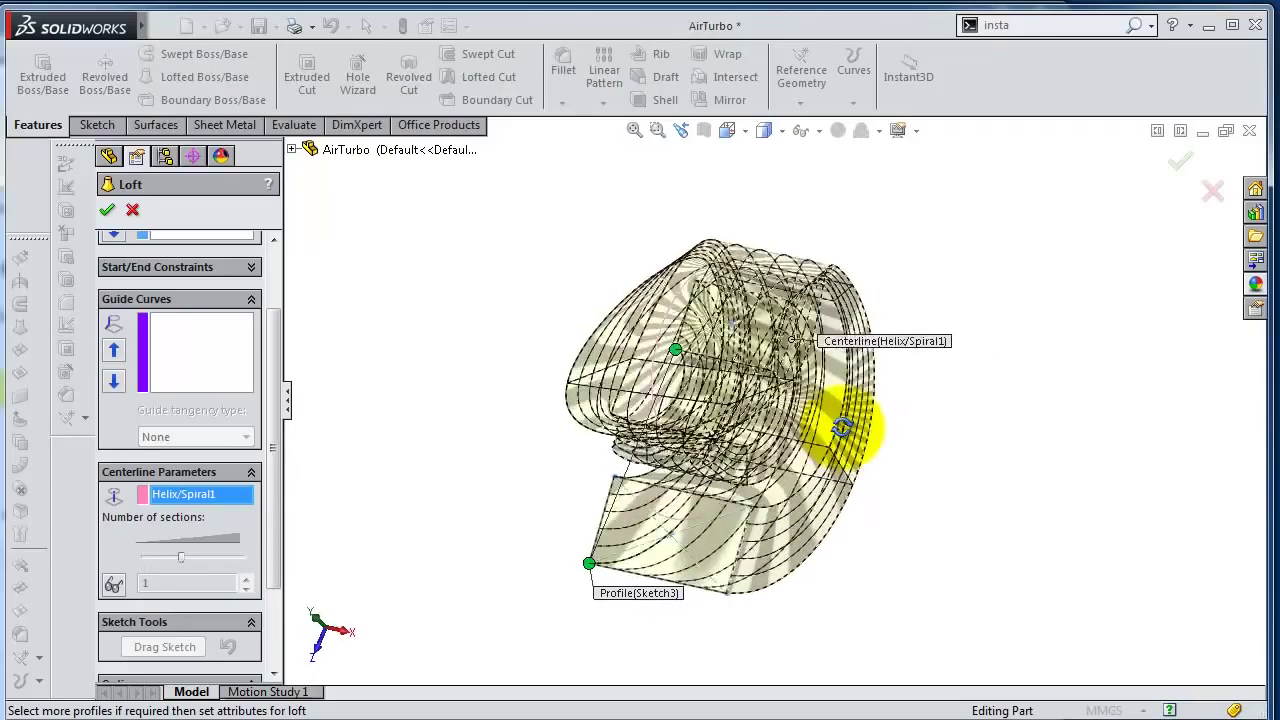
left_click_drag(581, 556, 738, 601)
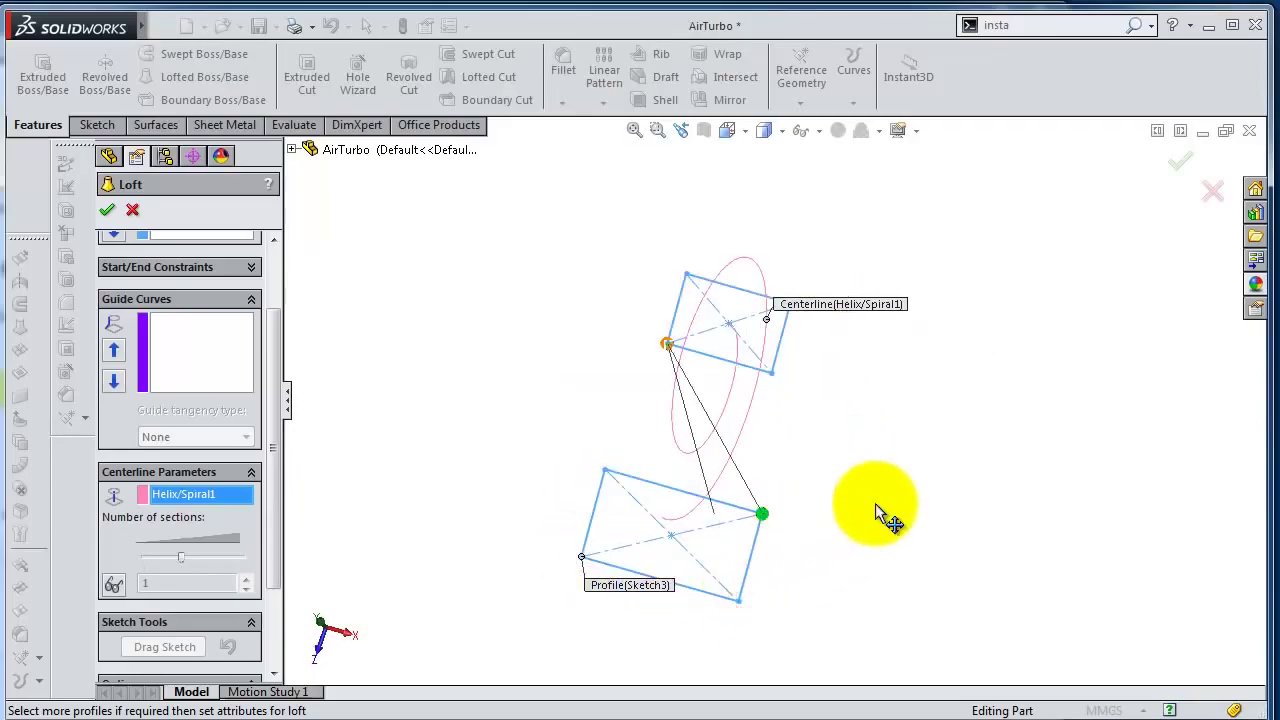
middle_click_drag(872, 509, 792, 481)
left_click(697, 351)
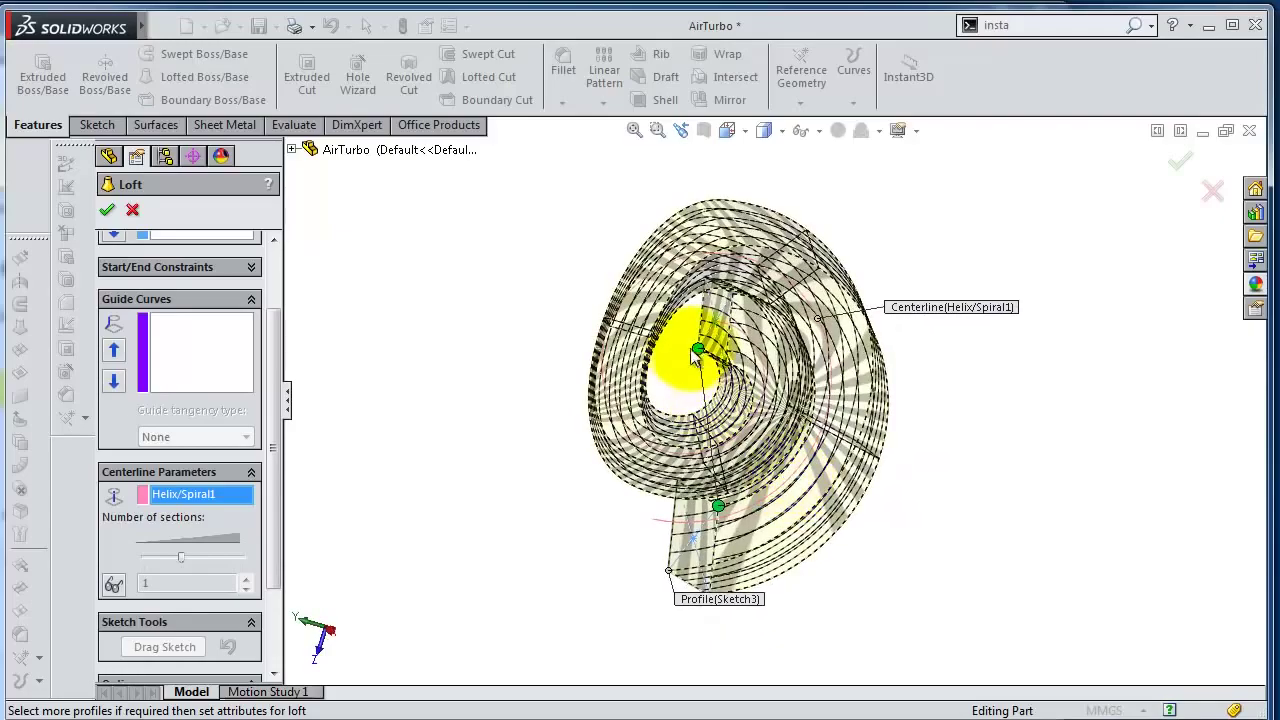
left_click_drag(742, 374, 857, 386)
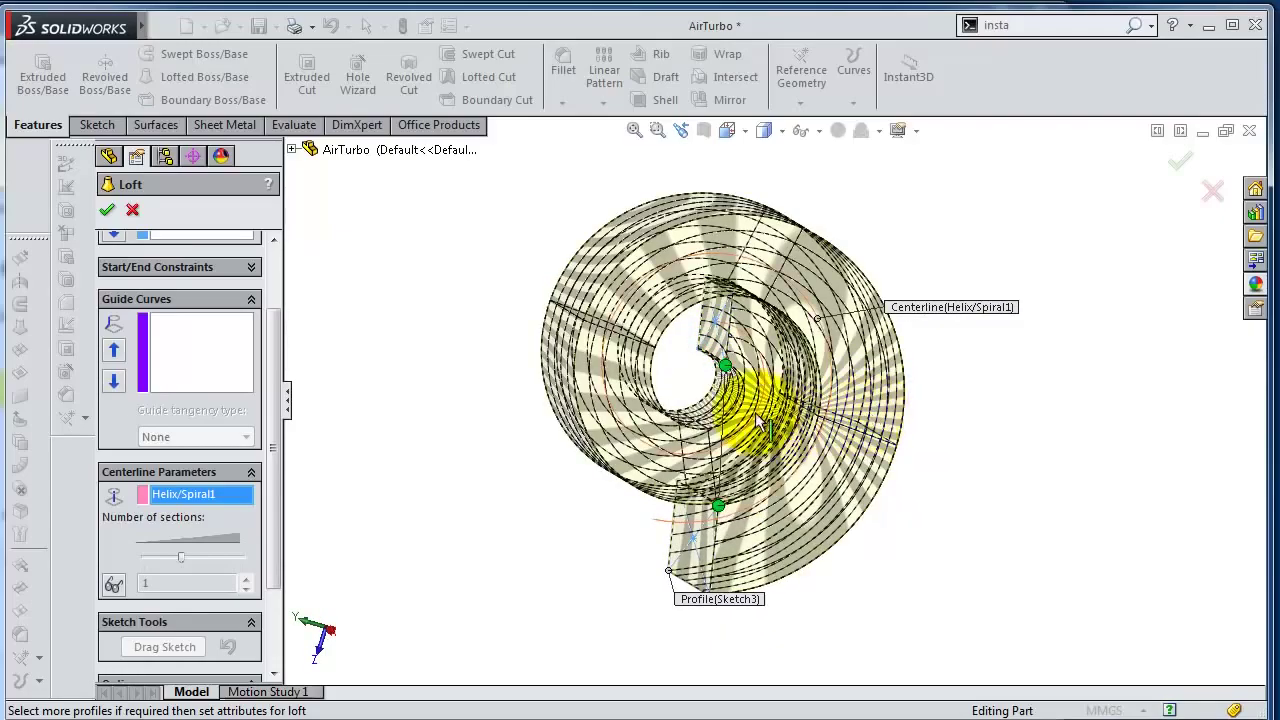
mouse_move(757, 400)
middle_mouse_down()
mouse_move(840, 400)
mouse_move(871, 429)
mouse_move(863, 466)
mouse_move(769, 428)
mouse_move(749, 457)
mouse_move(694, 451)
mouse_move(700, 432)
mouse_move(679, 452)
mouse_move(722, 462)
middle_mouse_up()
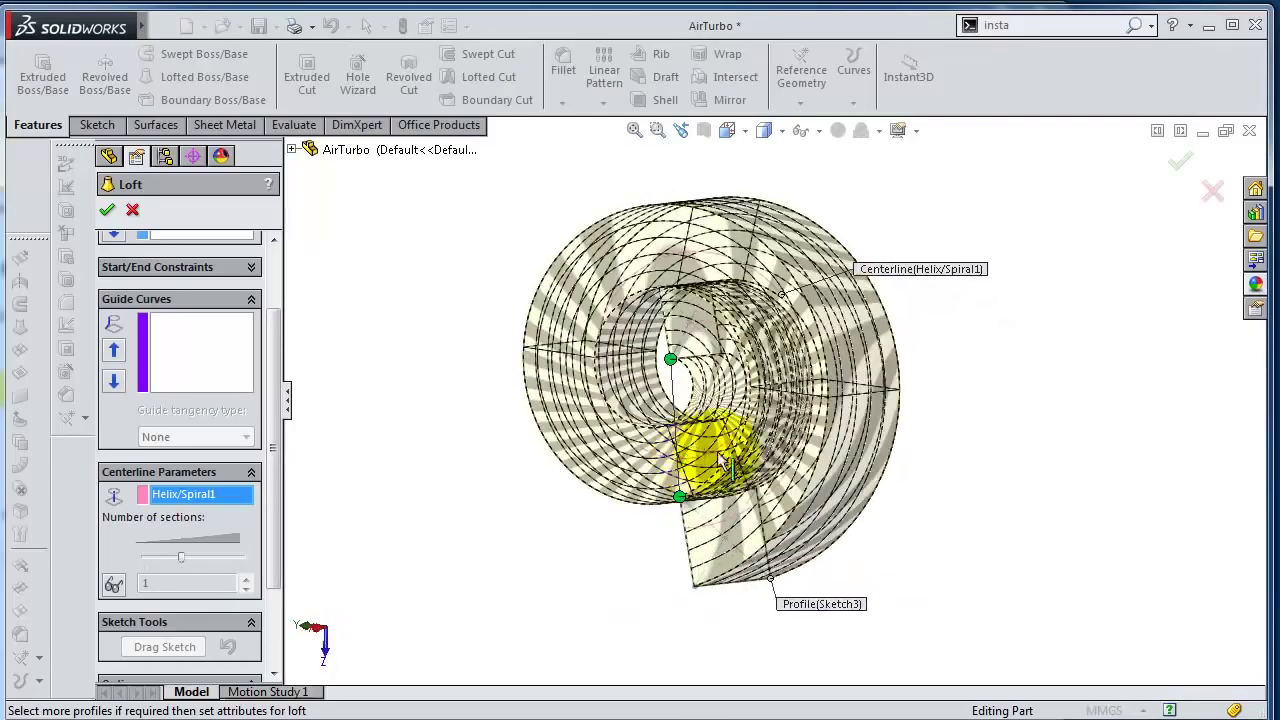
right_click(940, 420)
mouse_move(947, 407)
middle_mouse_down()
mouse_move(886, 480)
mouse_move(892, 560)
mouse_move(844, 508)
mouse_move(889, 519)
mouse_move(917, 551)
mouse_move(1066, 569)
mouse_move(960, 551)
middle_mouse_up()
Create Plane2 offset 63.50 mm from the outlet's flat end face.
scroll(880, 520, "down", 3)
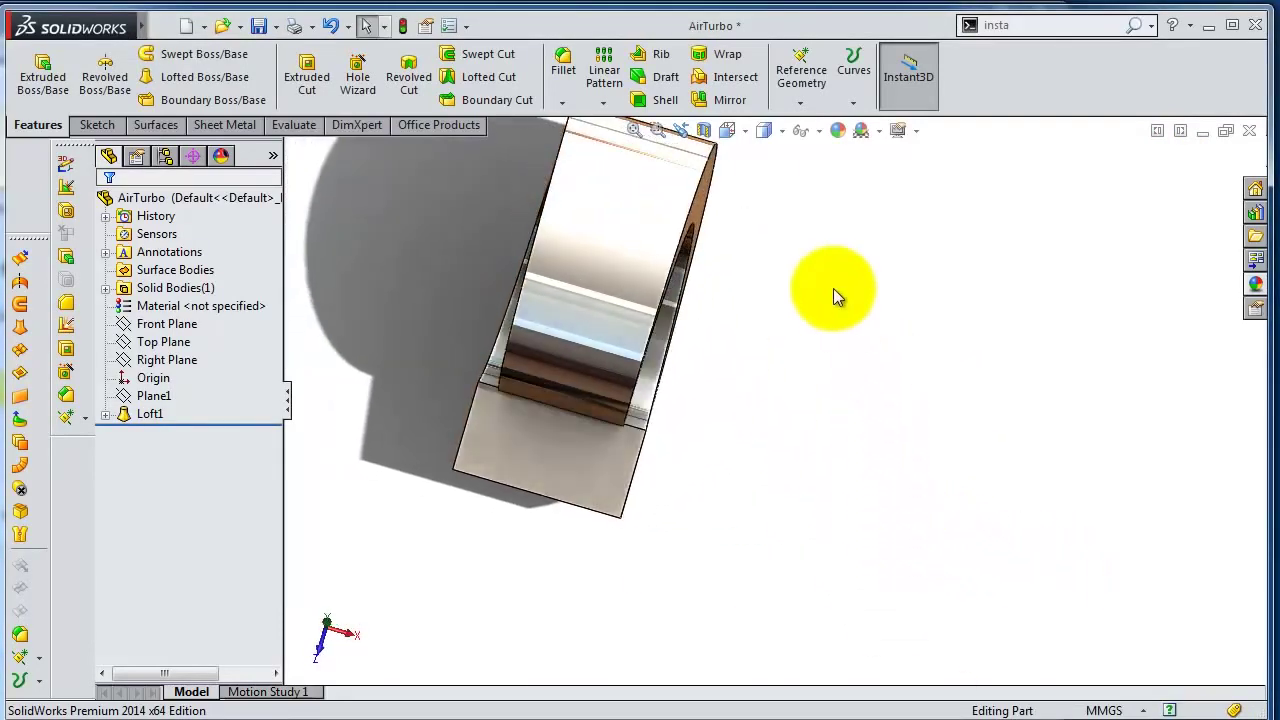
left_click(802, 103)
left_click(814, 126)
left_click(645, 452)
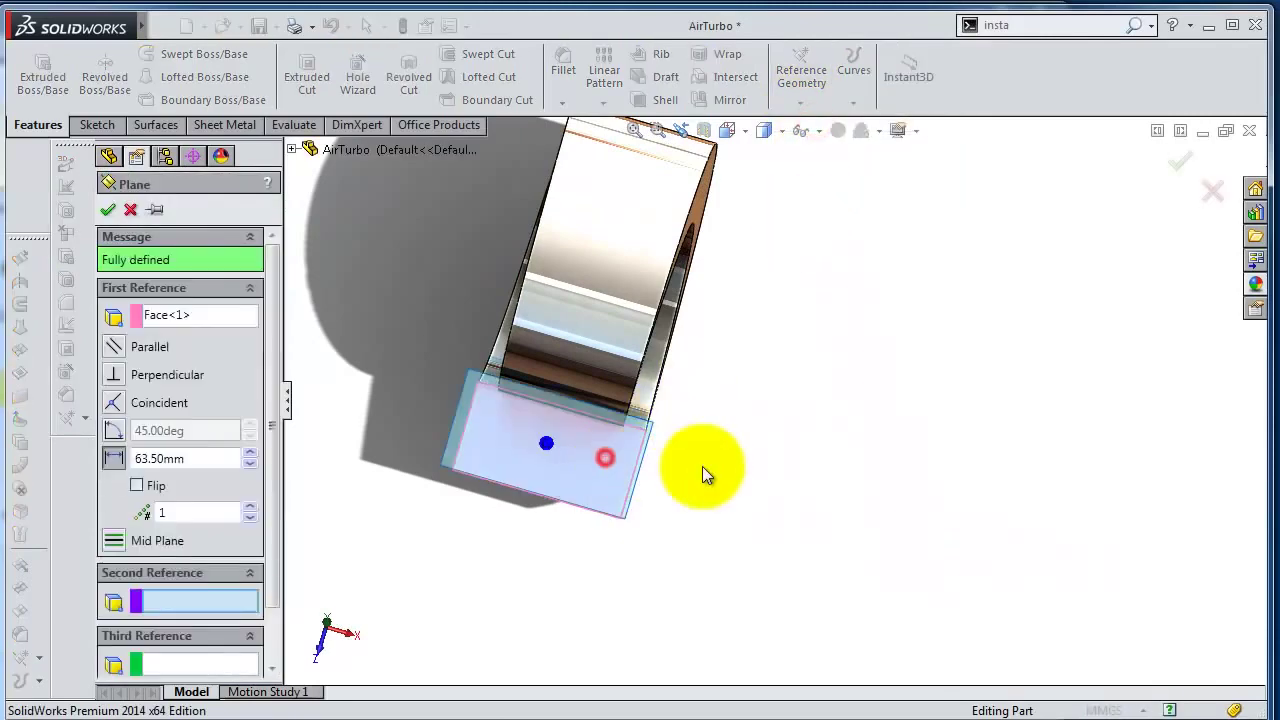
mouse_move(700, 471)
middle_mouse_down()
mouse_move(845, 497)
mouse_move(900, 523)
middle_mouse_up()
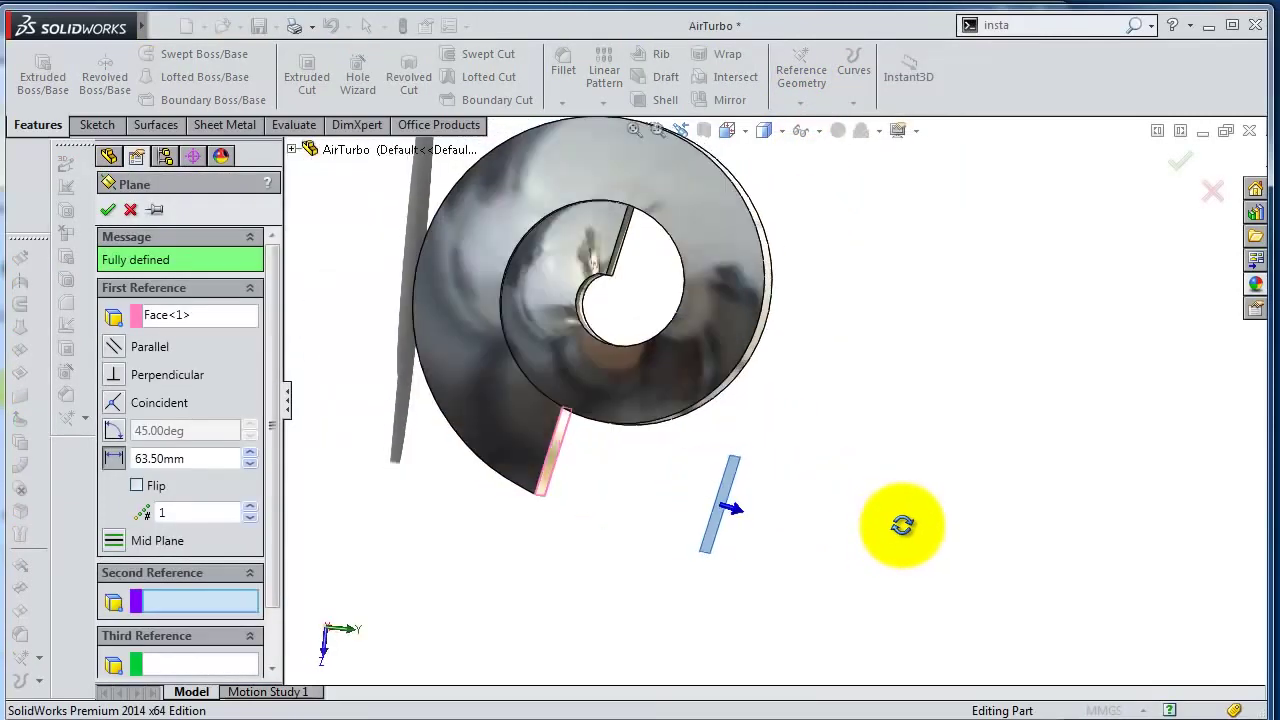
double_click(217, 459)
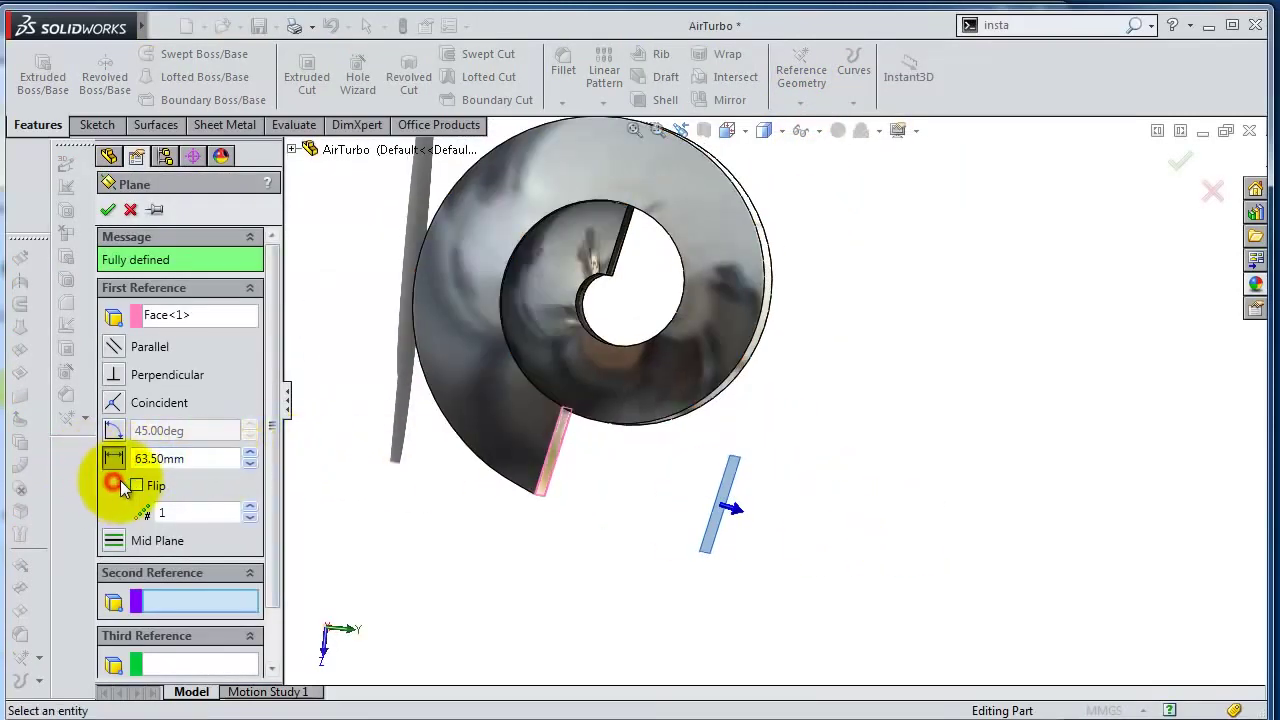
left_click(108, 210)
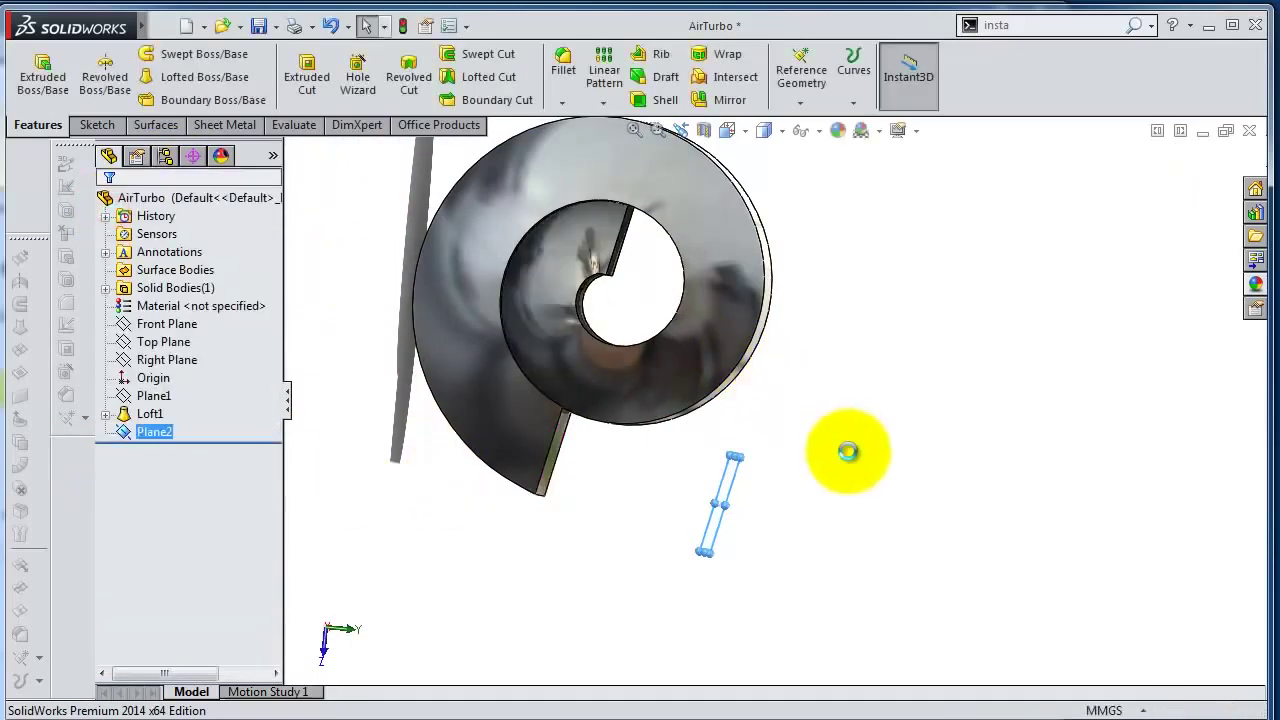
mouse_move(848, 451)
middle_mouse_down()
mouse_move(794, 423)
mouse_move(753, 431)
mouse_move(784, 396)
middle_mouse_up()
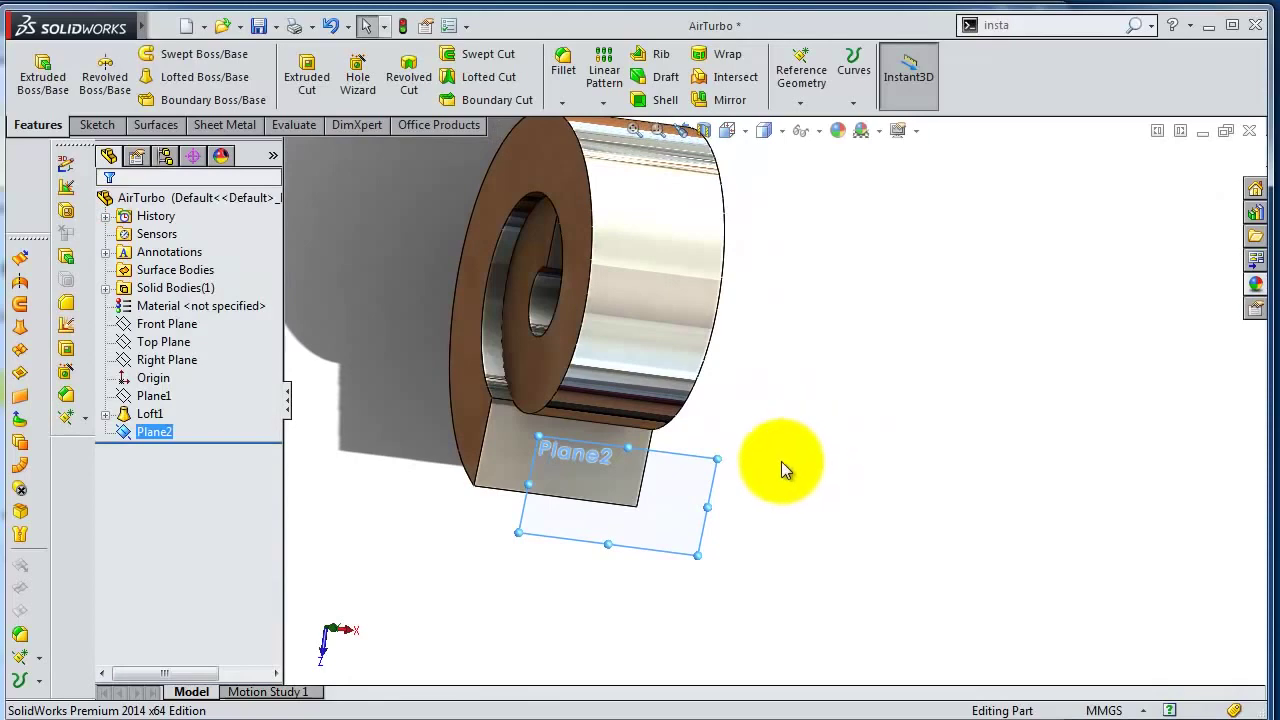
left_click(668, 525)
Start a sketch on Plane2 and draw a corner-to-corner diagonal centerline.
left_click(747, 463)
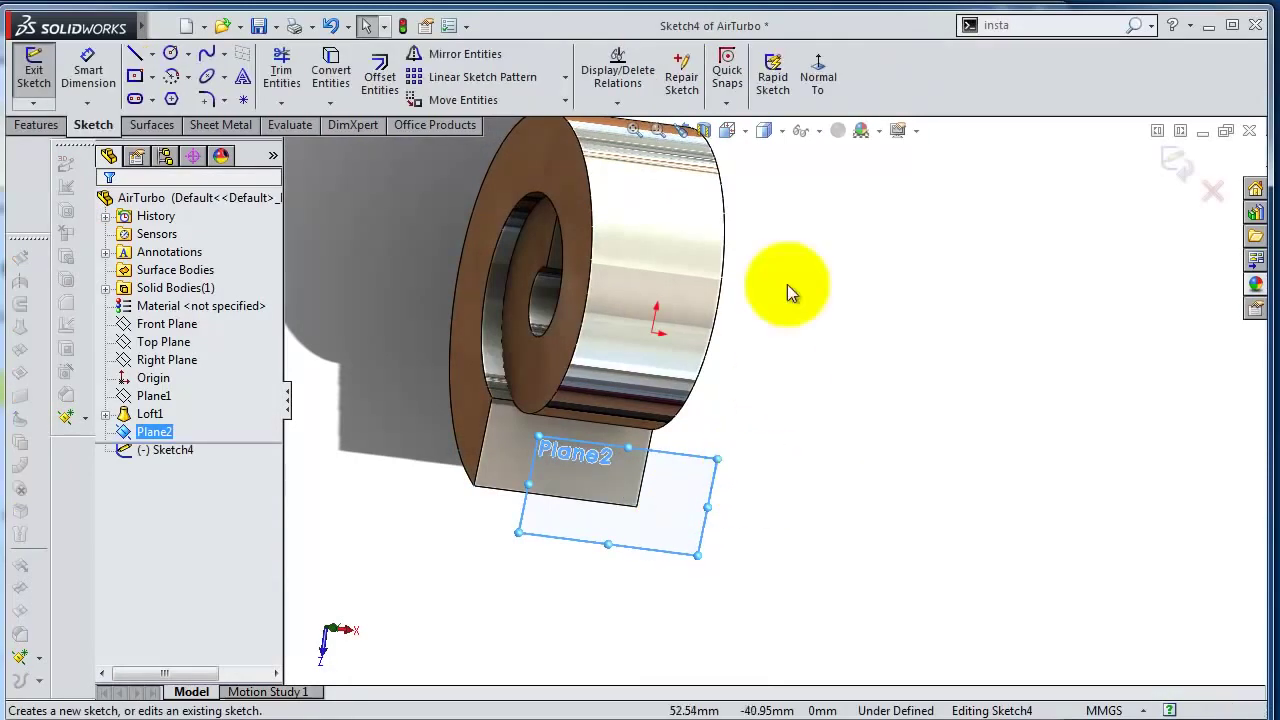
left_click(816, 86)
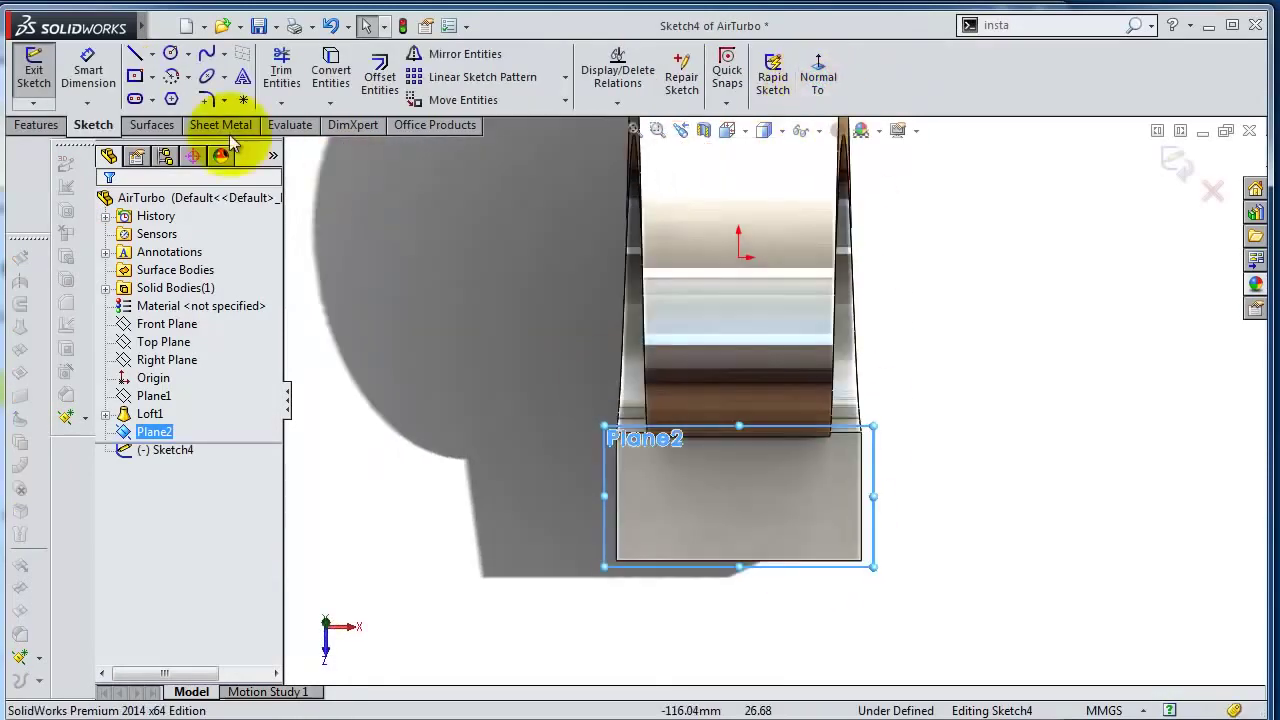
left_click(170, 54)
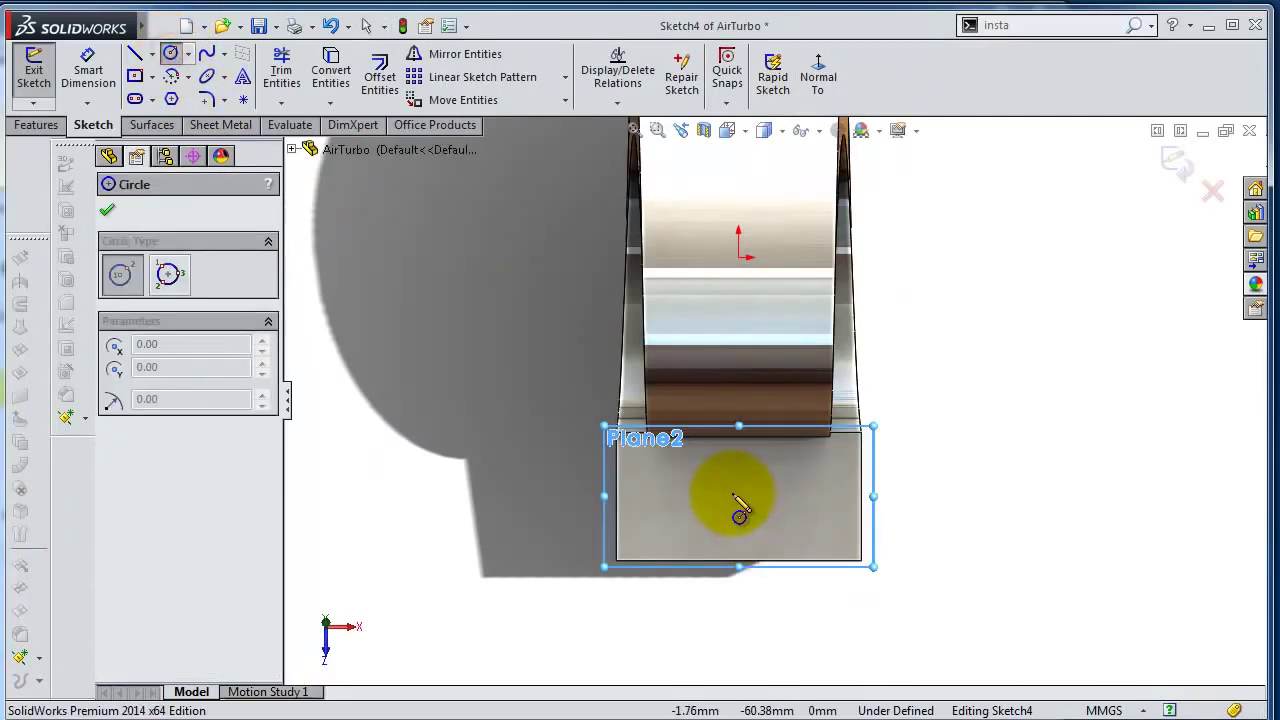
key("Escape")
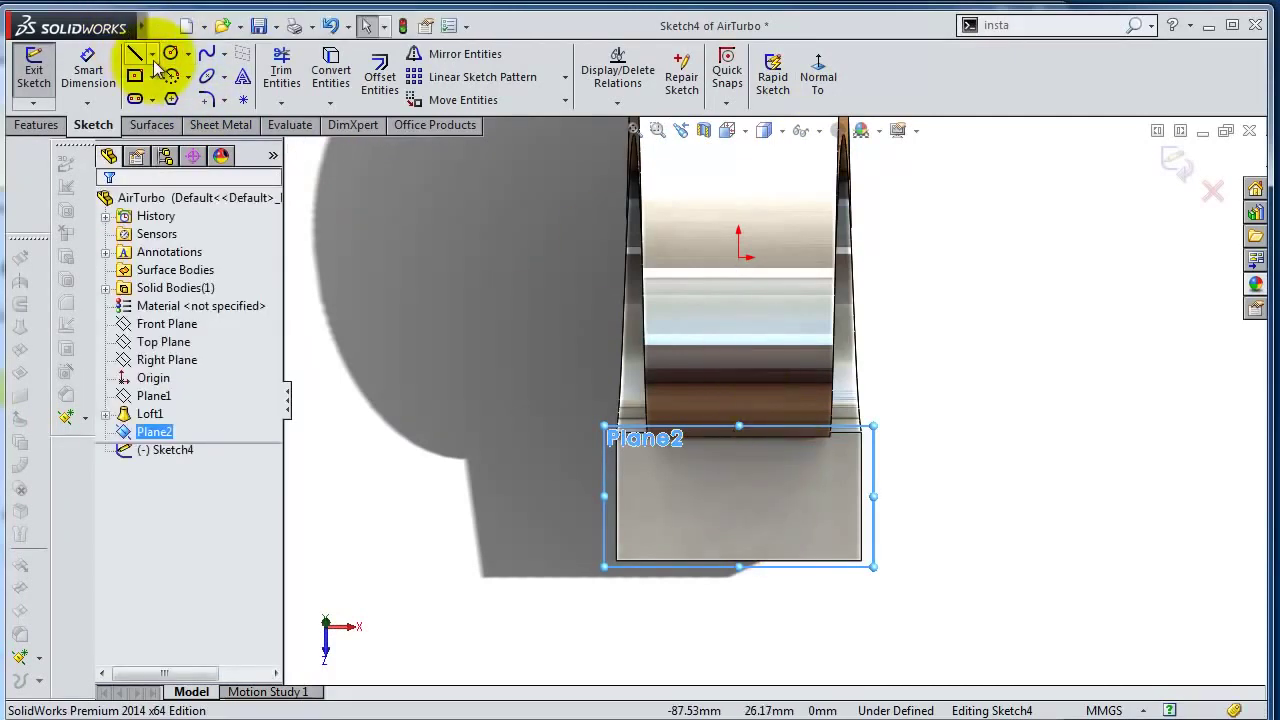
left_click(152, 54)
left_click(175, 90)
left_click(861, 433)
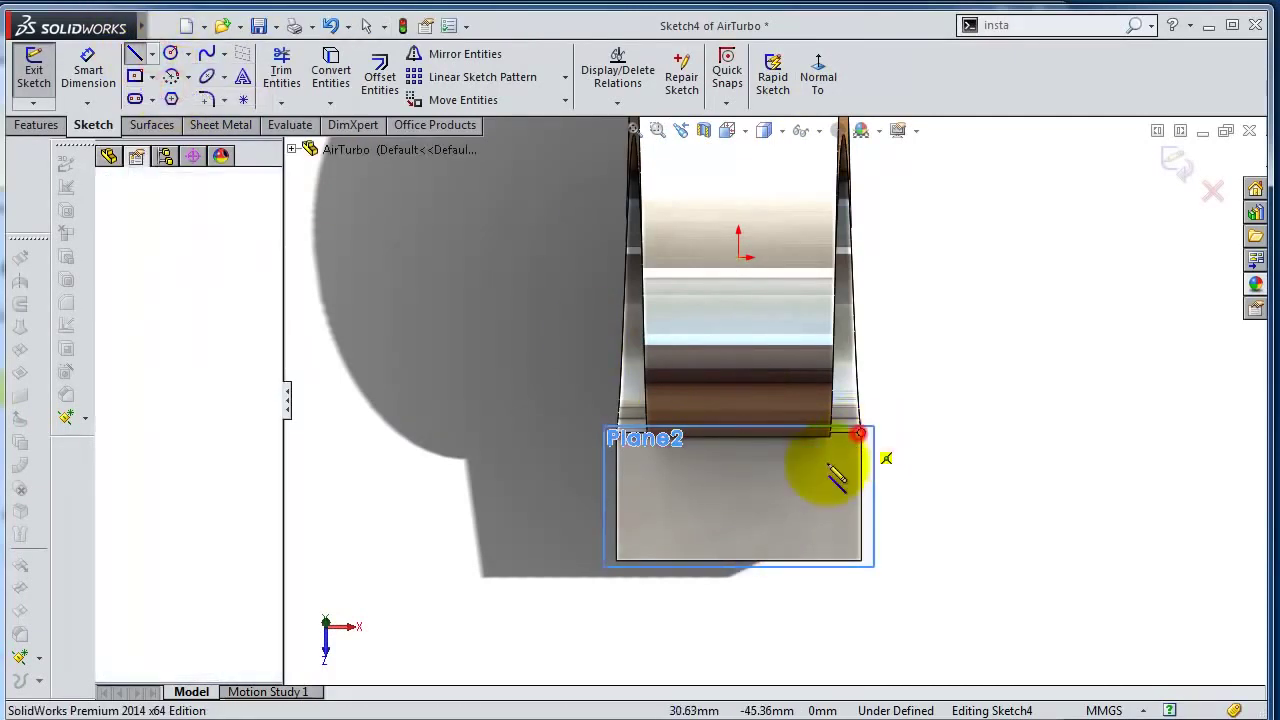
left_click(617, 560)
key("Escape")
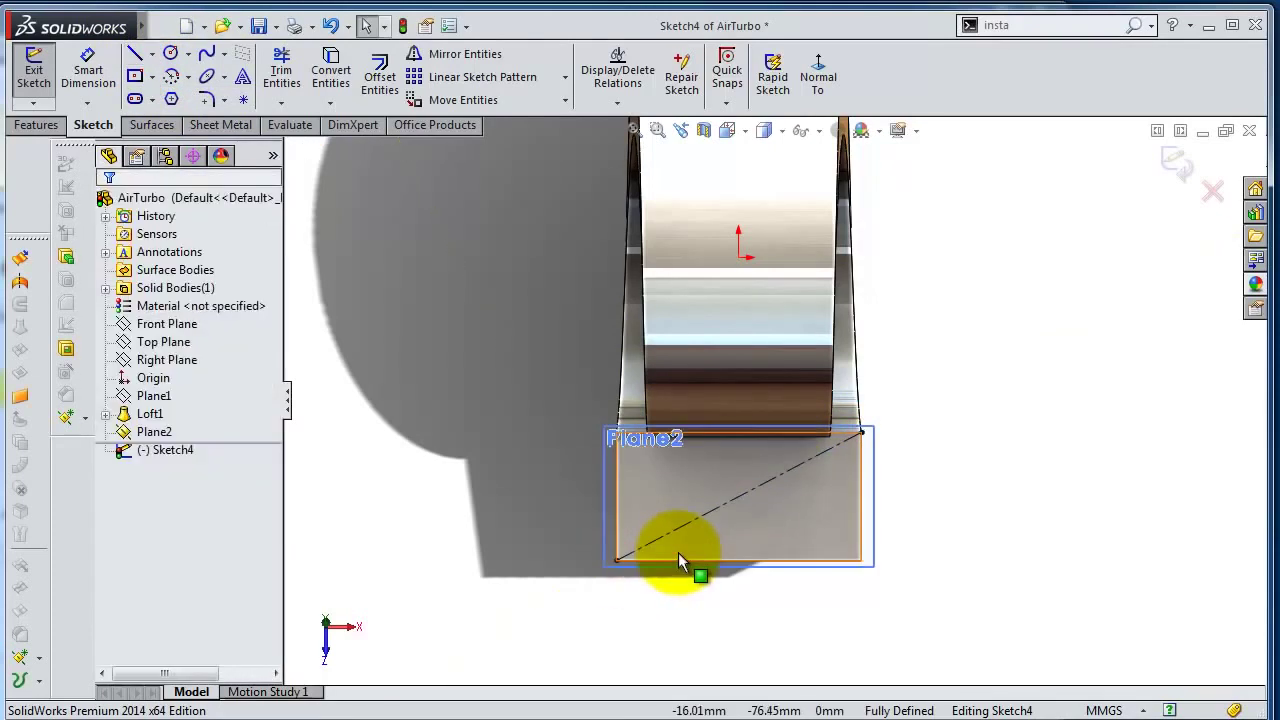
Draw a 63.5 mm diameter circle centred on the centerline and exit Sketch4.
key("s")
left_click(748, 619)
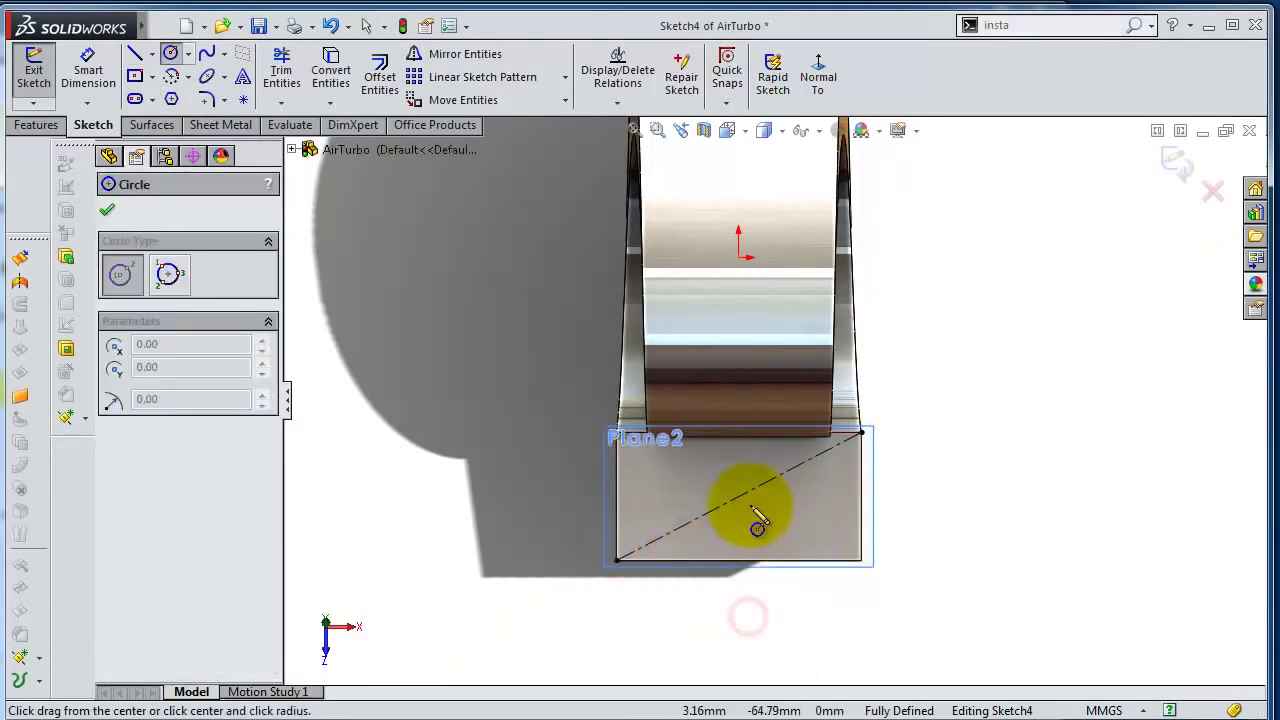
left_click(738, 496)
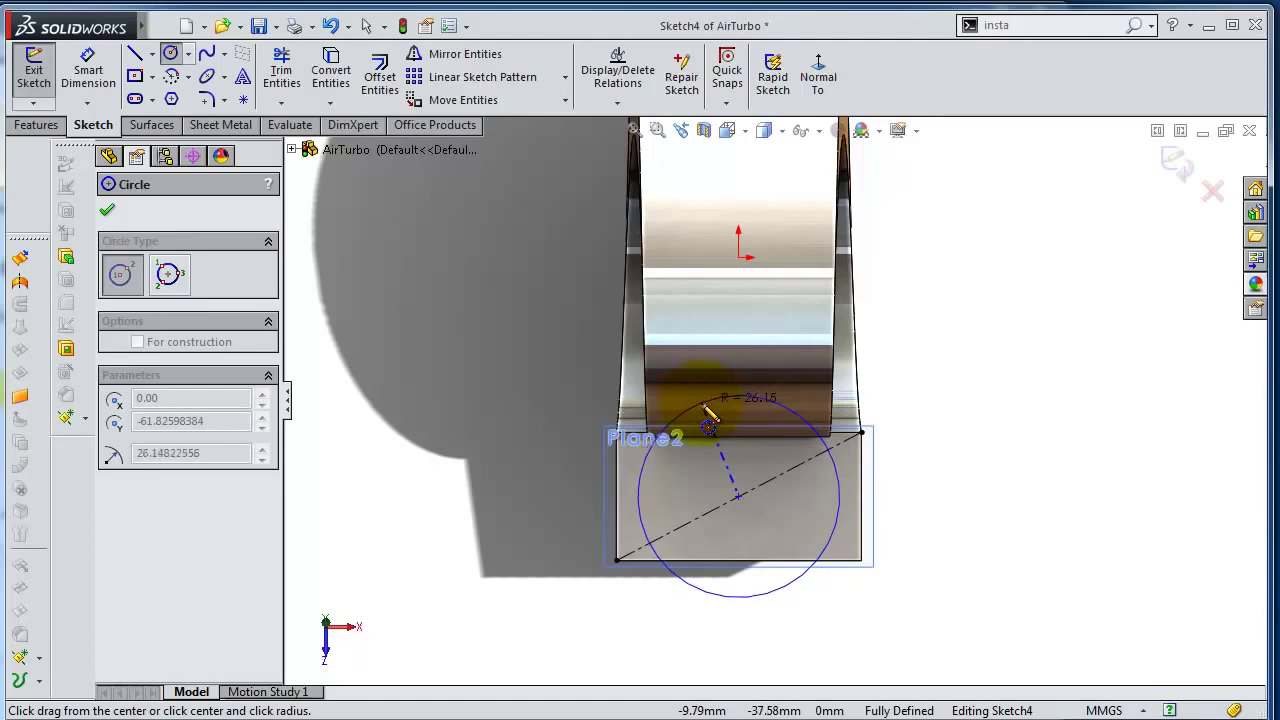
left_click(727, 423)
middle_click_drag(729, 423, 986, 423)
key("s")
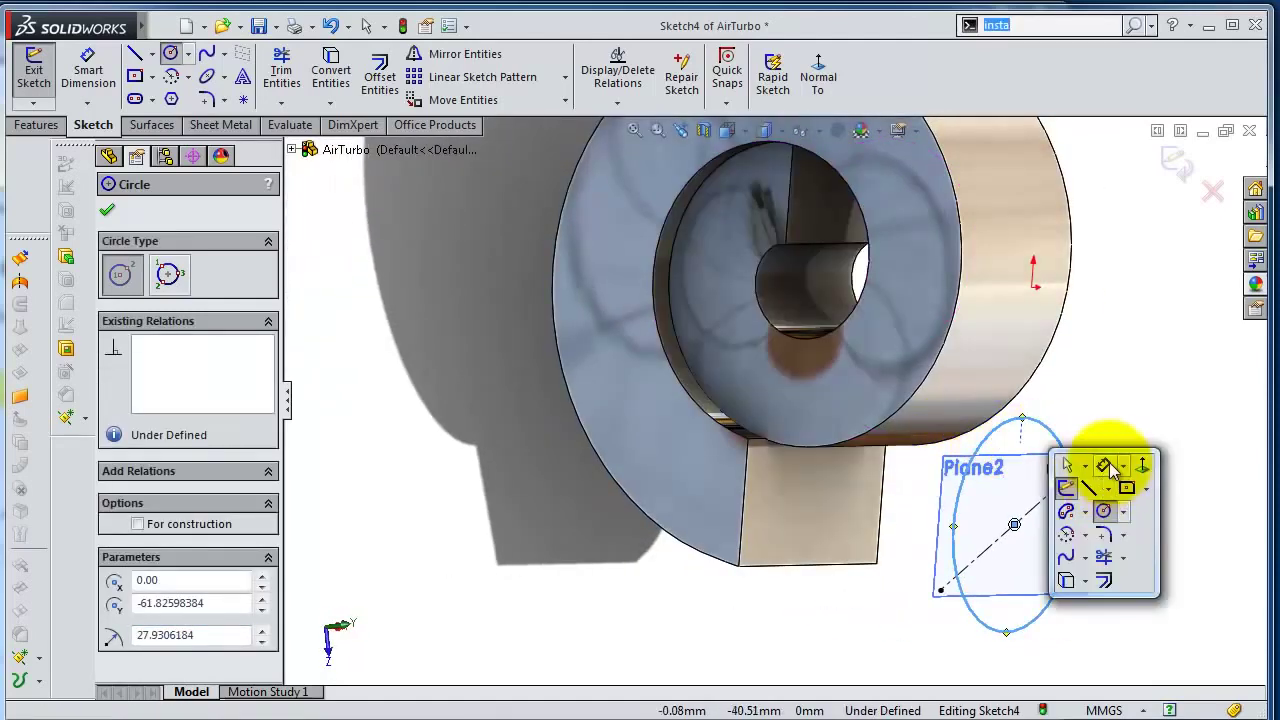
left_click(1105, 465)
left_click(1063, 443)
left_click(1087, 429)
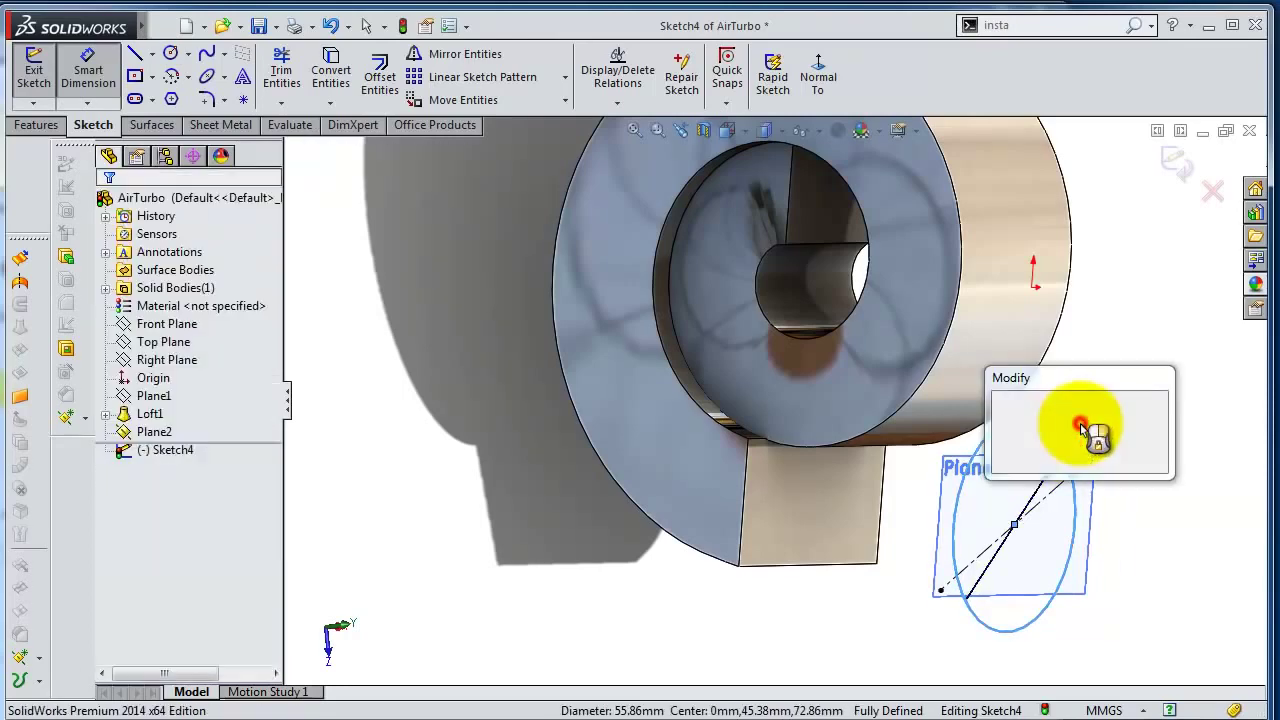
type("63.5")
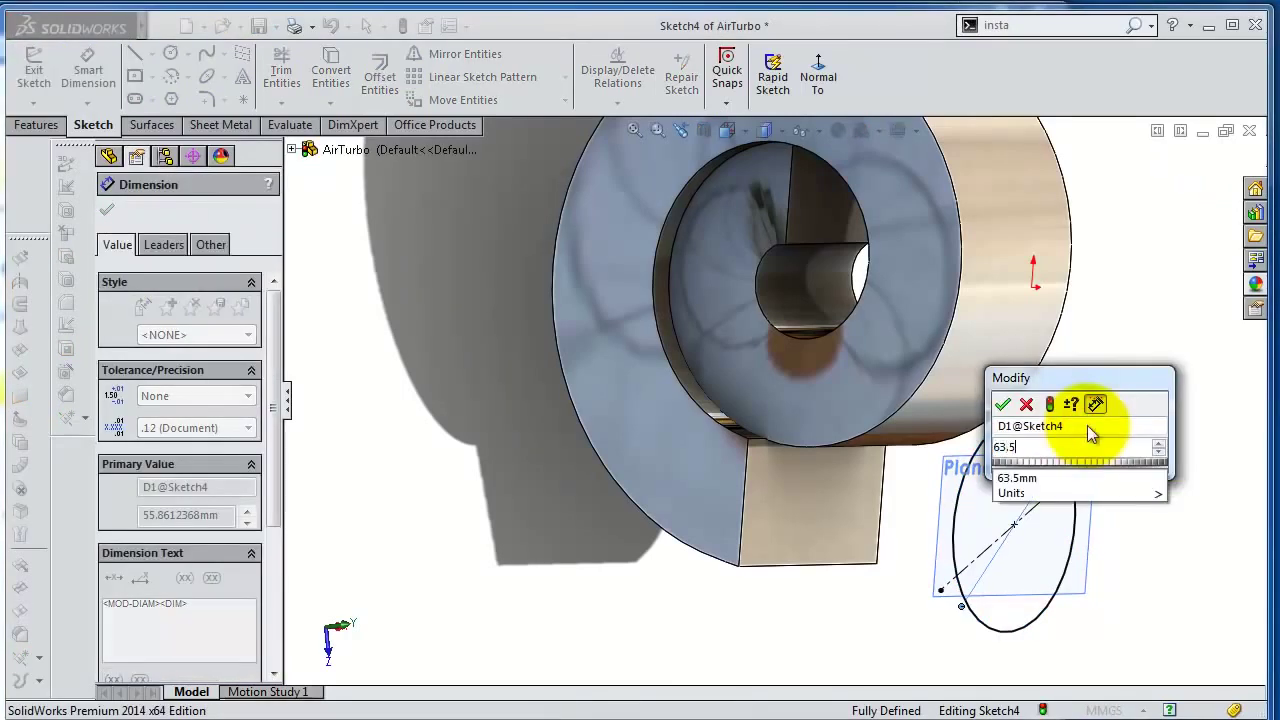
key("Return")
middle_click_drag(1088, 388, 1160, 178)
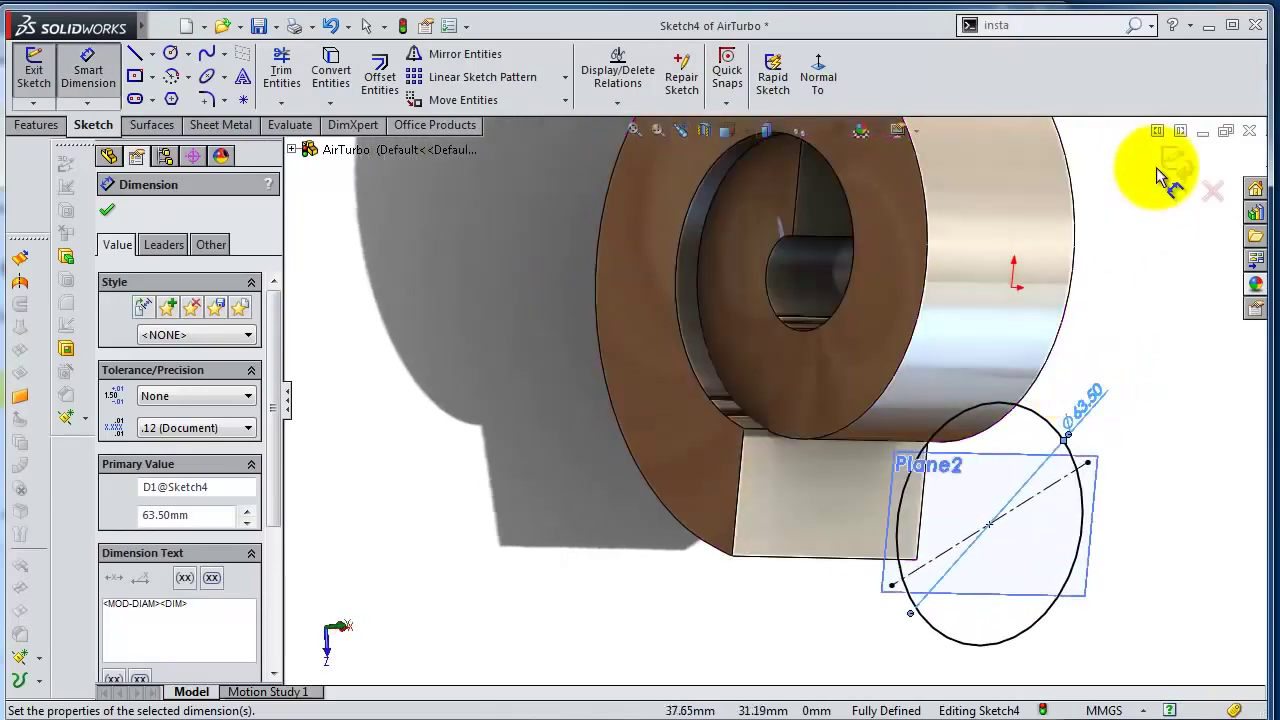
left_click(1178, 168)
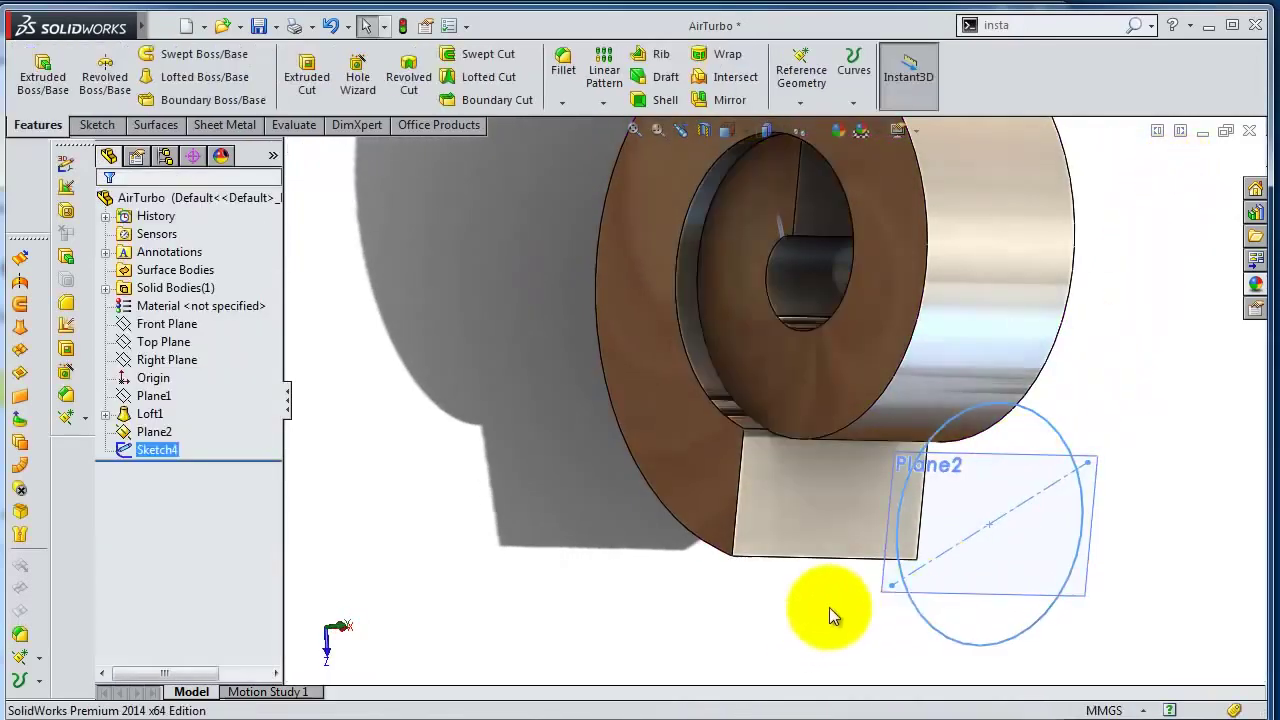
Try a boundary boss from the fin's vertical and bottom edges, then cancel those selections.
mouse_move(829, 607)
middle_mouse_down()
mouse_move(895, 560)
mouse_move(657, 348)
middle_mouse_up()
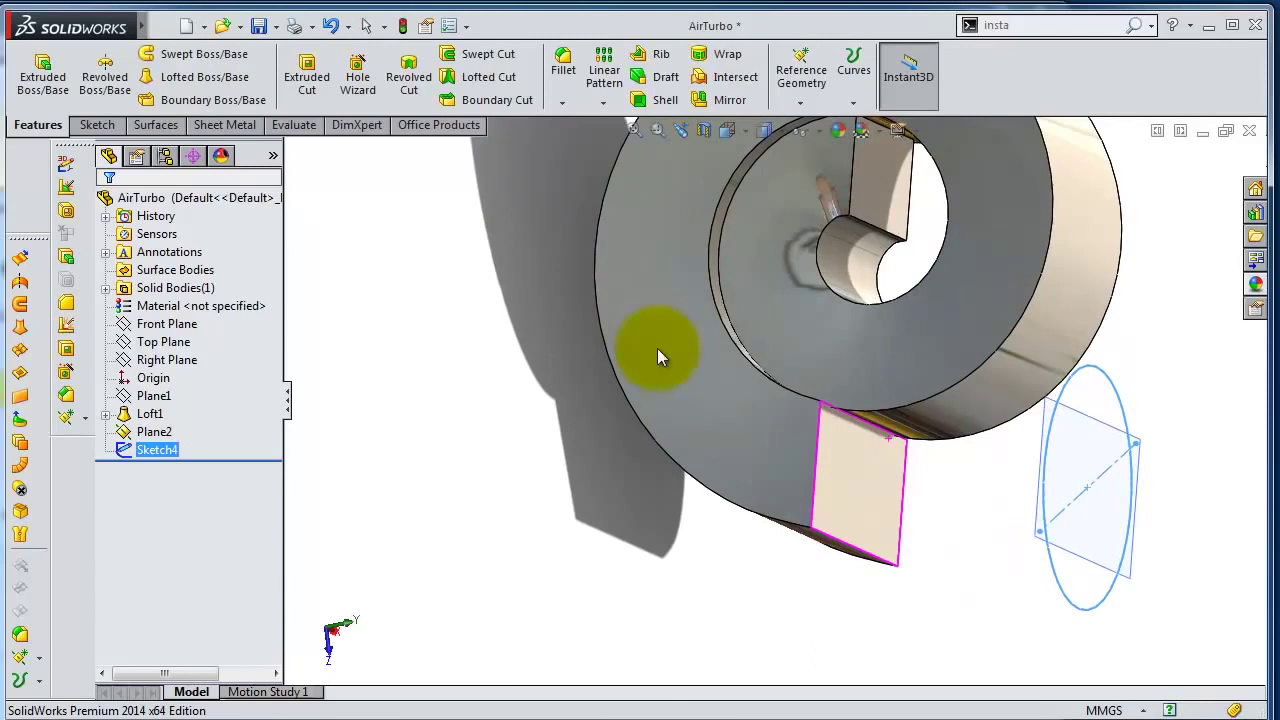
left_click(243, 100)
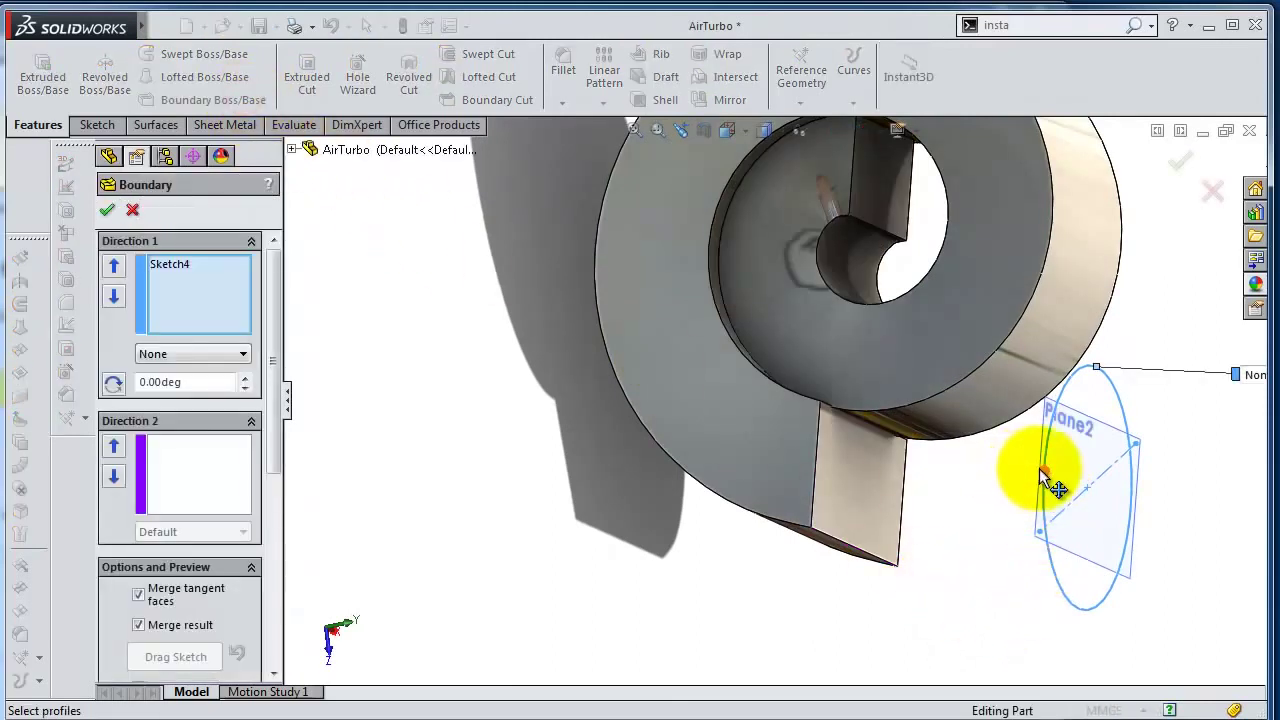
left_click(812, 466)
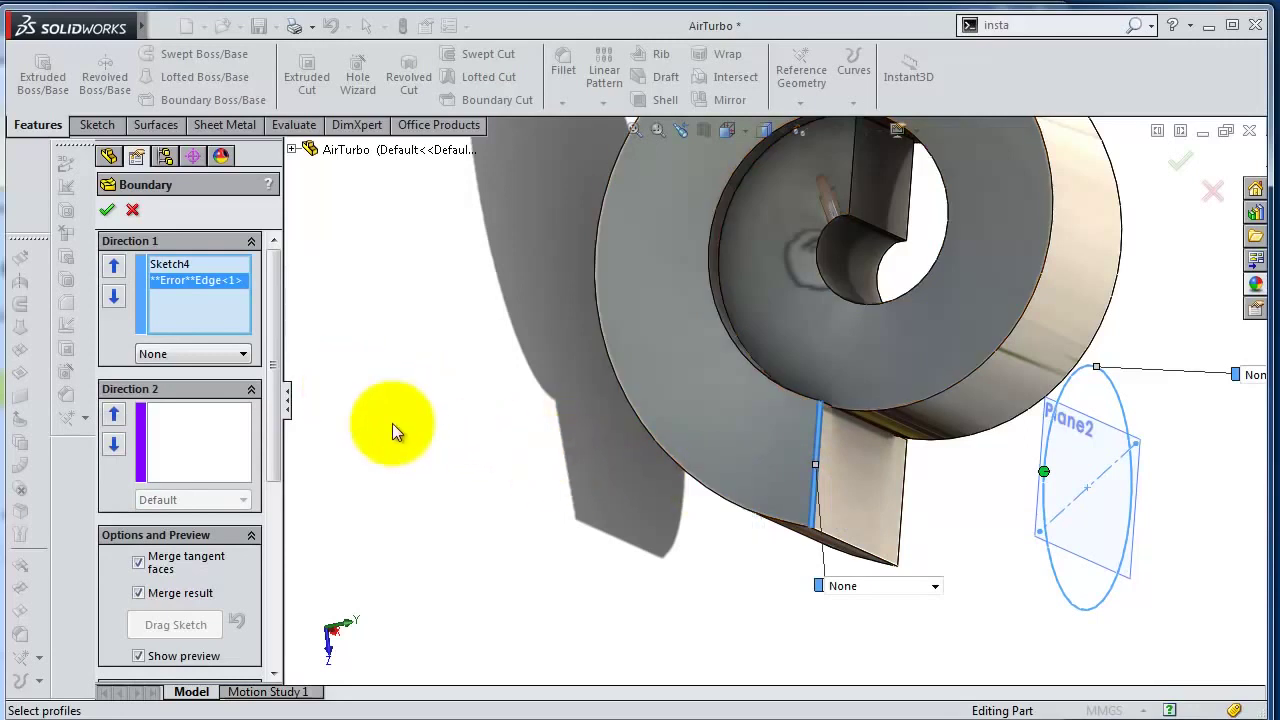
left_click(186, 264)
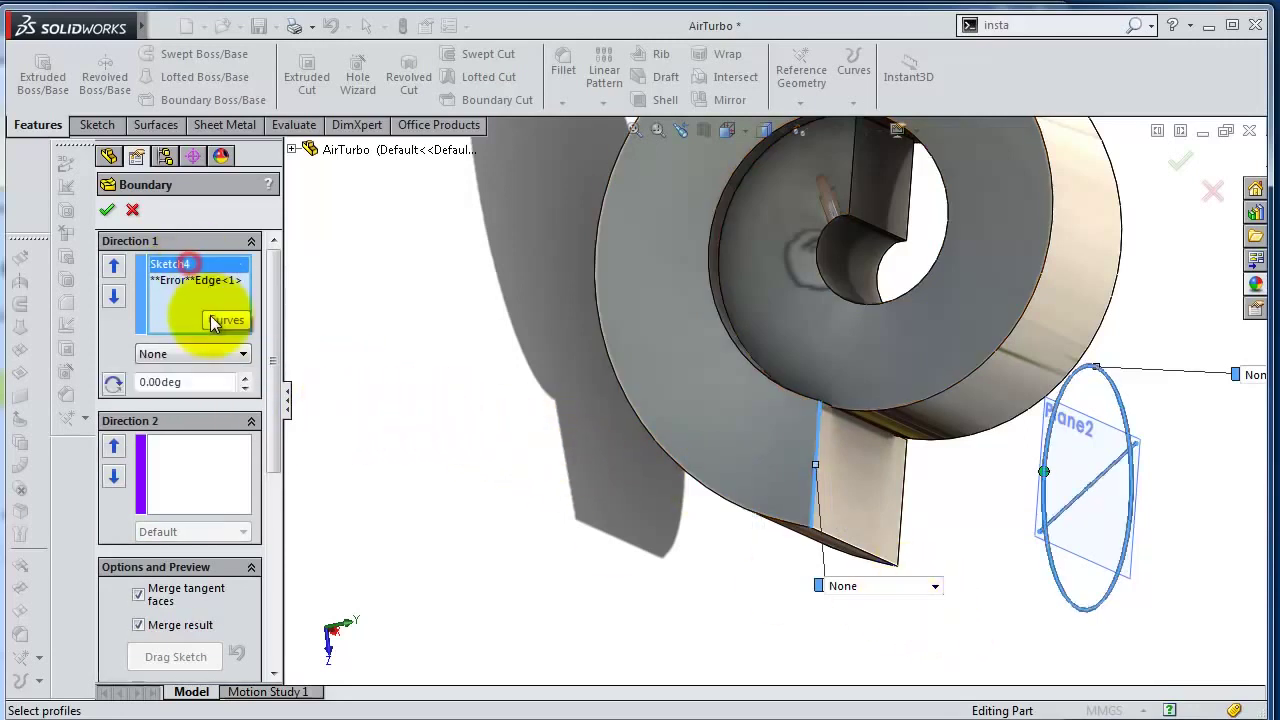
left_click(1063, 593)
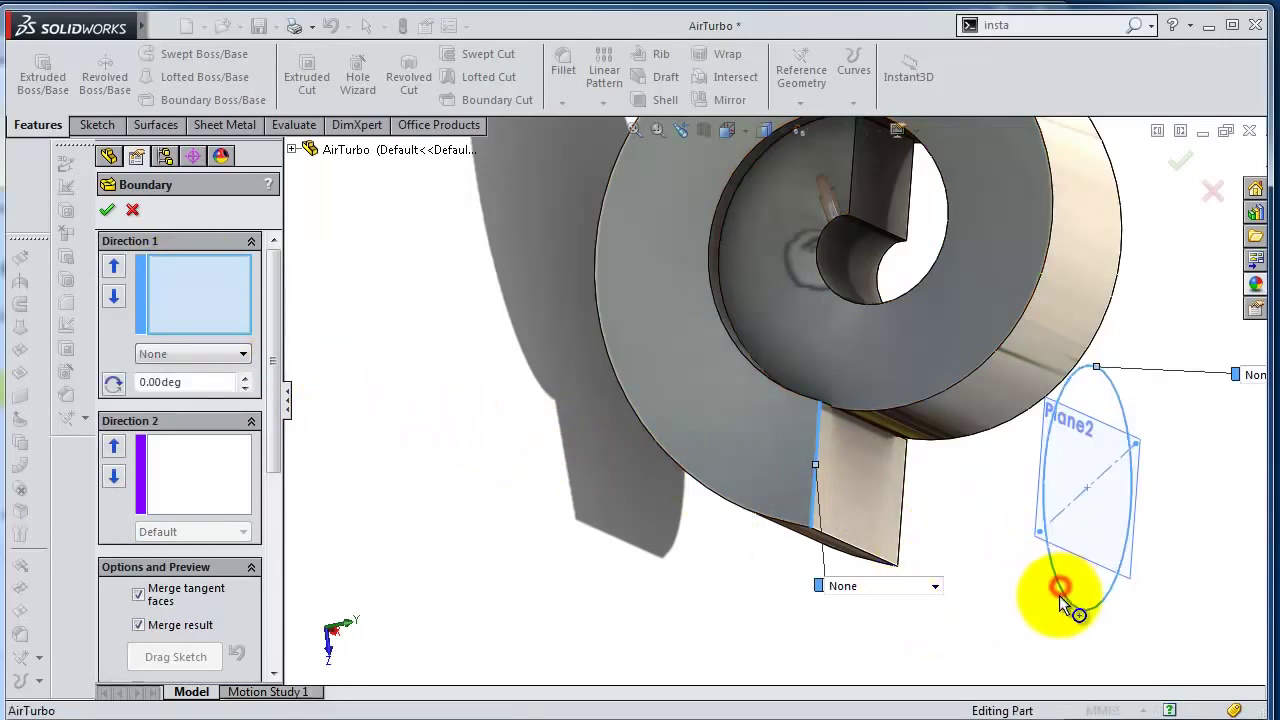
left_click(878, 560)
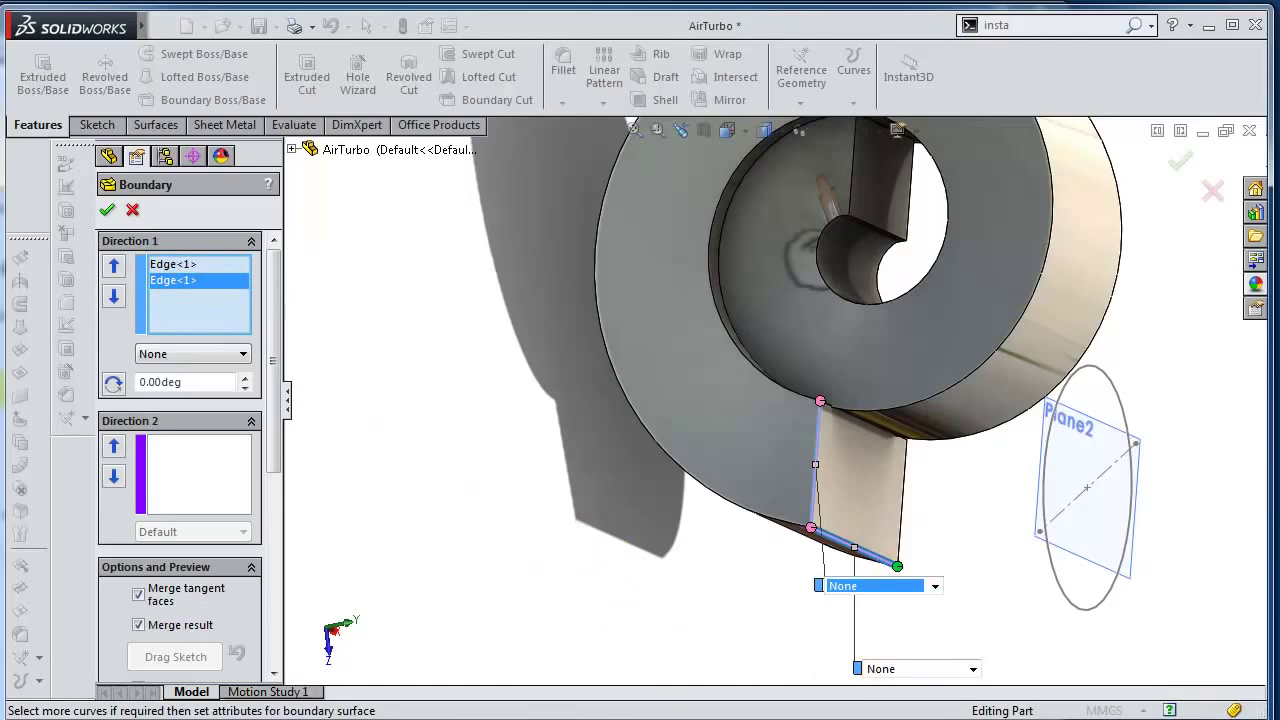
key("Escape")
Restart the boundary boss with the fin's end face and the Sketch4 circle as profiles.
left_click(238, 95)
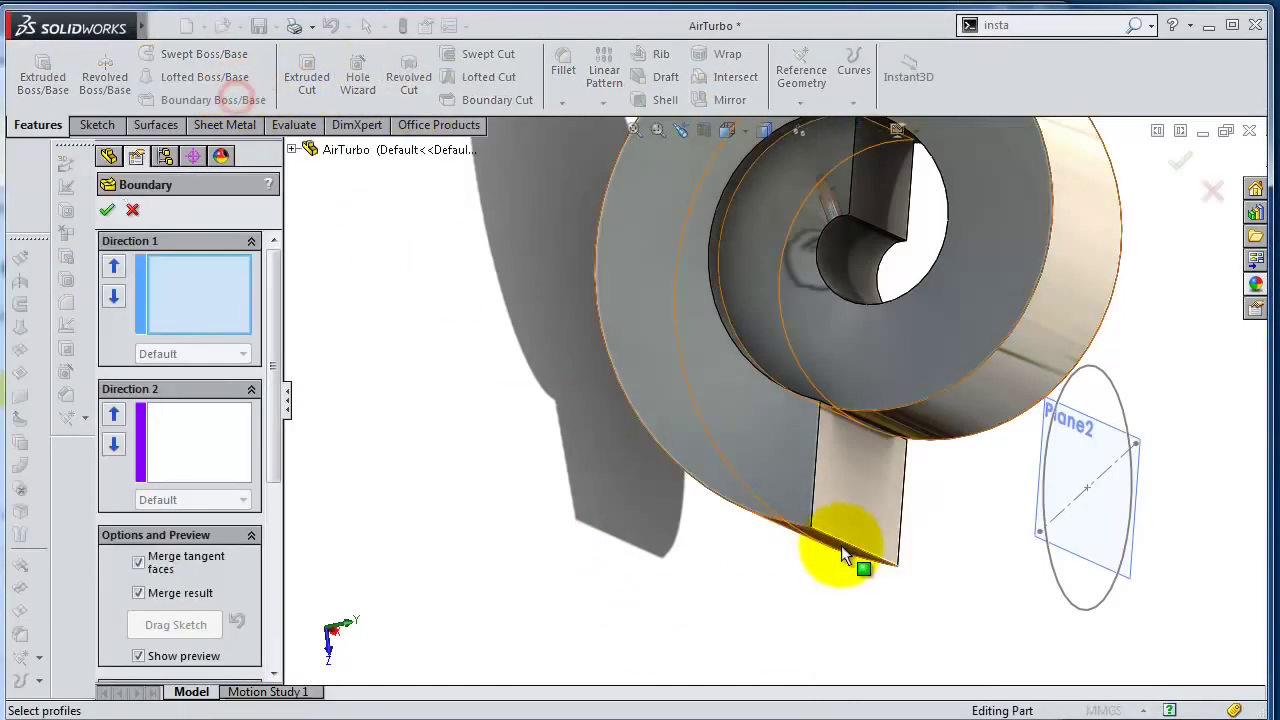
left_click(818, 478)
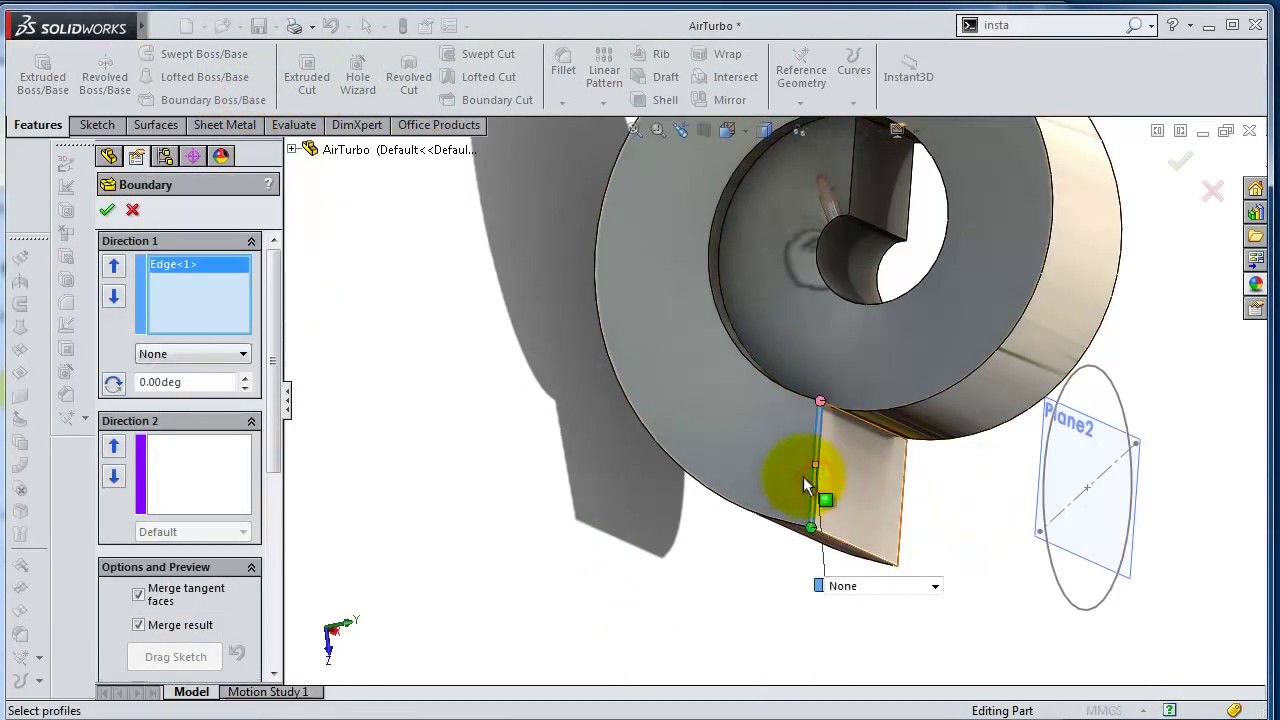
right_click(207, 306)
left_click(264, 318)
left_click(884, 492)
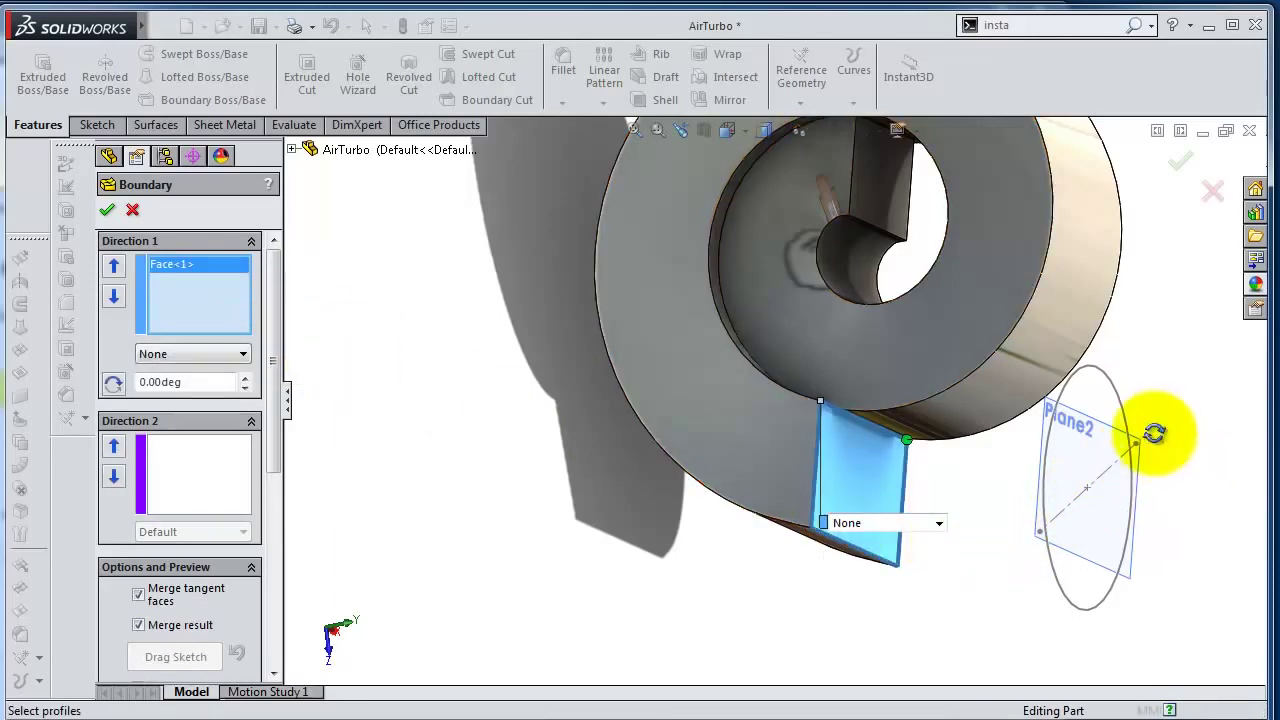
mouse_move(1155, 438)
middle_mouse_down()
mouse_move(1138, 480)
mouse_move(1220, 290)
mouse_move(1020, 517)
mouse_move(1086, 286)
mouse_move(1051, 229)
mouse_move(1016, 258)
middle_mouse_up()
left_click(1134, 473)
Set Normal To Profile at the circle and Curvature To Face at the fin face, then accept.
scroll(845, 379, "down", 3)
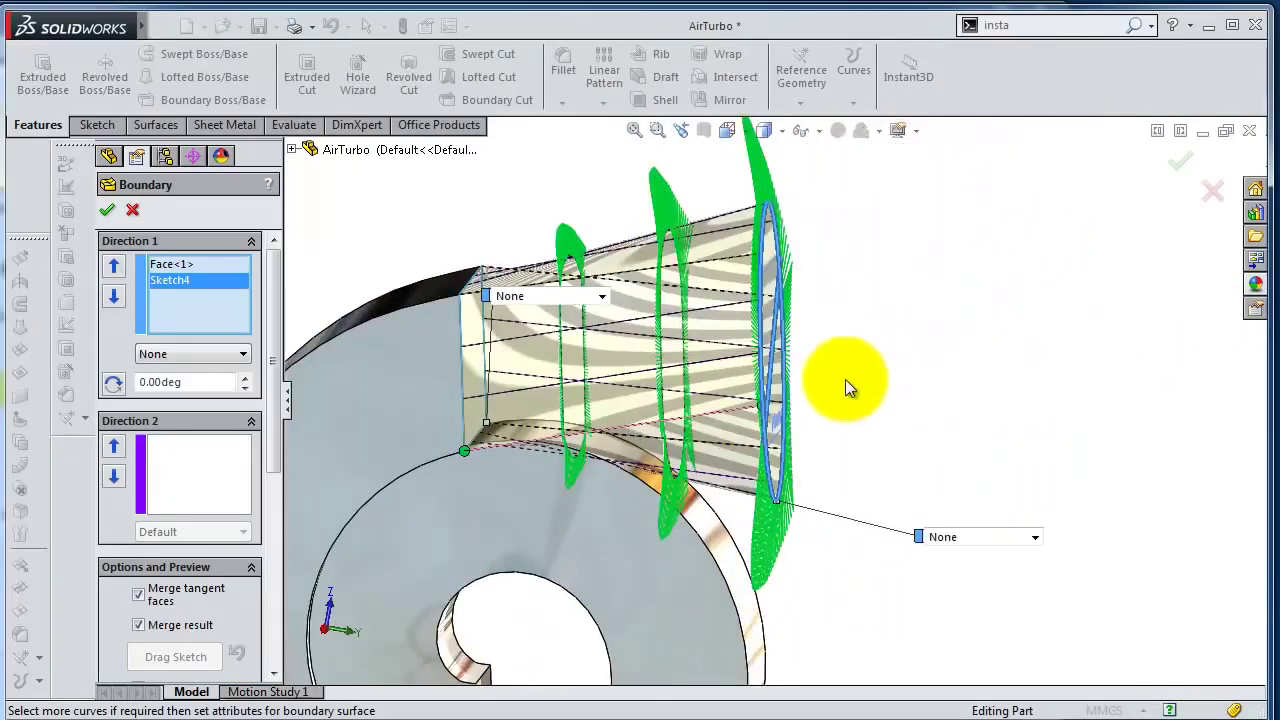
scroll(837, 385, "down", 2)
mouse_move(837, 385)
middle_mouse_down()
mouse_move(813, 390)
mouse_move(846, 403)
mouse_move(837, 380)
mouse_move(744, 407)
mouse_move(800, 449)
mouse_move(886, 449)
mouse_move(893, 638)
mouse_move(880, 706)
mouse_move(871, 443)
mouse_move(887, 413)
mouse_move(920, 420)
mouse_move(883, 457)
mouse_move(815, 488)
mouse_move(915, 488)
middle_mouse_up()
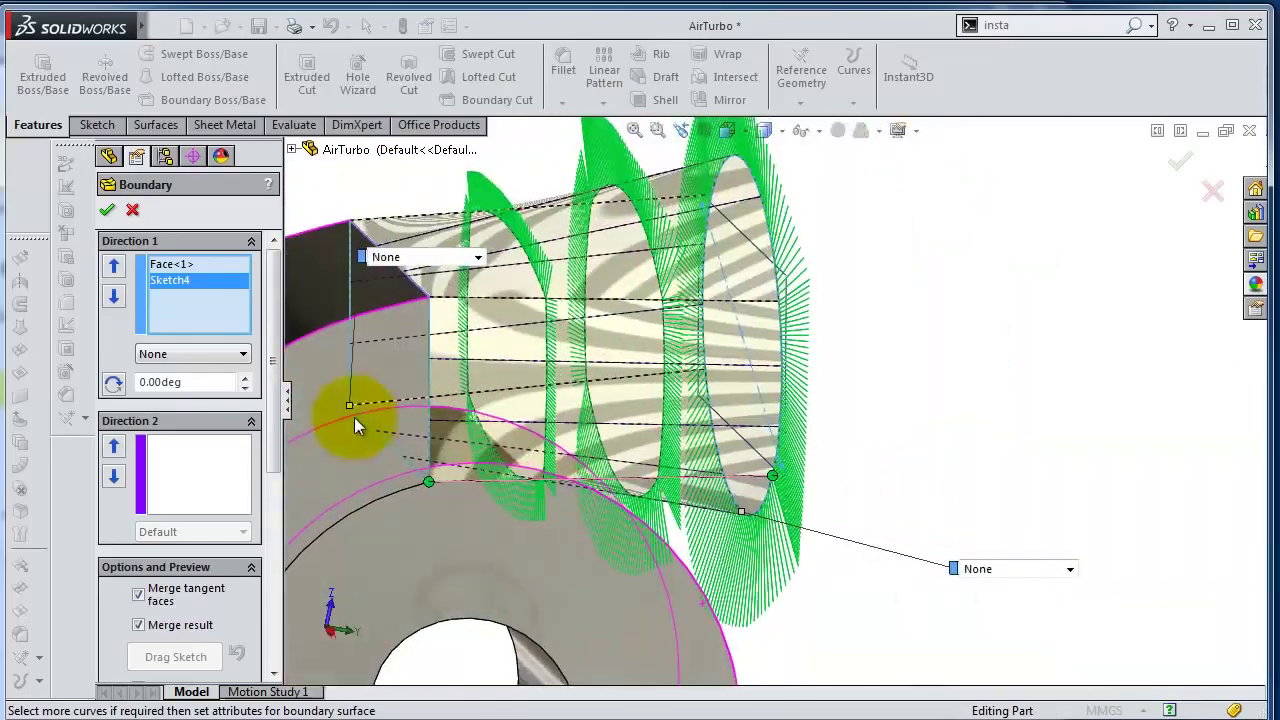
left_click(221, 398)
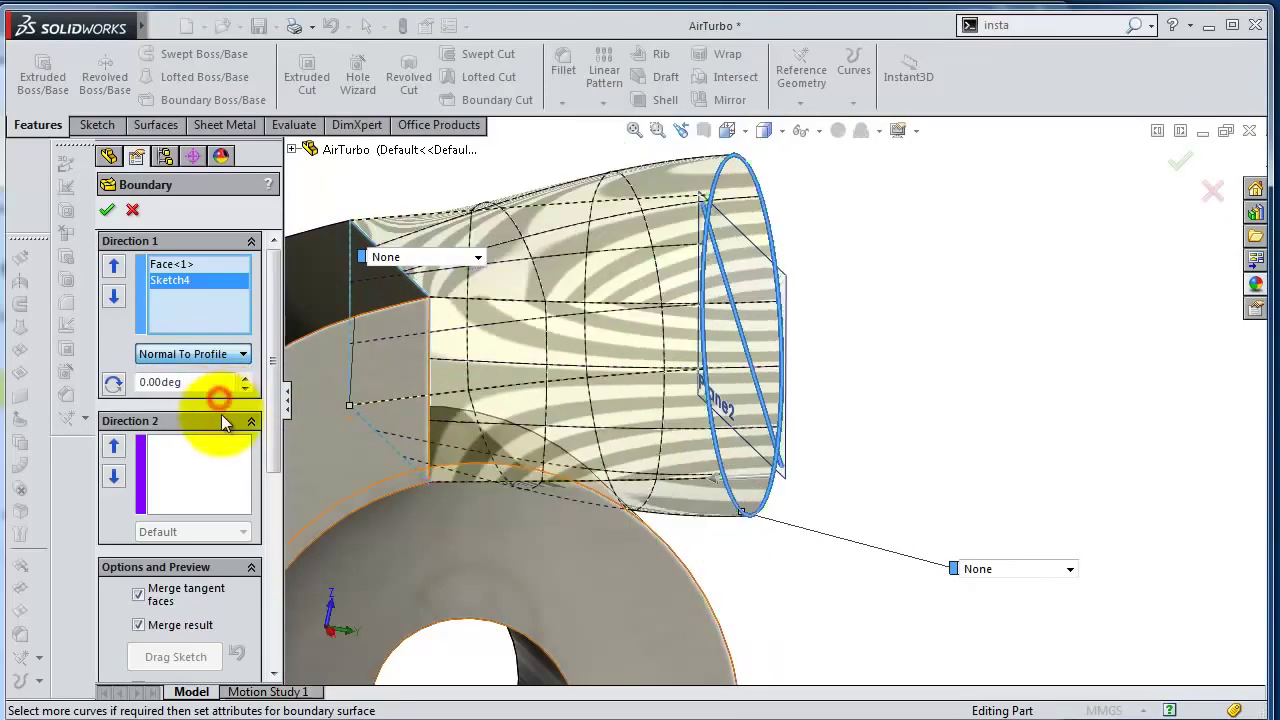
left_click(195, 354)
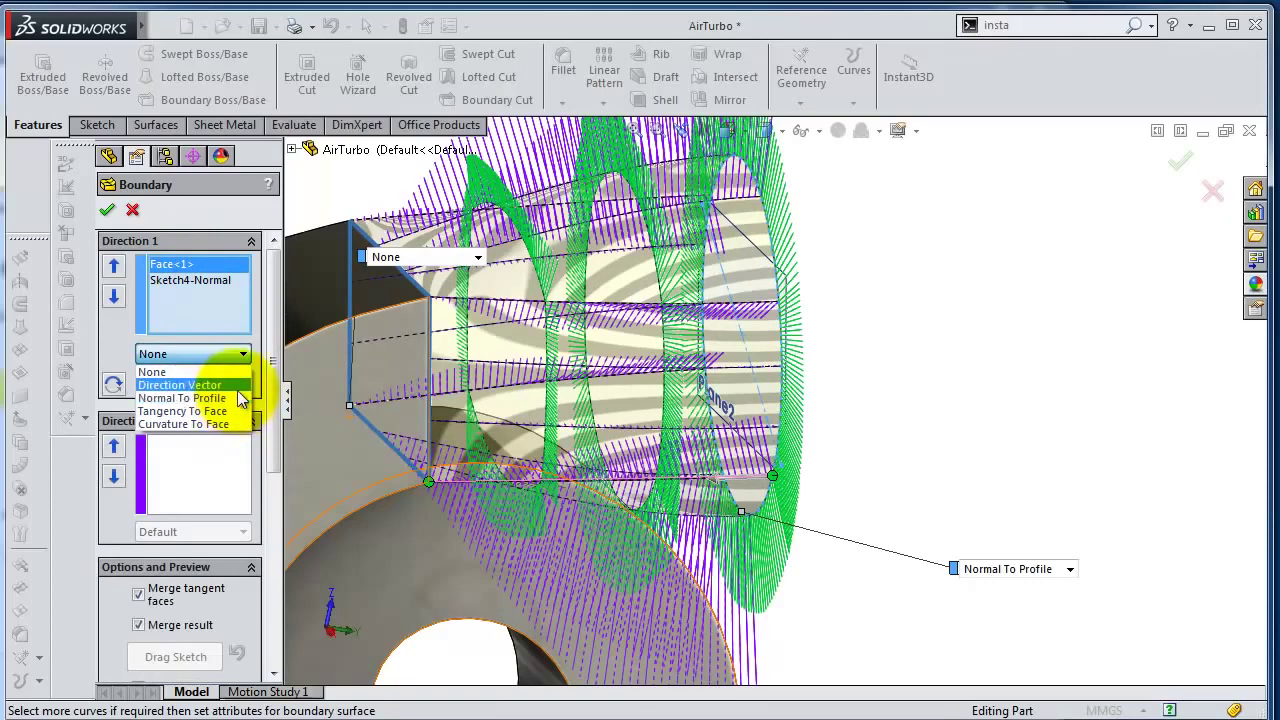
left_click(221, 424)
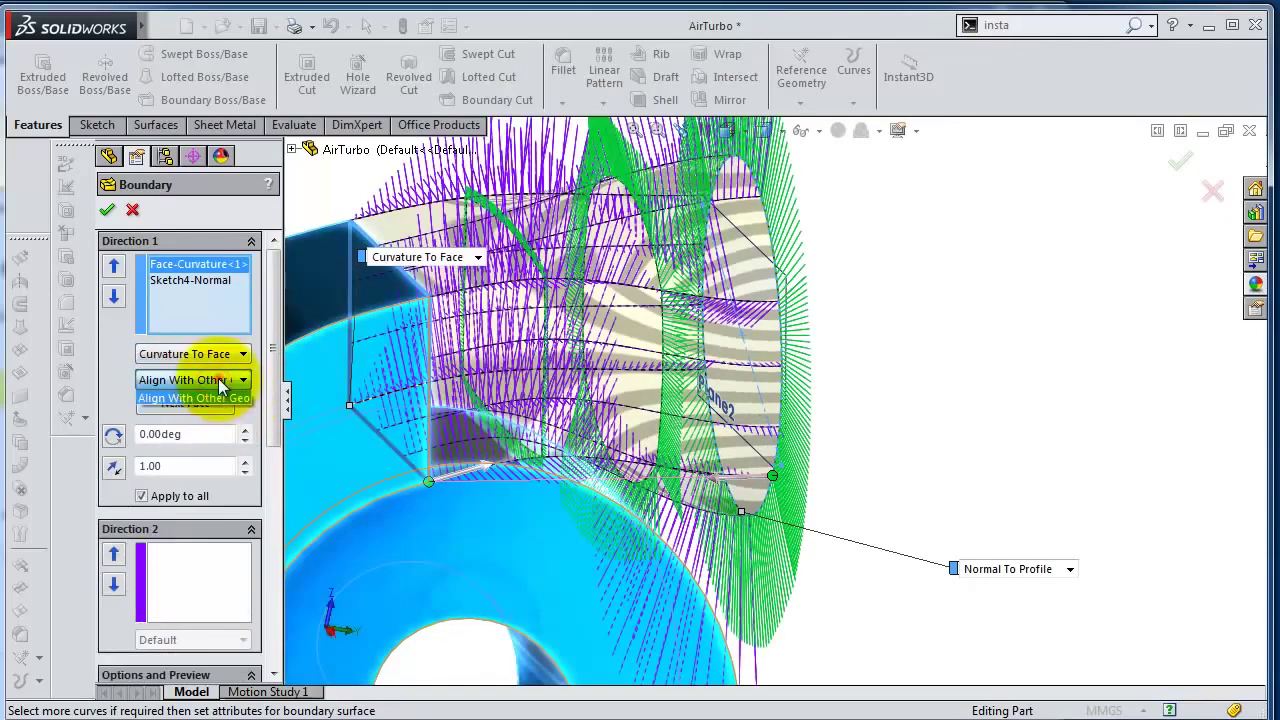
left_click(220, 383)
mouse_move(771, 343)
middle_mouse_down()
mouse_move(845, 520)
mouse_move(955, 400)
middle_mouse_up()
left_click(1179, 161)
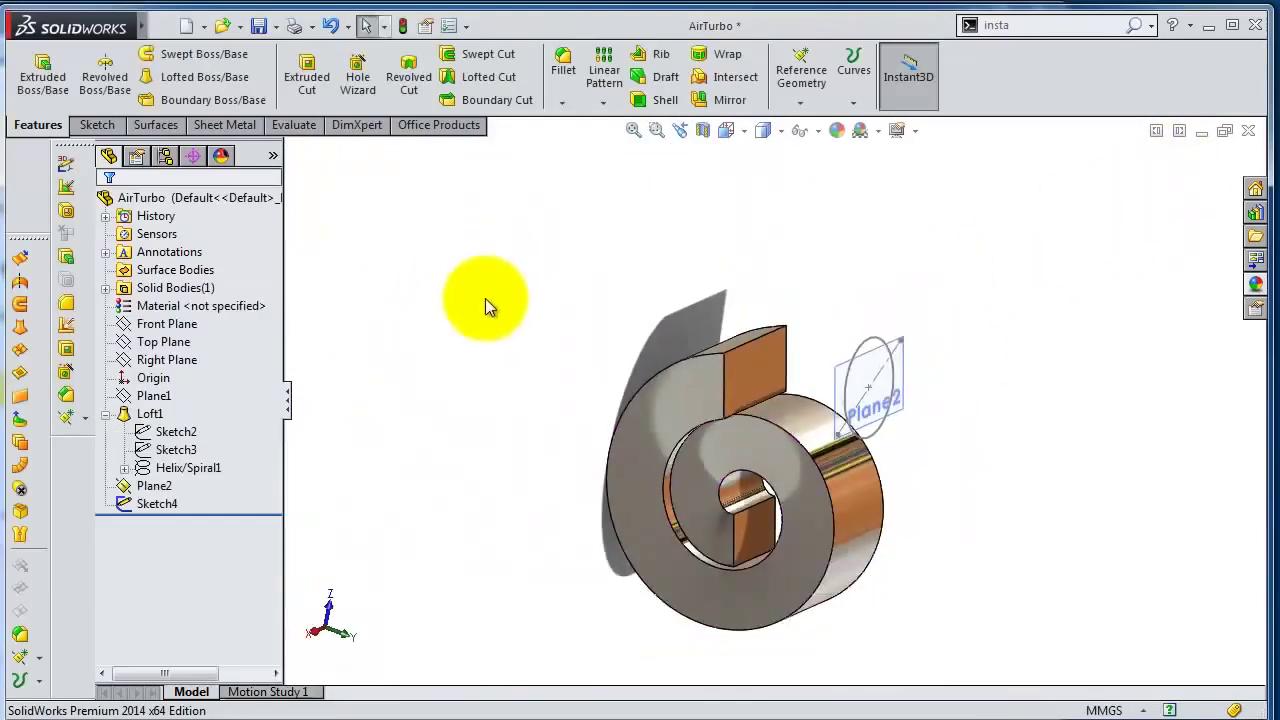
Show Sketch3 and bring the whole part and its 80.41 dimension into view.
left_click(175, 451)
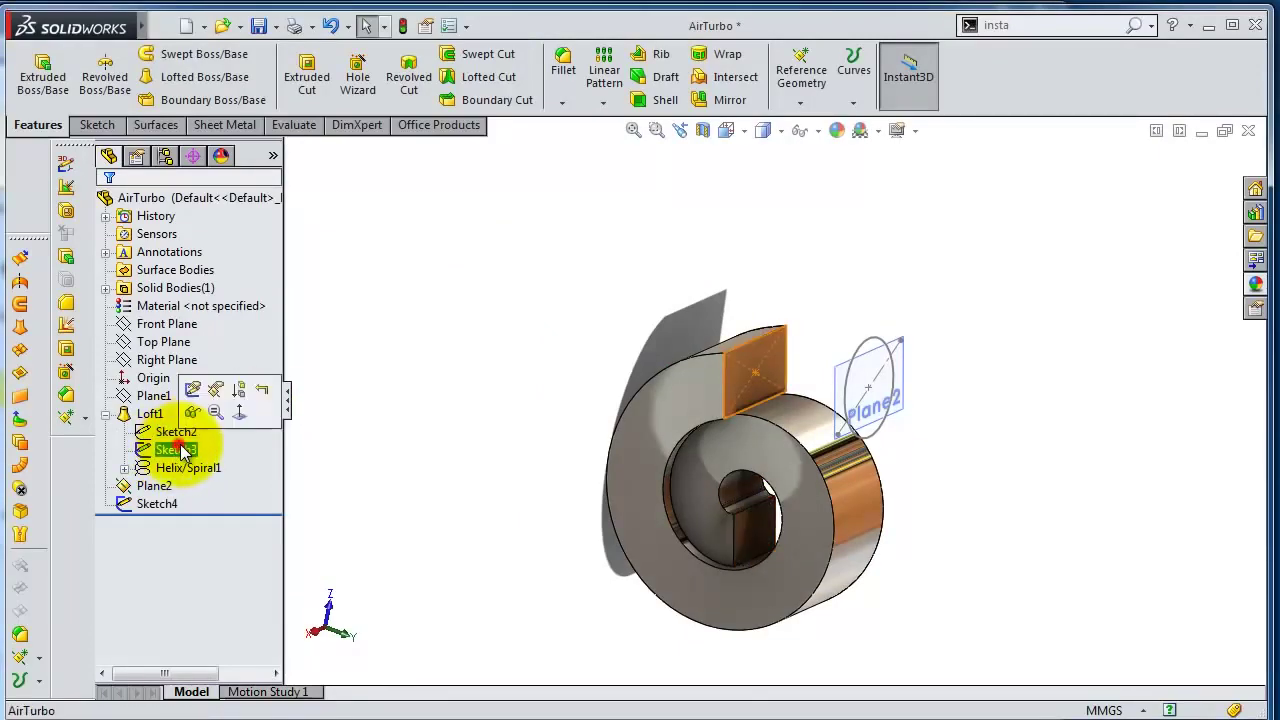
mouse_move(350, 425)
middle_mouse_down()
mouse_move(408, 403)
mouse_move(329, 417)
mouse_move(362, 418)
middle_mouse_up()
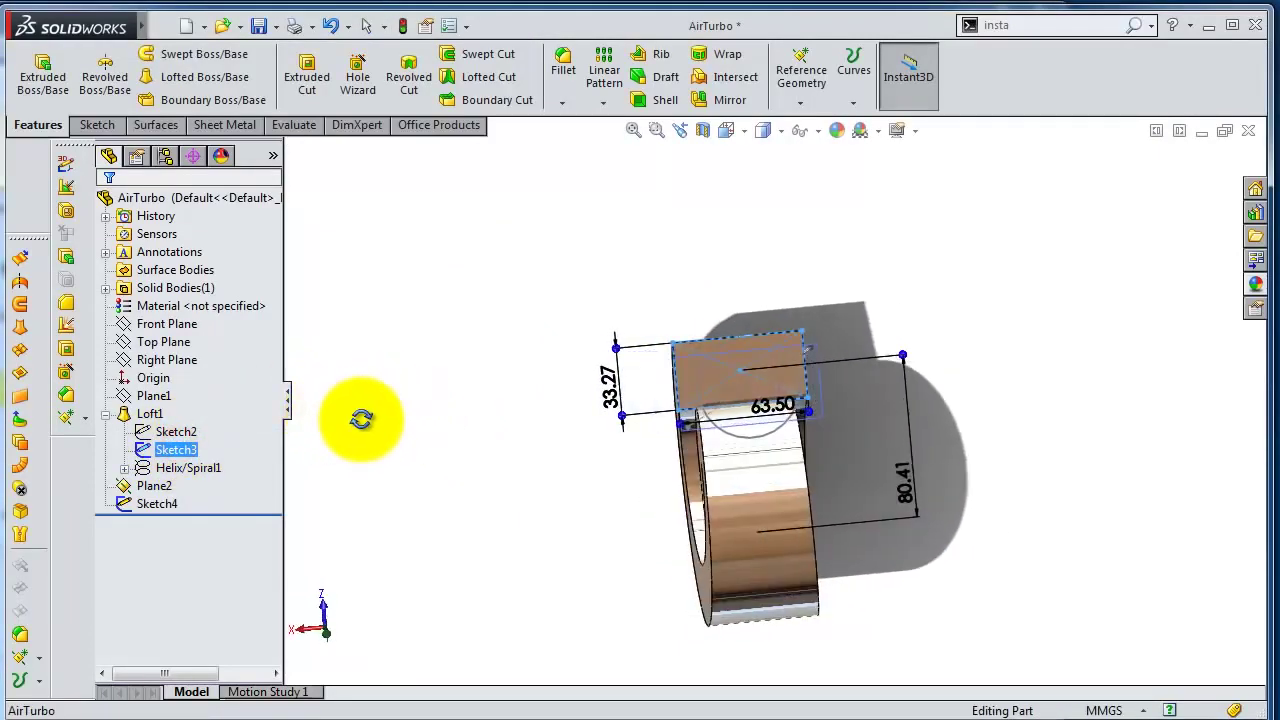
scroll(861, 401, "up", 3)
scroll(955, 555, "up", 2)
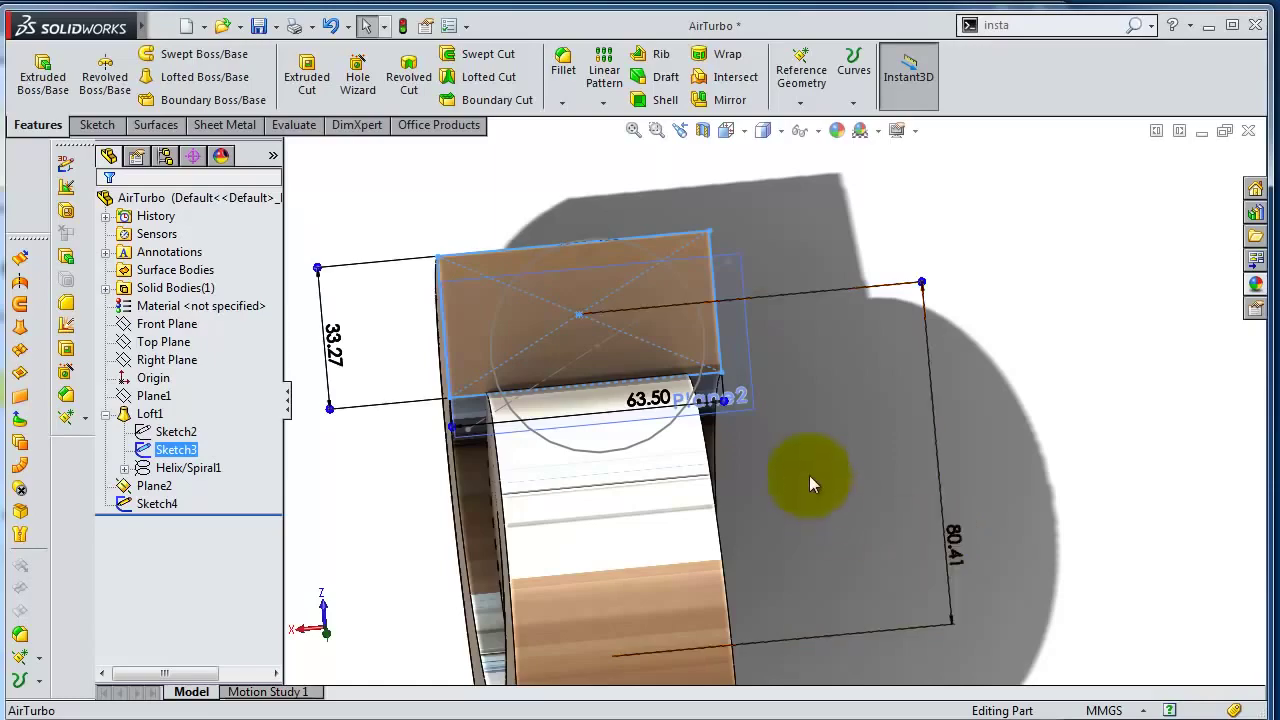
middle_click_drag(809, 475, 482, 402)
scroll(430, 375, "up", 2)
scroll(378, 346, "up", 2)
scroll(420, 365, "up", 2)
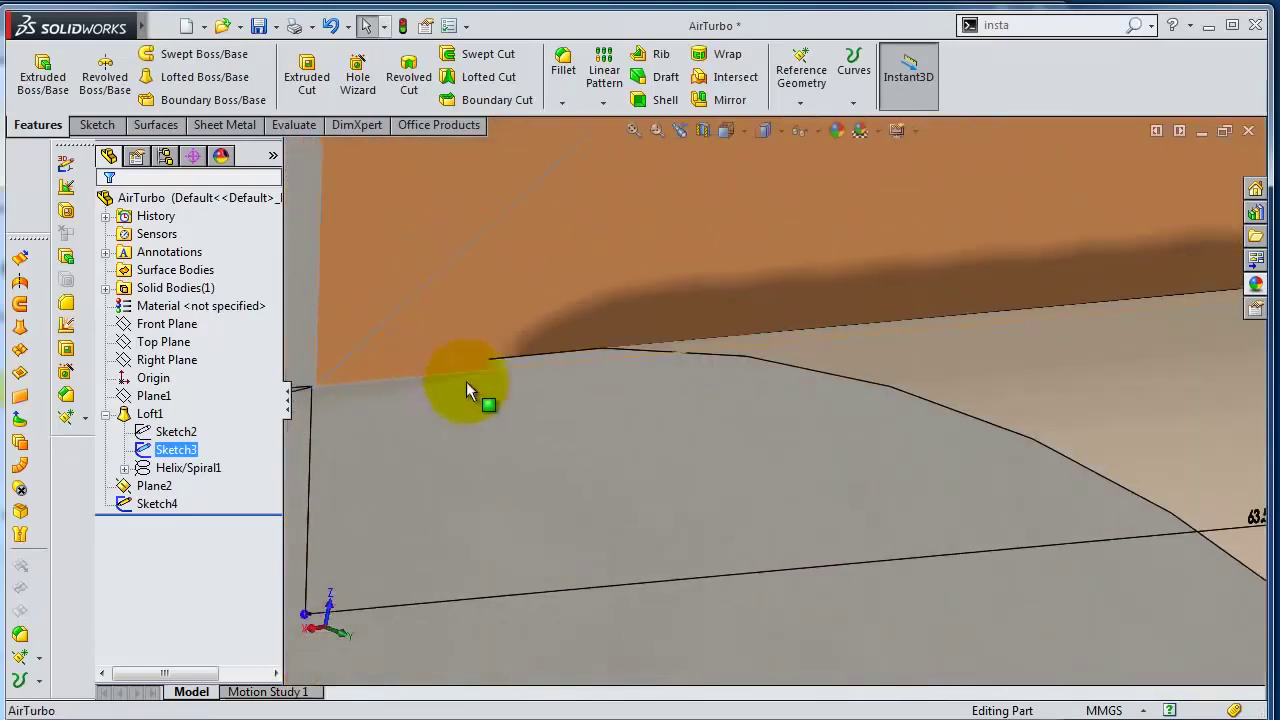
scroll(1152, 404, "down", 5)
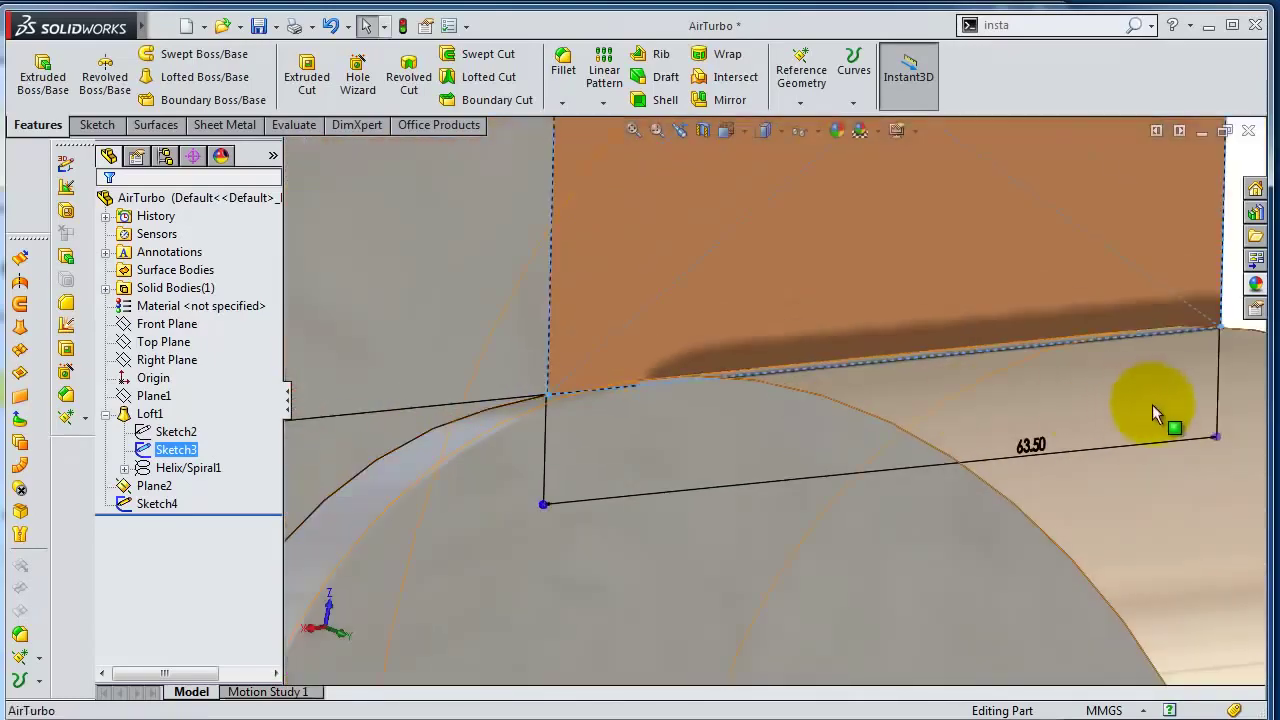
mouse_move(1152, 404)
middle_mouse_down()
mouse_move(1160, 420)
mouse_move(1088, 443)
mouse_move(1171, 551)
mouse_move(1183, 512)
middle_mouse_up()
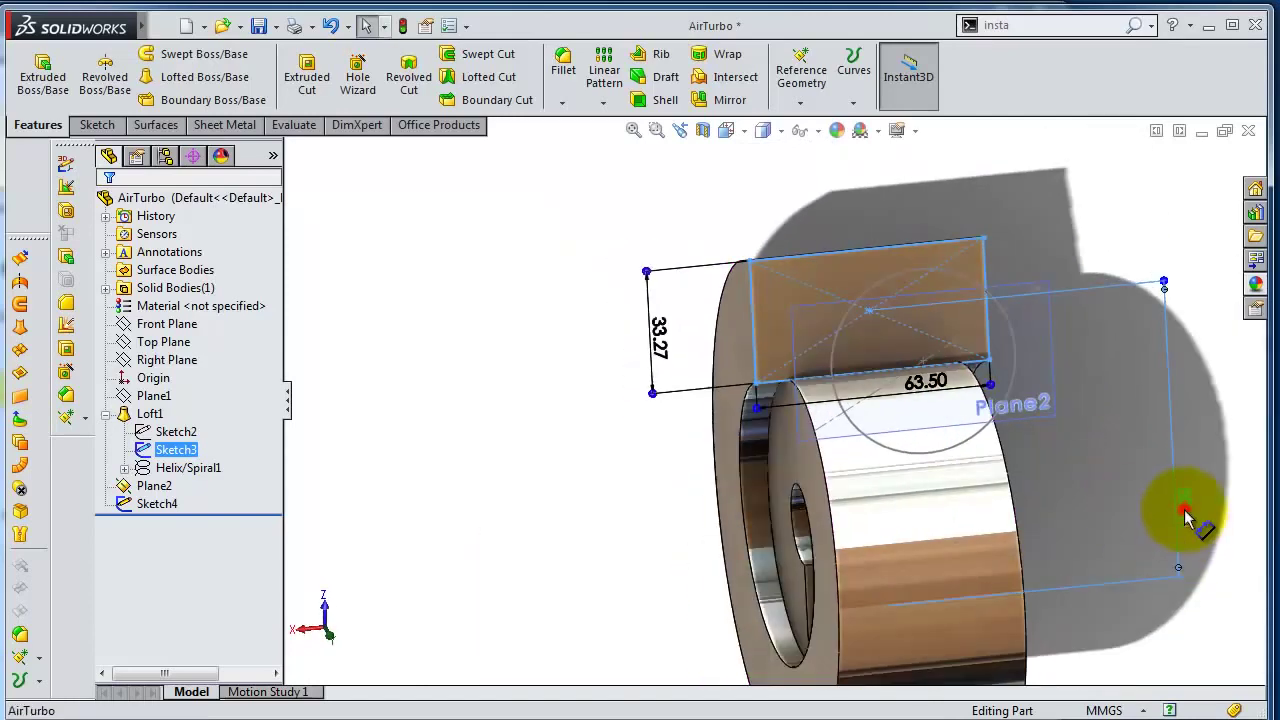
Change the 80.41 dimension to 81 mm and inspect the updated rim.
left_click_drag(1203, 510, 1153, 510)
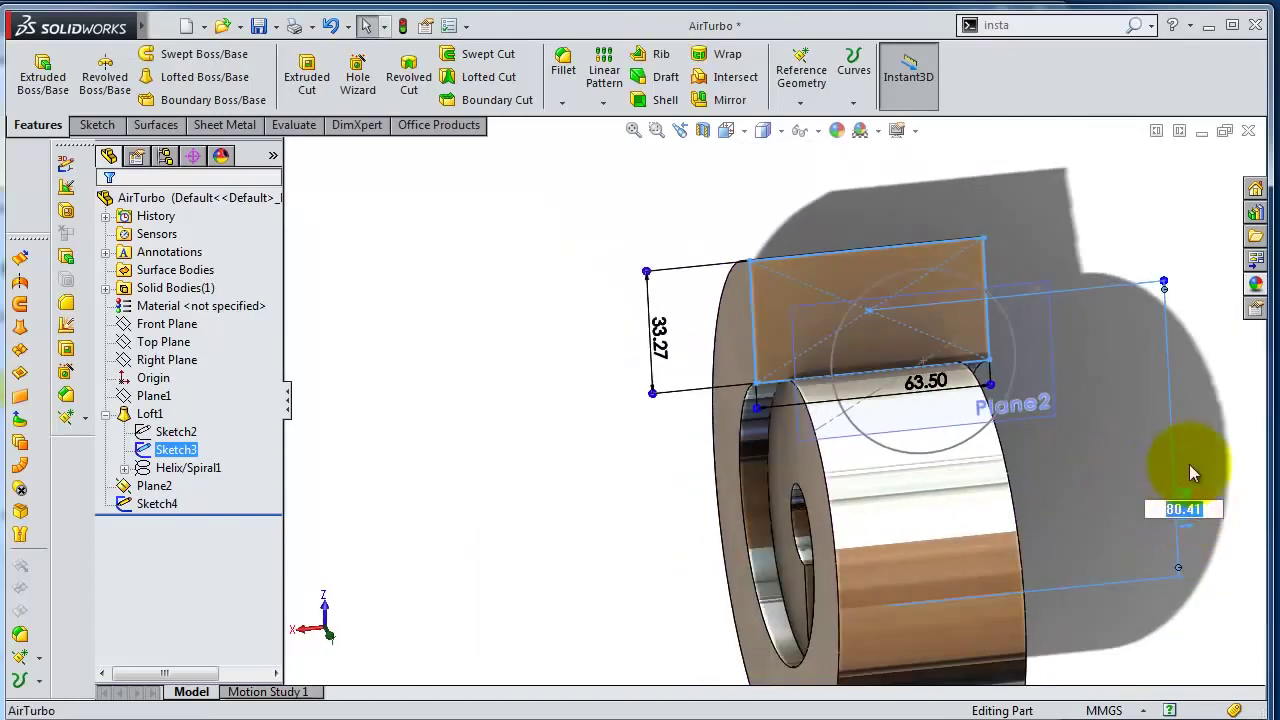
type("81")
key("Return")
scroll(942, 335, "down", 3)
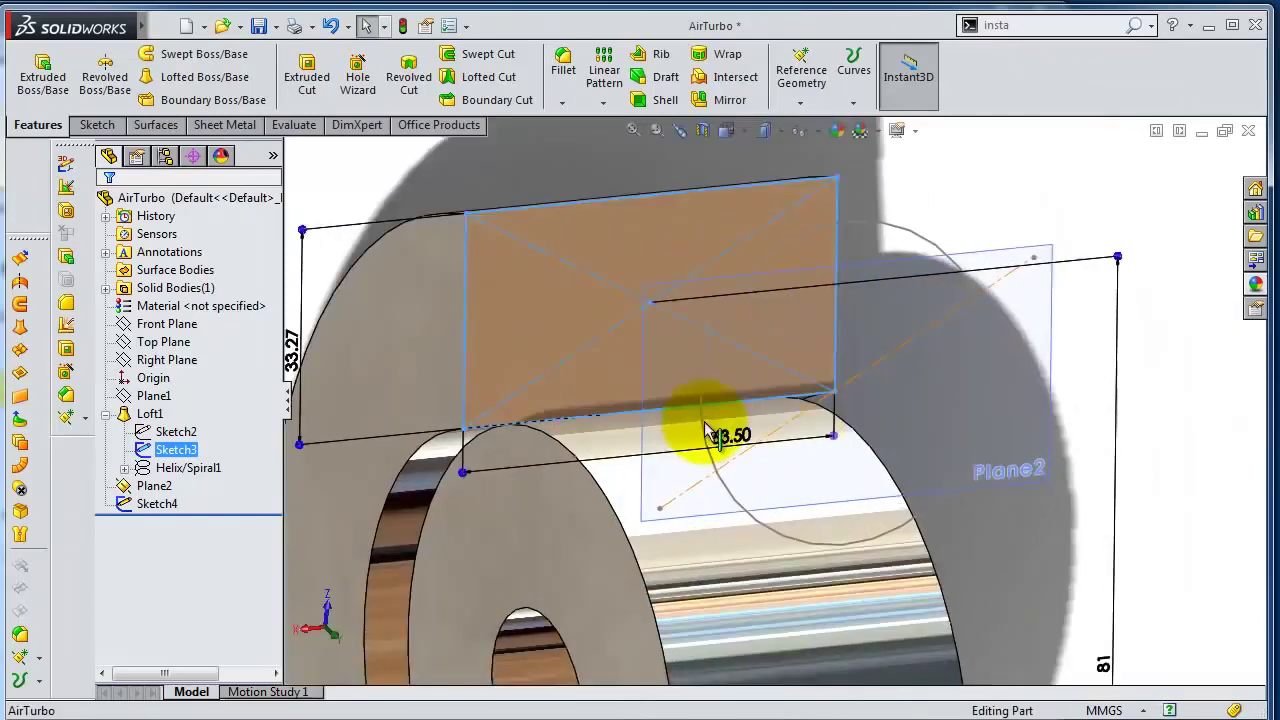
scroll(709, 429, "down", 3)
scroll(529, 434, "down", 3)
scroll(606, 414, "down", 3)
scroll(529, 433, "down", 2)
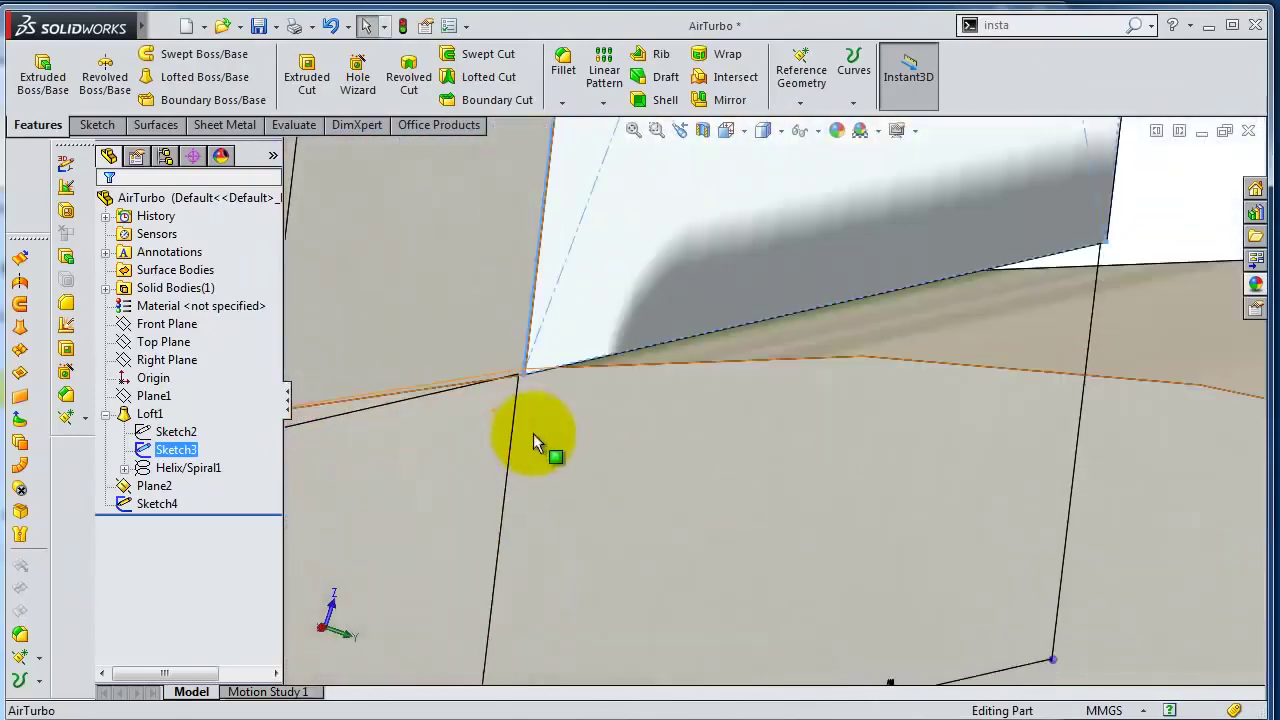
mouse_move(529, 433)
middle_mouse_down()
mouse_move(557, 420)
mouse_move(543, 443)
middle_mouse_up()
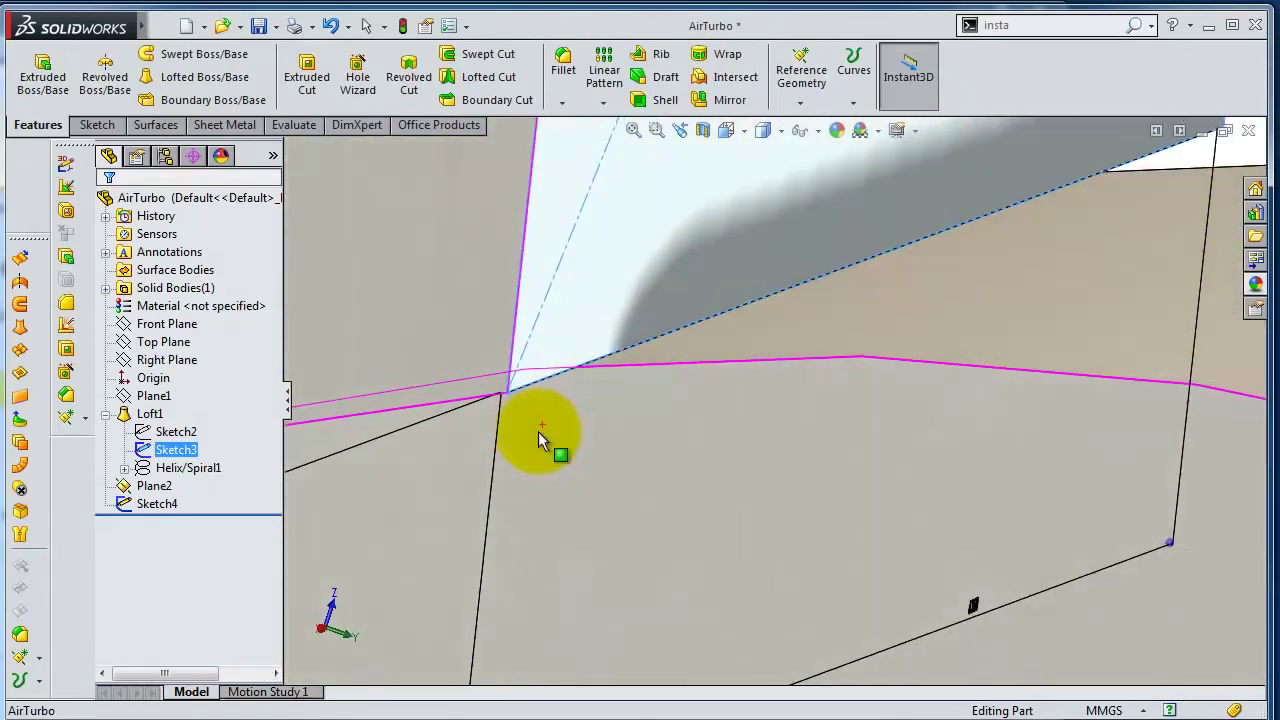
scroll(543, 443, "up", 2)
scroll(781, 215, "up", 2)
scroll(866, 244, "up", 2)
scroll(866, 244, "up", 3)
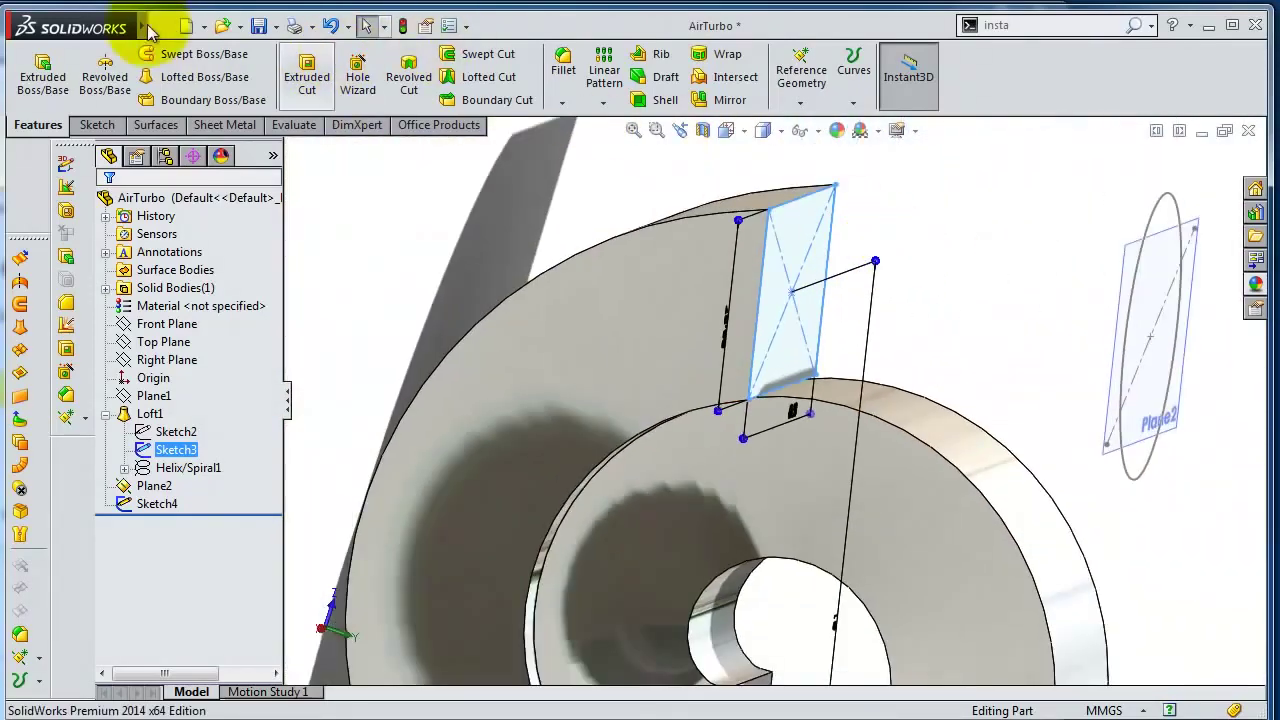
Blend Loft1's end face (Curvature To Face) into the Plane2 ellipse (Normal To Profile) as Boundary11.
left_click(211, 99)
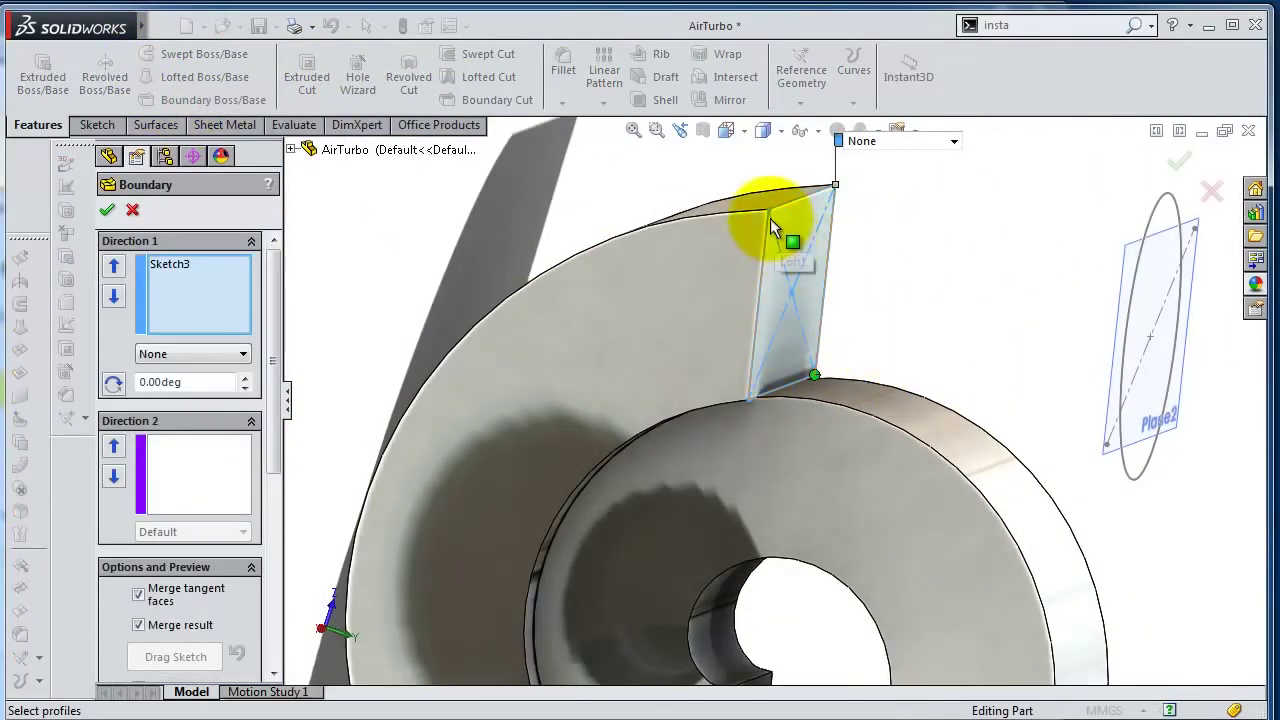
right_click(205, 301)
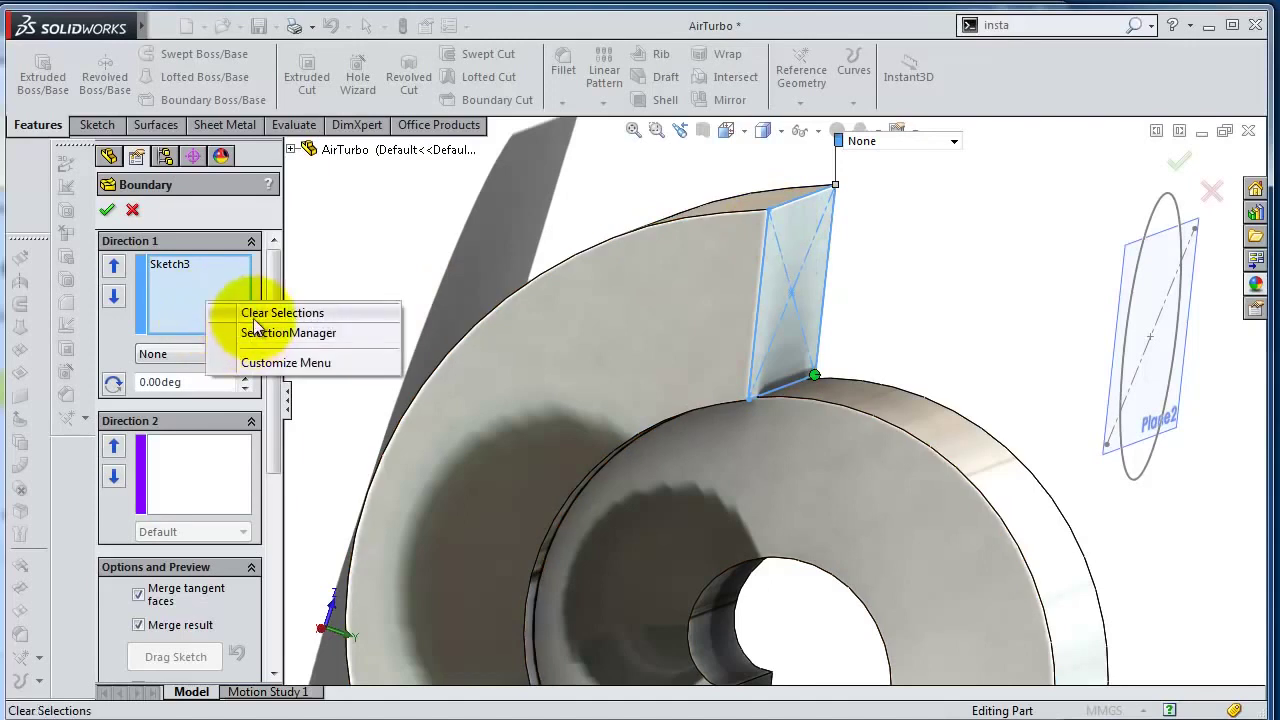
left_click(256, 314)
left_click(776, 222)
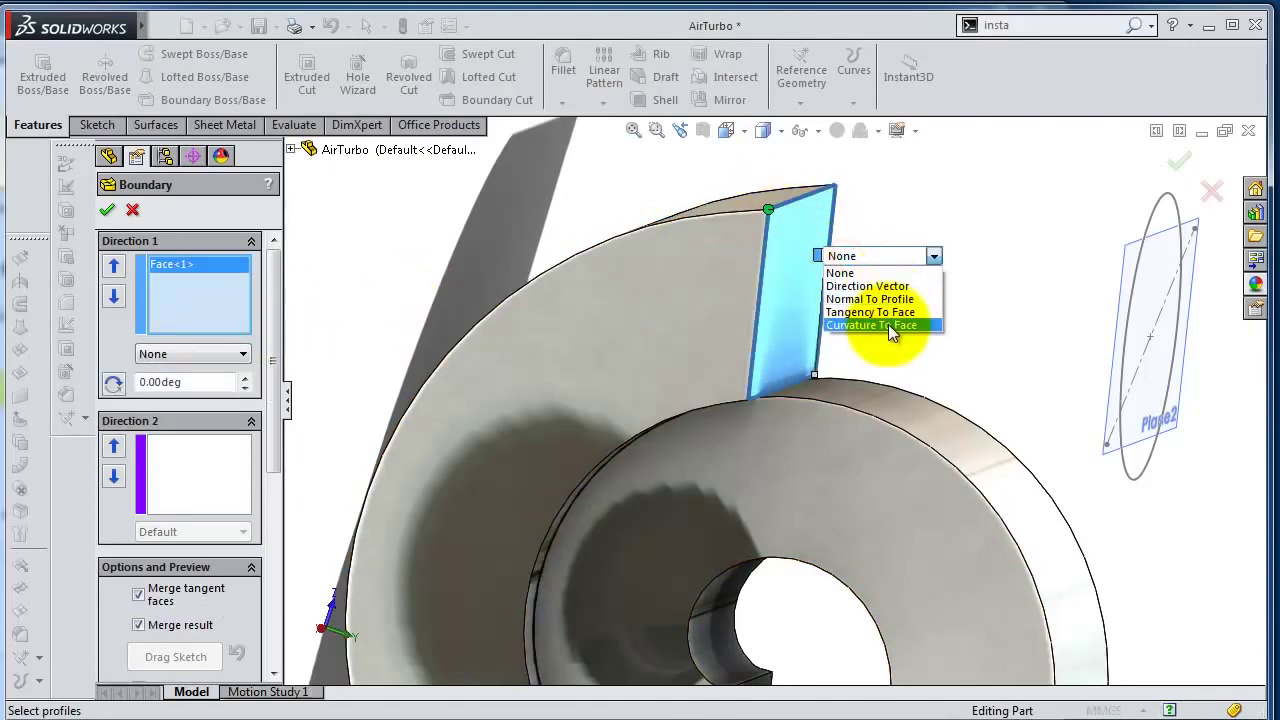
left_click(886, 325)
left_click(1142, 268)
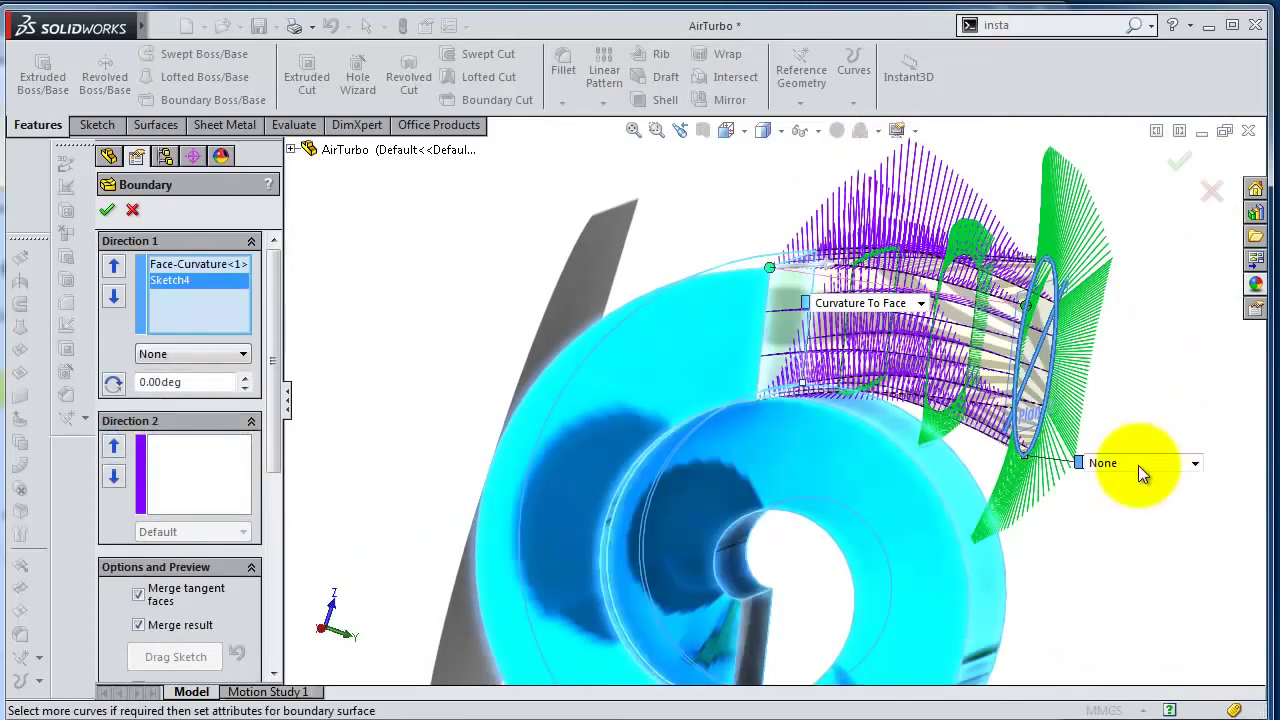
left_click(1138, 463)
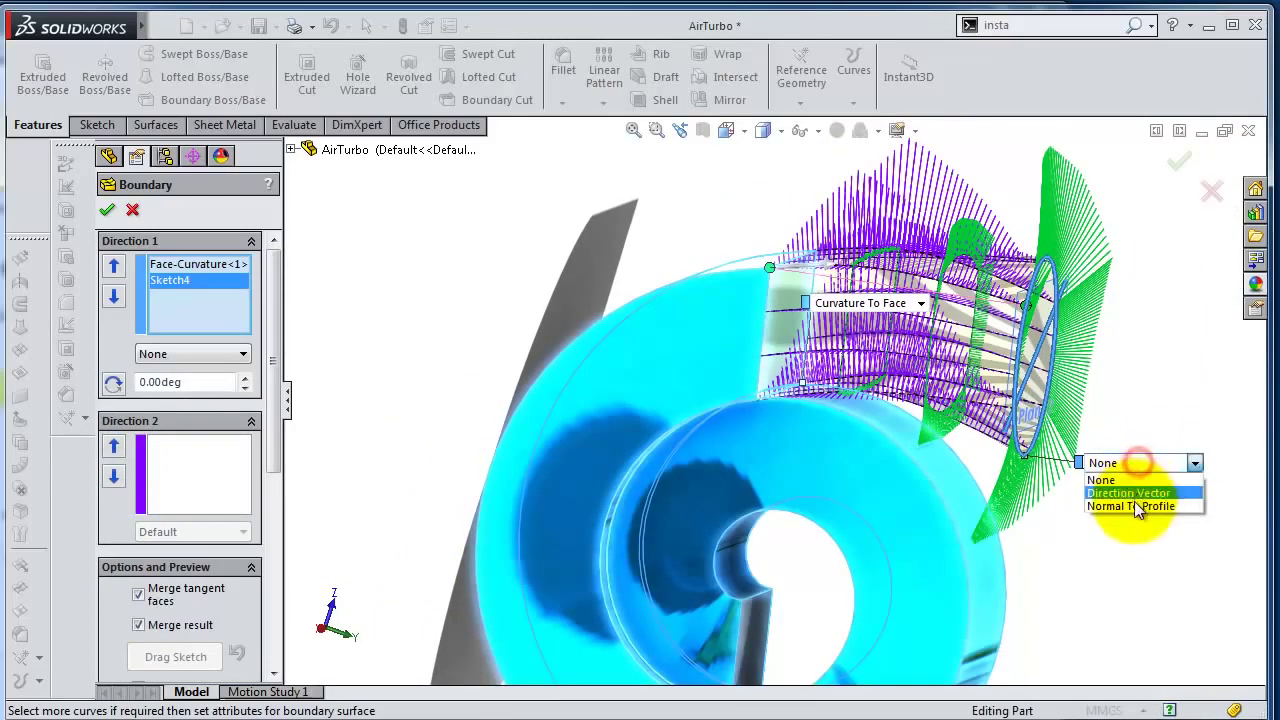
left_click(1135, 507)
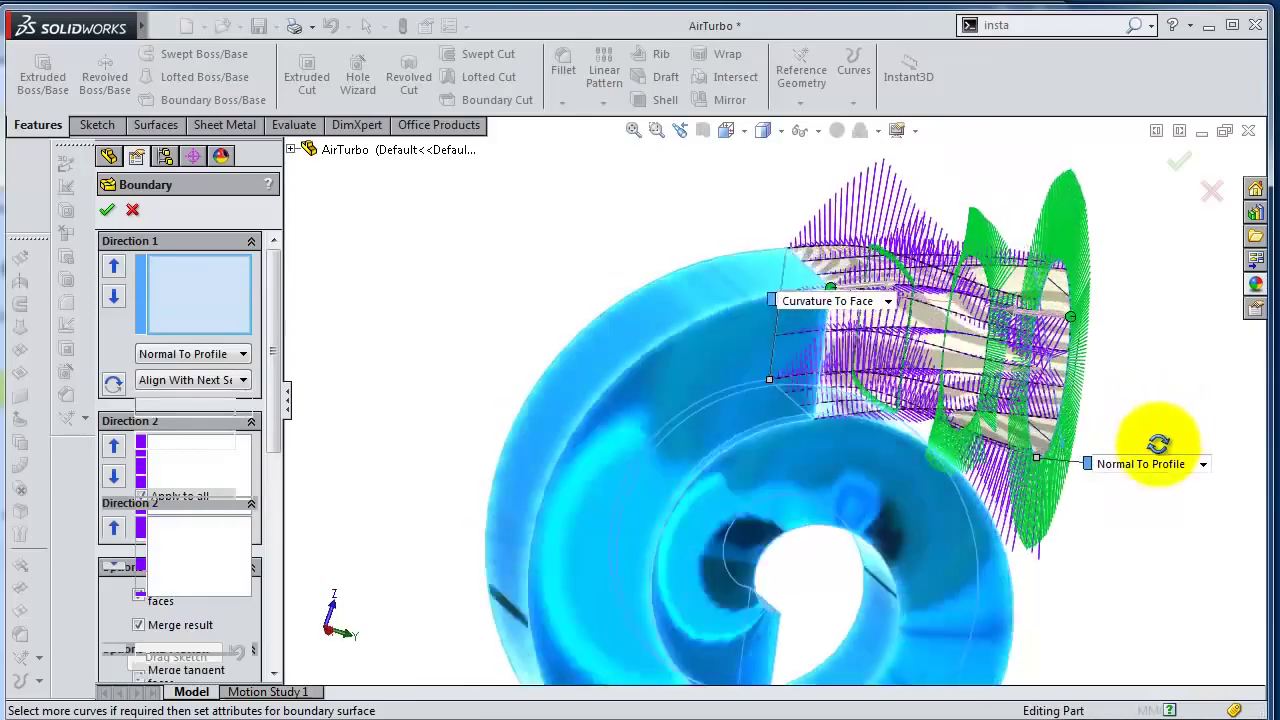
mouse_move(1153, 472)
middle_mouse_down()
mouse_move(1143, 394)
mouse_move(1014, 466)
mouse_move(1052, 536)
mouse_move(1063, 603)
mouse_move(1049, 640)
mouse_move(1057, 423)
mouse_move(1173, 262)
middle_mouse_up()
left_click(1180, 160)
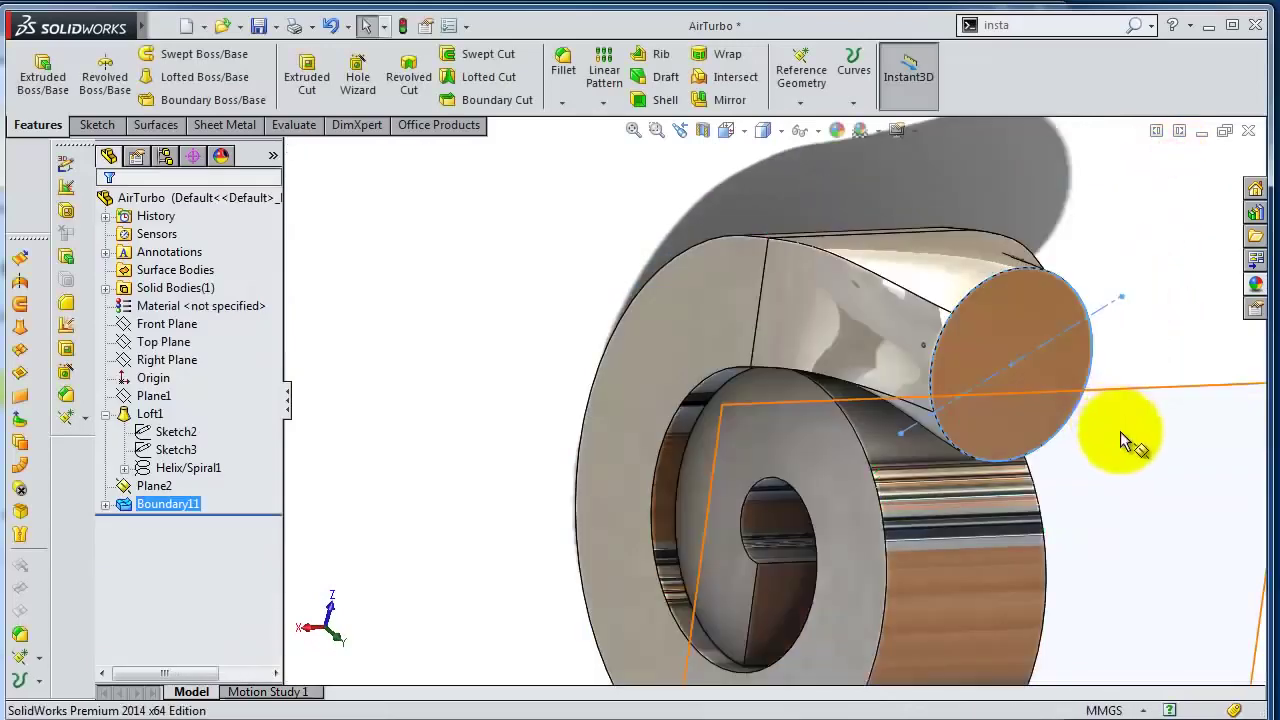
Sketch on the tube's circular end face and convert its outline into the sketch.
key("z")
middle_click_drag(1065, 354, 1035, 383)
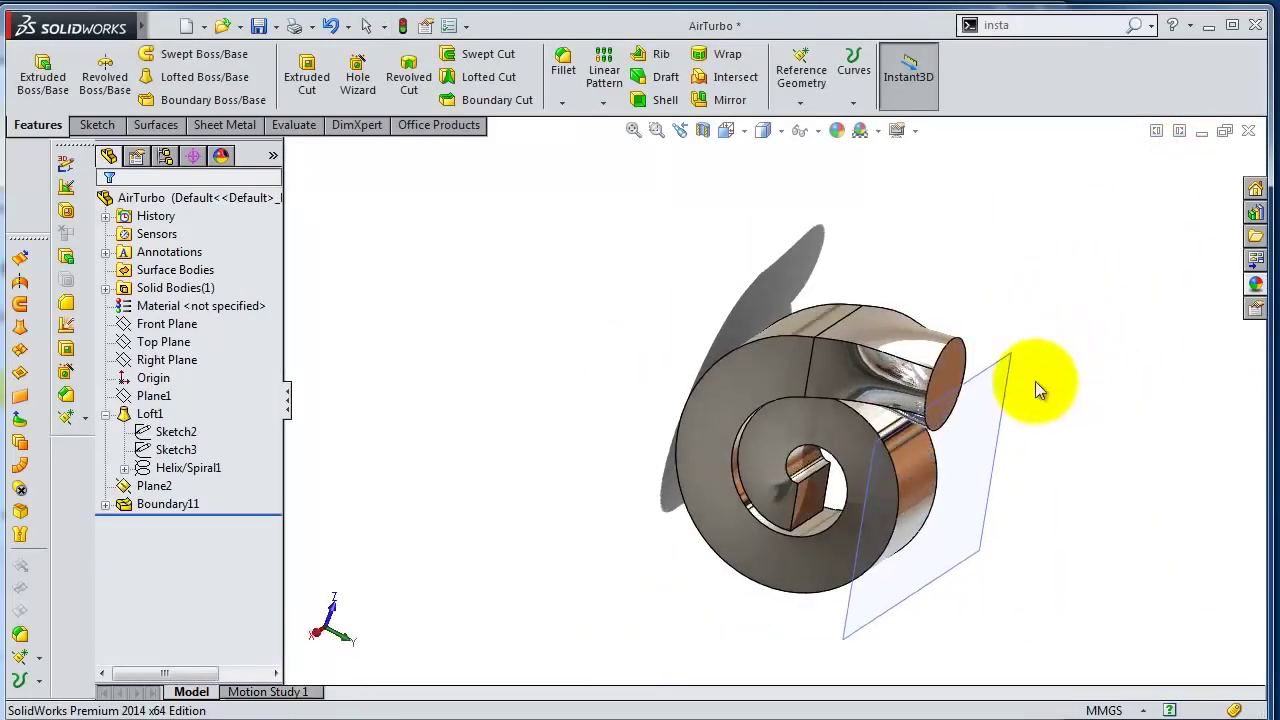
left_click(955, 372)
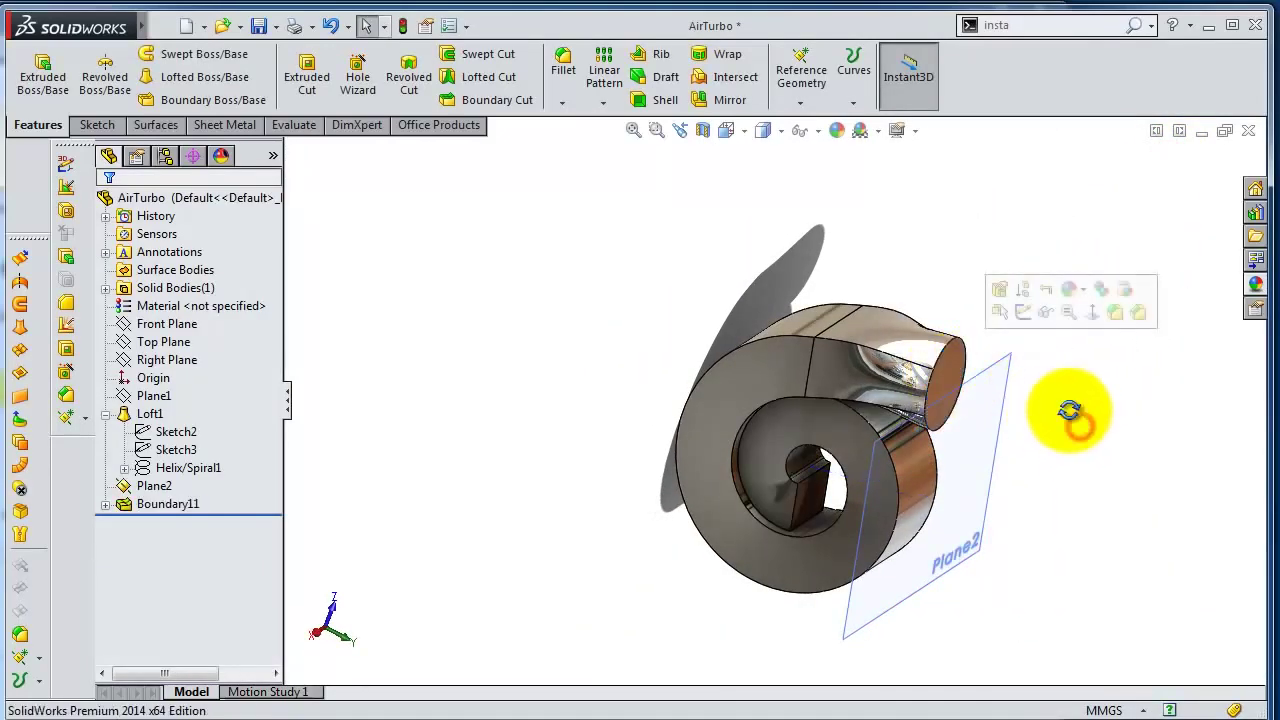
middle_click_drag(1070, 410, 1043, 380)
scroll(790, 340, "down", 5)
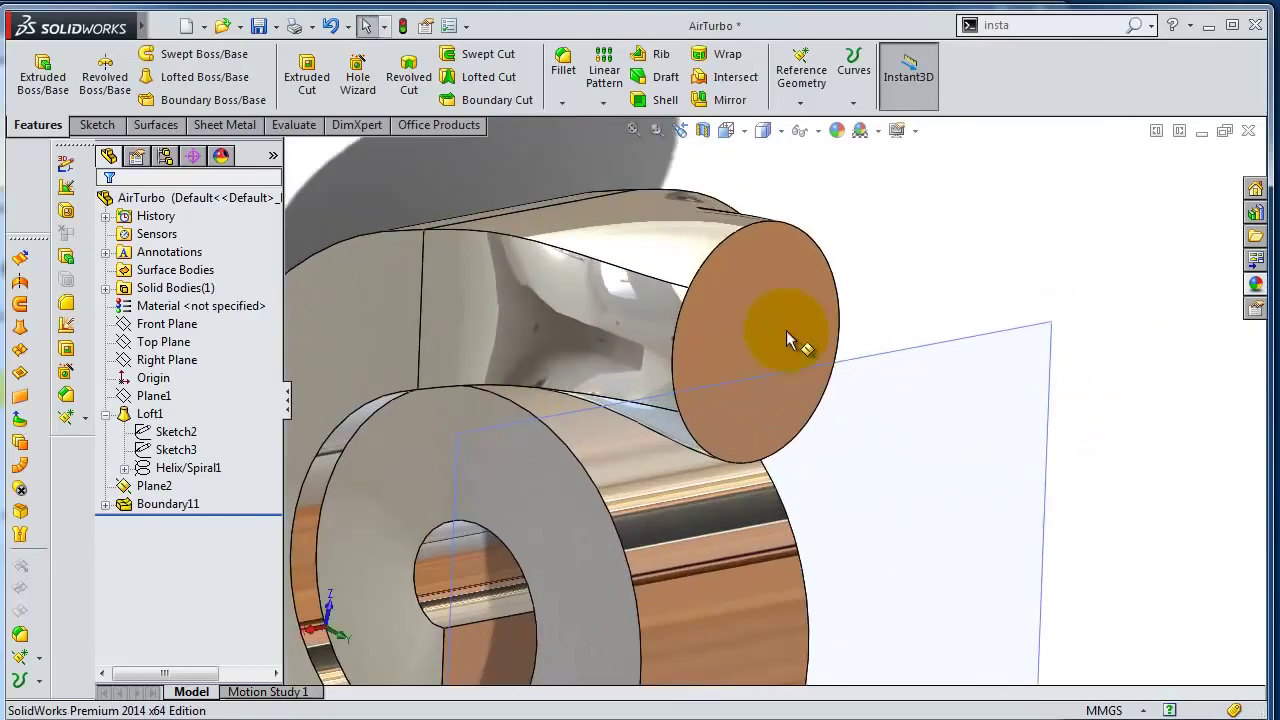
left_click(841, 290)
left_click(832, 238)
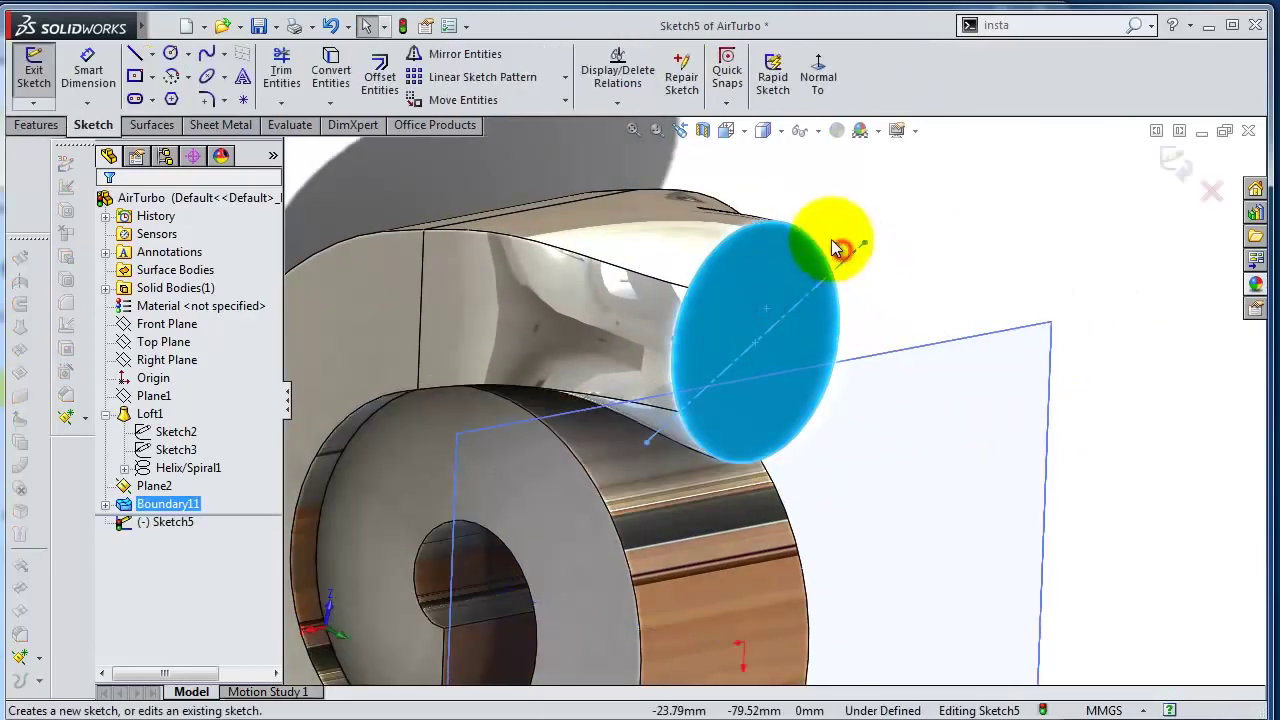
left_click(330, 62)
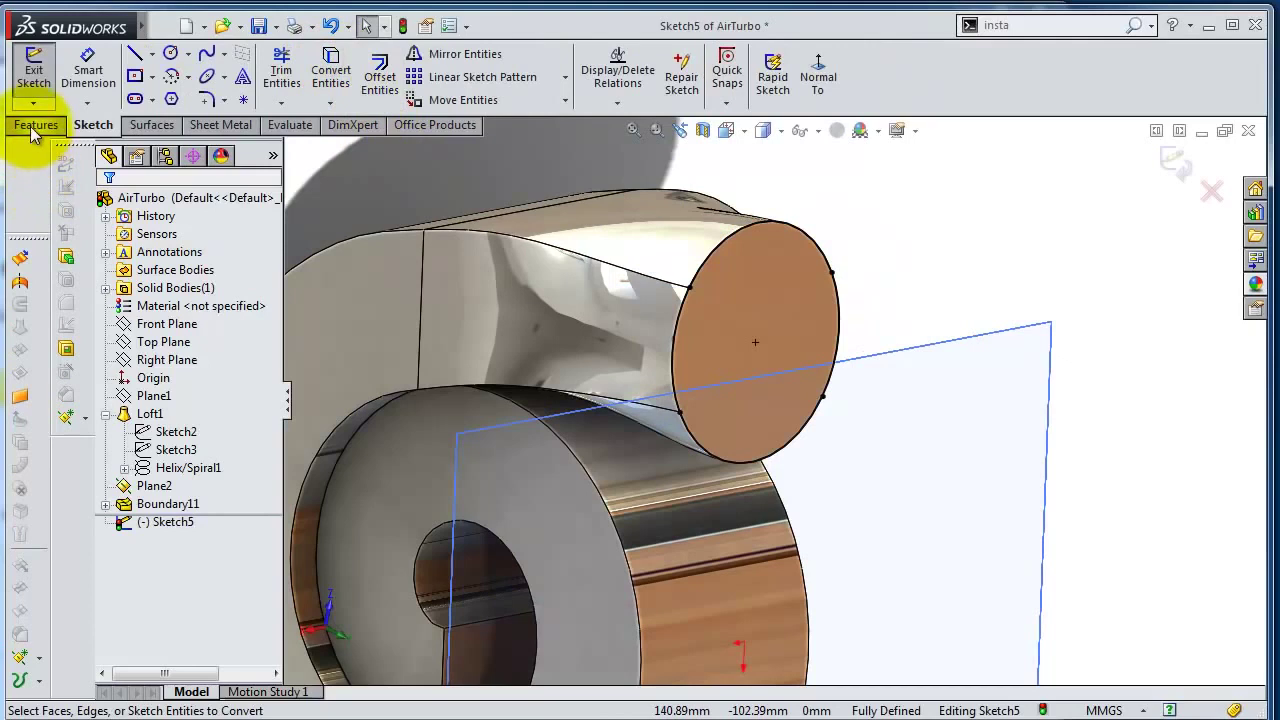
Extrude the circular sketch as a 63 mm blind boss.
left_click(33, 126)
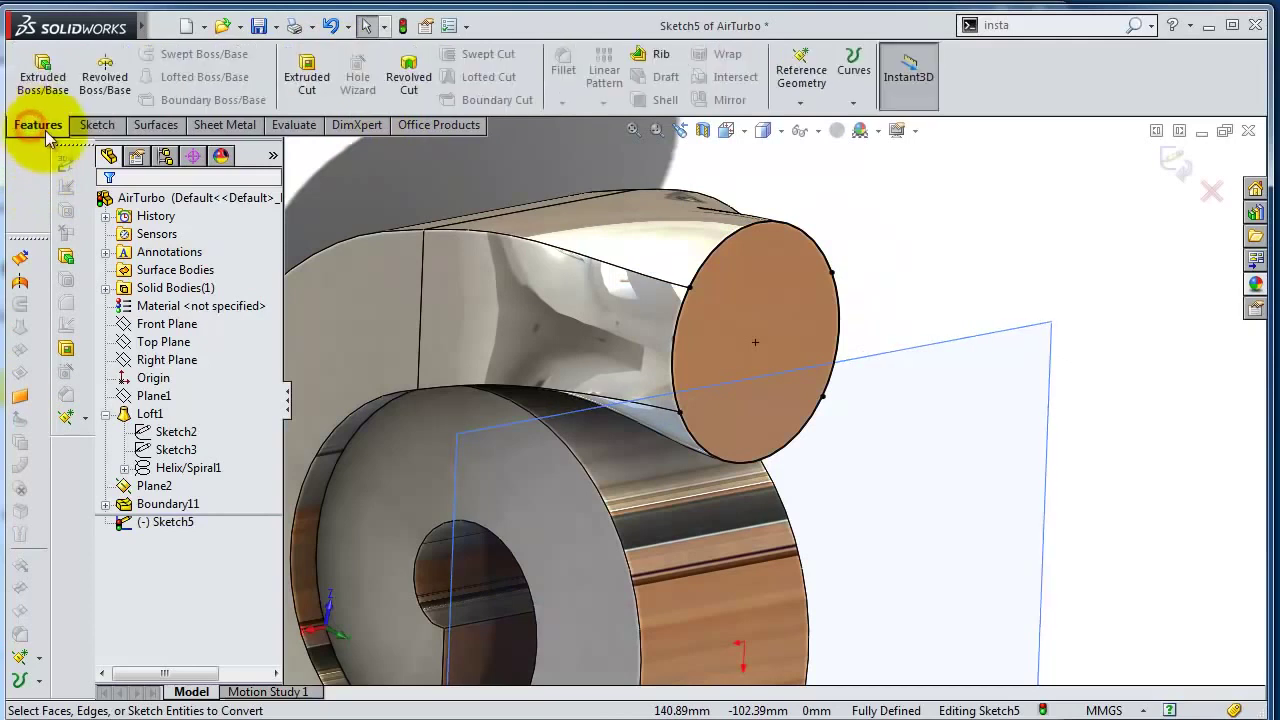
left_click(31, 69)
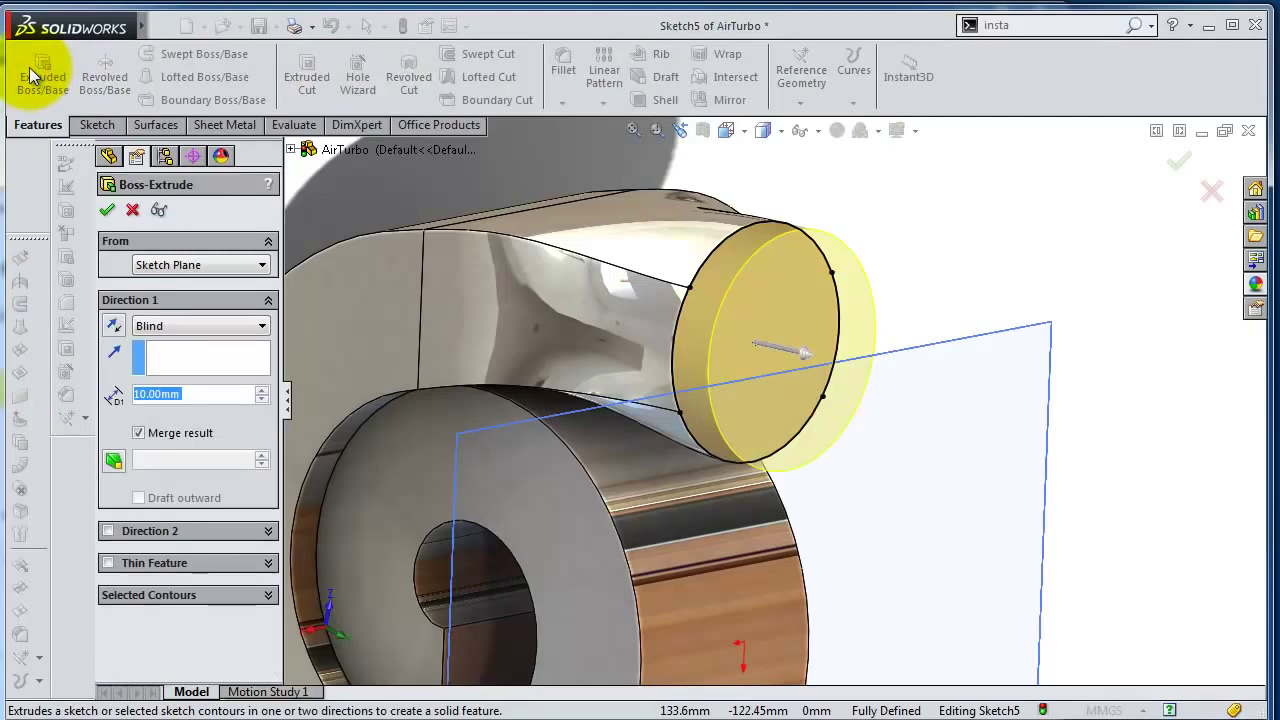
type("63.27mm")
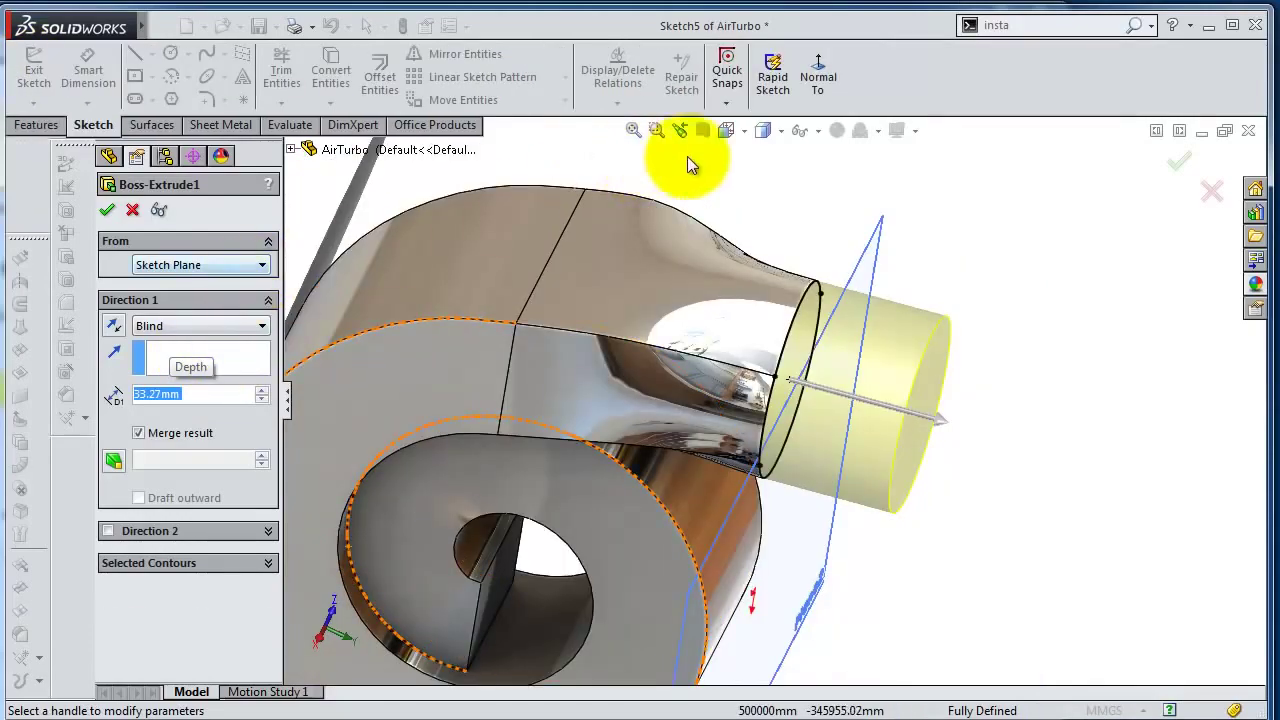
left_click(1180, 160)
mouse_move(965, 414)
middle_mouse_down()
mouse_move(929, 443)
mouse_move(965, 340)
mouse_move(971, 449)
mouse_move(884, 533)
middle_mouse_up()
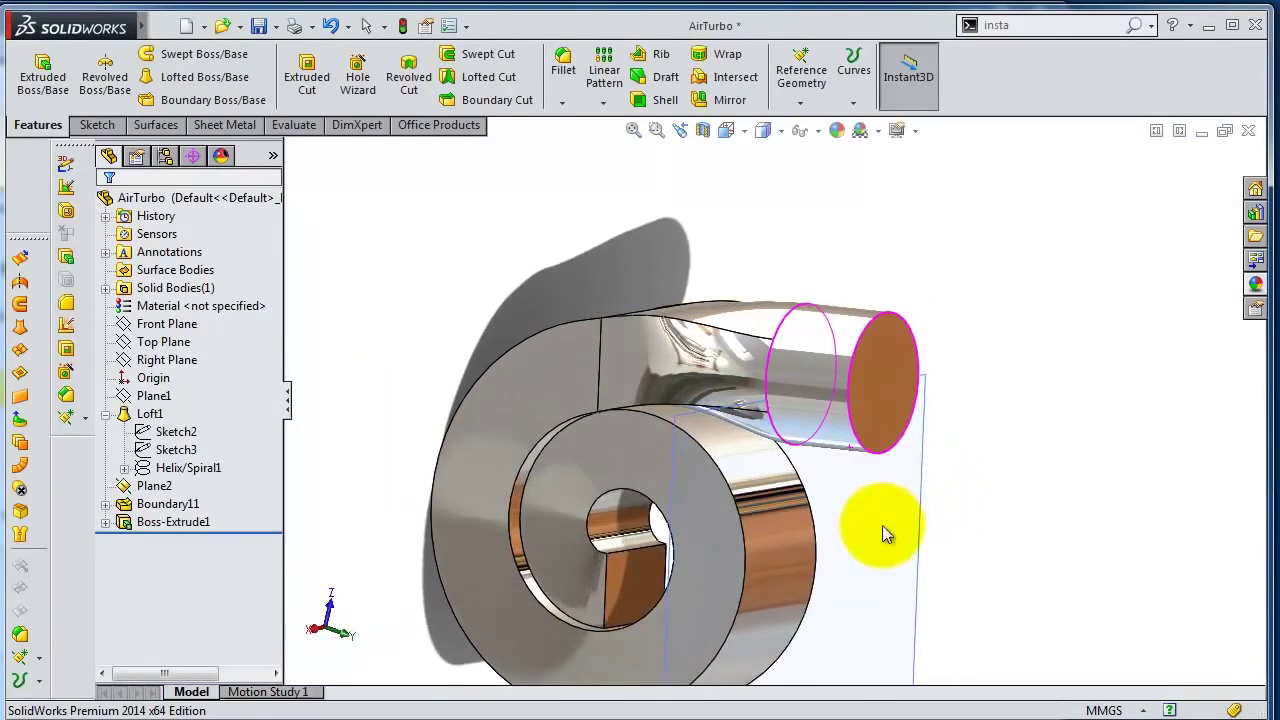
Shell the part outward to 1.5 mm, leaving the tube end and centre keyway faces open.
left_click(664, 100)
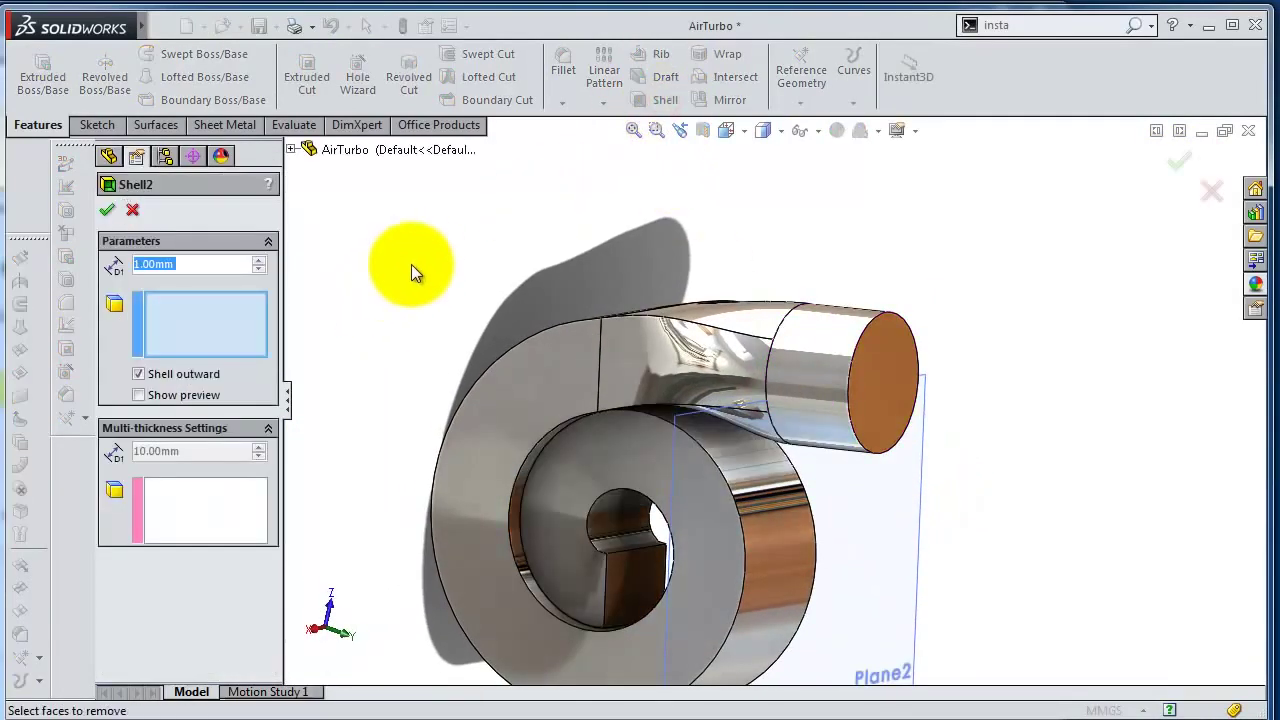
type("1.5")
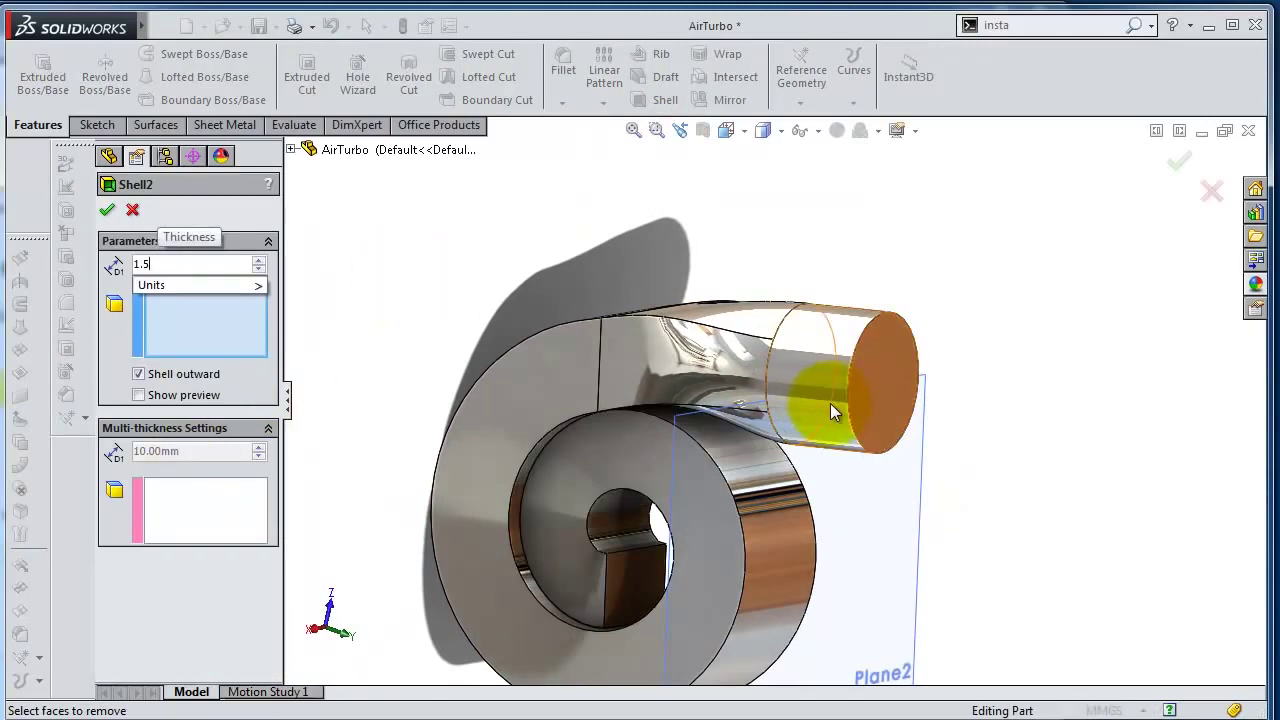
left_click(900, 394)
mouse_move(918, 461)
middle_mouse_down()
mouse_move(1051, 503)
mouse_move(980, 470)
middle_mouse_up()
left_click(624, 590)
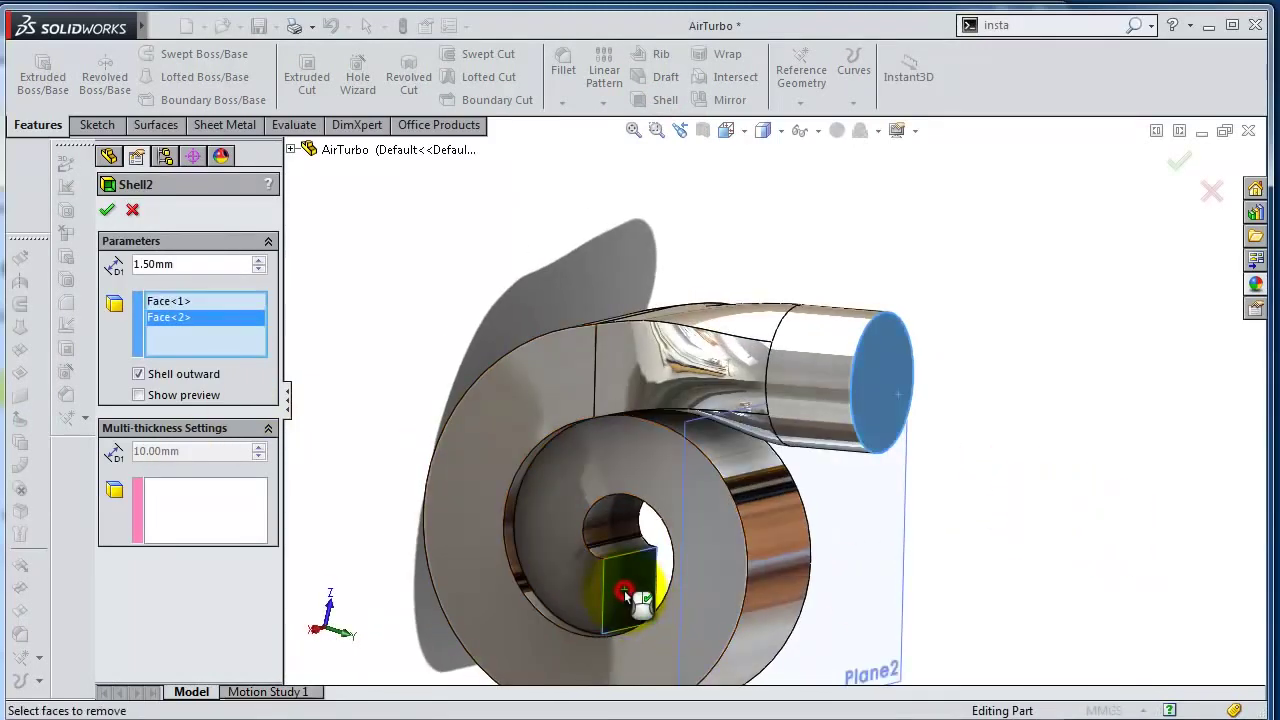
left_click(107, 209)
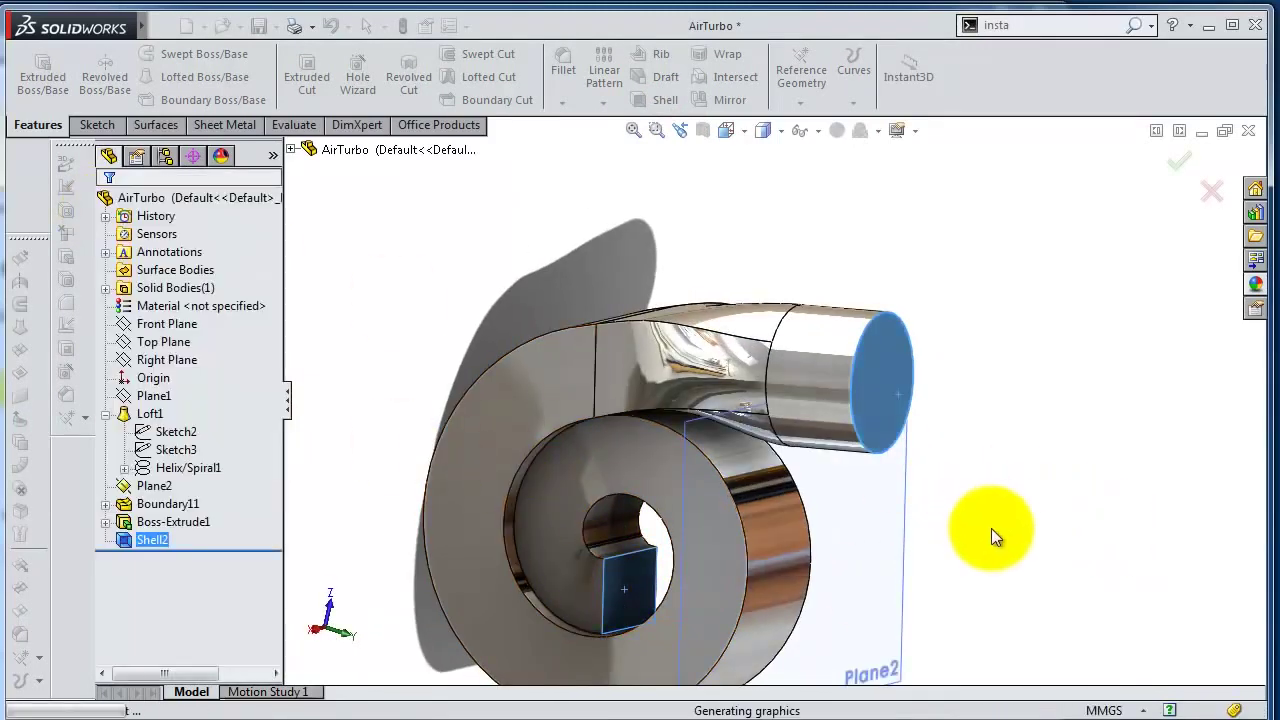
mouse_move(971, 488)
middle_mouse_down()
mouse_move(866, 486)
mouse_move(929, 386)
mouse_move(1001, 418)
mouse_move(966, 380)
mouse_move(954, 403)
mouse_move(960, 477)
mouse_move(983, 482)
mouse_move(988, 452)
middle_mouse_up()
scroll(988, 452, "up", 3)
left_click(818, 518)
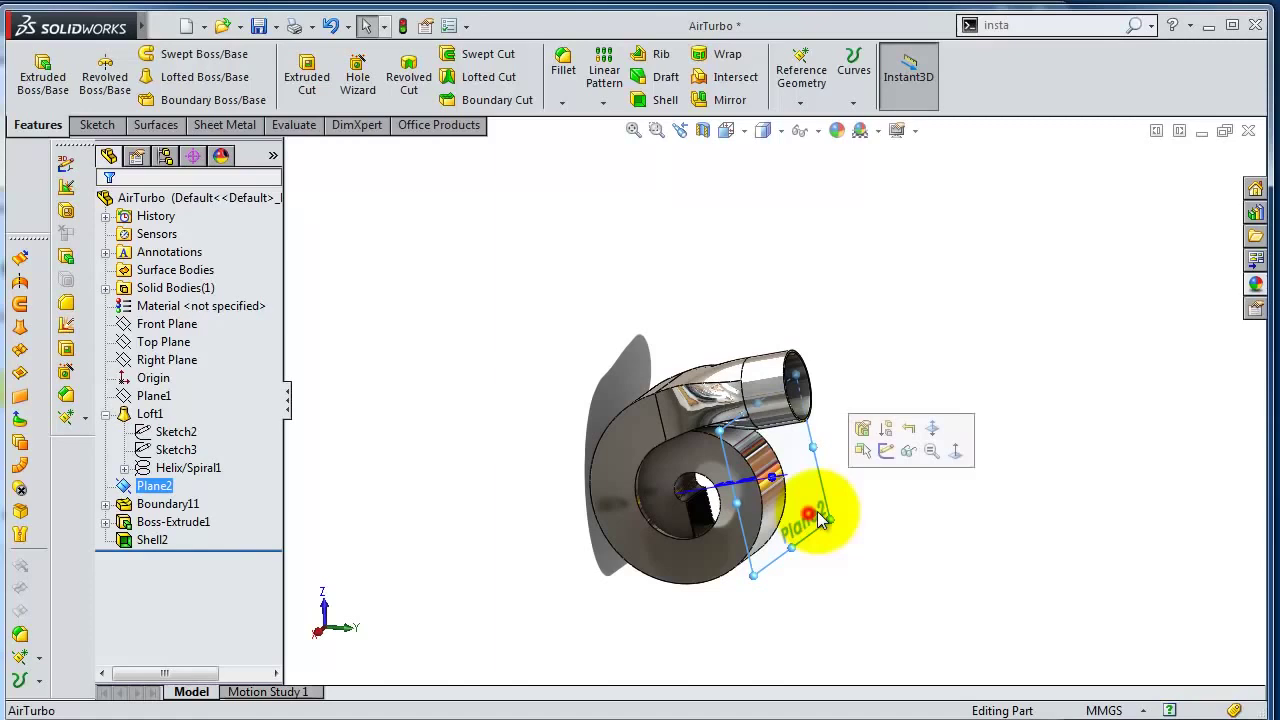
Hide Plane2 and start a variable fillet on the inlet pipe-to-scroll edge.
left_click(909, 452)
middle_click_drag(891, 506, 651, 291)
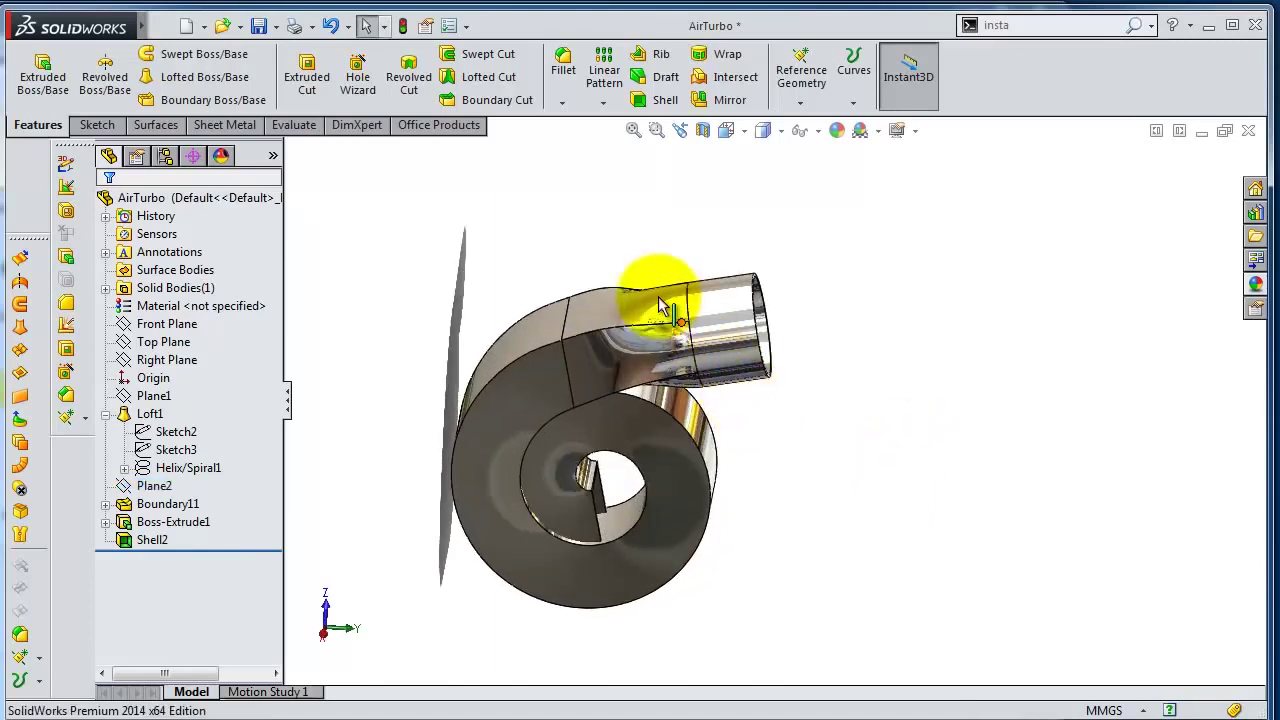
left_click(563, 62)
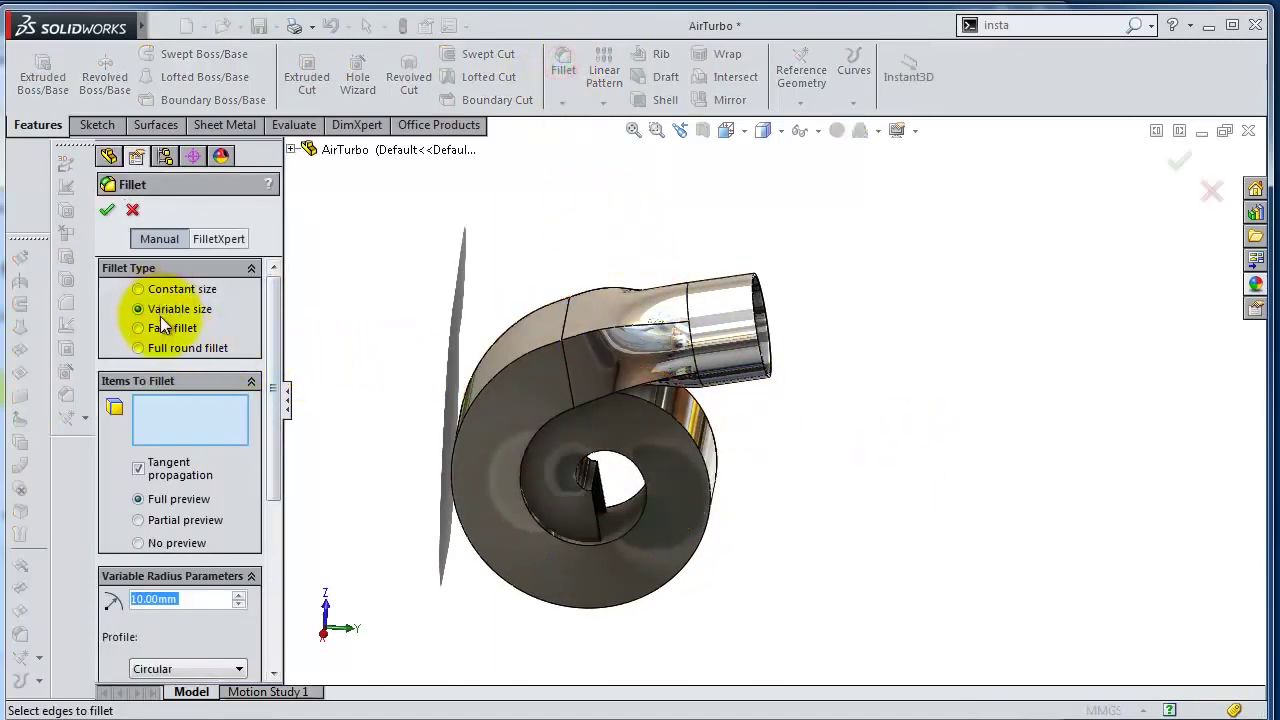
middle_click_drag(553, 455, 825, 384)
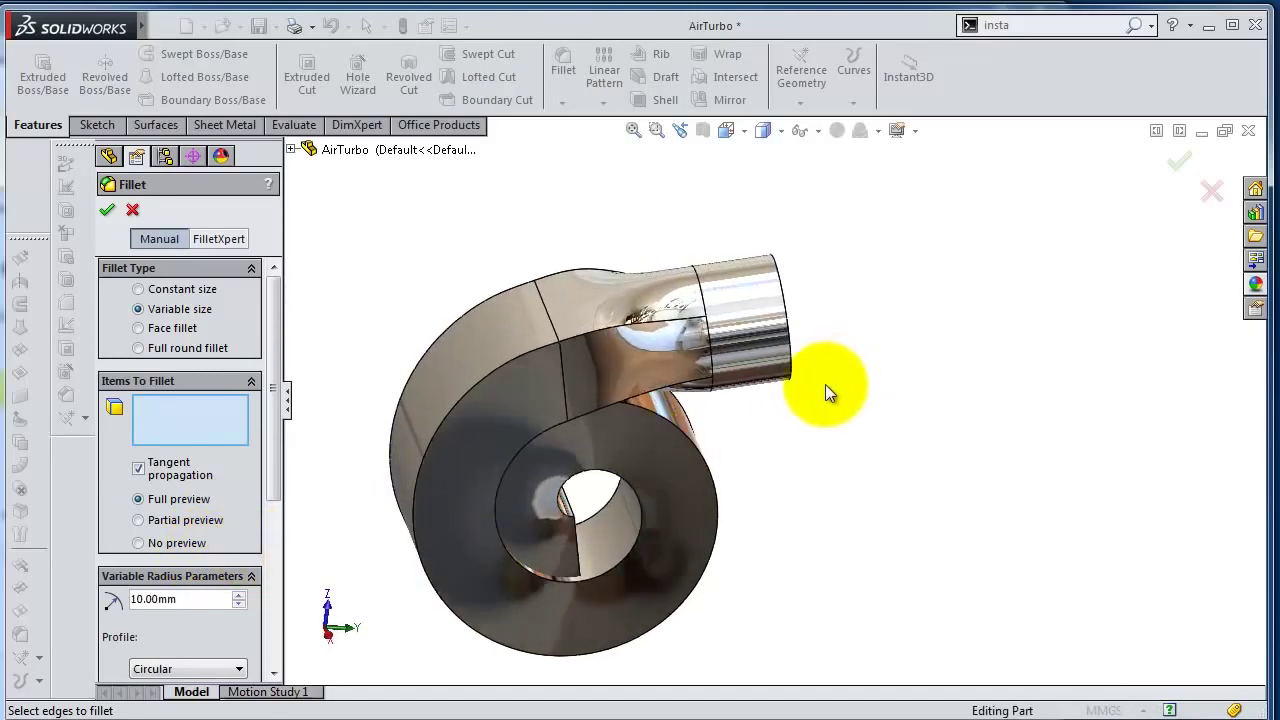
scroll(825, 384, "down", 3)
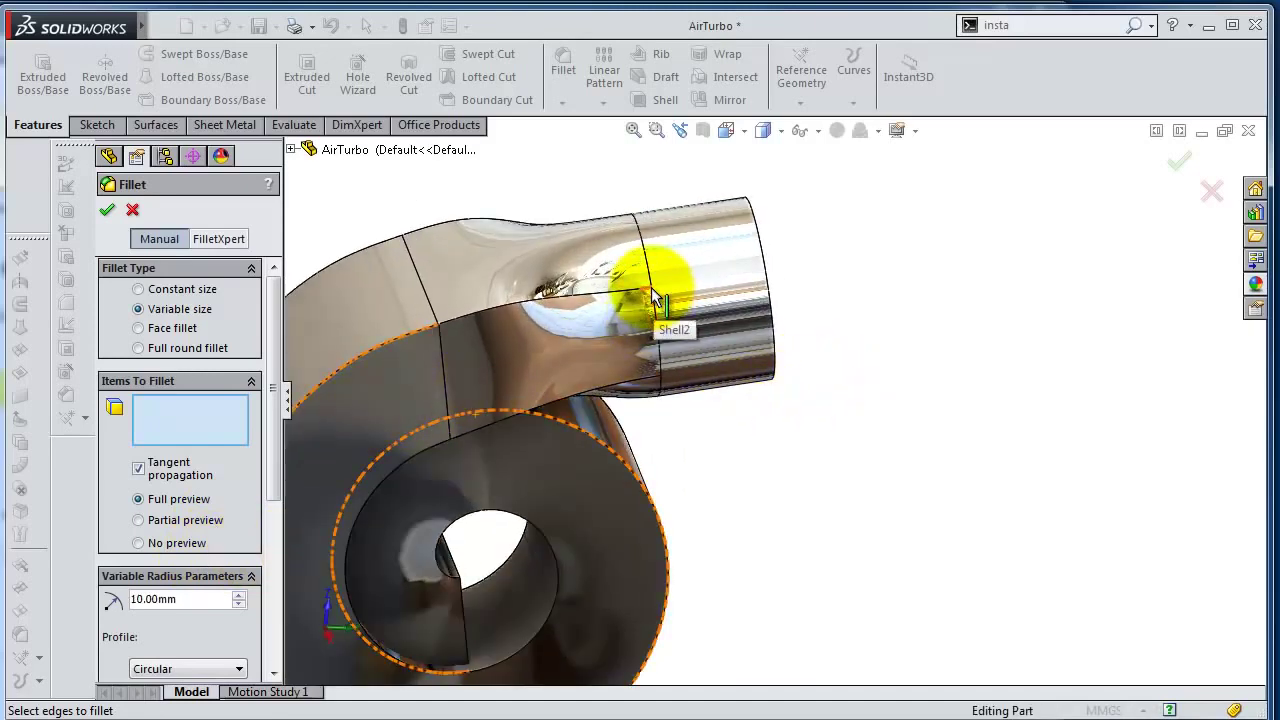
middle_click_drag(652, 296, 929, 334)
scroll(806, 346, "up", 2)
scroll(691, 328, "down", 5)
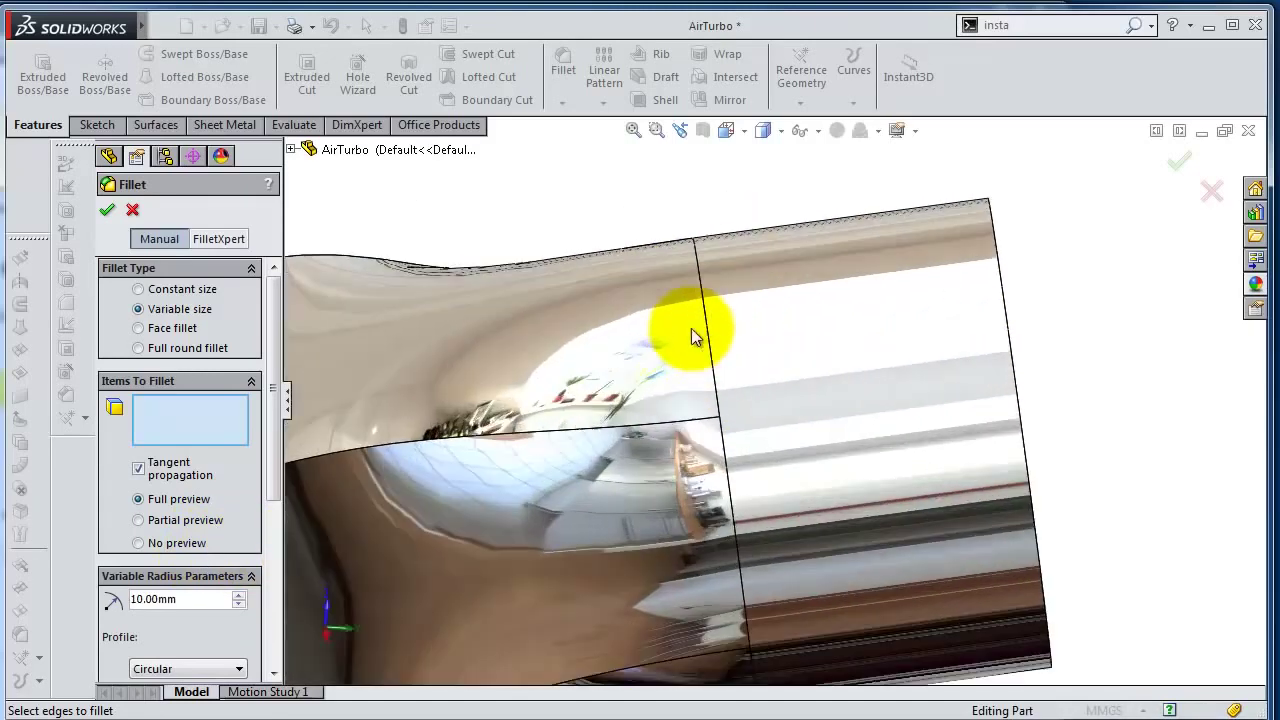
left_click(597, 428)
mouse_move(908, 434)
middle_mouse_down()
mouse_move(980, 451)
mouse_move(735, 460)
middle_mouse_up()
scroll(722, 375, "down", 3)
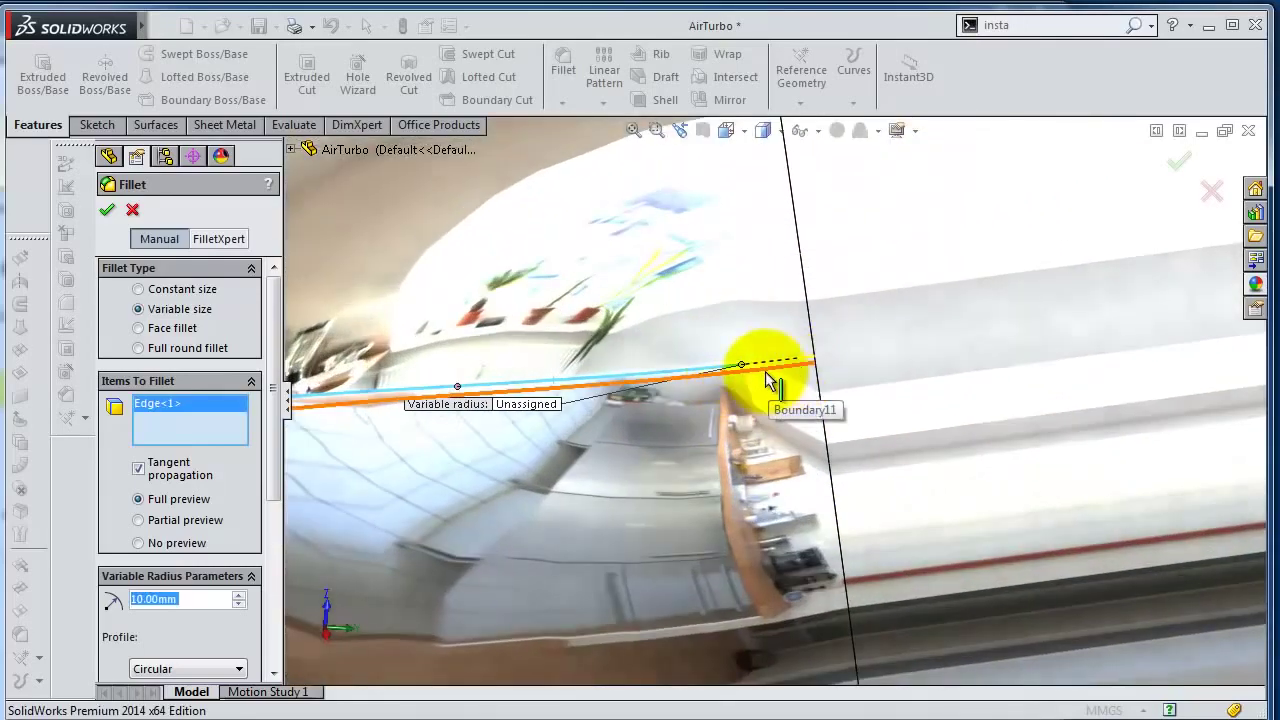
Set the fillet radius to 0 mm at the edge's first end.
left_click(535, 403)
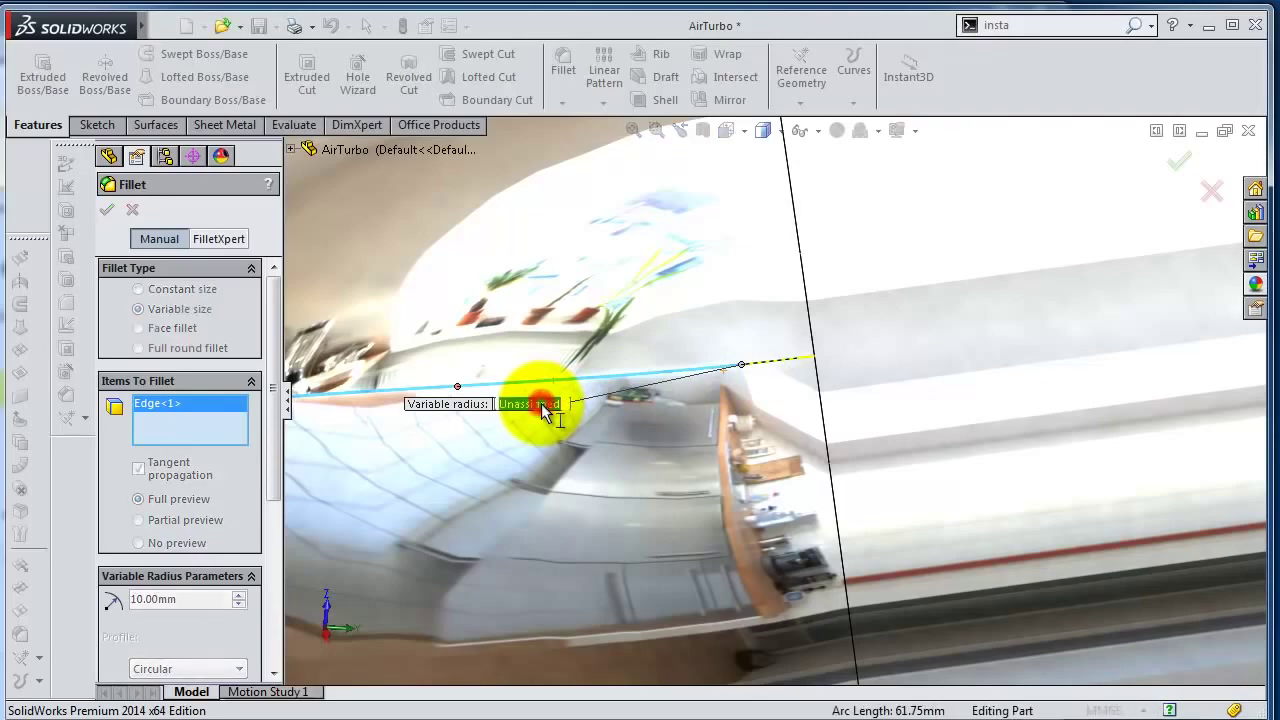
type("0")
key("Return")
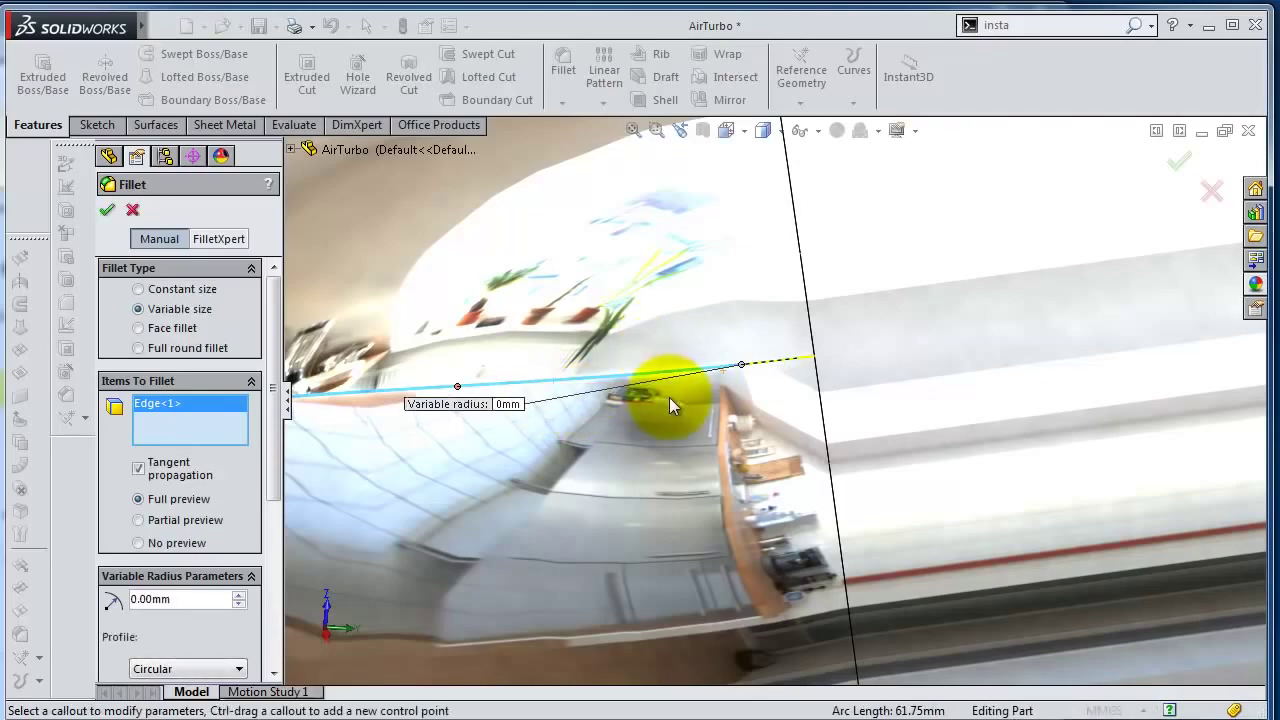
scroll(610, 405, "up", 3)
scroll(482, 406, "up", 2)
scroll(480, 450, "up", 2)
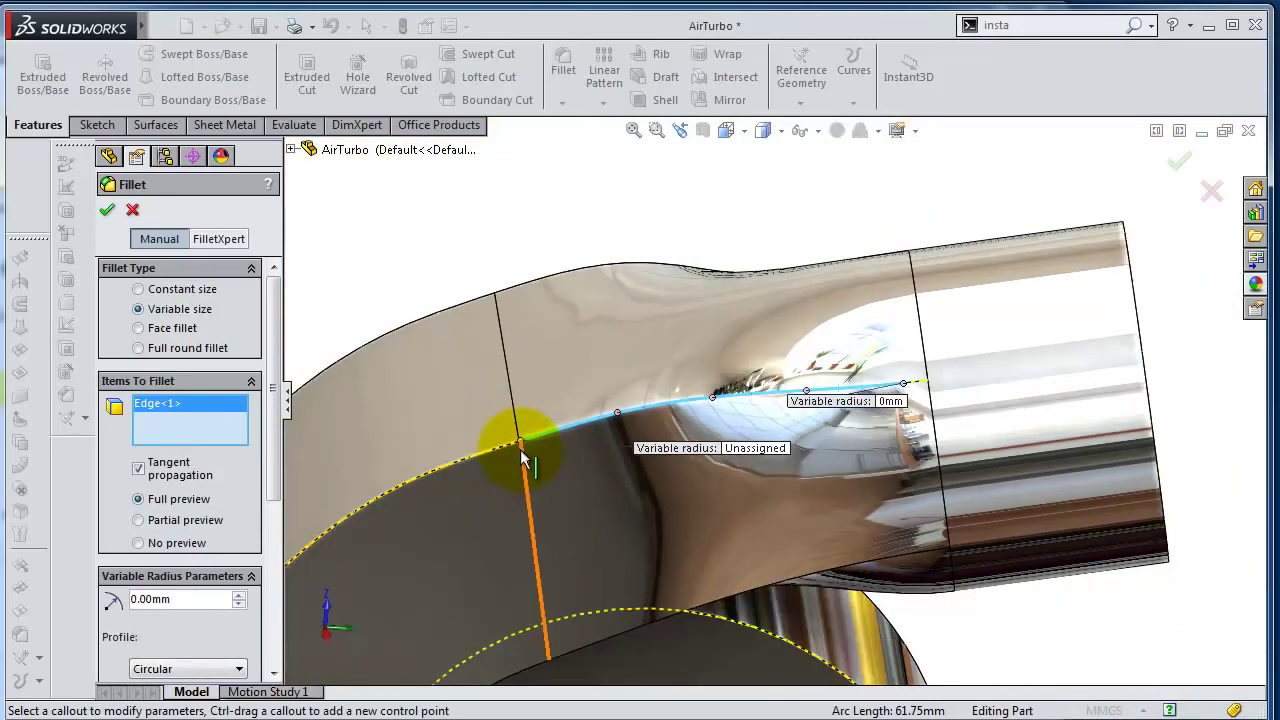
scroll(524, 447, "down", 2)
scroll(600, 435, "down", 5)
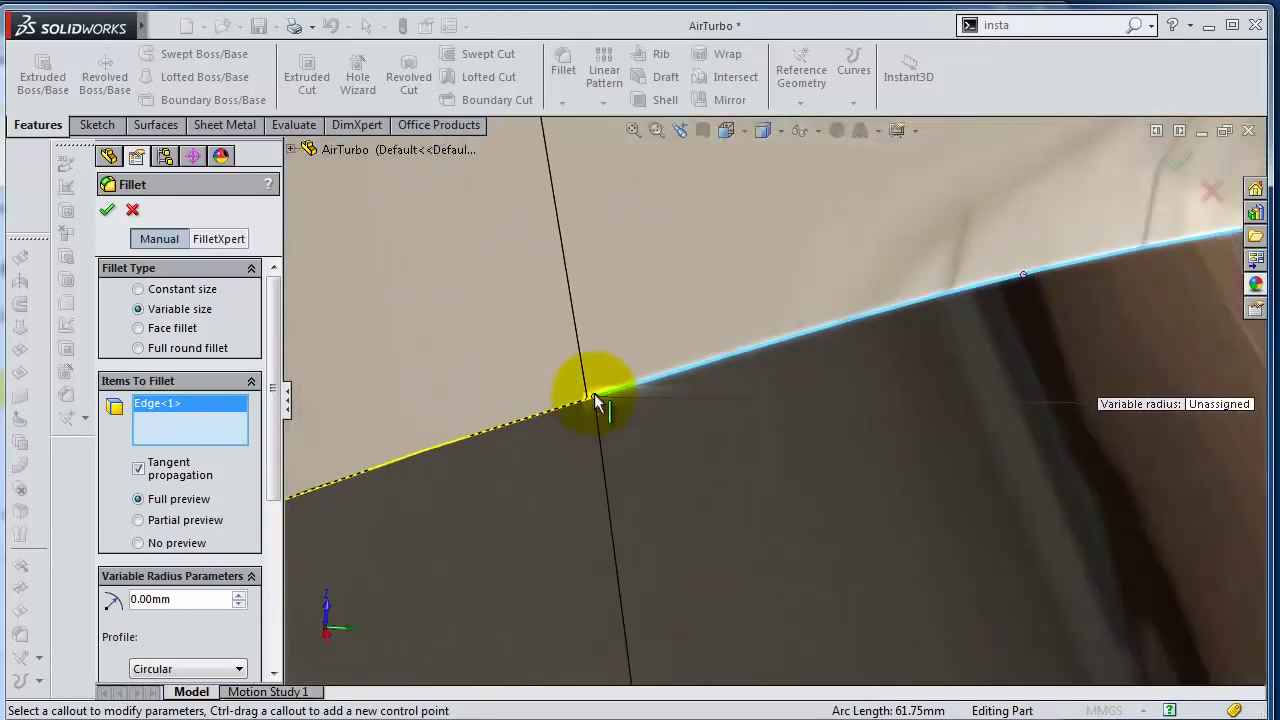
scroll(594, 395, "up", 2)
Set the fillet radius at the edge's other end to 12.7 mm.
left_click(601, 394)
scroll(882, 401, "up", 2)
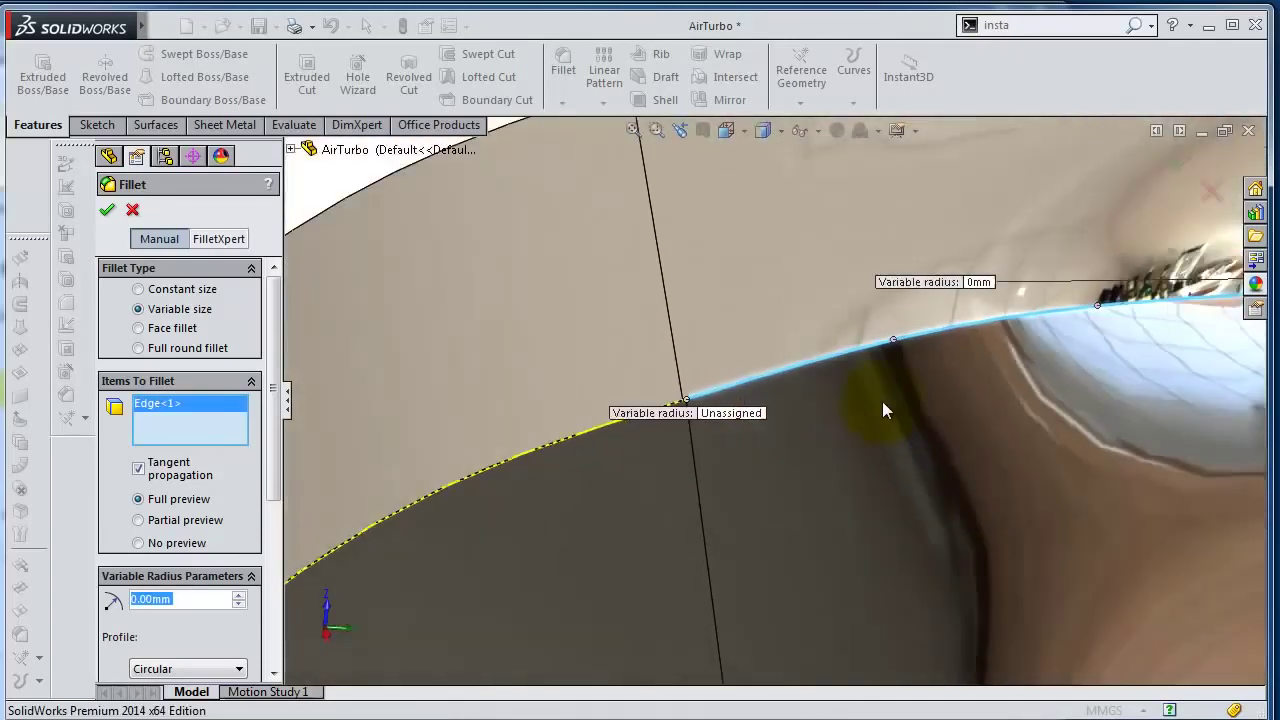
scroll(882, 401, "up", 3)
left_click(826, 411)
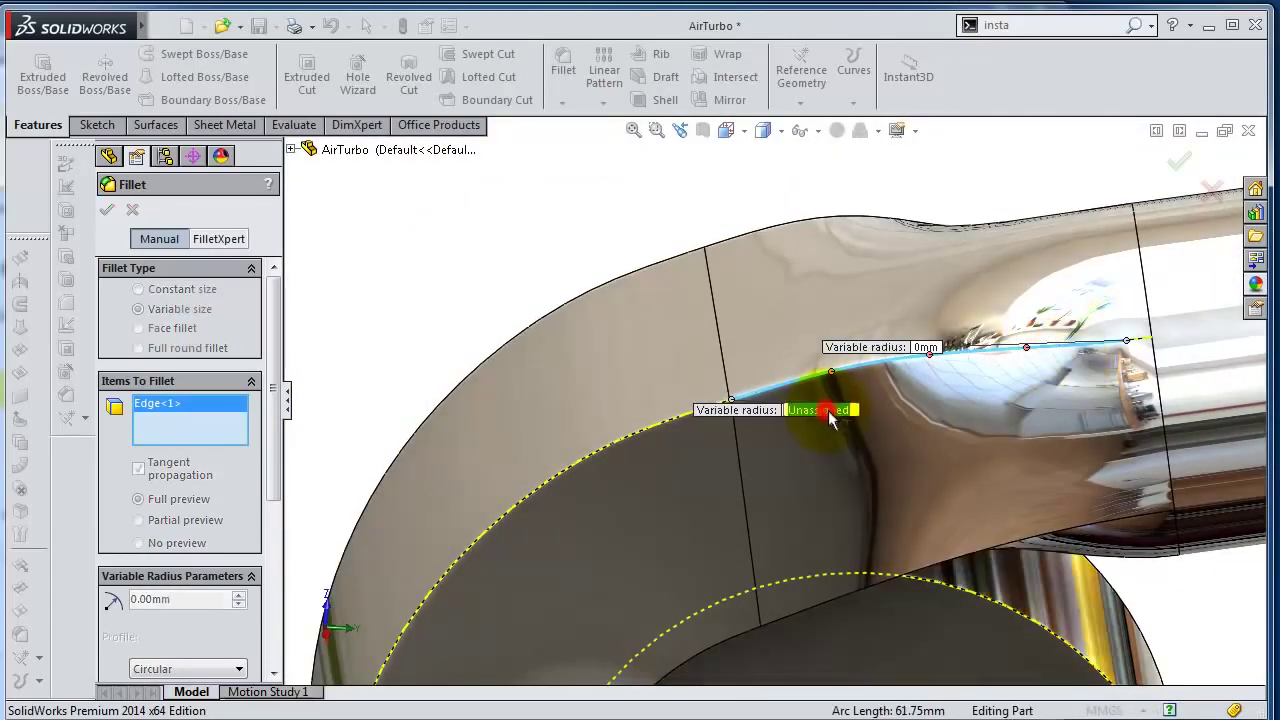
type("12.7")
key("Return")
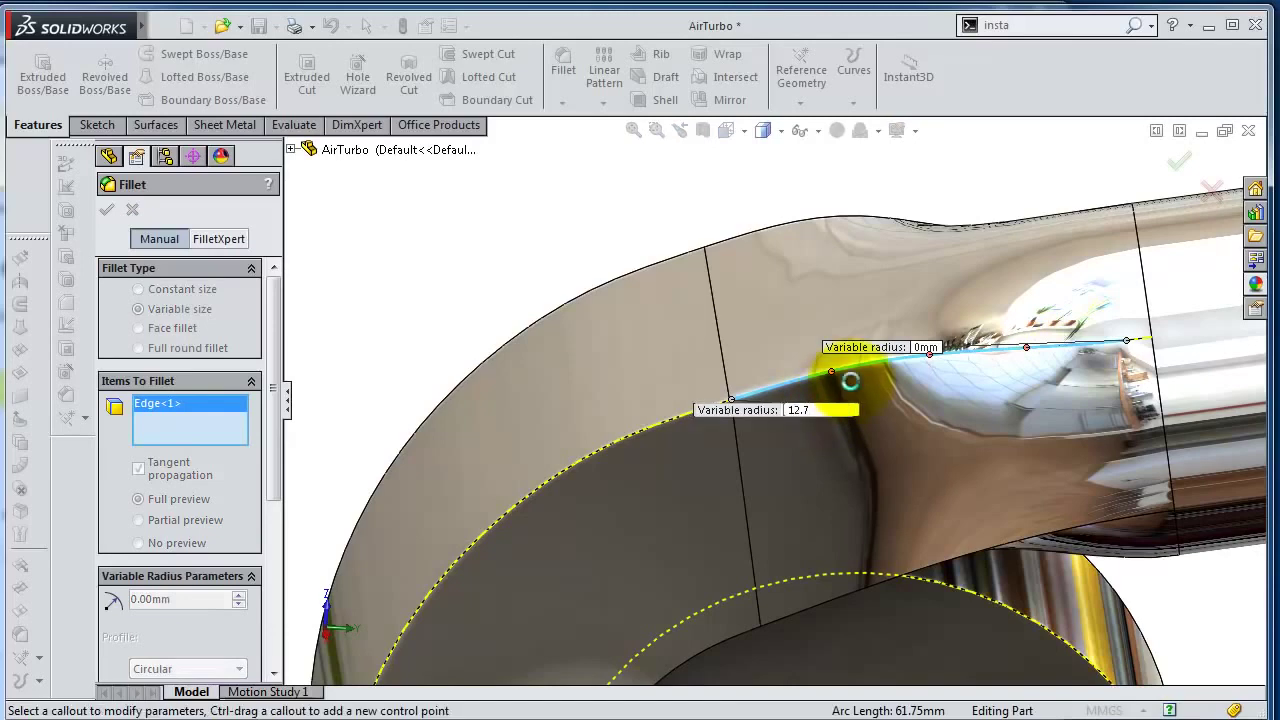
scroll(845, 420, "up", 5)
middle_click_drag(845, 420, 783, 560)
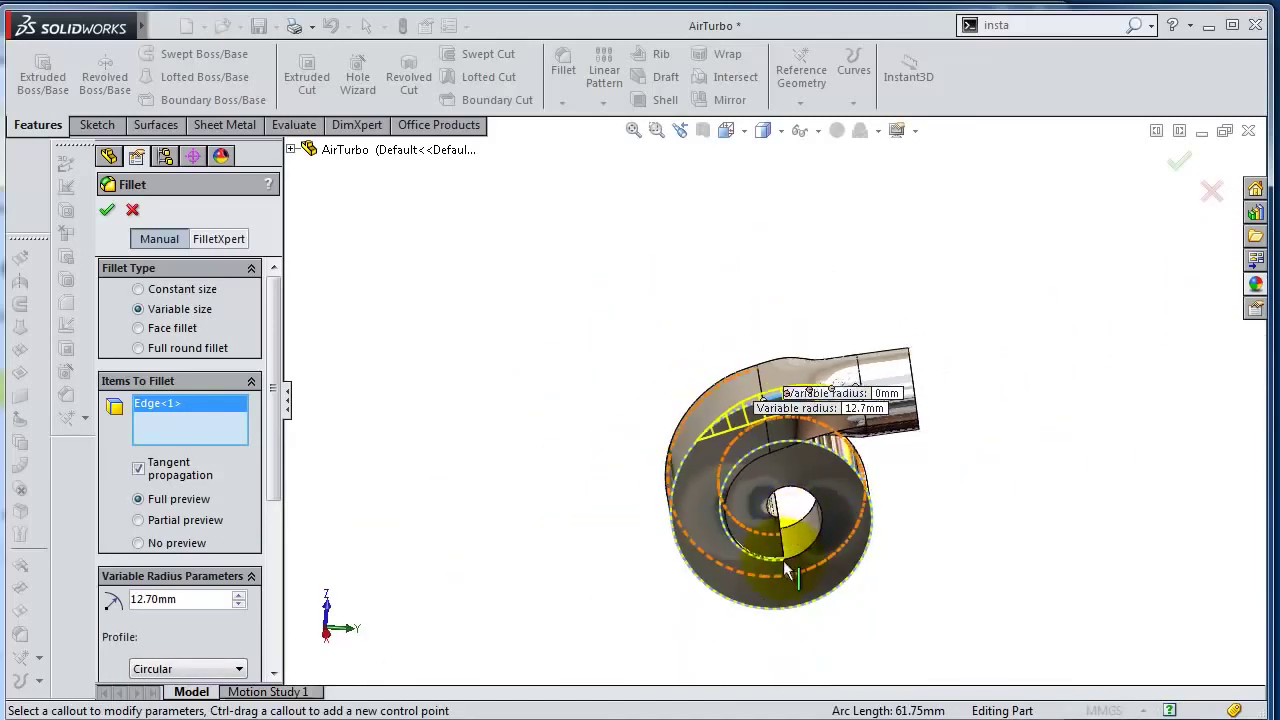
scroll(794, 555, "down", 5)
scroll(756, 395, "down", 5)
scroll(1006, 528, "up", 3)
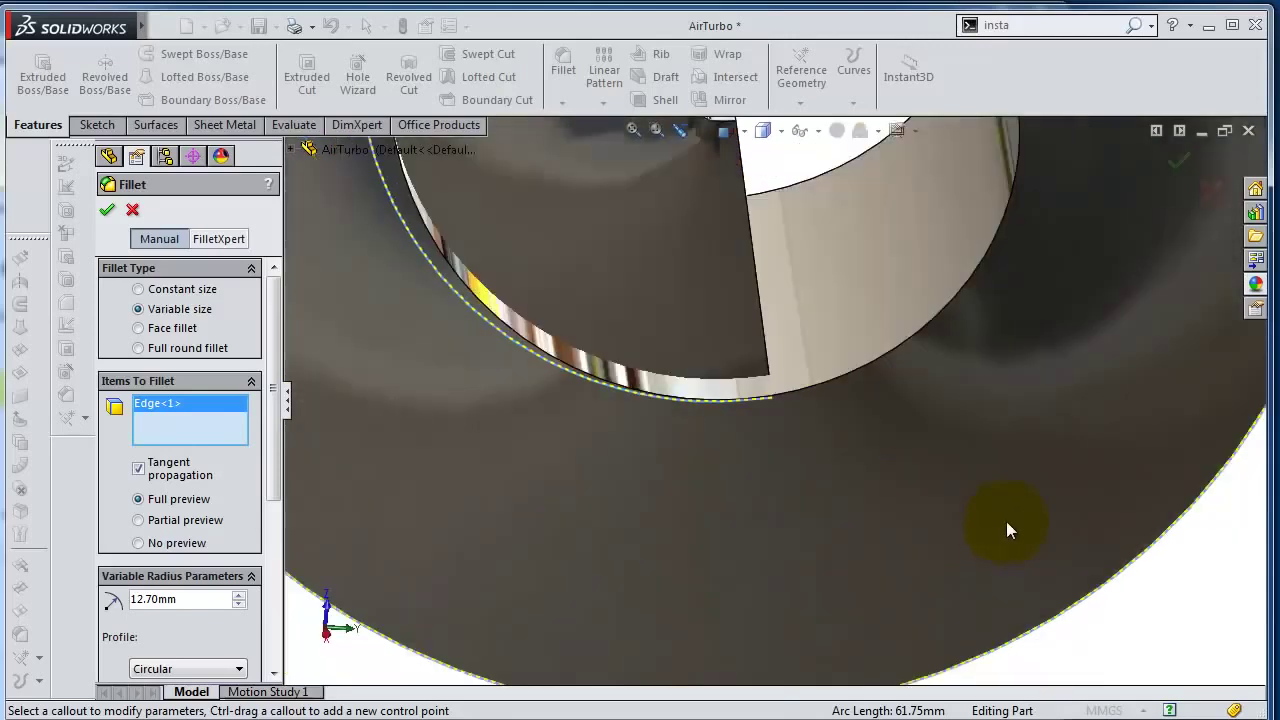
scroll(1157, 514, "up", 3)
Edit Shell2 so the 1.5 mm wall hollows inward instead of outward.
left_click(170, 493)
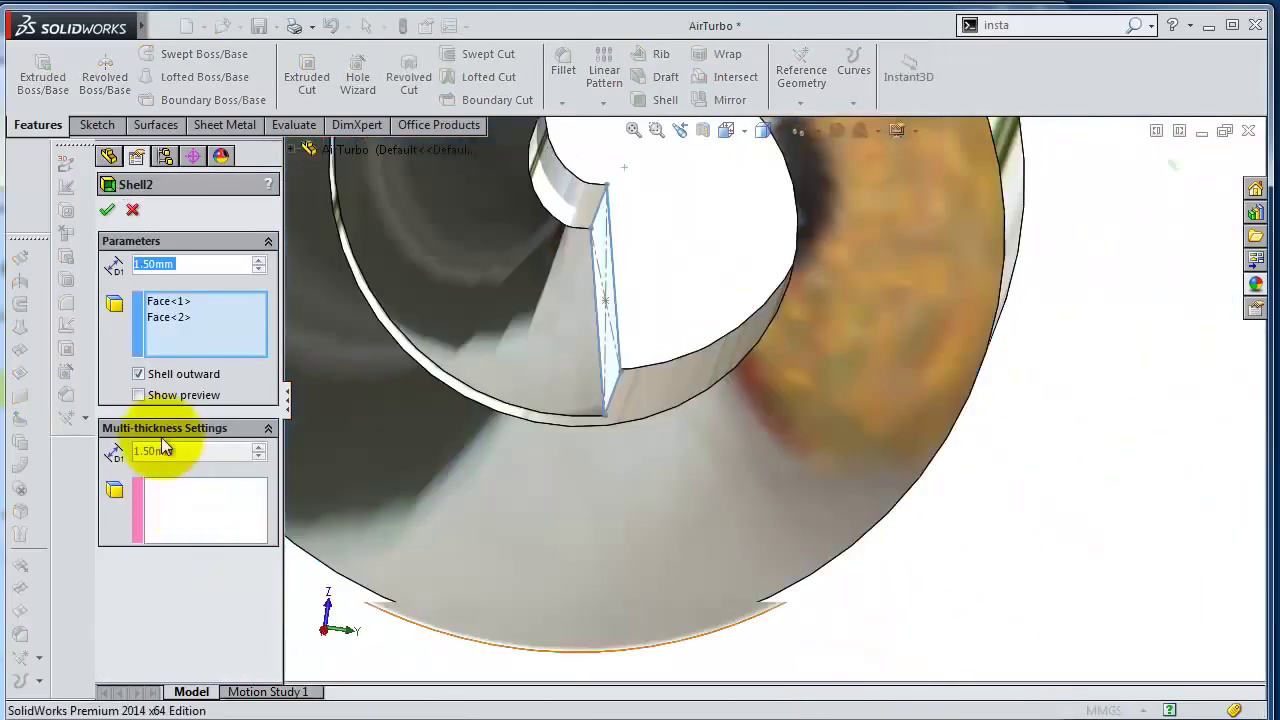
left_click(107, 212)
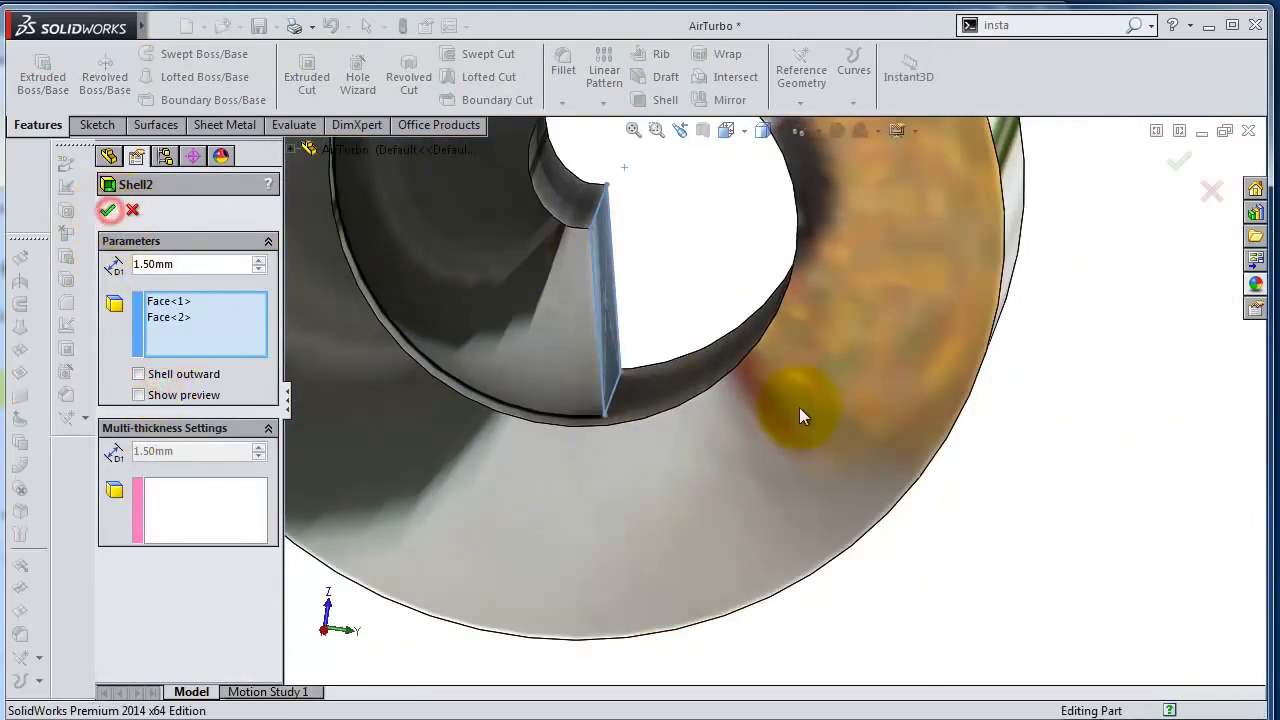
scroll(780, 400, "up", 3)
scroll(694, 291, "up", 3)
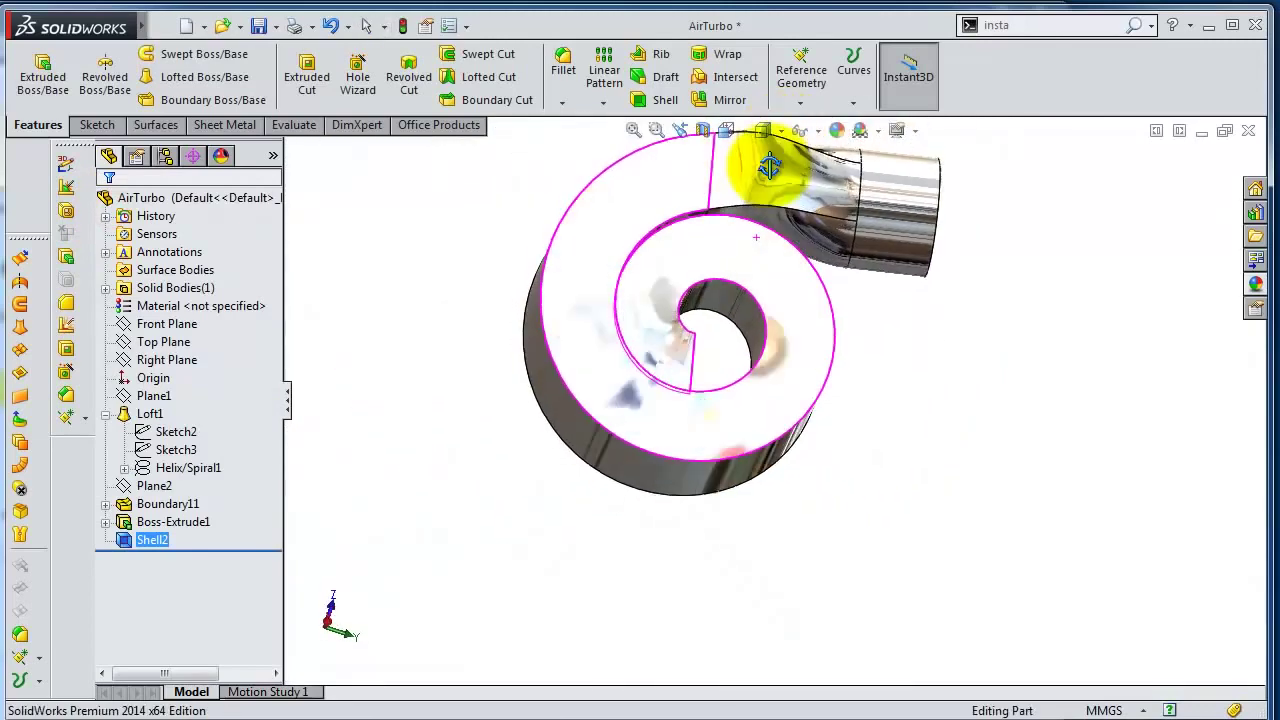
scroll(829, 200, "down", 3)
mouse_move(640, 330)
middle_mouse_down()
mouse_move(641, 465)
mouse_move(671, 471)
middle_mouse_up()
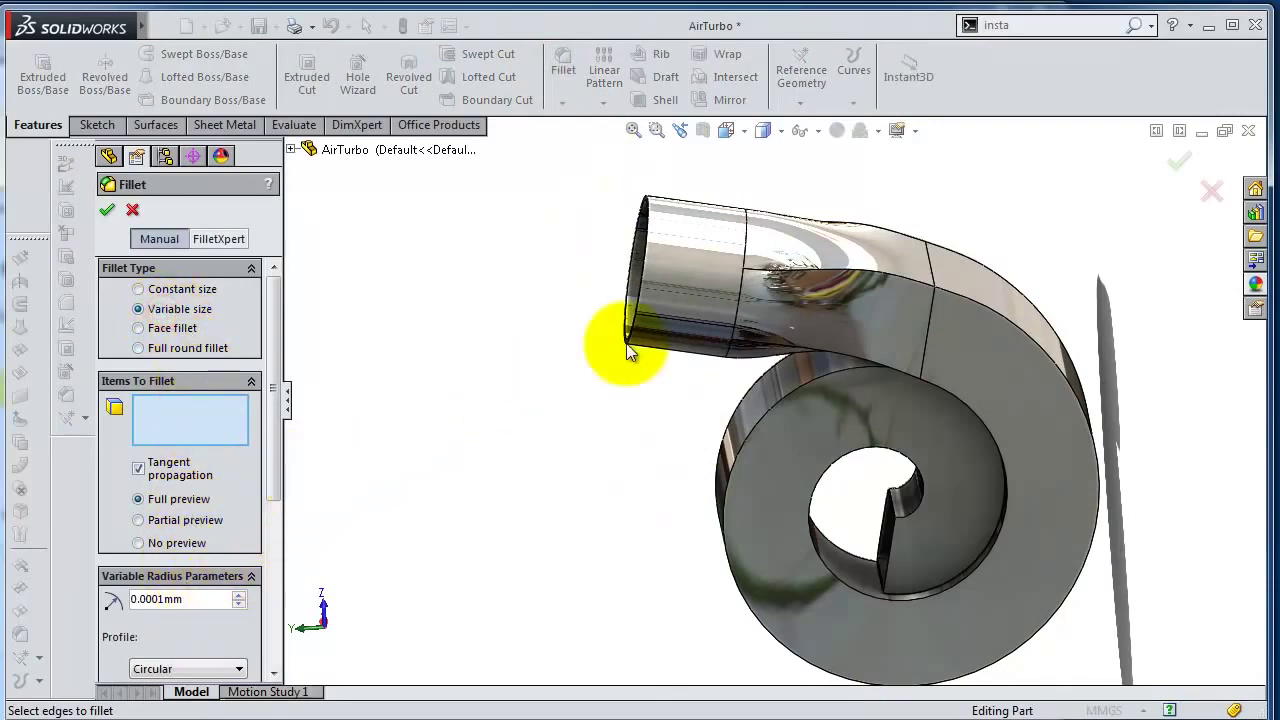
Fillet the upper pipe-to-scroll edge with a radius tapering from 0 mm to 5 mm.
left_click(886, 281)
scroll(712, 305, "down", 3)
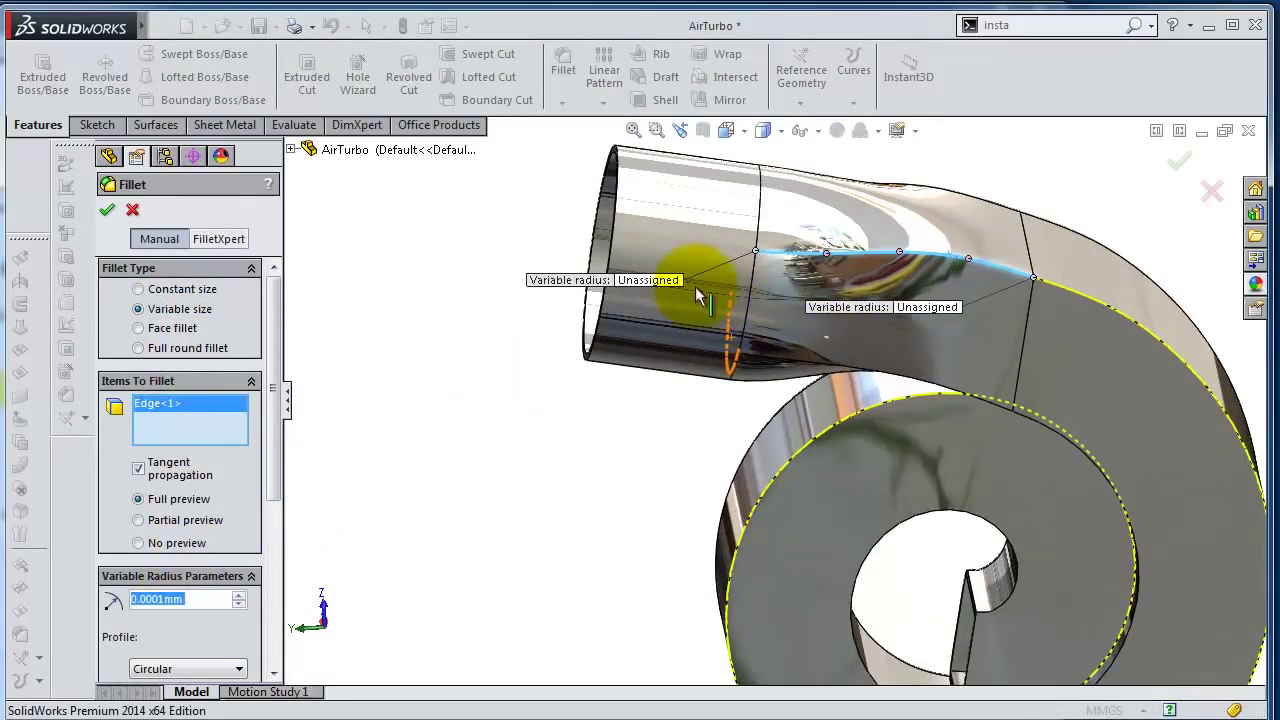
left_click(668, 280)
type("0")
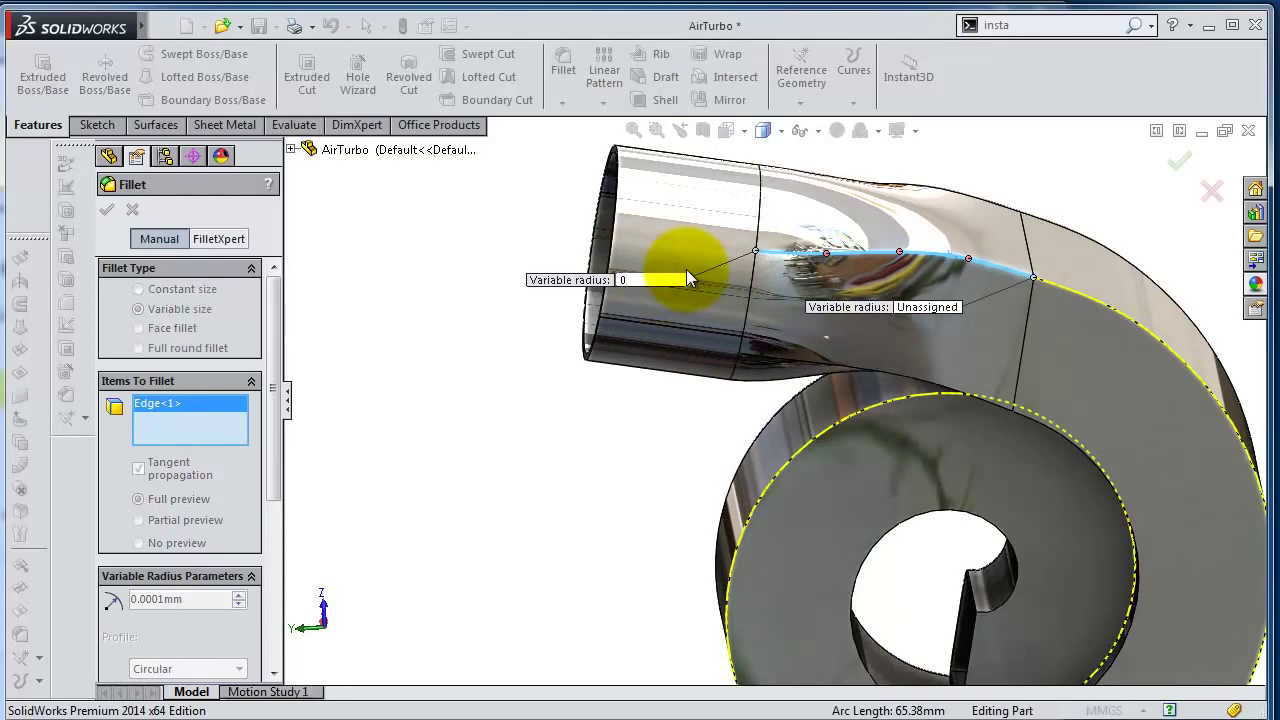
key("Return")
left_click(928, 308)
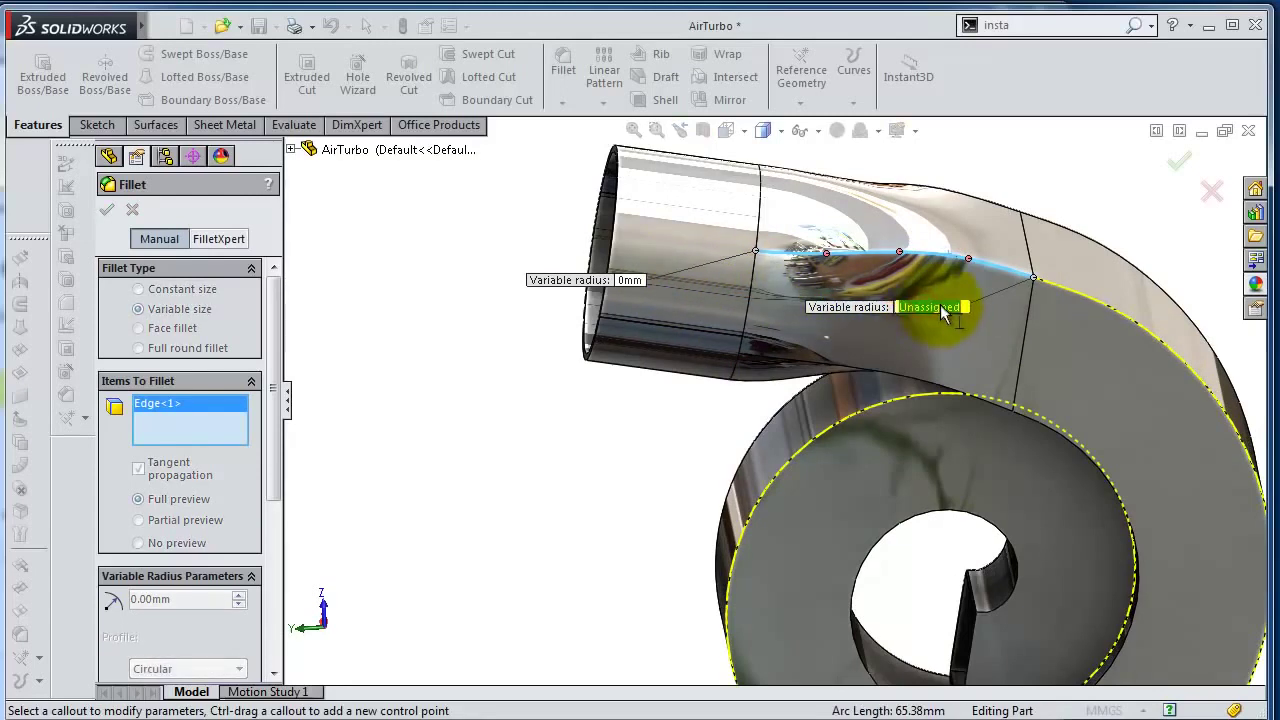
type("5")
key("Return")
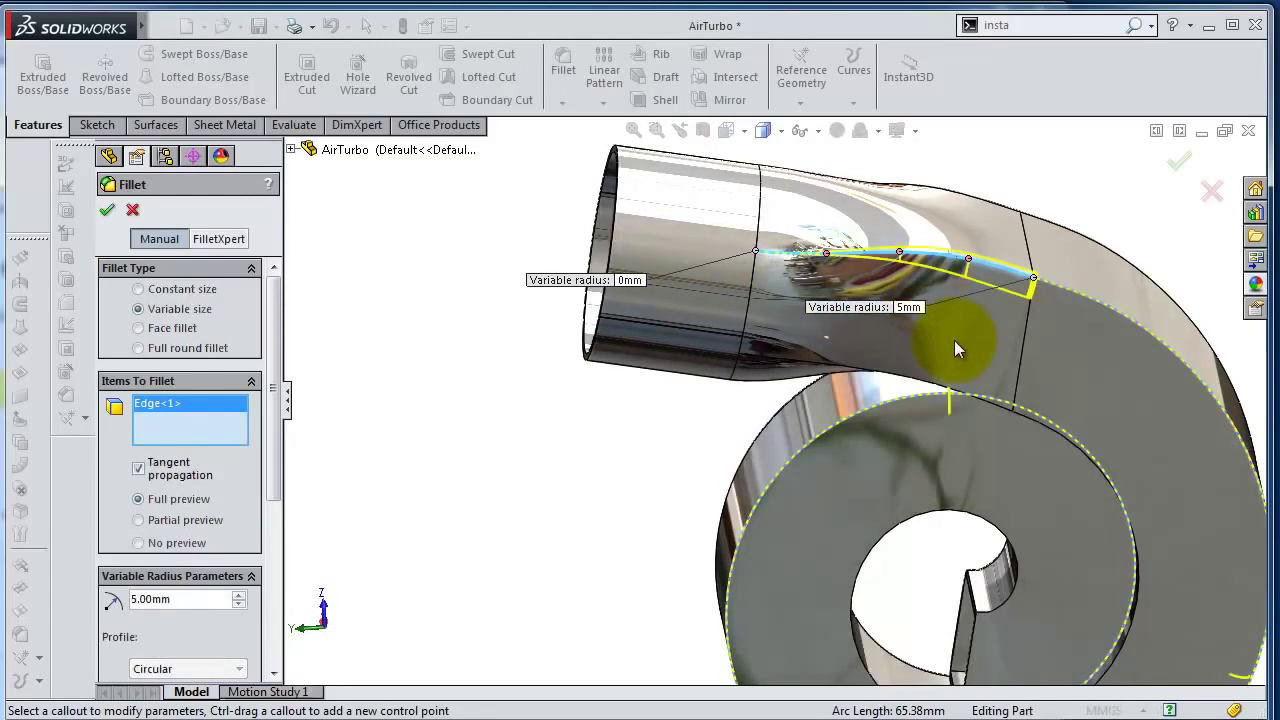
key("Return")
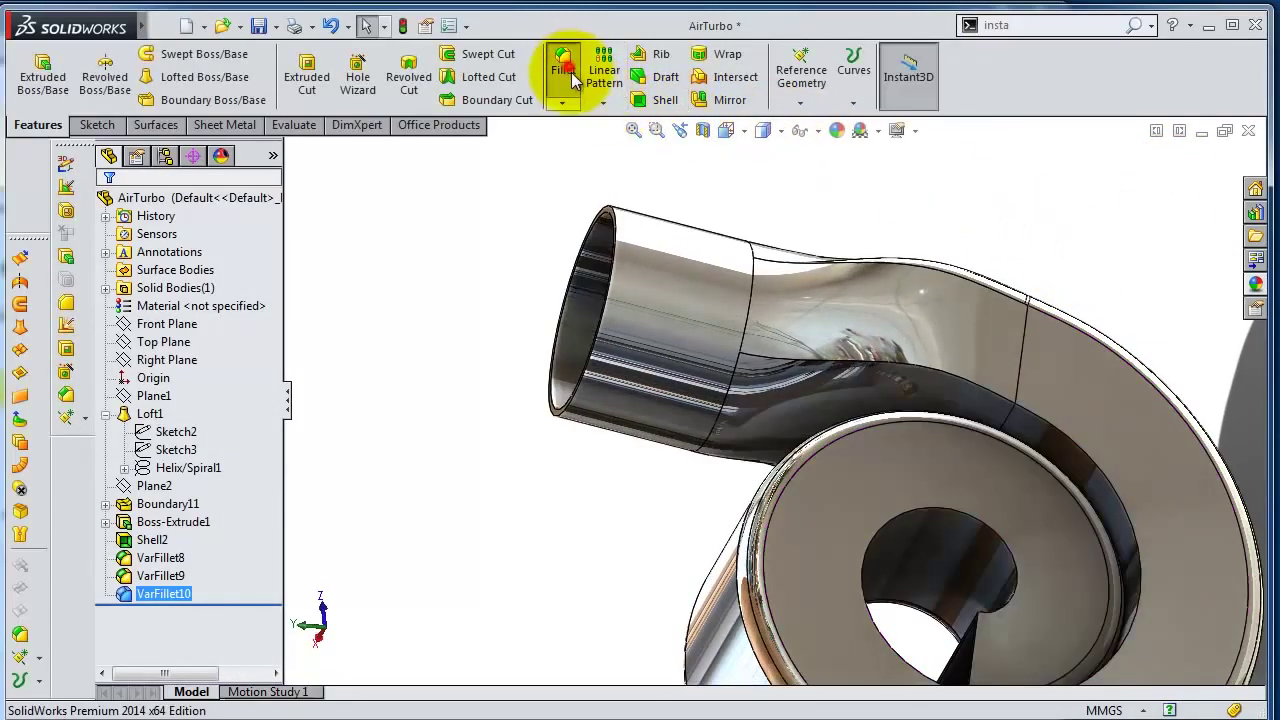
Edit VarFillet9 so its radius runs from 5 mm down to 0 mm.
left_click(571, 74)
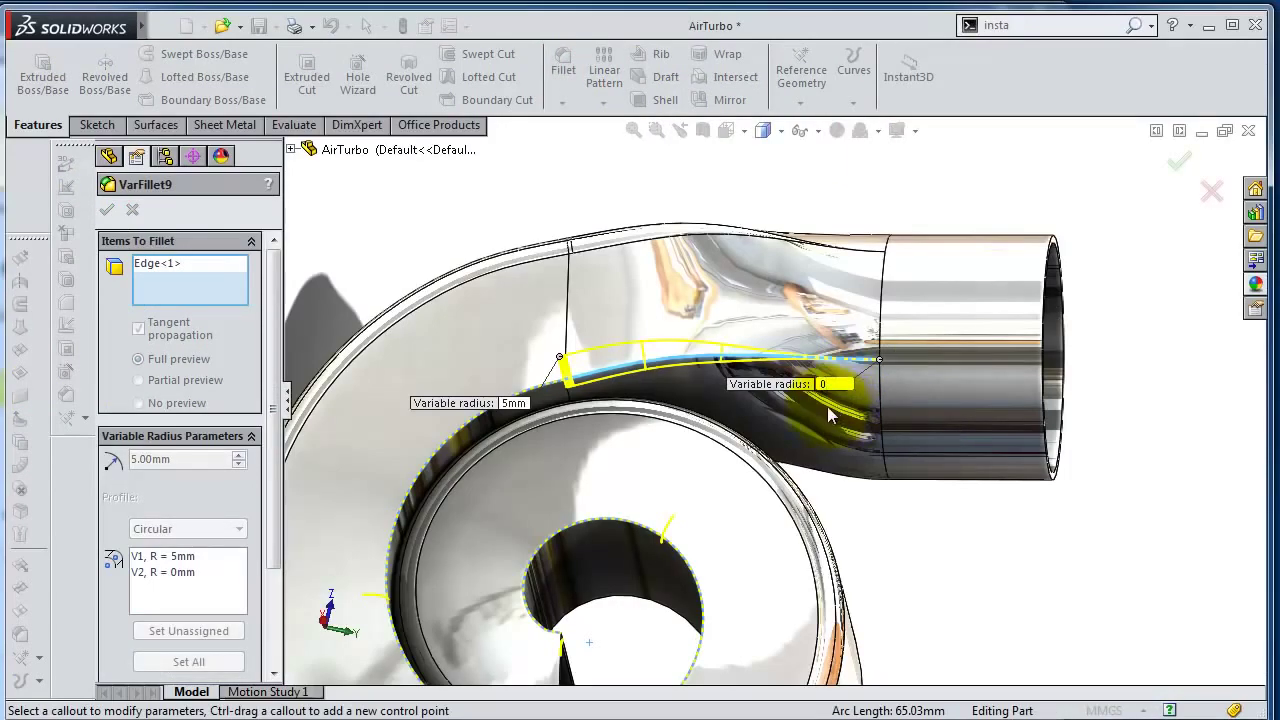
left_click(1170, 160)
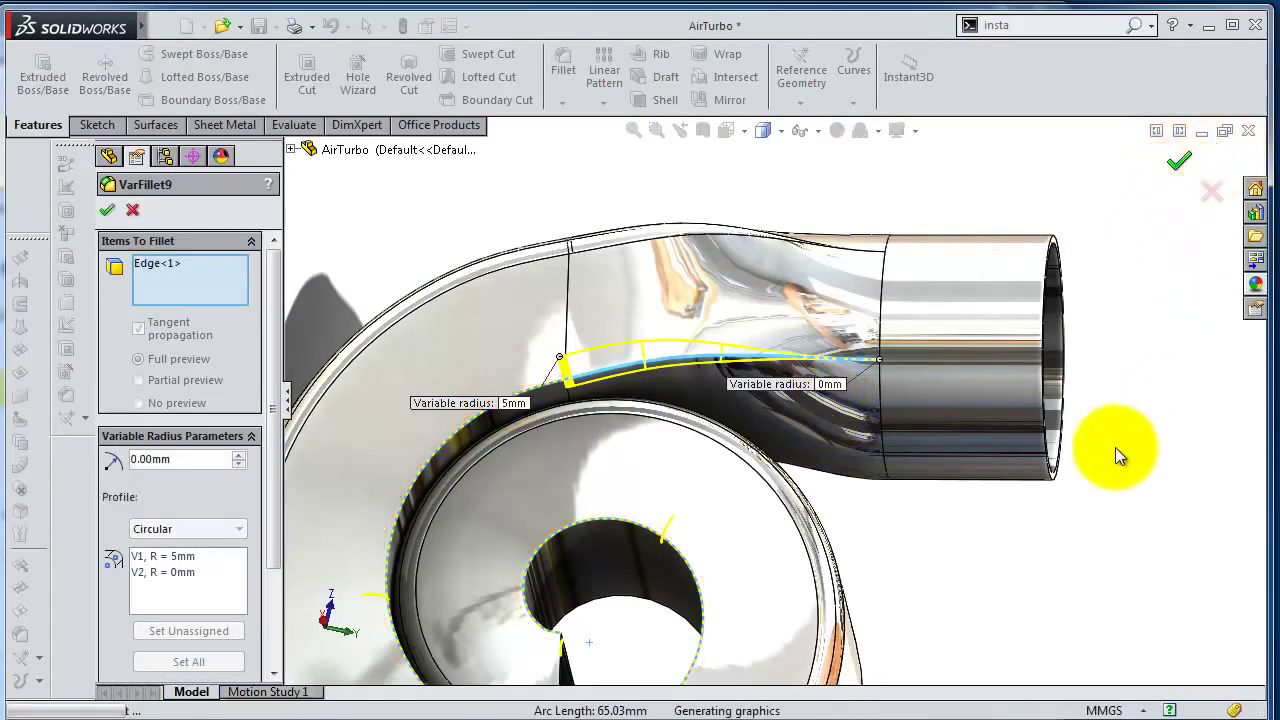
mouse_move(1093, 446)
middle_mouse_down()
mouse_move(1077, 491)
mouse_move(966, 520)
mouse_move(929, 500)
mouse_move(1020, 505)
mouse_move(971, 529)
mouse_move(971, 471)
mouse_move(1094, 534)
mouse_move(1200, 451)
middle_mouse_up()
scroll(1020, 505, "down", 5)
Sketch on the square centre face, converting its edges into a 125.25 mm outline as Sketch11.
scroll(1029, 494, "down", 3)
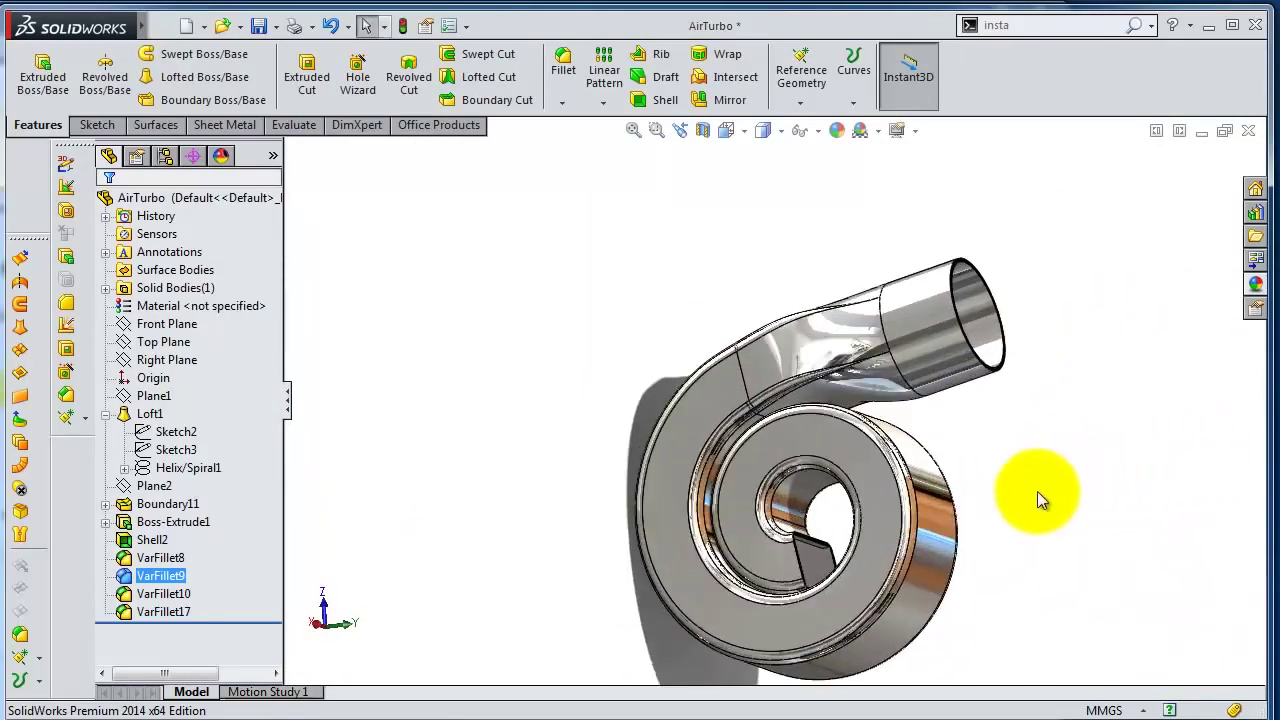
scroll(986, 609, "down", 3)
scroll(986, 609, "down", 2)
mouse_move(986, 609)
middle_mouse_down()
mouse_move(920, 551)
mouse_move(600, 386)
middle_mouse_up()
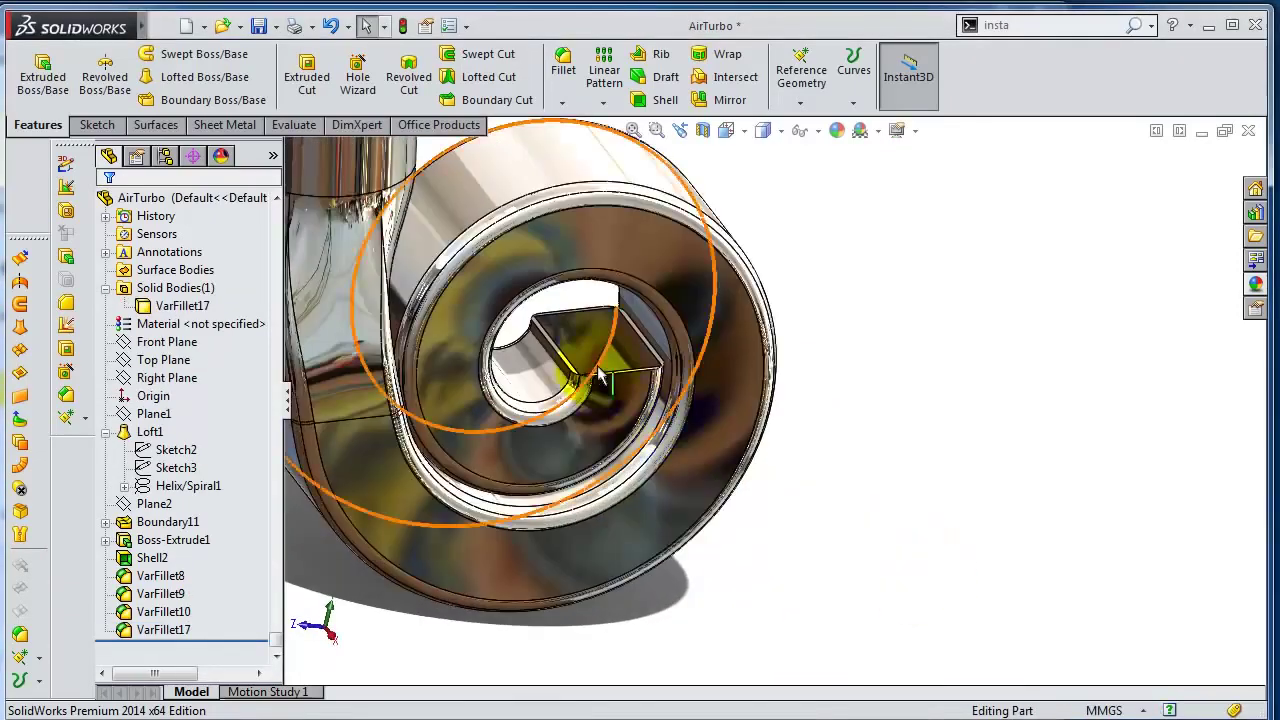
scroll(600, 386, "down", 3)
left_click(578, 386)
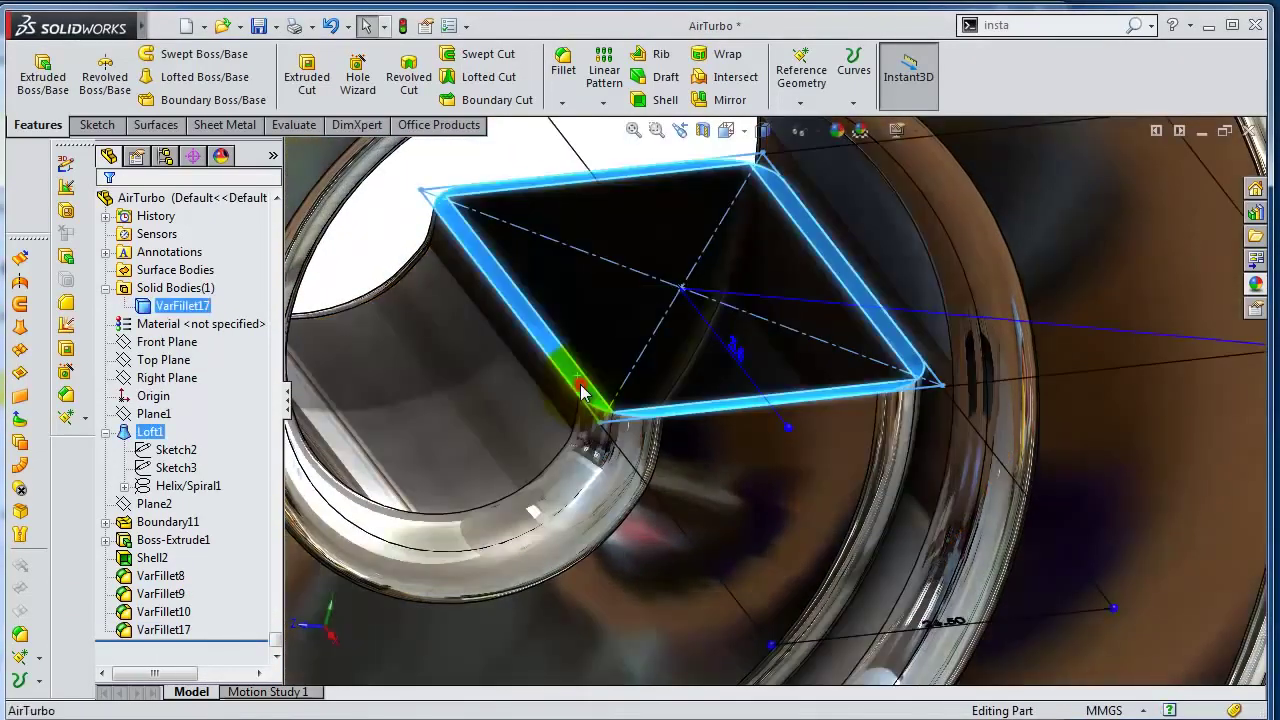
left_click(657, 322)
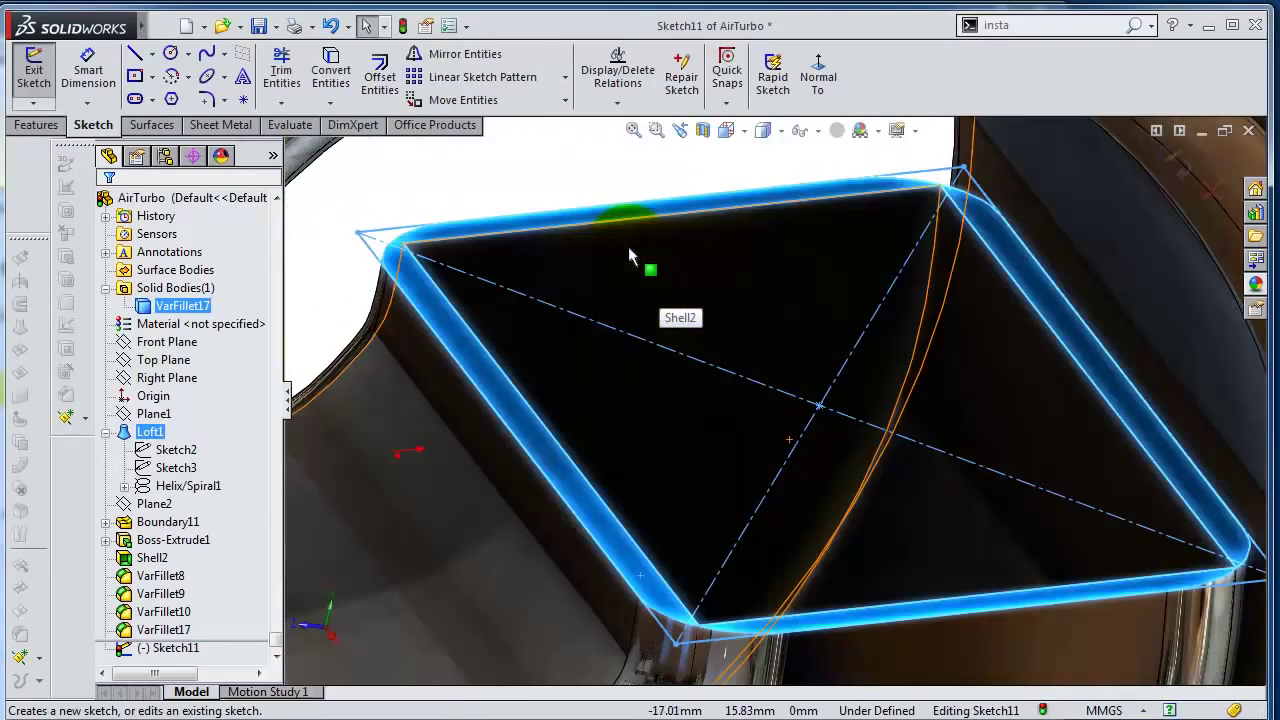
left_click(630, 226)
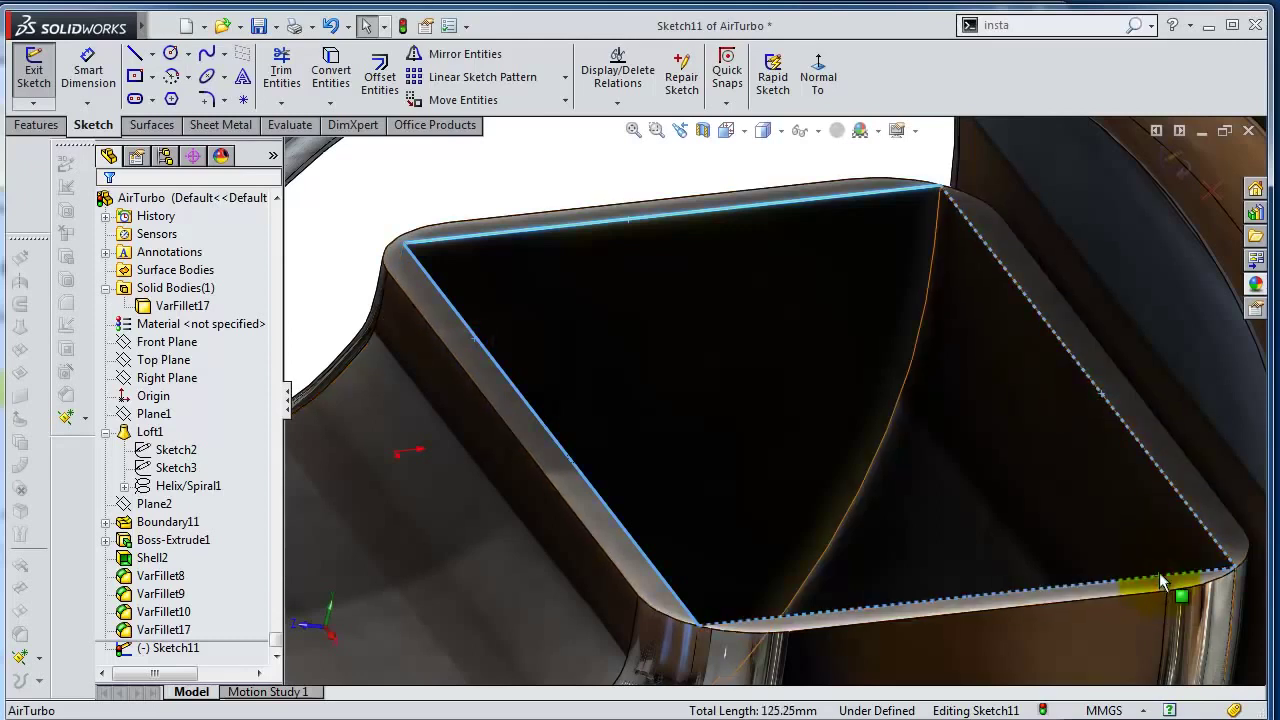
left_click(330, 70)
mouse_move(600, 194)
middle_mouse_down()
mouse_move(986, 286)
mouse_move(1228, 197)
middle_mouse_up()
left_click(1177, 158)
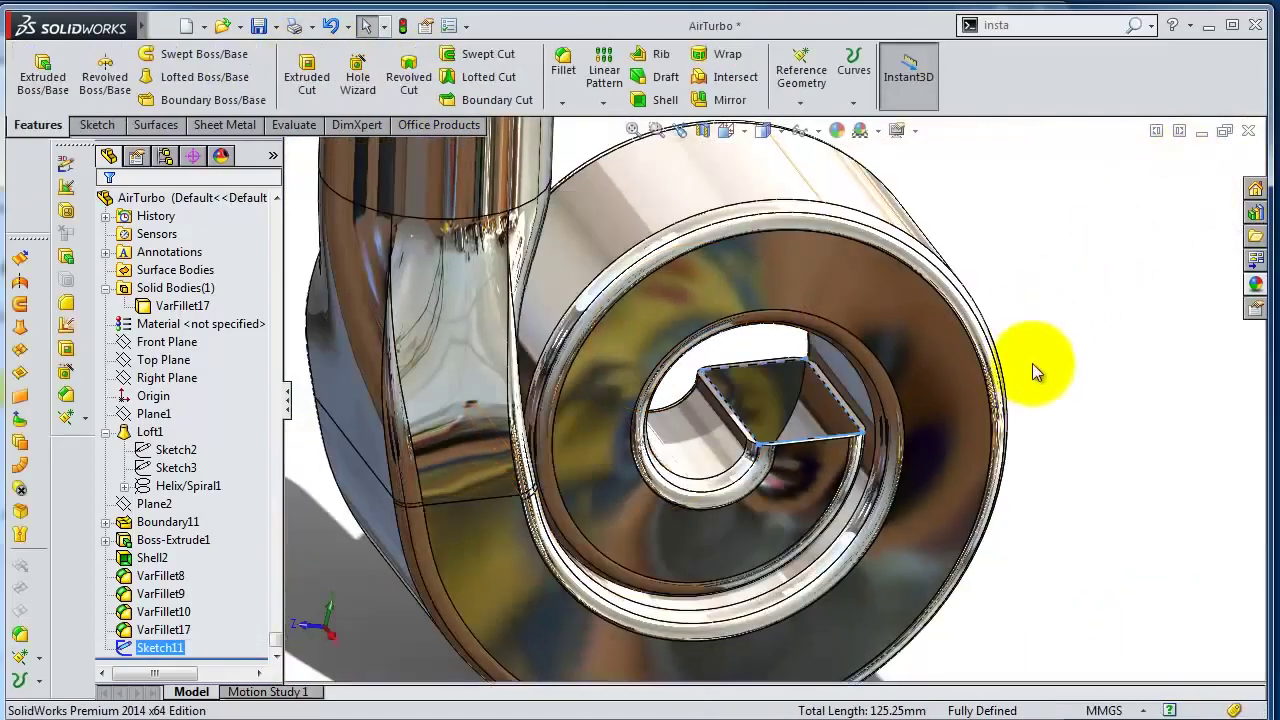
Start a sketch on the Right Plane, viewed face-on, and convert model edges into it.
mouse_move(1034, 366)
middle_mouse_down()
mouse_move(1019, 237)
mouse_move(971, 243)
middle_mouse_up()
left_click(160, 377)
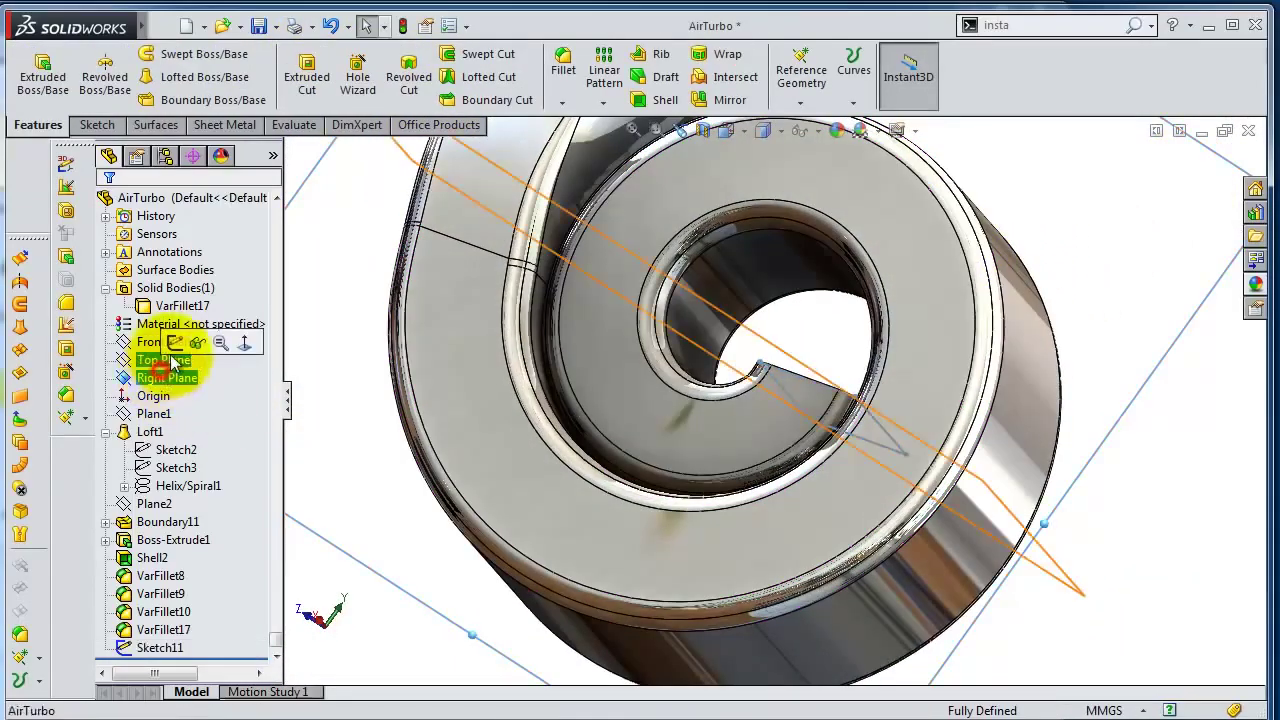
left_click(170, 342)
left_click(818, 75)
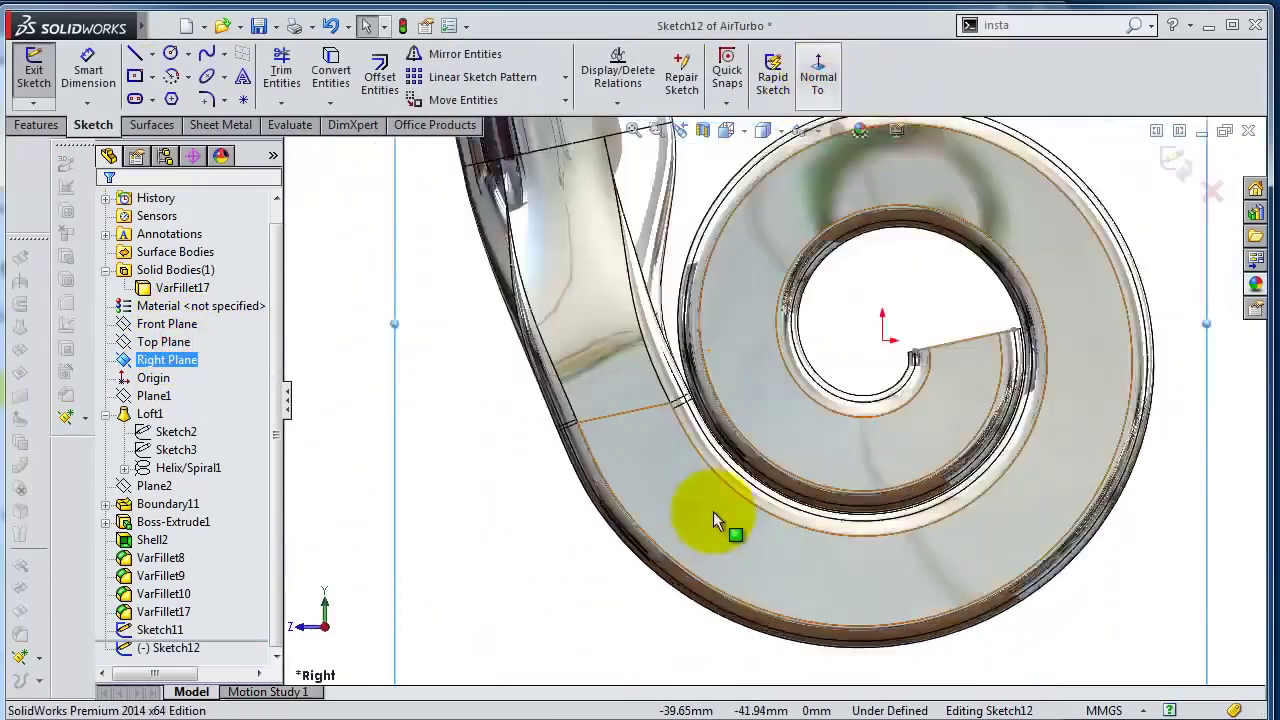
scroll(1020, 290, "down", 4)
scroll(1028, 214, "up", 2)
scroll(1024, 210, "up", 1)
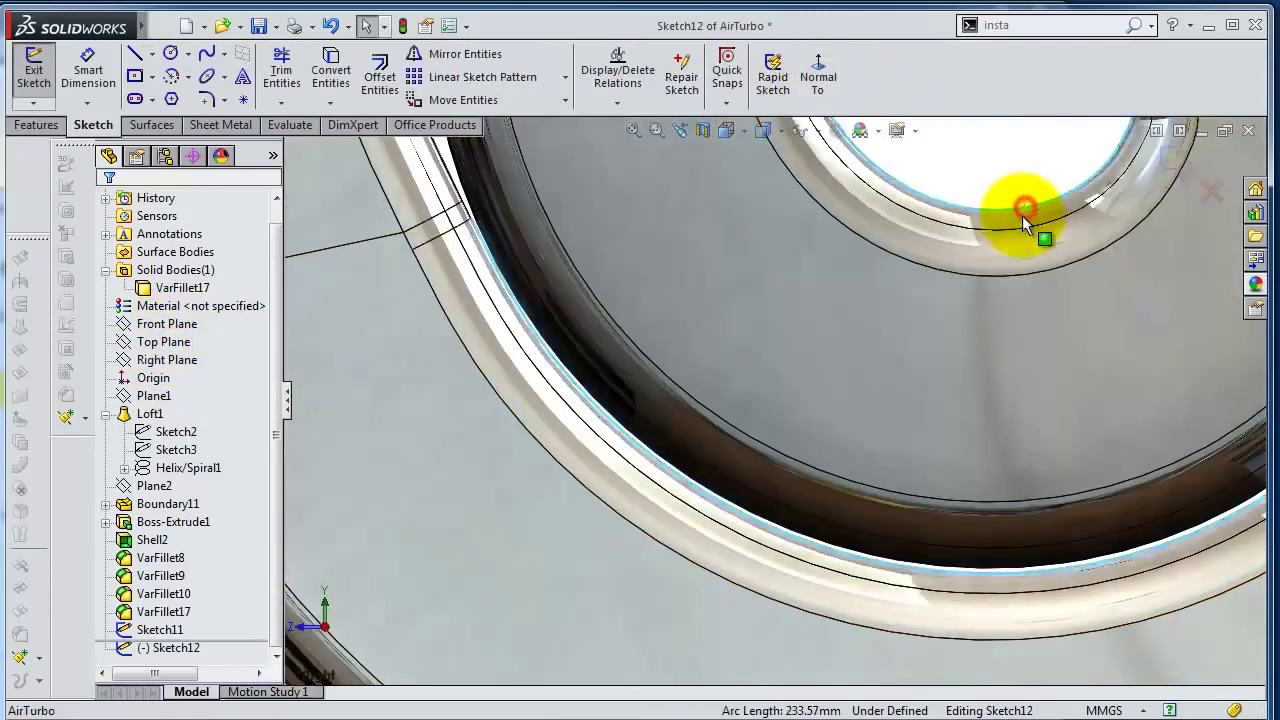
scroll(1018, 225, "up", 2)
left_click(331, 70)
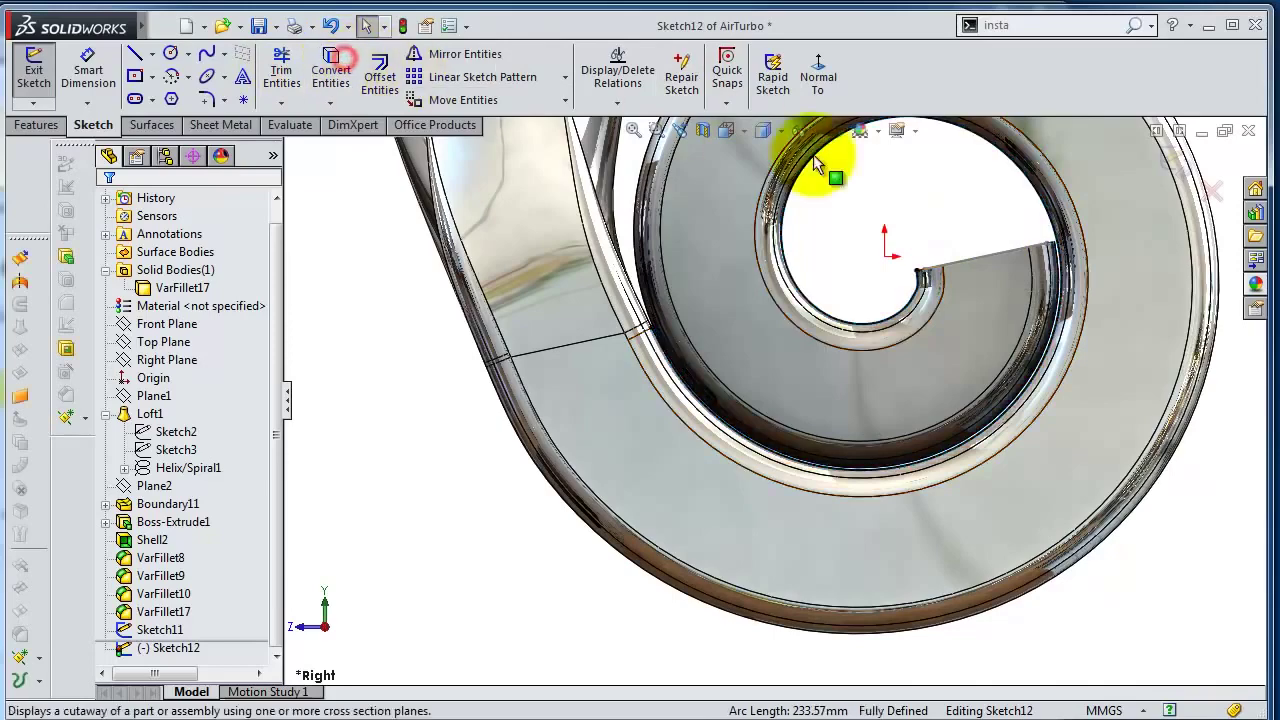
scroll(885, 183, "down", 2)
Draw a straight line from the spiral's inner endpoint to the outer model edge.
left_click(135, 54)
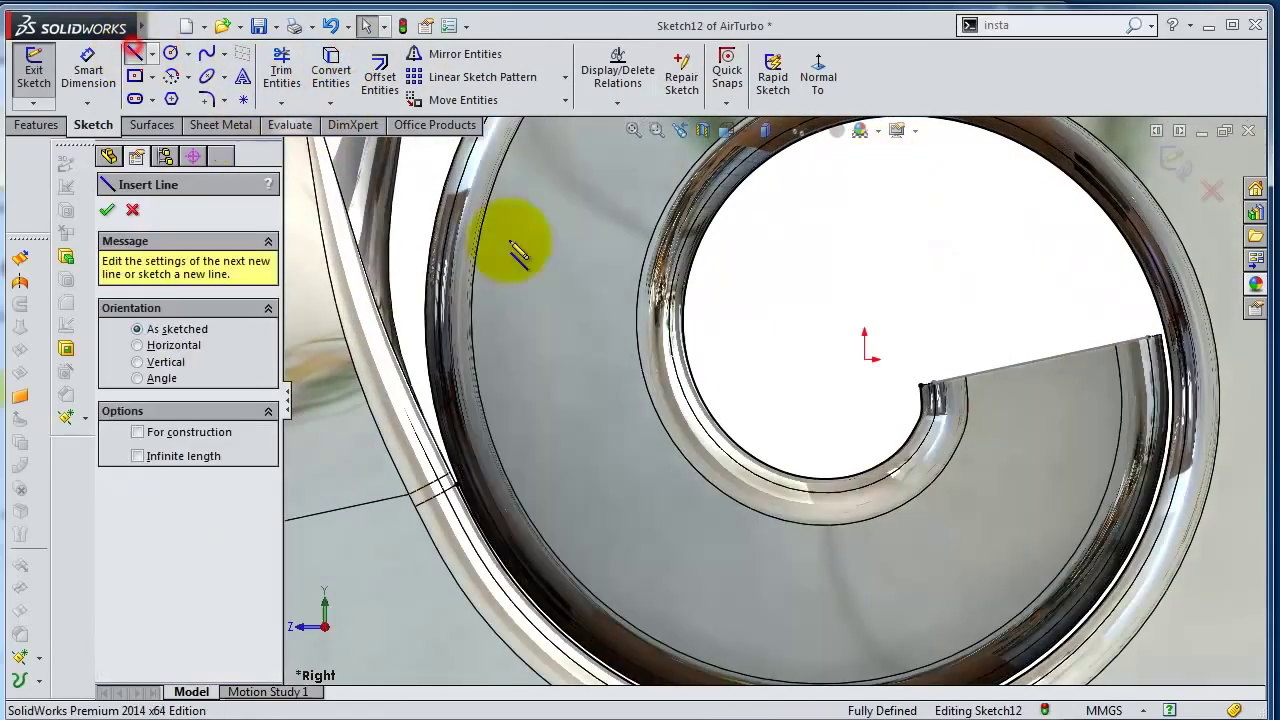
left_click(930, 390)
scroll(1100, 330, "down", 3)
scroll(1120, 350, "down", 2)
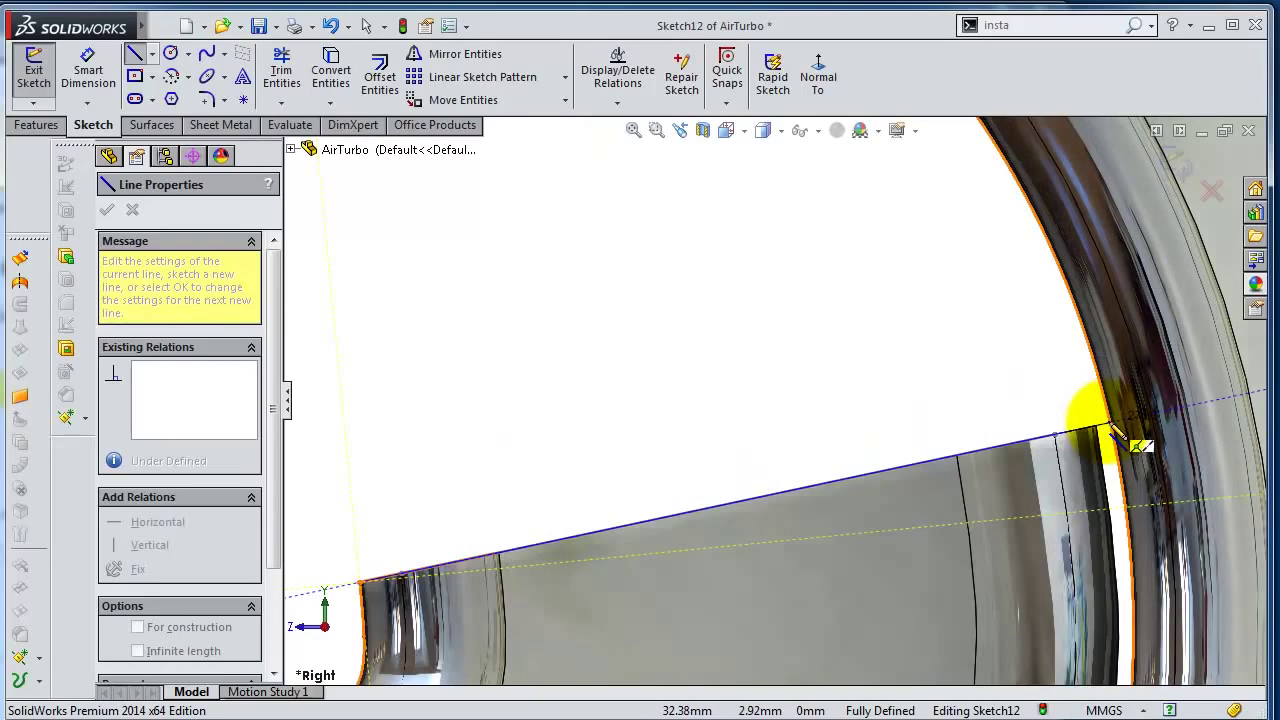
left_click(1111, 424)
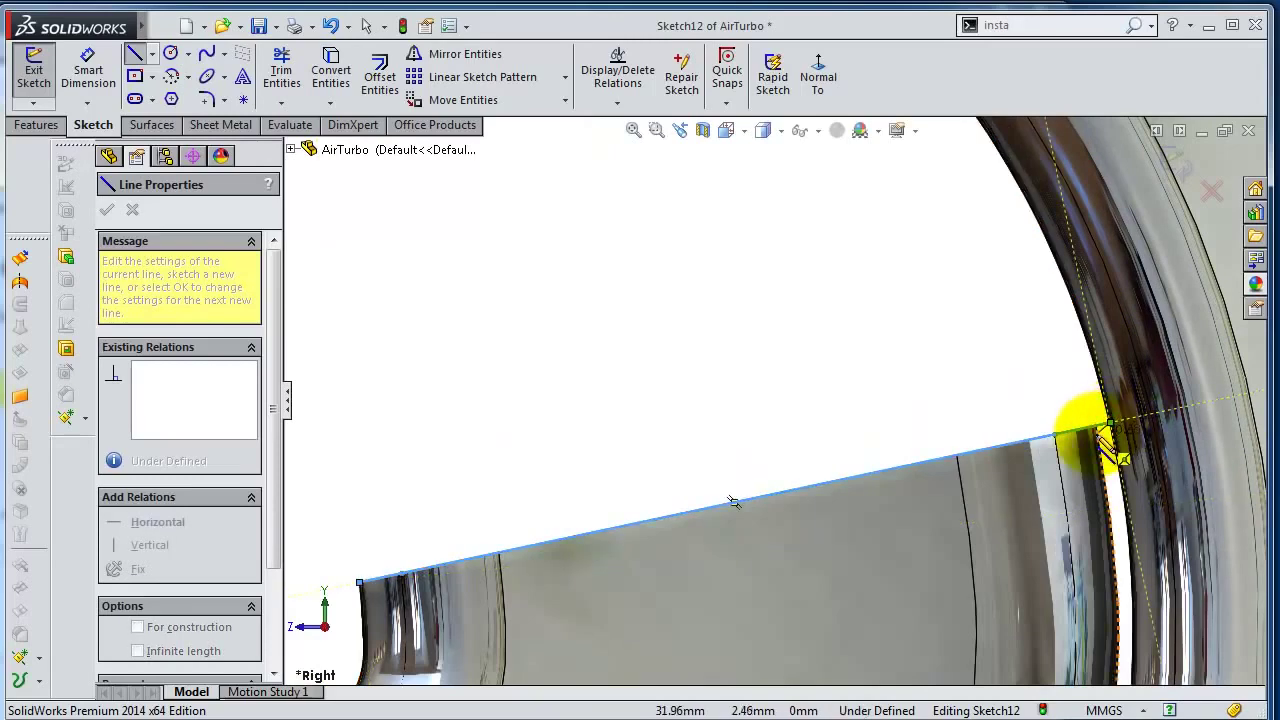
key("Escape")
scroll(1110, 420, "down", 1)
scroll(1010, 413, "down", 1)
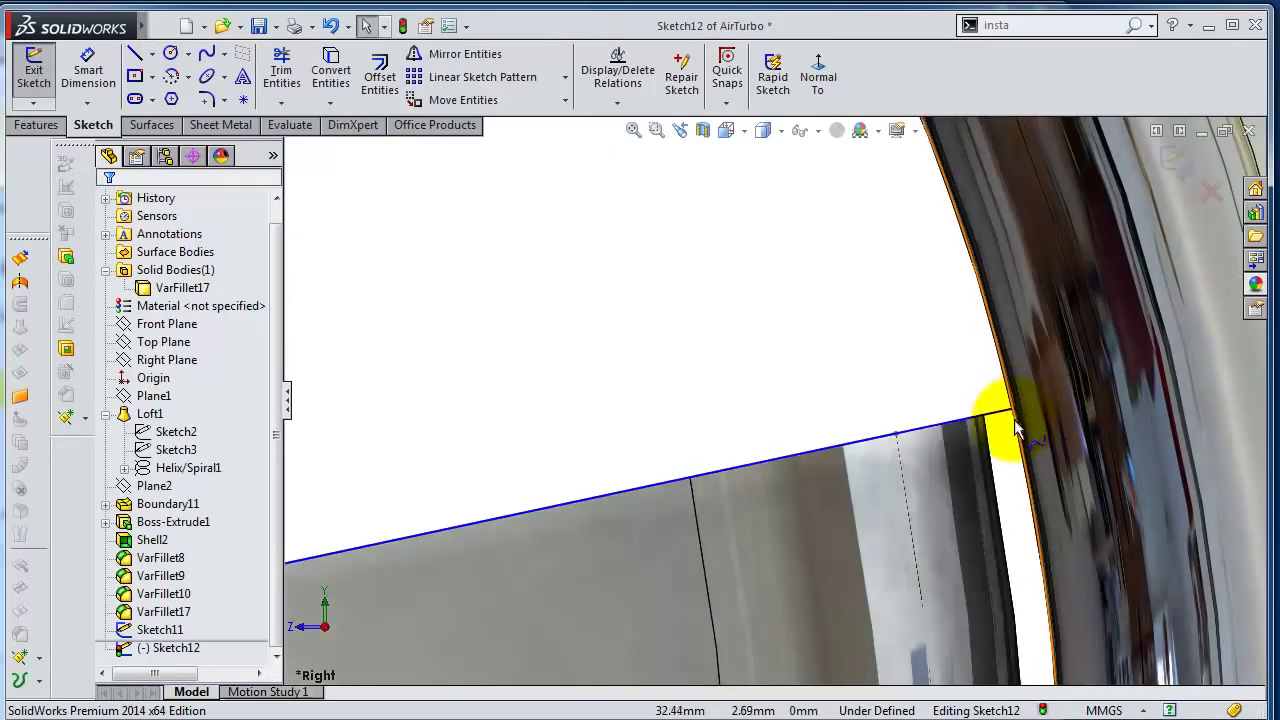
scroll(990, 385, "down", 1)
Add Coincident relations at the spline and line endpoints, fully defining the sketch.
left_click(978, 448)
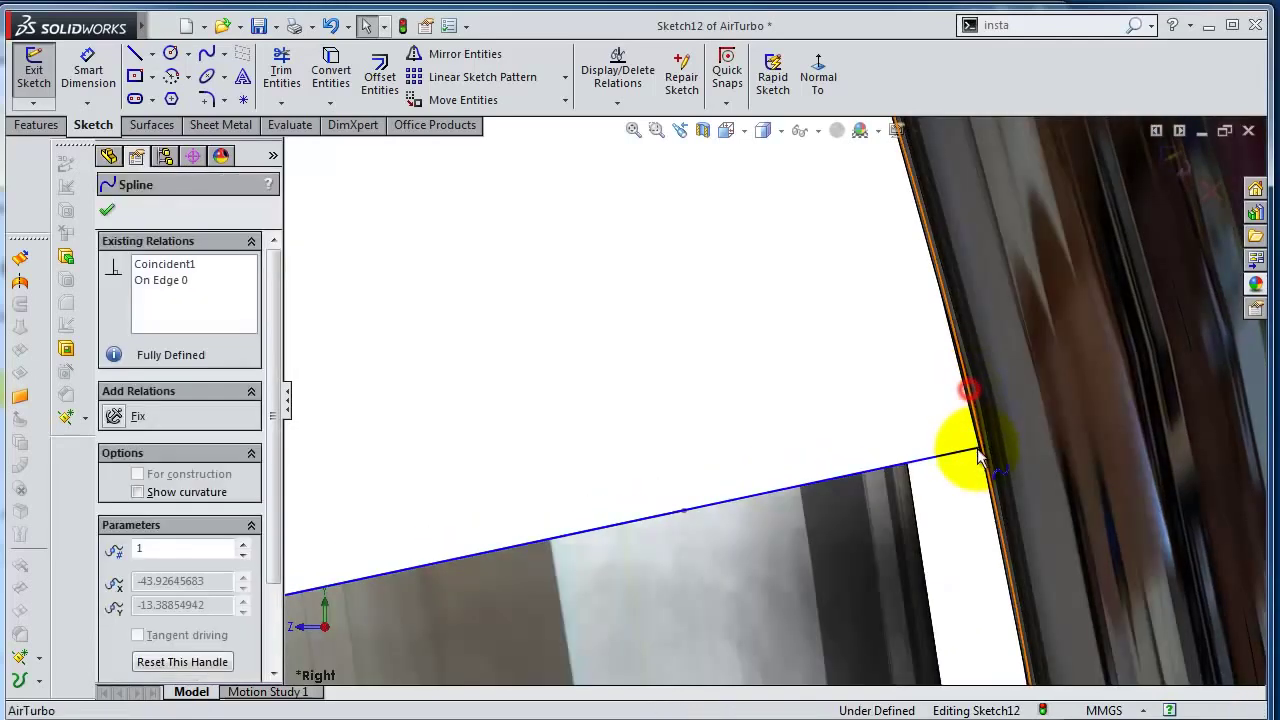
left_click(982, 451, "ctrl")
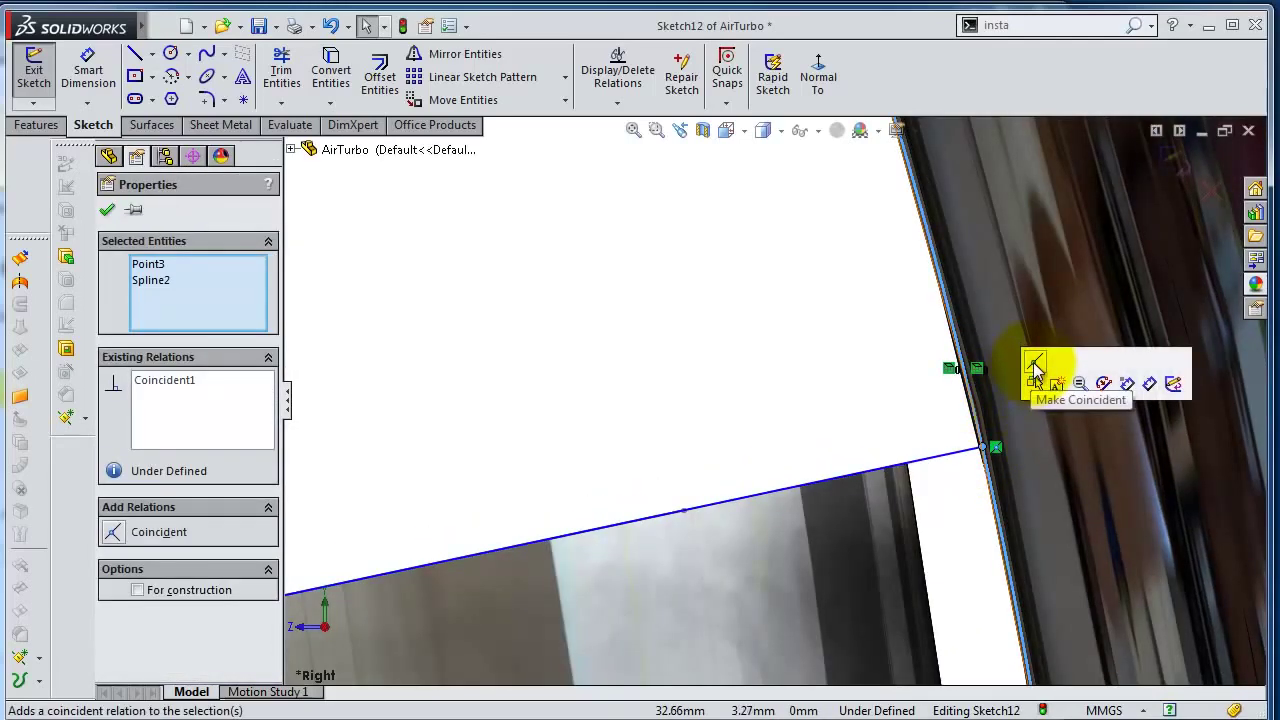
left_click(1035, 372)
left_click(919, 390)
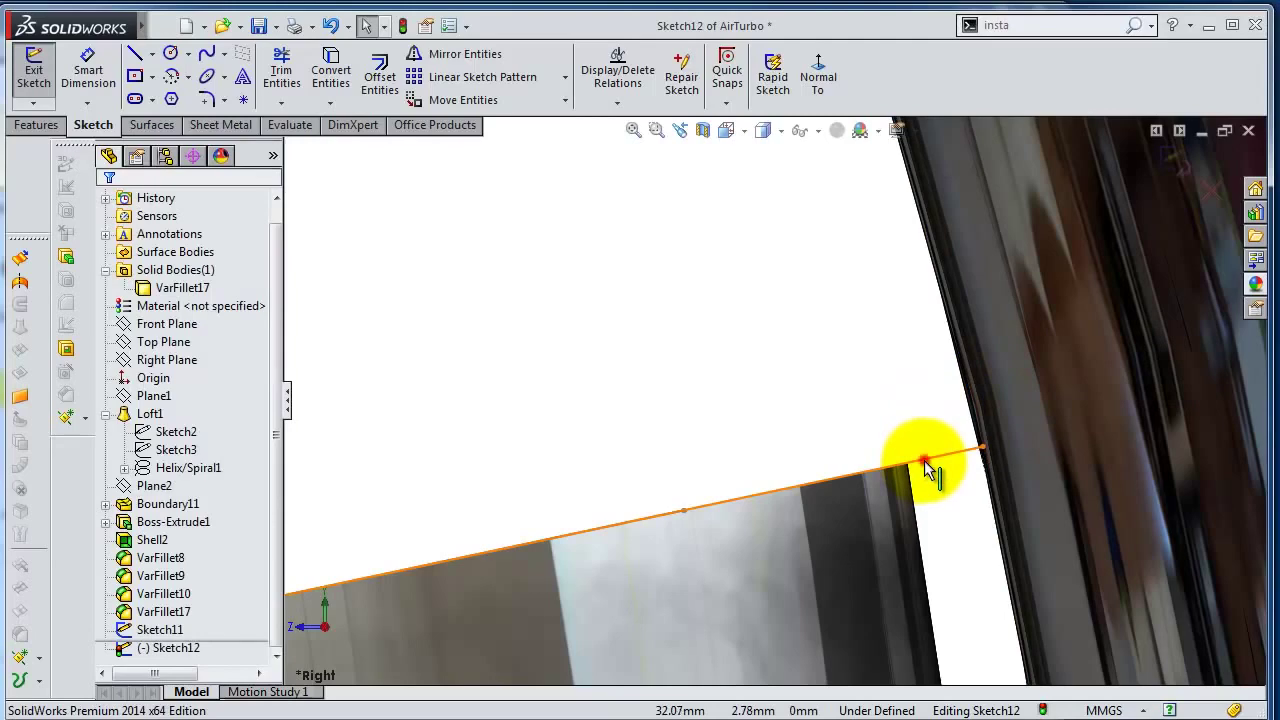
left_click(904, 474)
left_click(908, 465, "ctrl")
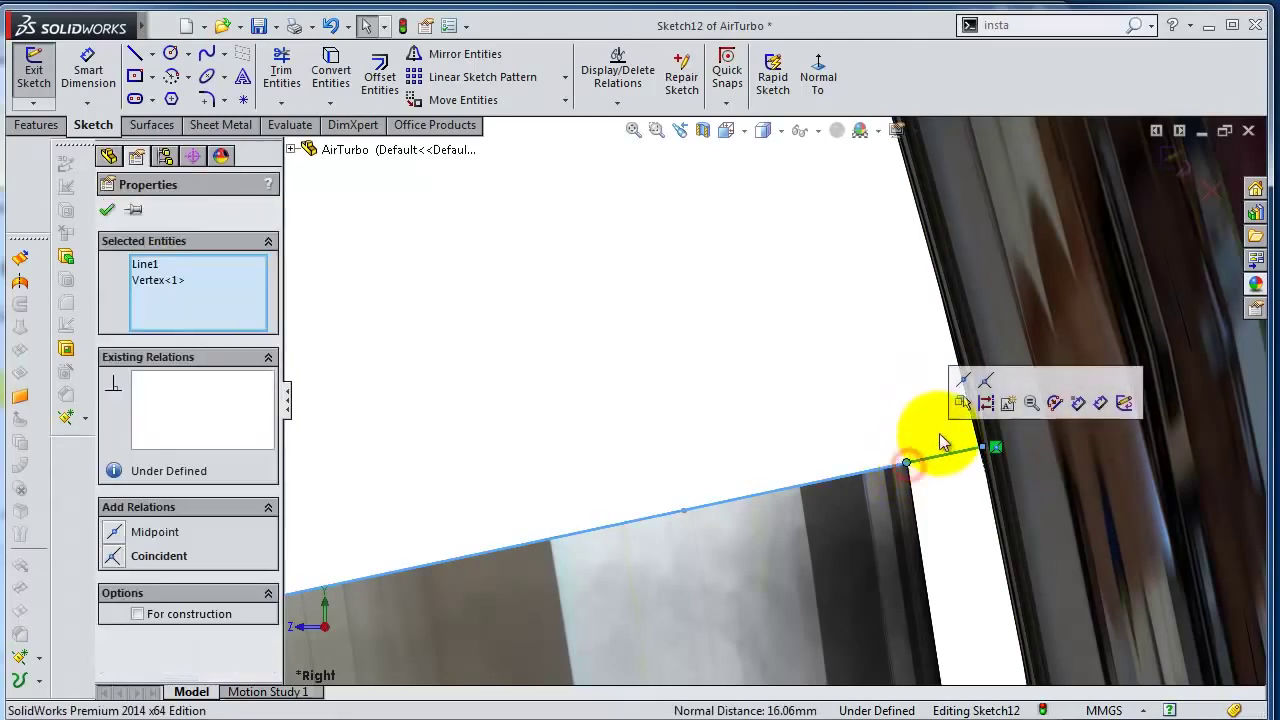
left_click(981, 378)
left_click(857, 388)
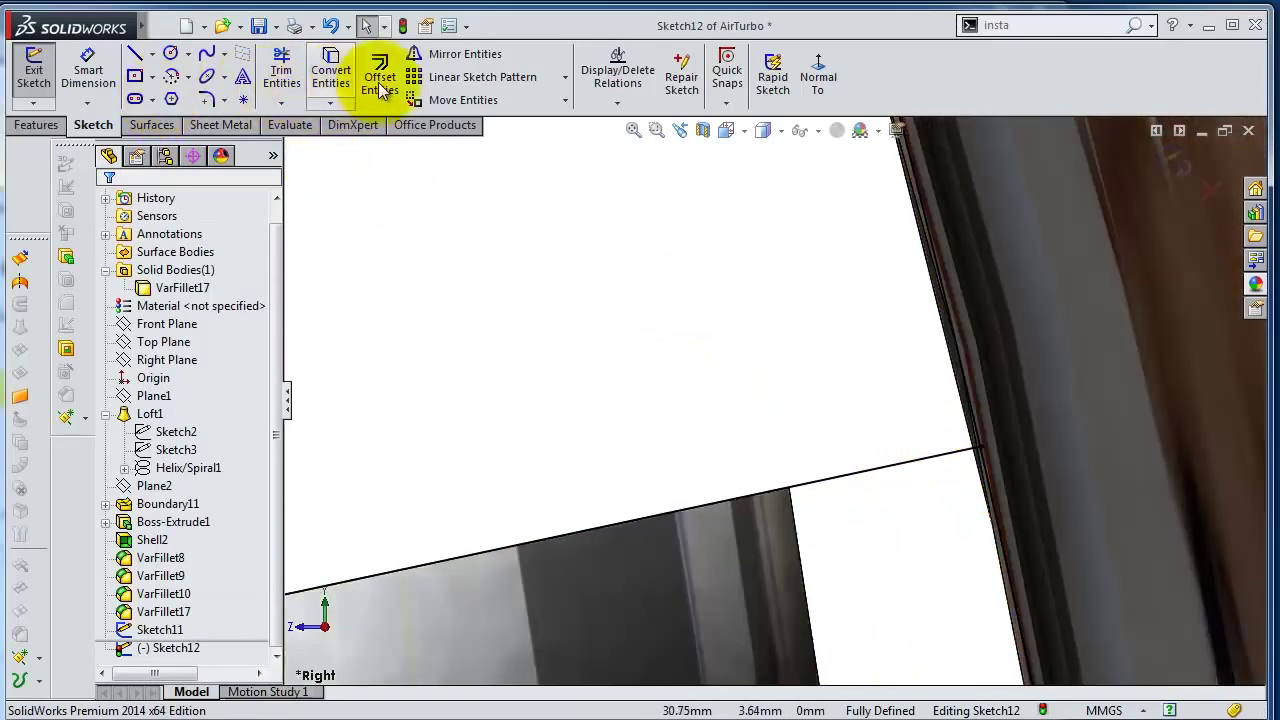
Trim away the leftover sketch segment beyond the new line.
left_click(282, 70)
left_click_drag(936, 512, 1033, 531)
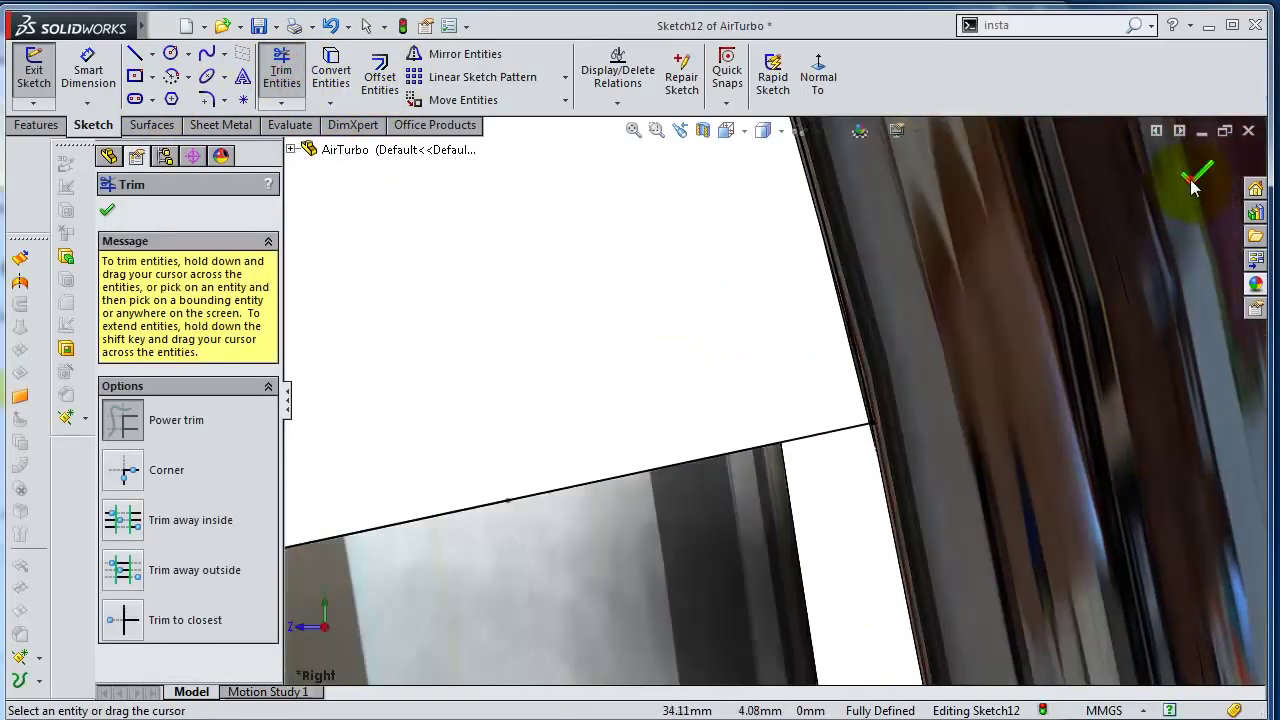
left_click(1192, 182)
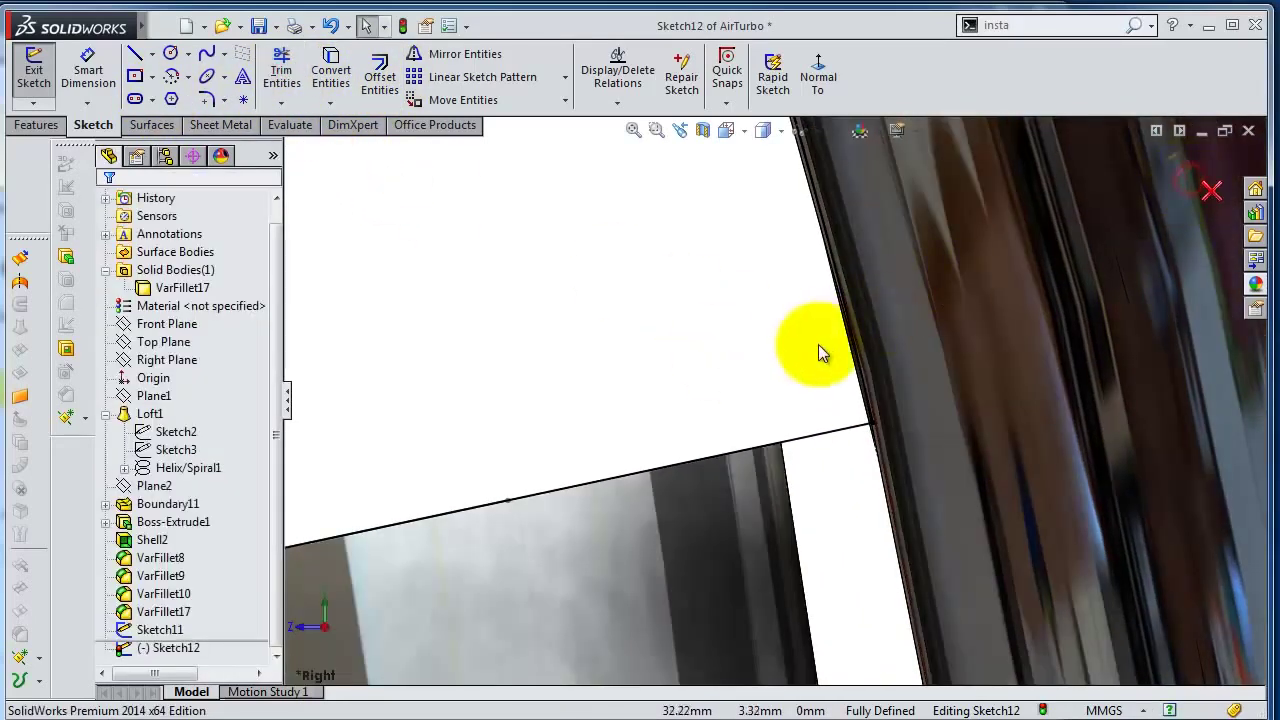
scroll(720, 367, "up", 3)
scroll(700, 365, "up", 3)
scroll(600, 362, "up", 4)
scroll(584, 370, "down", 3)
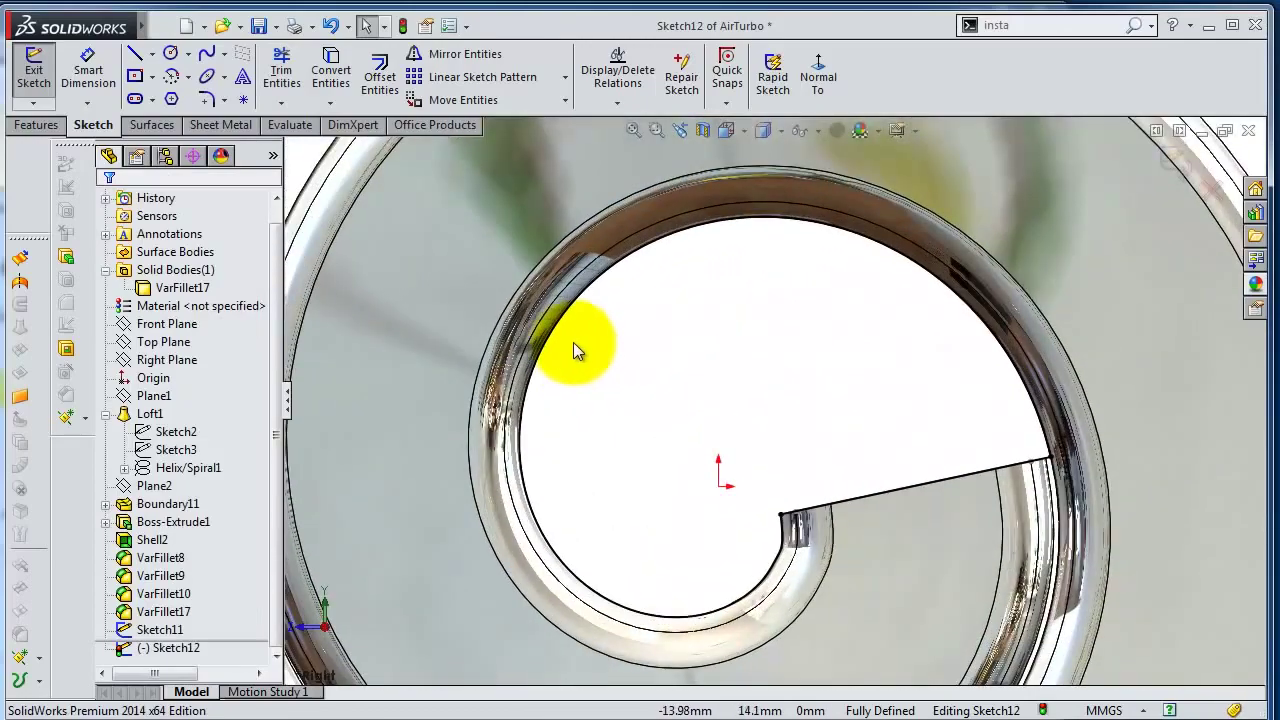
Surface-extrude Sketch12 in both directions, each Up To Vertex, producing Surface-Extrude3.
left_click(20, 262)
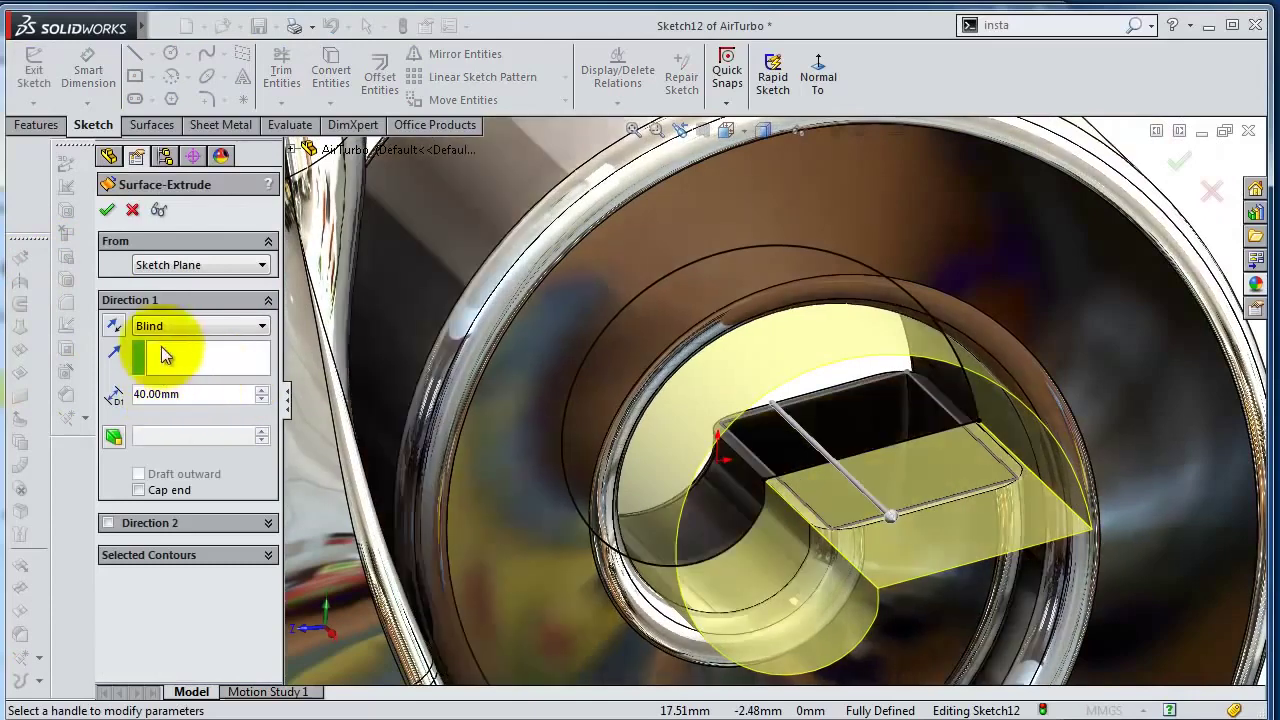
left_click(180, 327)
left_click(194, 360)
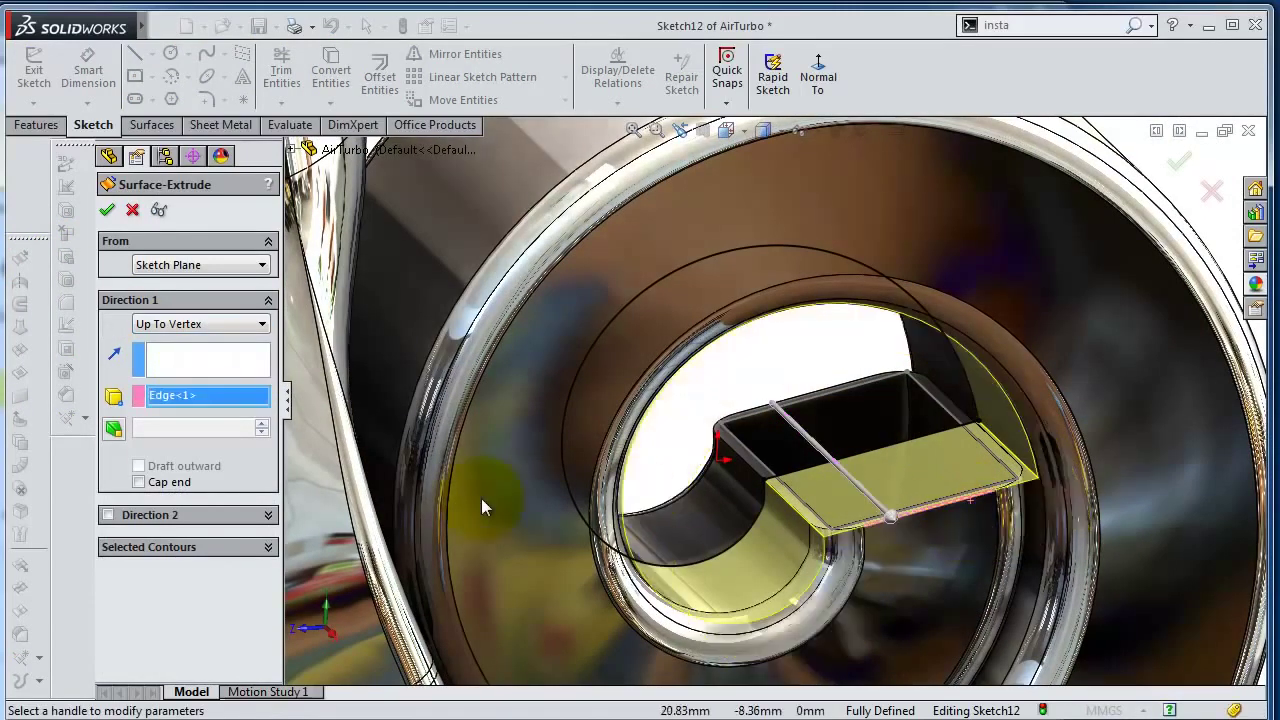
left_click(108, 514)
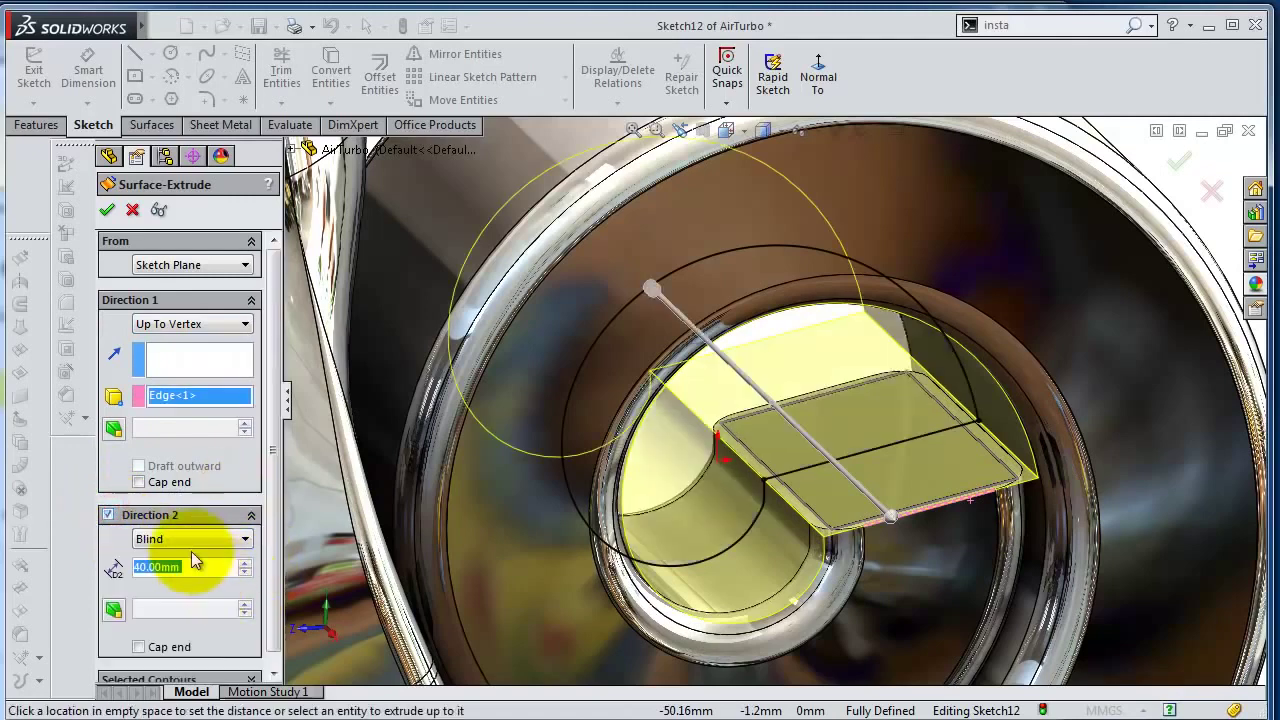
left_click(193, 540)
left_click(237, 583)
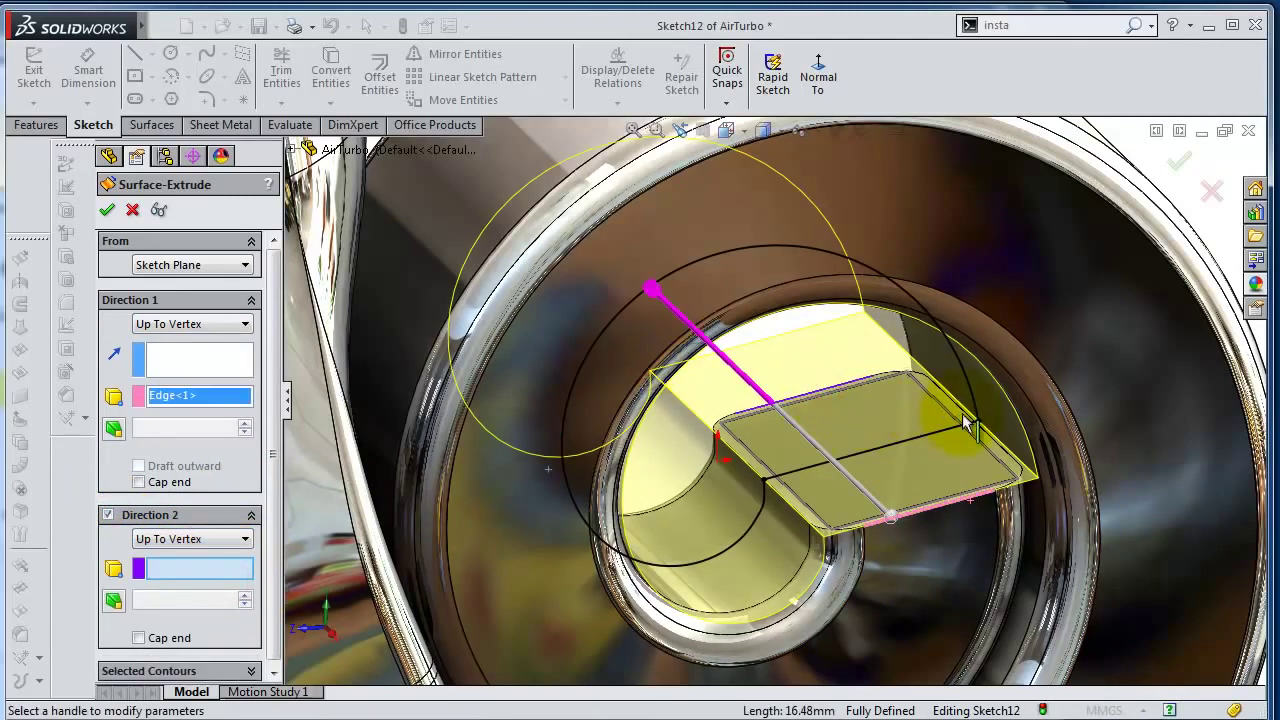
left_click(965, 423)
left_click(1177, 162)
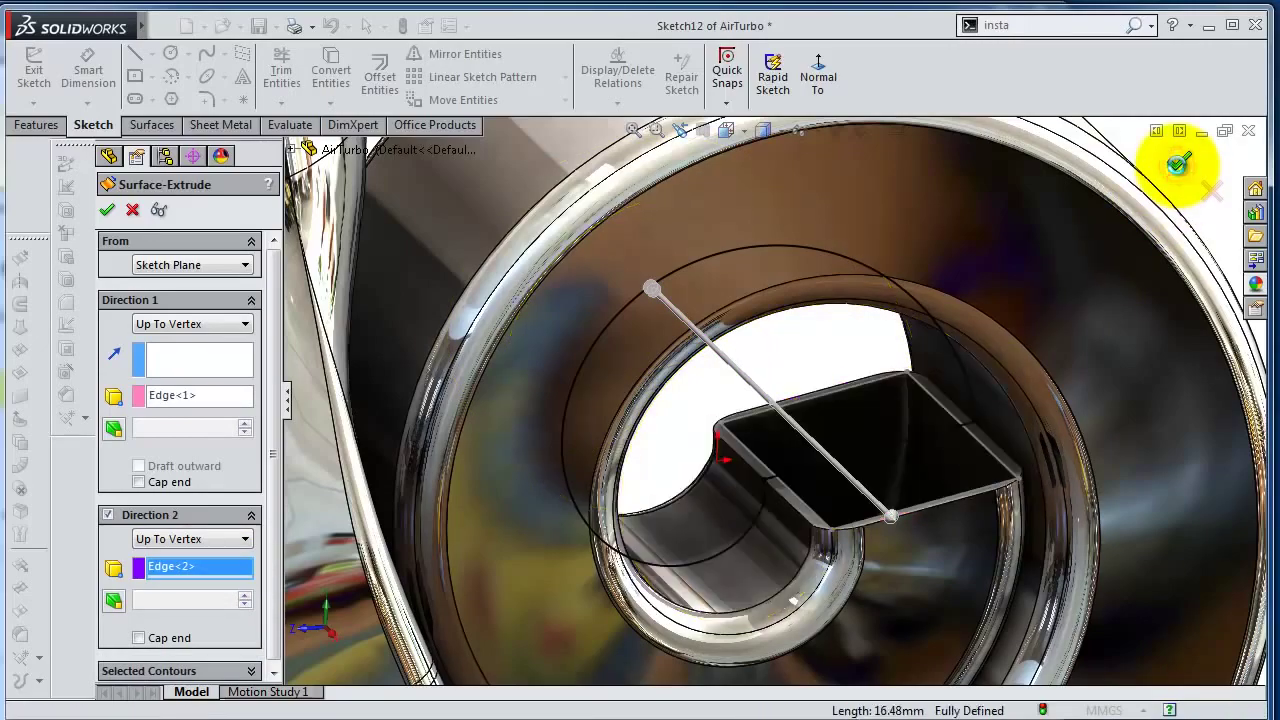
middle_click_drag(916, 508, 931, 485)
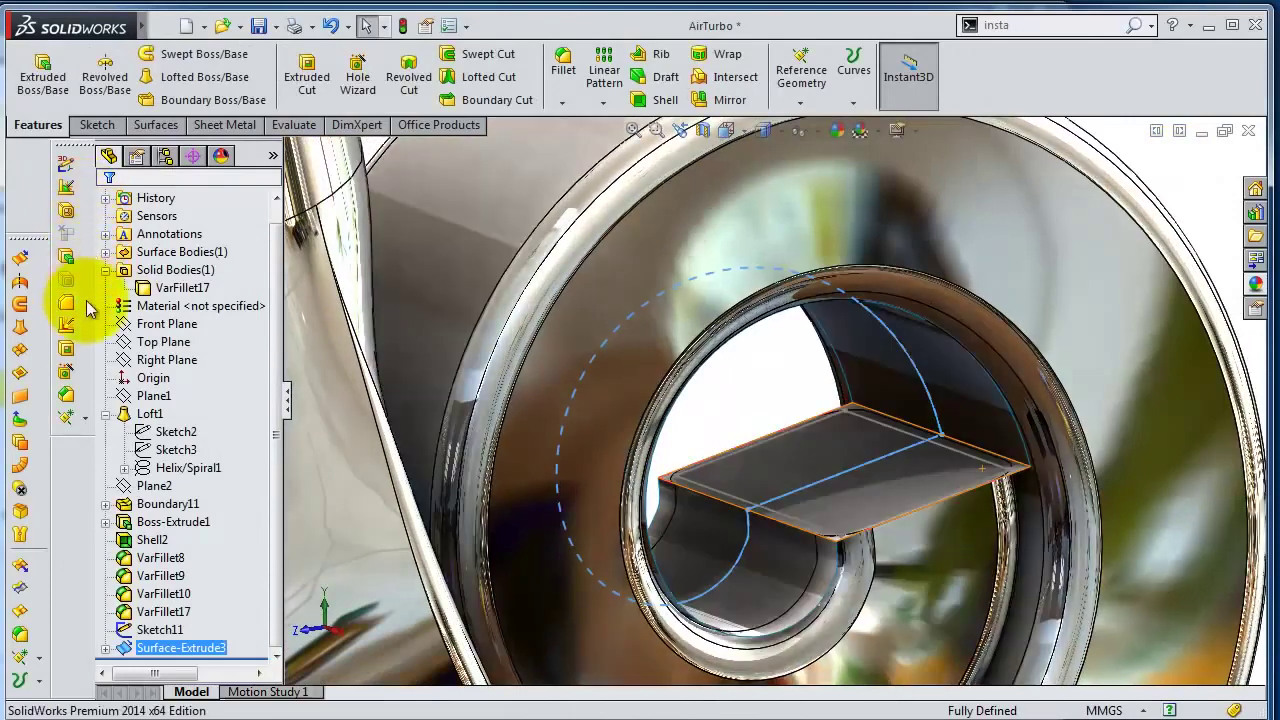
Abandon a first planar surface attempt and hide the solid body to expose the surfaces.
left_click(30, 395)
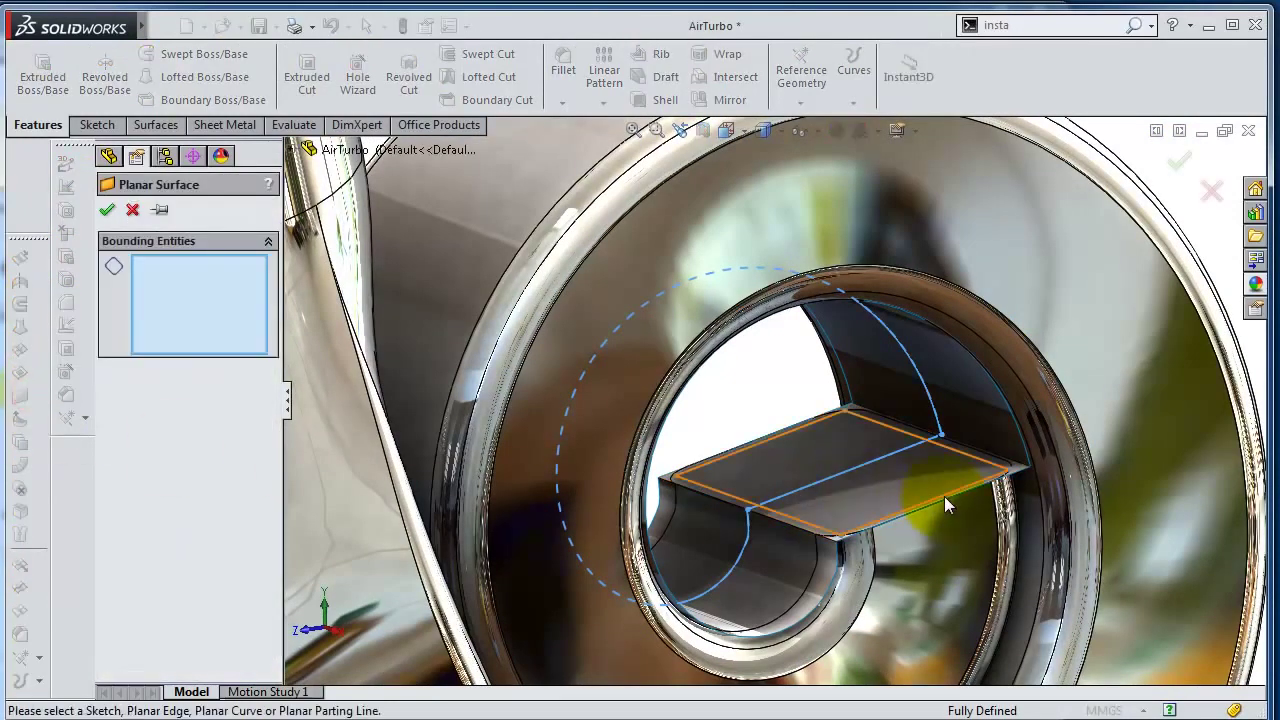
left_click(1017, 425)
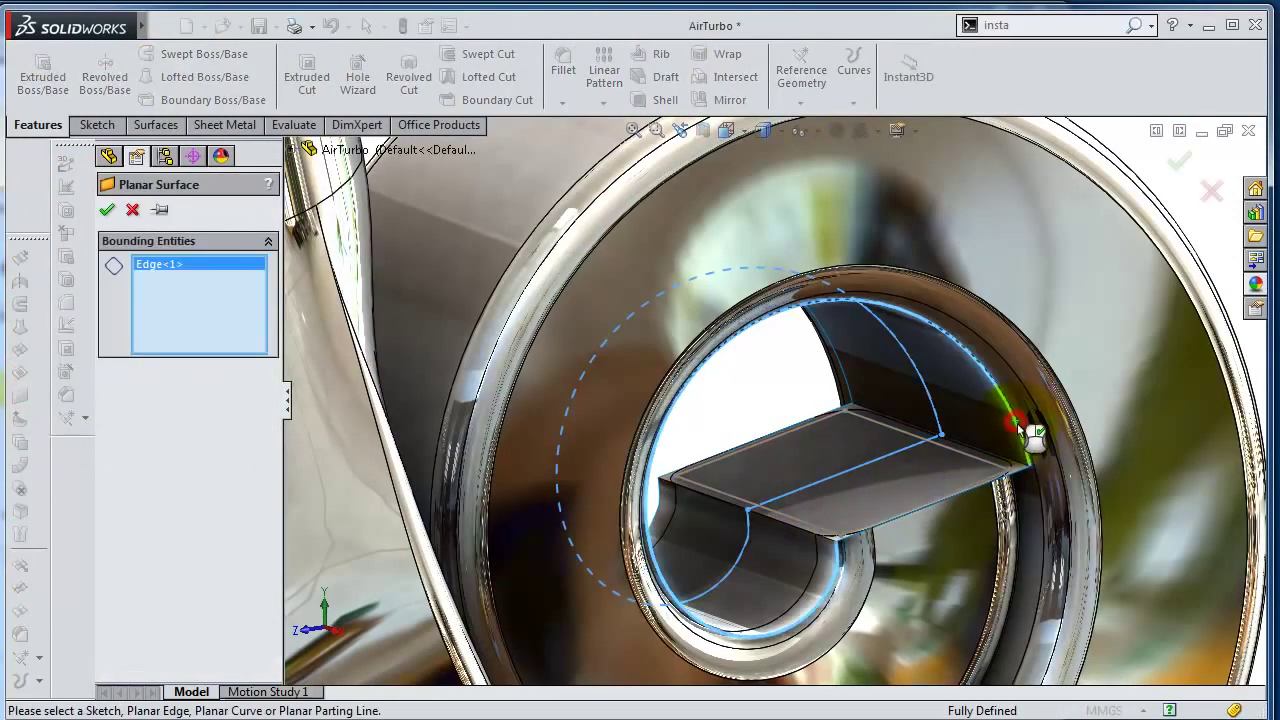
left_click(130, 210)
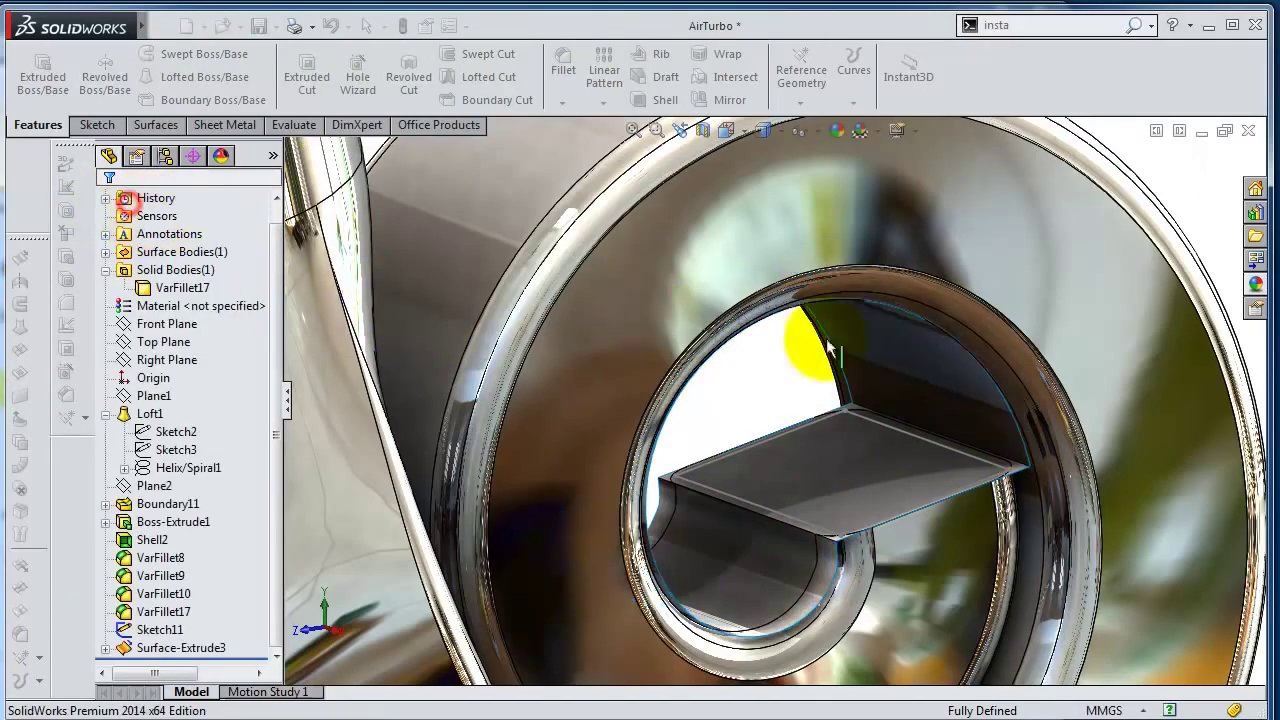
left_click(926, 230)
left_click(970, 175)
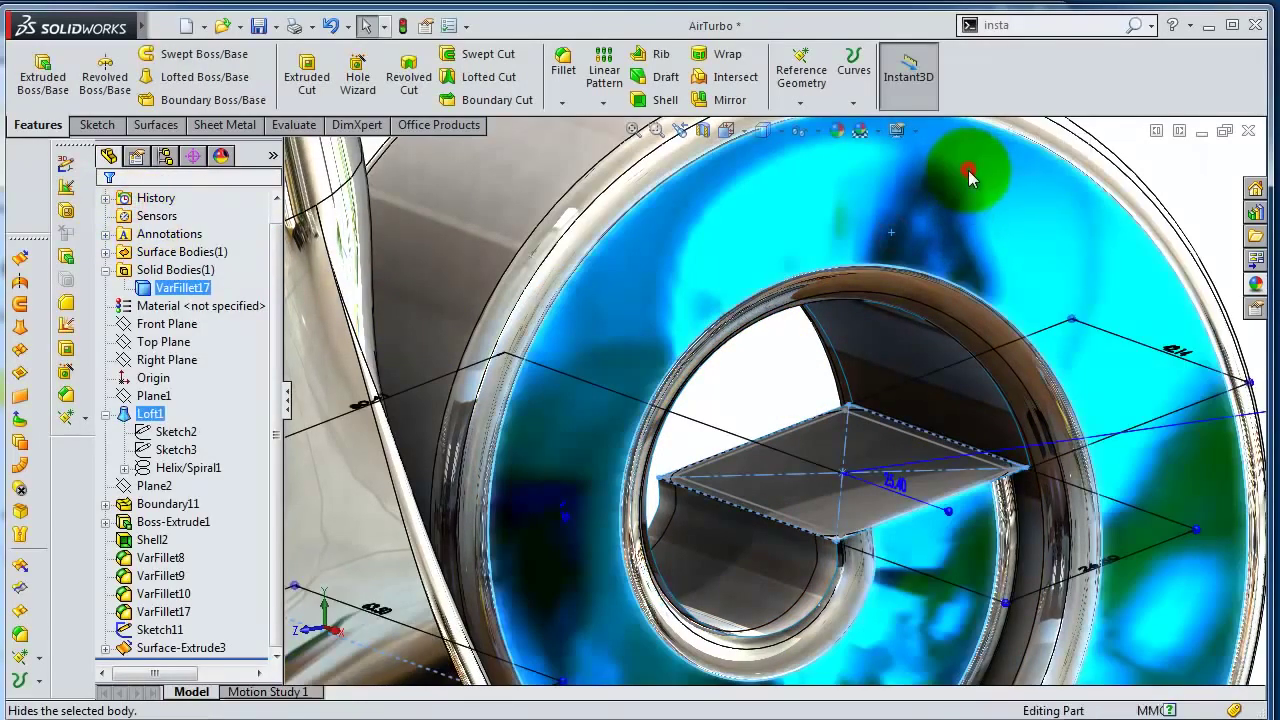
middle_click_drag(805, 225, 818, 250)
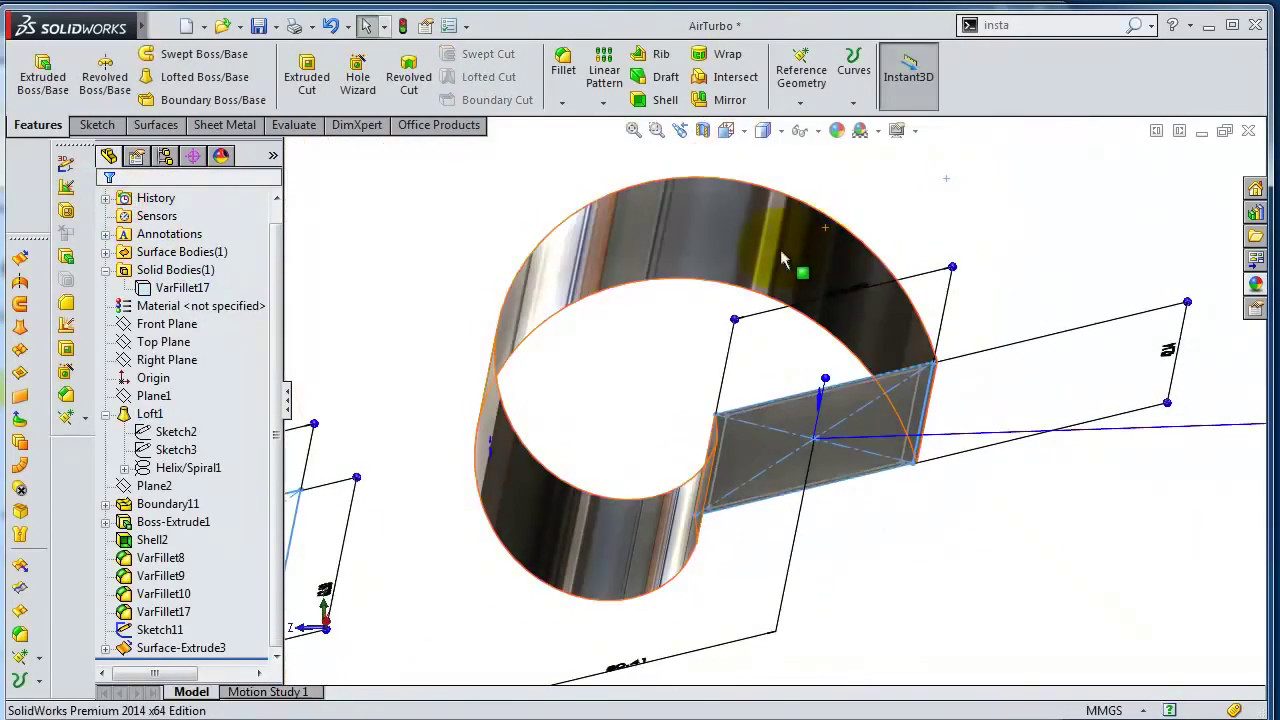
Cap one end with a planar surface bounded by the curved and straight edges.
left_click(20, 395)
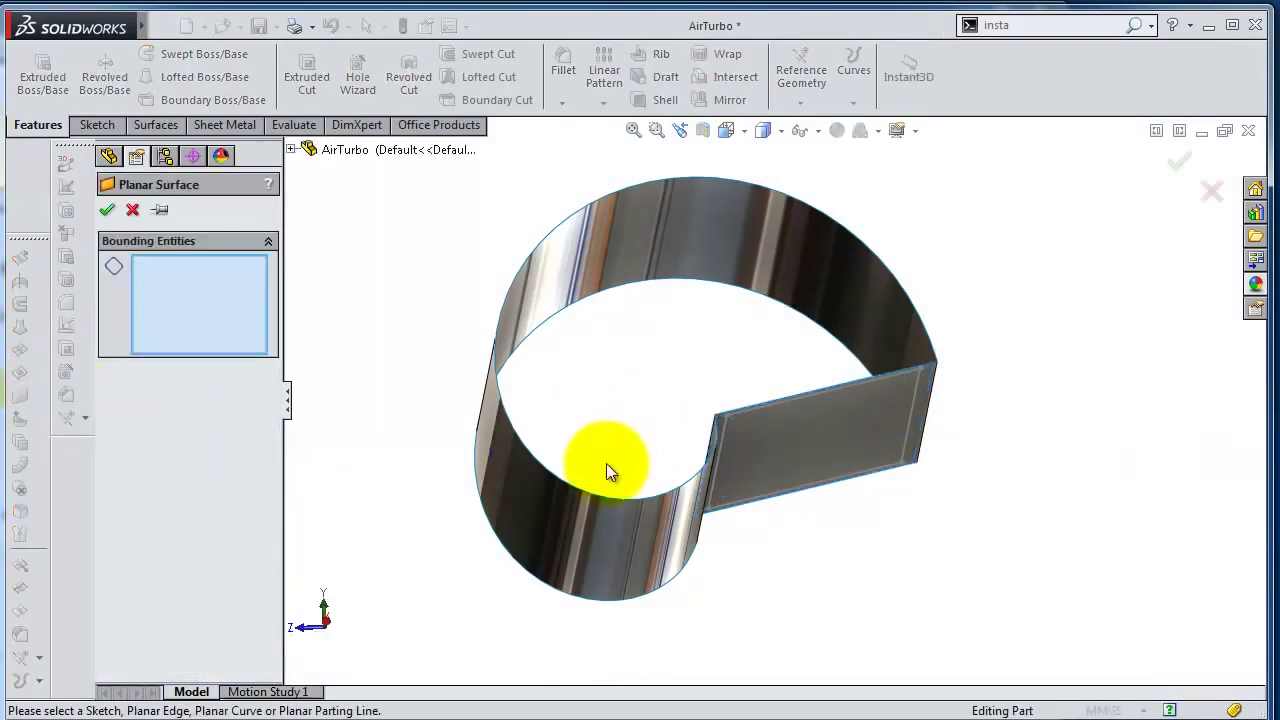
left_click(603, 496)
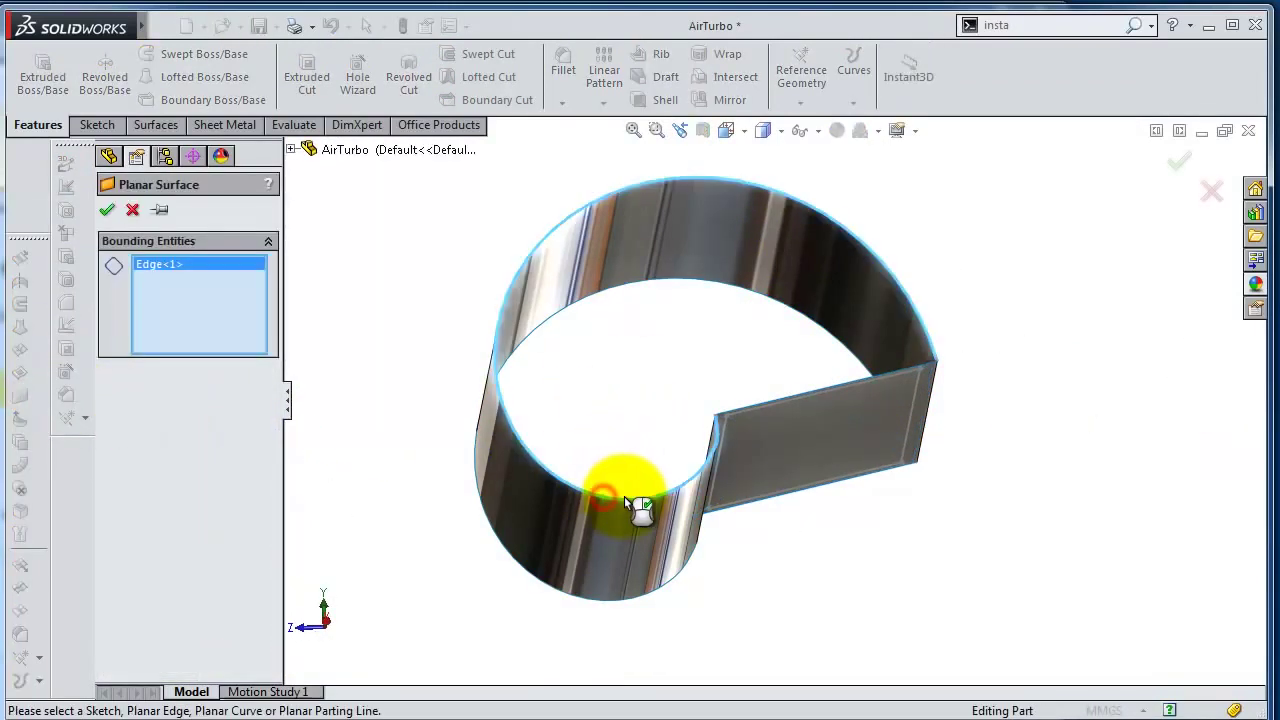
left_click(745, 418)
key("Return")
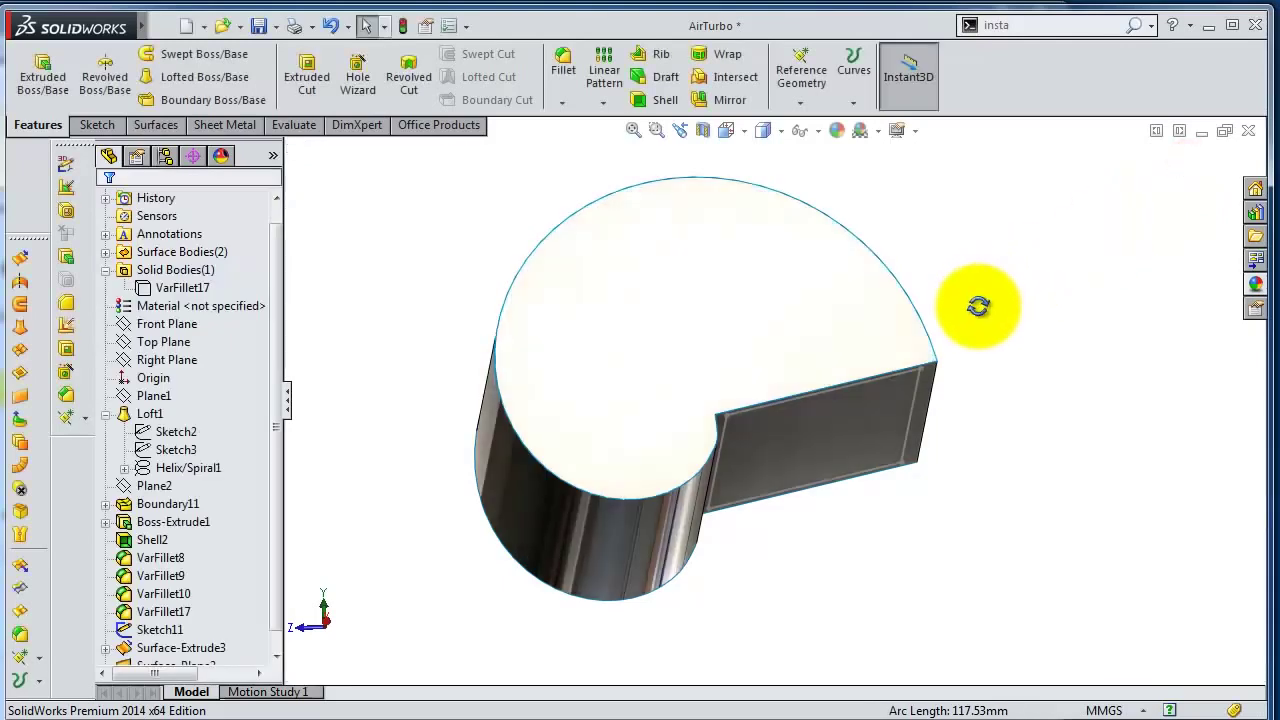
mouse_move(980, 306)
middle_mouse_down()
mouse_move(791, 357)
mouse_move(694, 337)
middle_mouse_up()
Create a second planar cap, replacing the Sketch11 boundary with the second model edge.
left_click(19, 397)
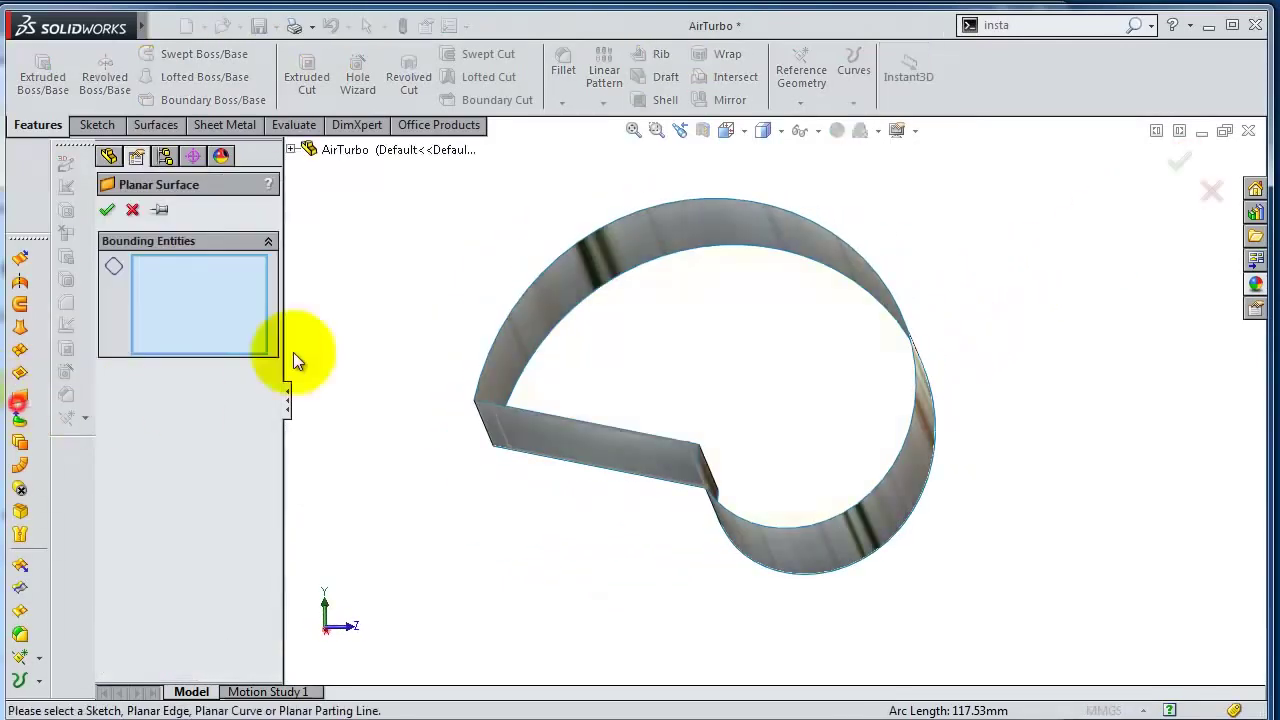
left_click(574, 421)
scroll(592, 418, "down", 5)
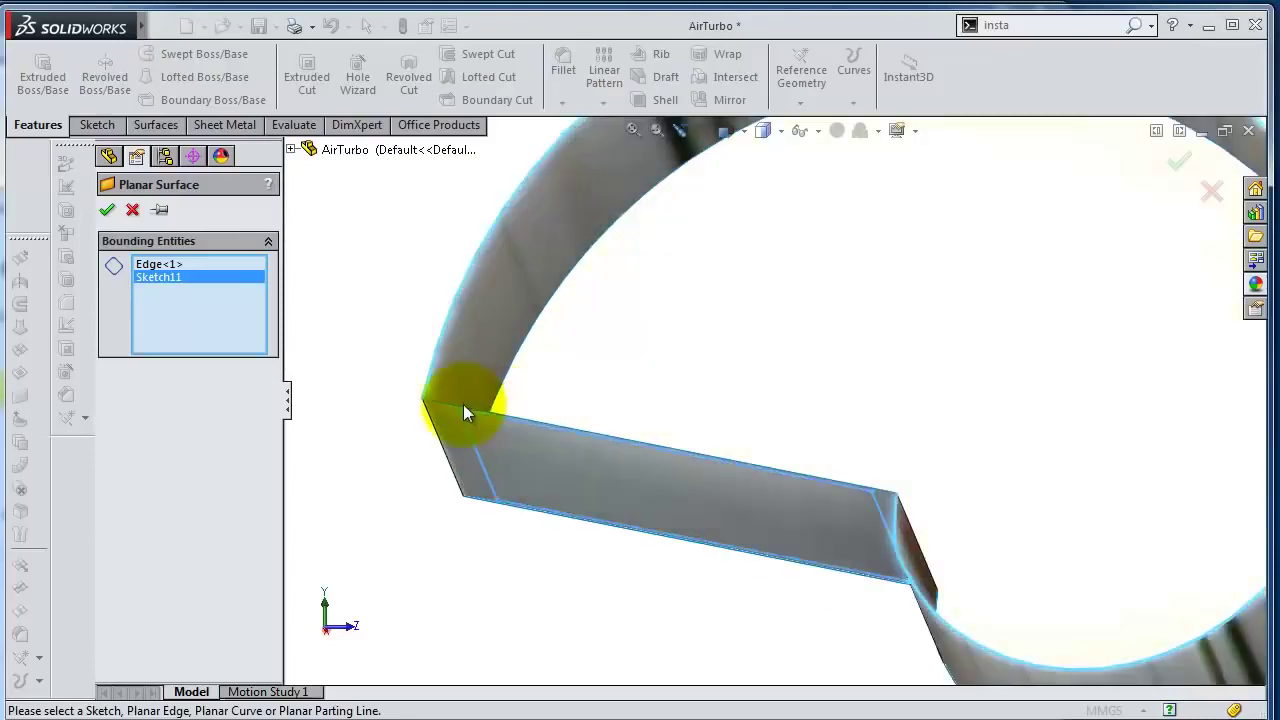
left_click(203, 278)
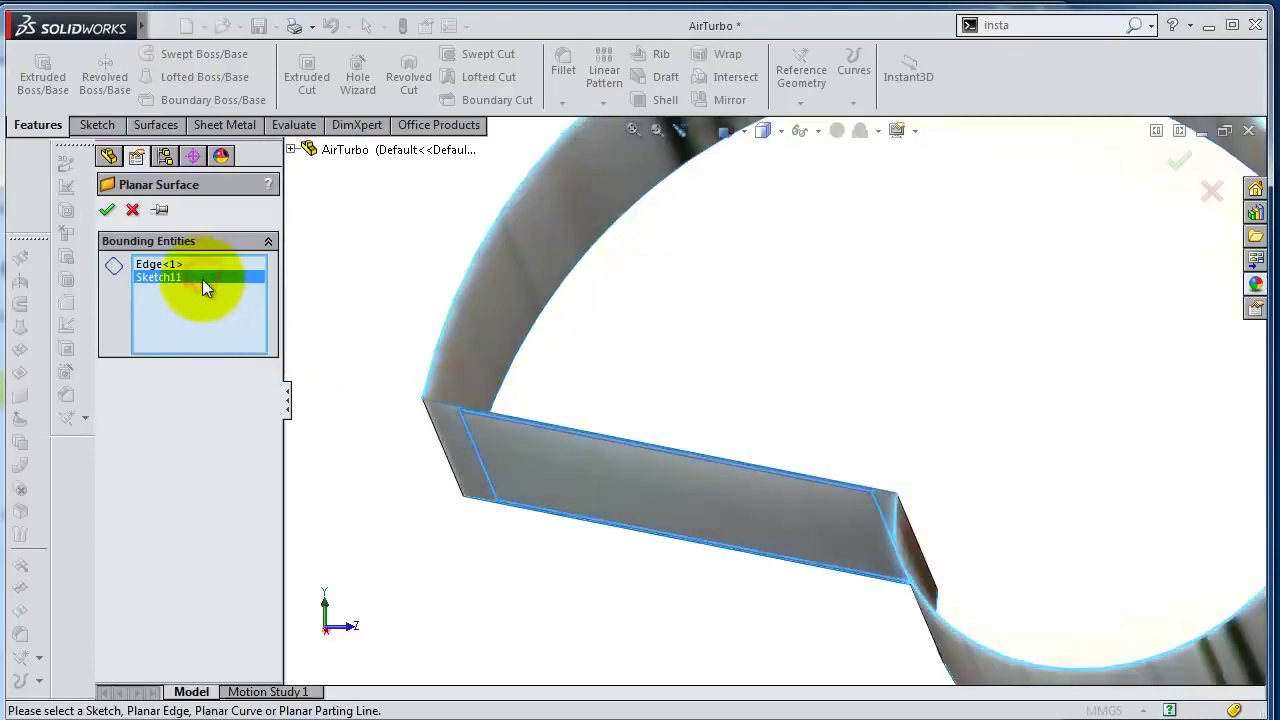
key("Delete")
left_click(448, 406)
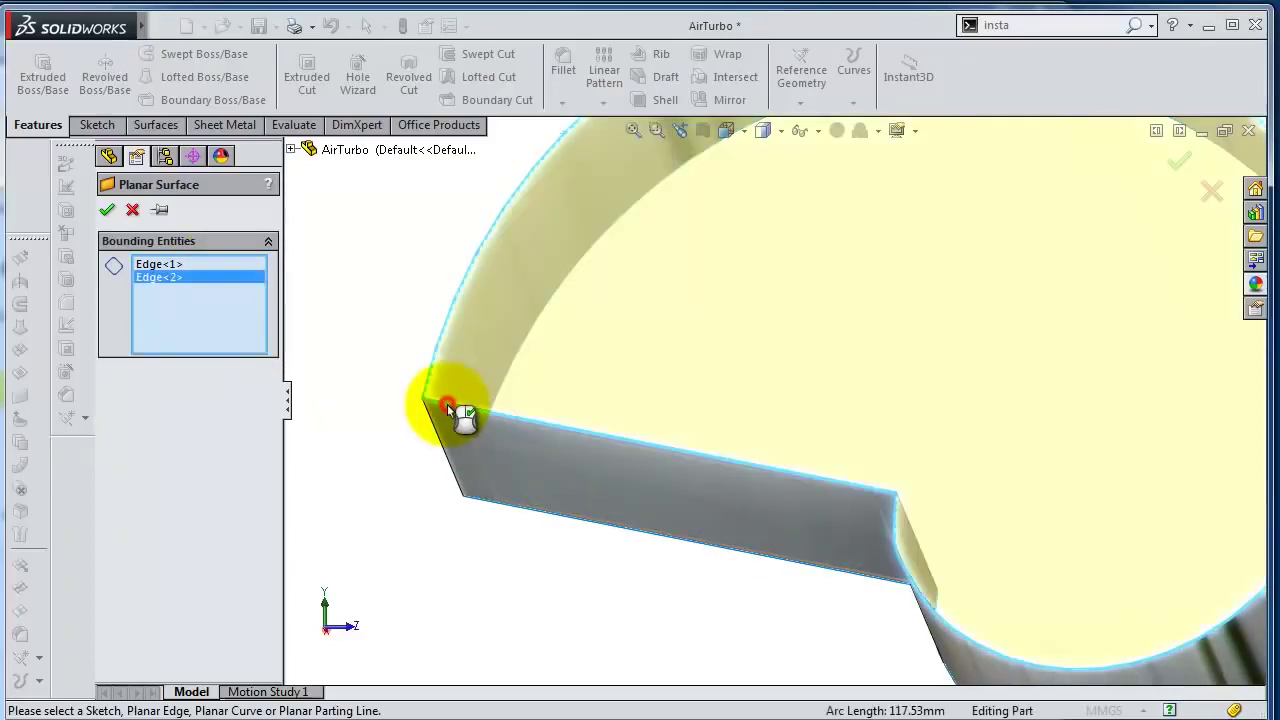
left_click(107, 209)
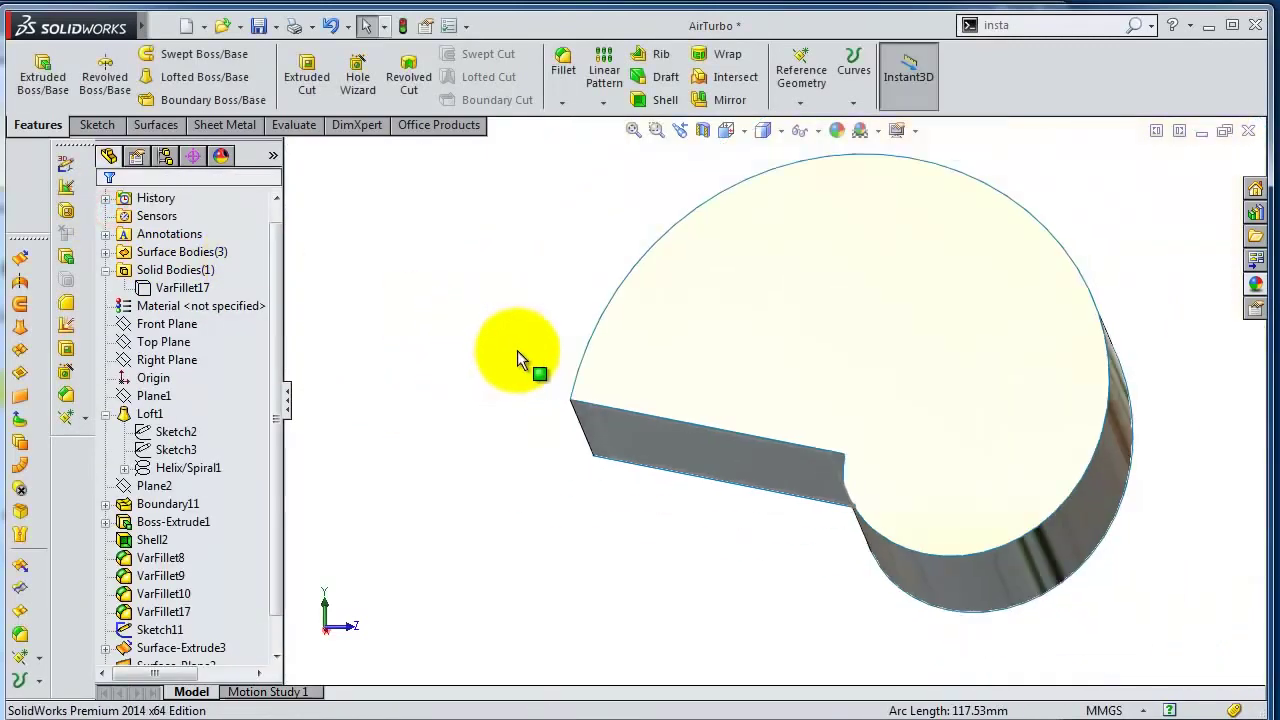
mouse_move(517, 350)
middle_mouse_down()
mouse_move(791, 301)
mouse_move(771, 323)
middle_mouse_up()
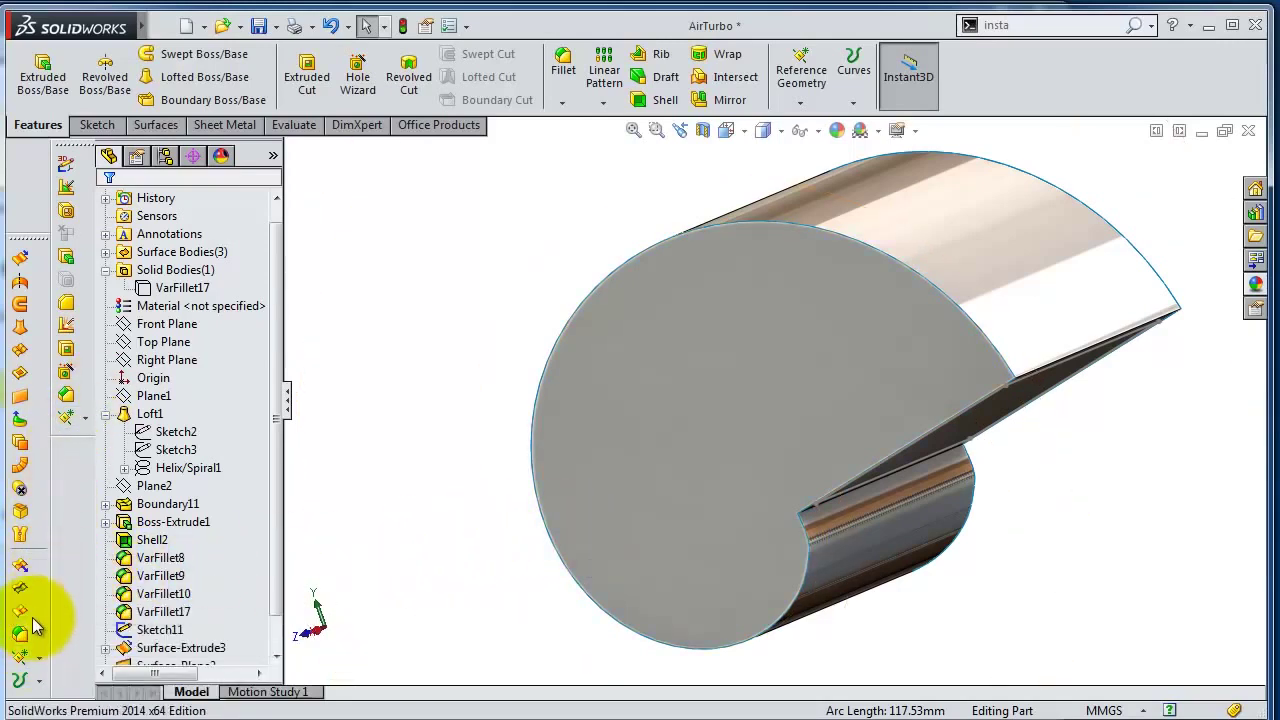
Knit Surface-Plane2, Surface-Extrude3 and Surface-Plane3 together into one surface.
left_click(22, 530)
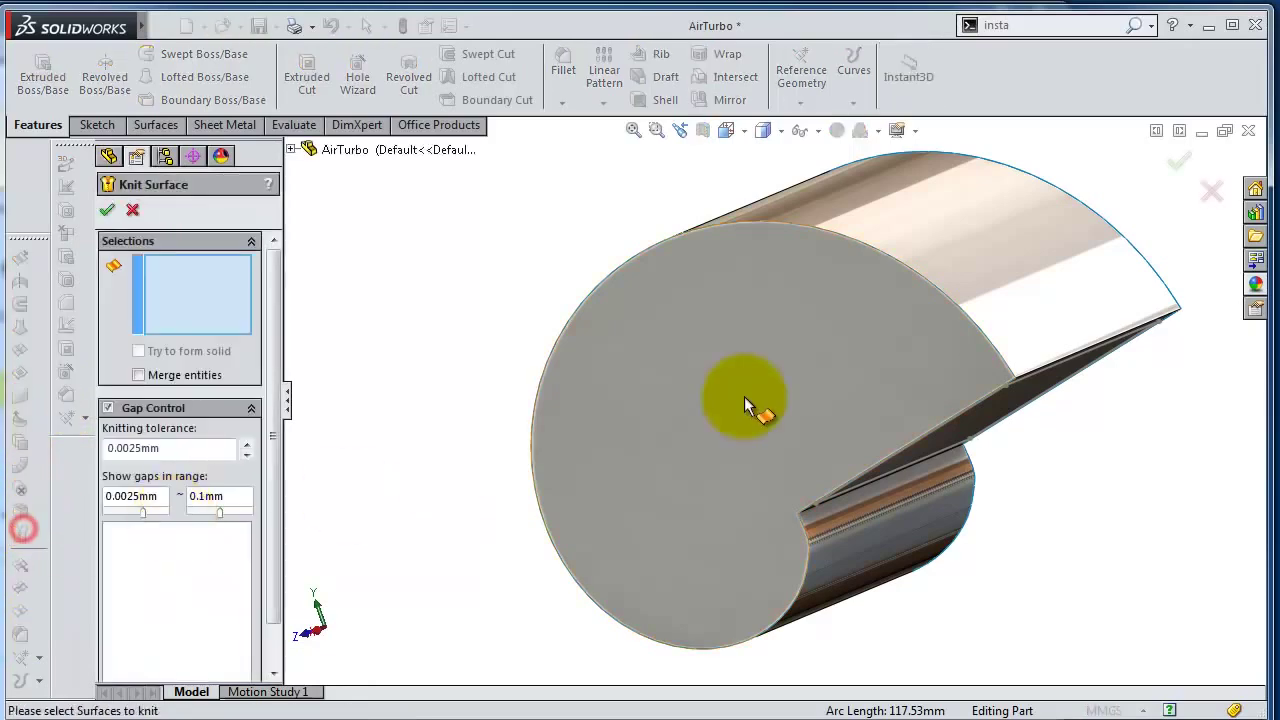
left_click(744, 396)
left_click(1024, 214)
middle_click_drag(1024, 214, 812, 311)
left_click(812, 318)
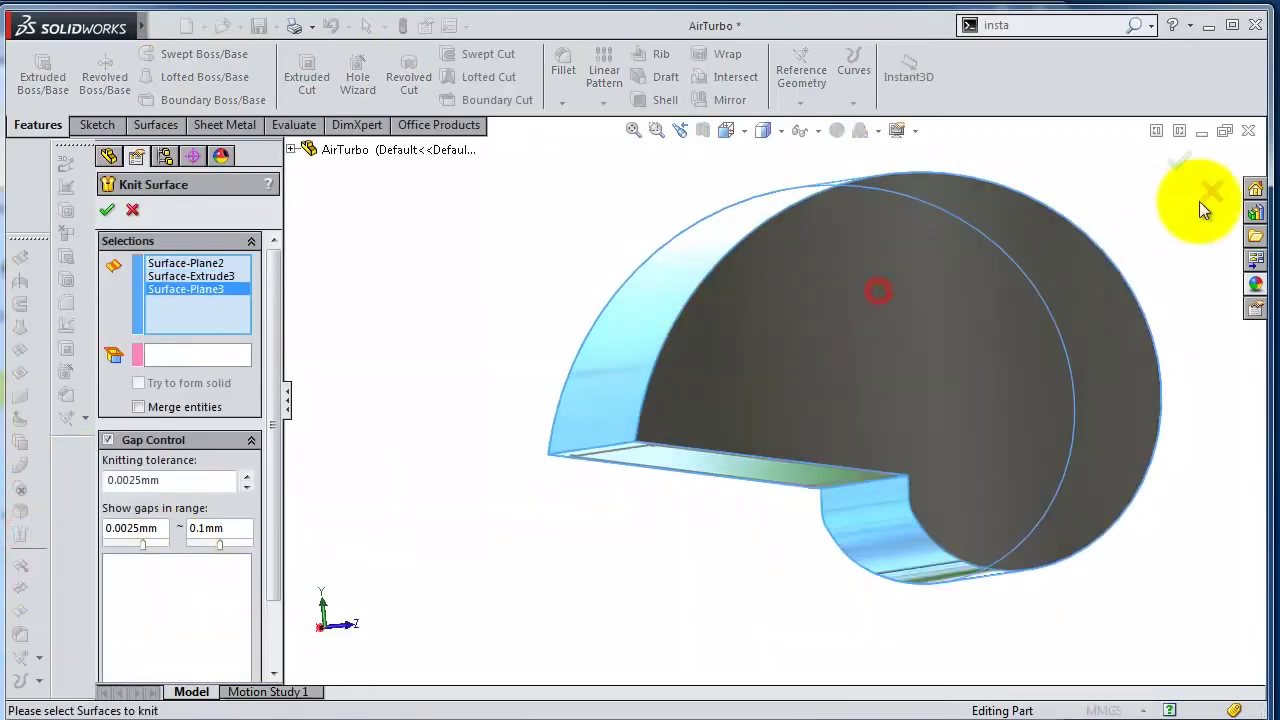
left_click(1179, 159)
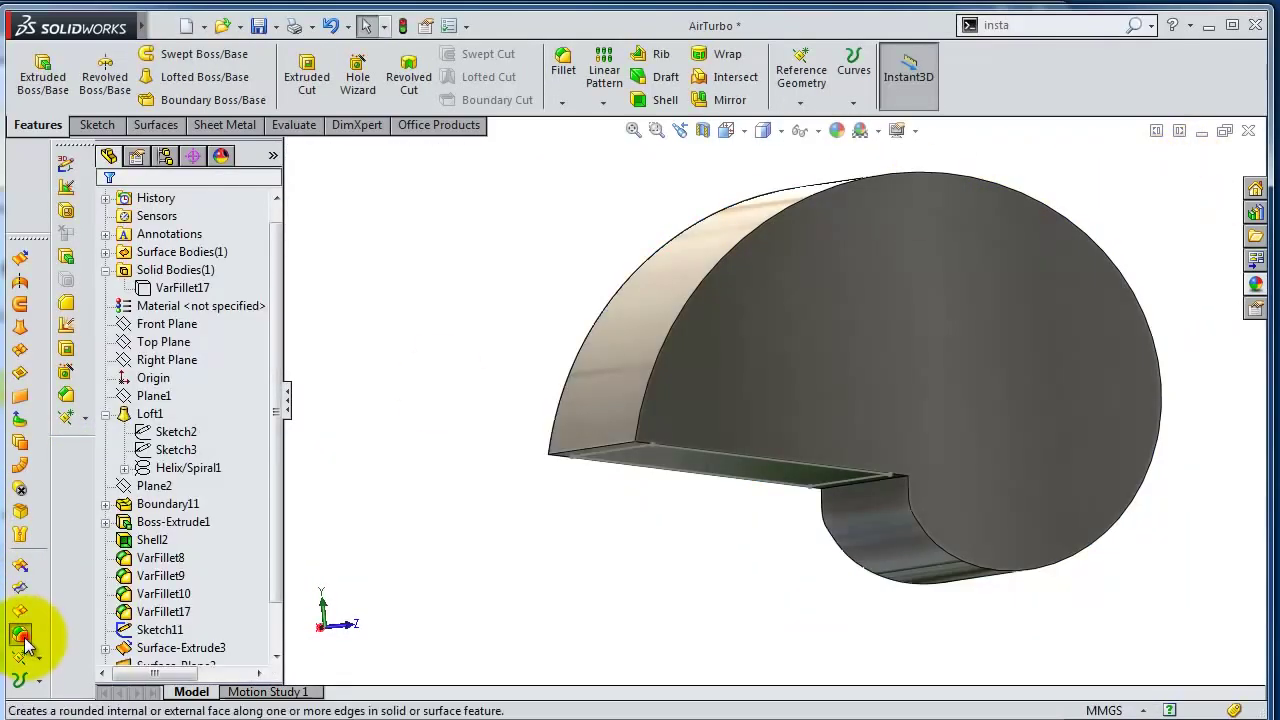
Fillet both end arc edges of the knitted surface with a 1 mm radius.
left_click(21, 636)
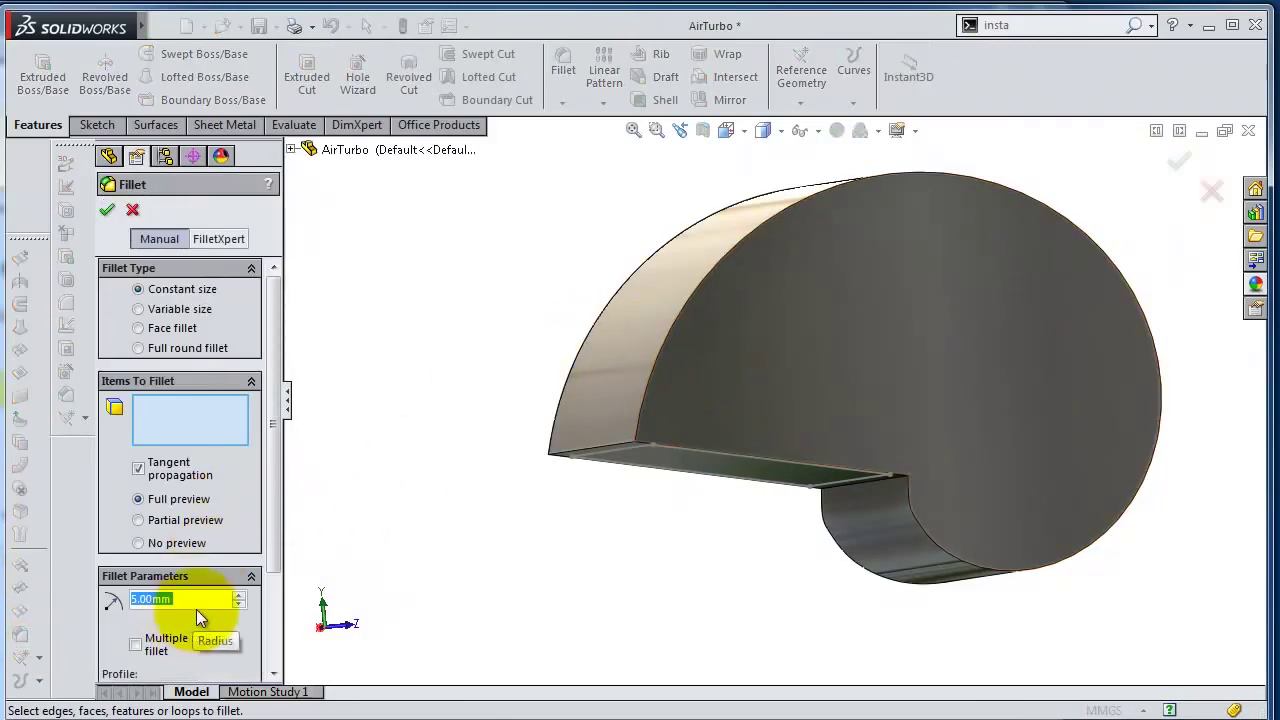
type("1")
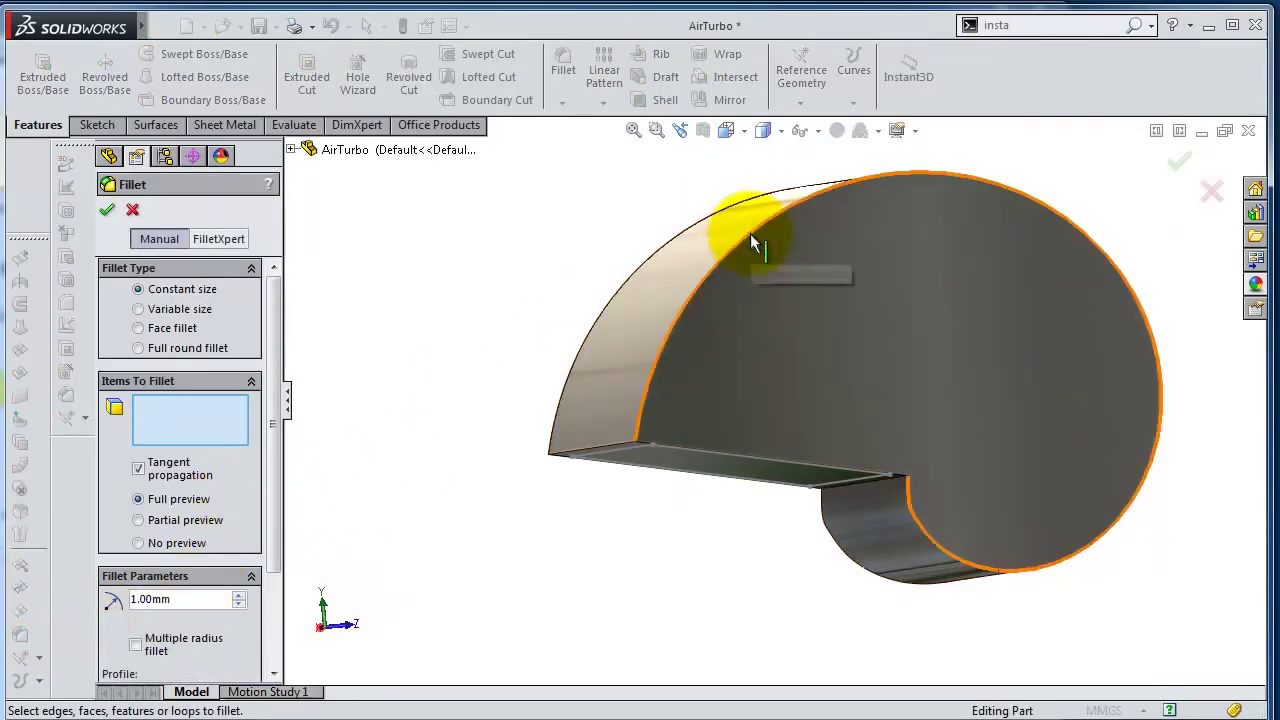
left_click(750, 233)
mouse_move(590, 294)
middle_mouse_down()
mouse_move(723, 320)
mouse_move(856, 266)
middle_mouse_up()
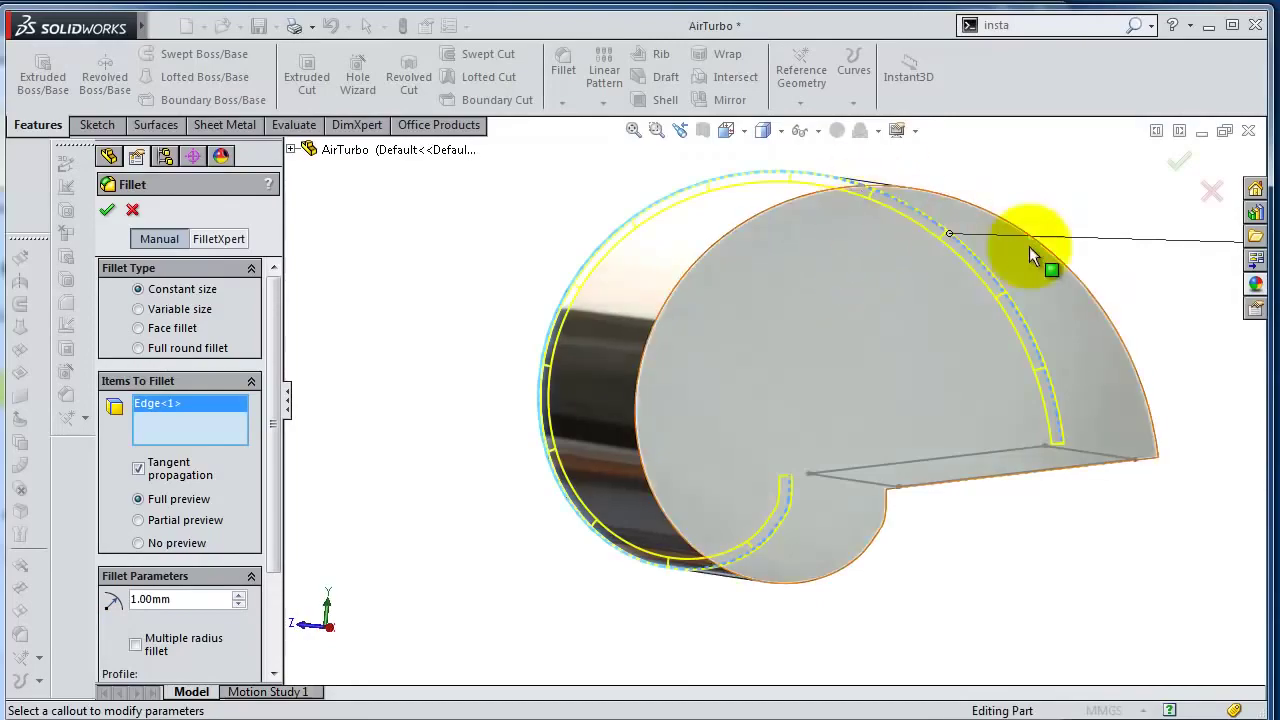
mouse_move(1032, 256)
middle_mouse_down()
mouse_move(843, 288)
mouse_move(823, 363)
mouse_move(817, 305)
mouse_move(974, 466)
mouse_move(907, 415)
mouse_move(709, 366)
mouse_move(556, 372)
middle_mouse_up()
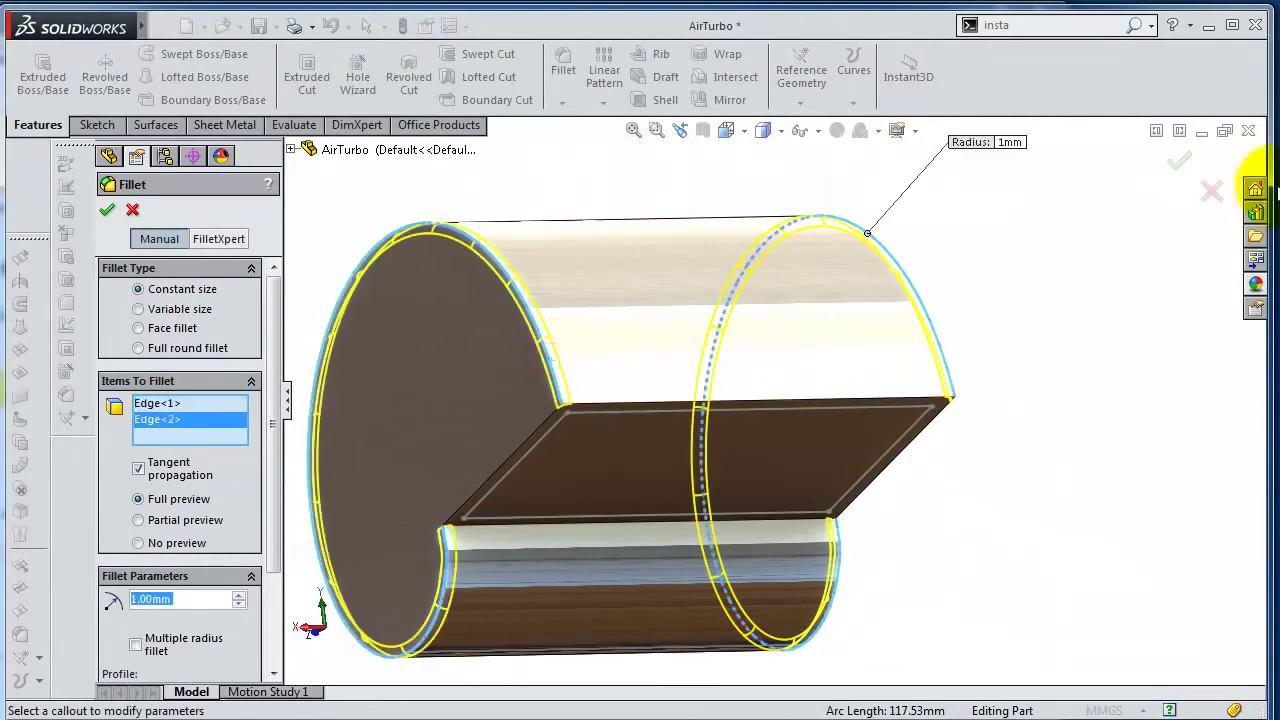
left_click(1177, 162)
mouse_move(817, 416)
middle_mouse_down()
mouse_move(860, 397)
mouse_move(1011, 443)
middle_mouse_up()
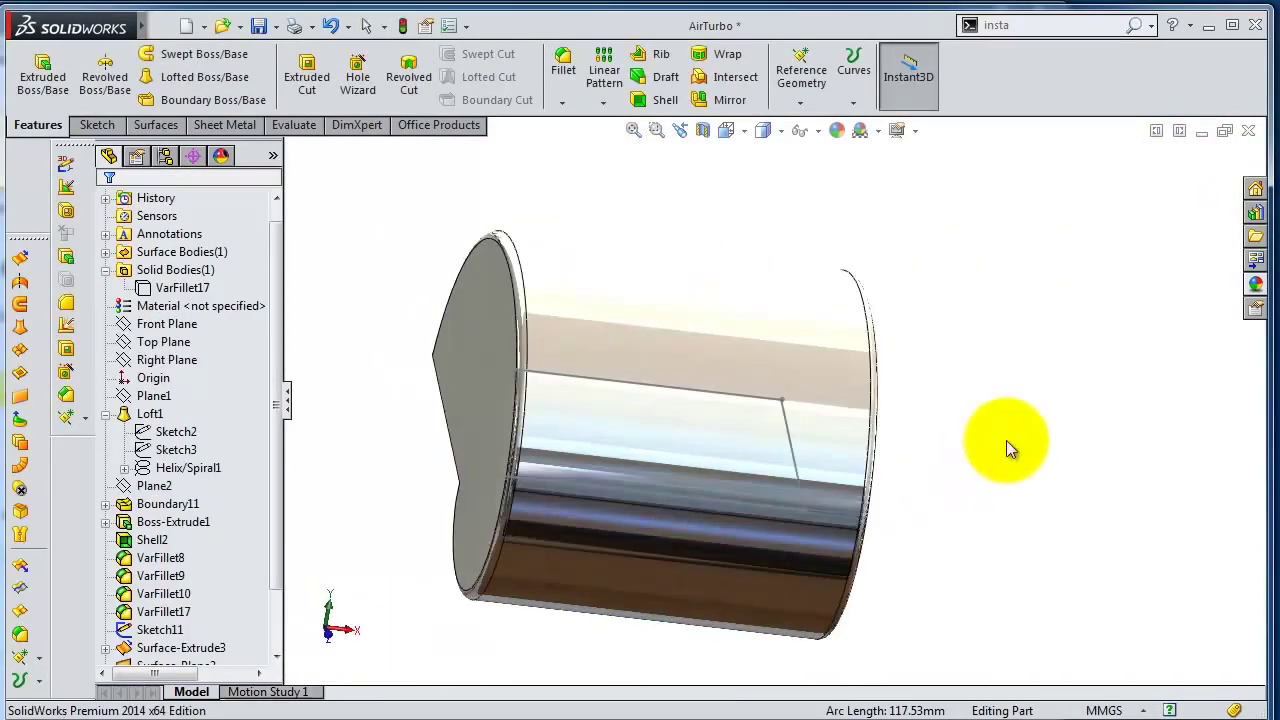
Show the hidden VarFillet17 housing body again and view the spiral from above.
left_click(185, 288)
left_click(192, 258)
mouse_move(757, 428)
middle_mouse_down()
mouse_move(986, 443)
mouse_move(957, 428)
mouse_move(997, 418)
mouse_move(363, 400)
mouse_move(491, 471)
mouse_move(480, 523)
mouse_move(441, 522)
mouse_move(571, 457)
mouse_move(696, 342)
middle_mouse_up()
scroll(700, 340, "up", 3)
scroll(730, 340, "down", 5)
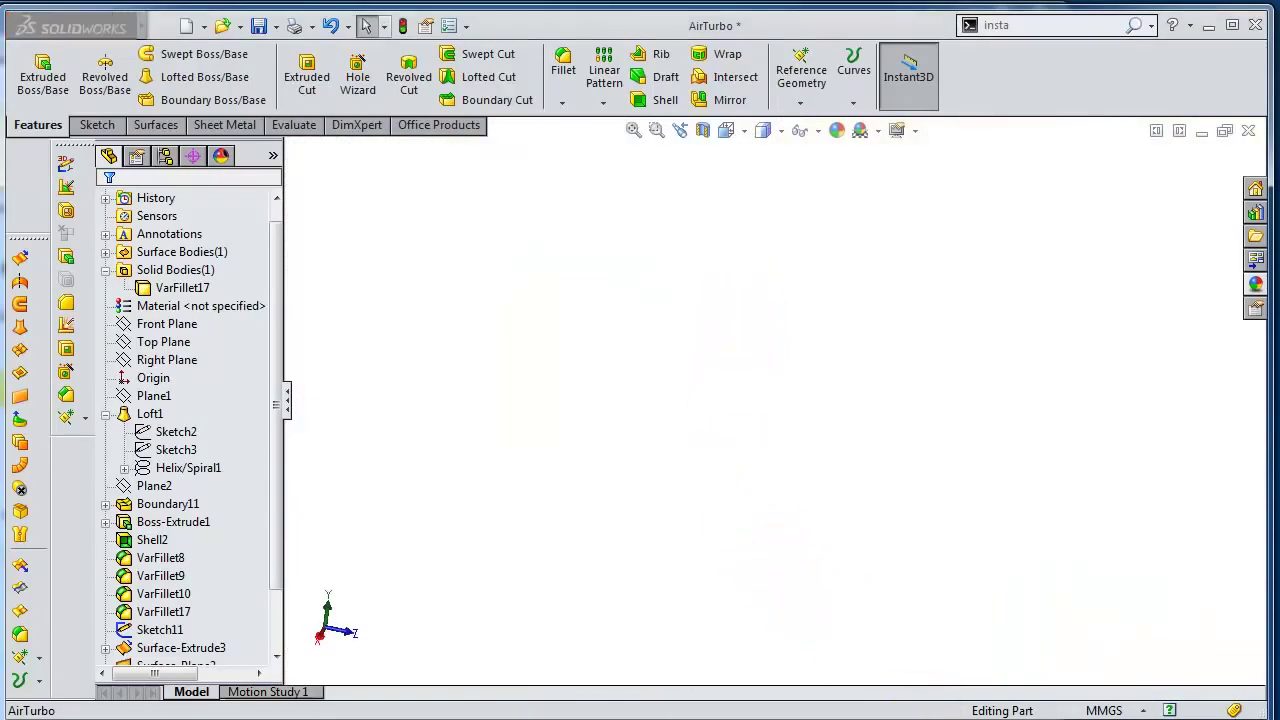
scroll(957, 570, "up", 3)
middle_click_drag(957, 570, 800, 600)
scroll(150, 600, "down", 2)
Review Fillet3's settings and accept them unchanged.
left_click(130, 651)
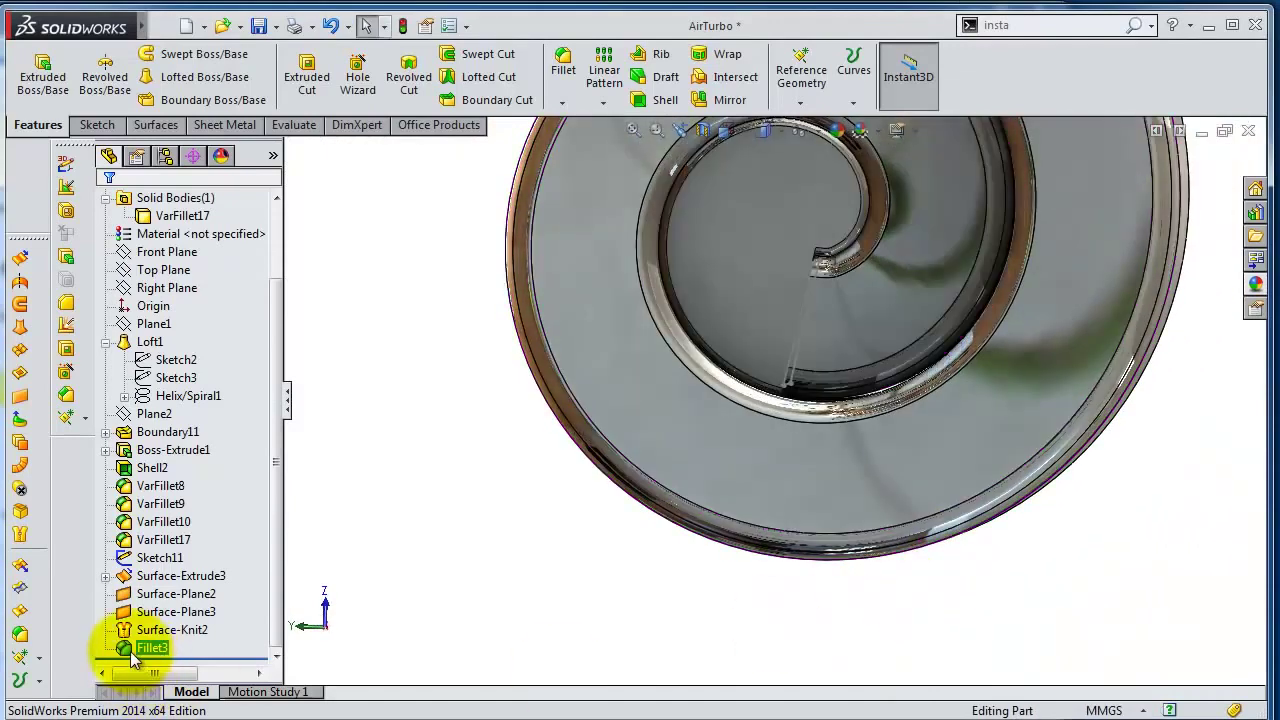
left_click(145, 594)
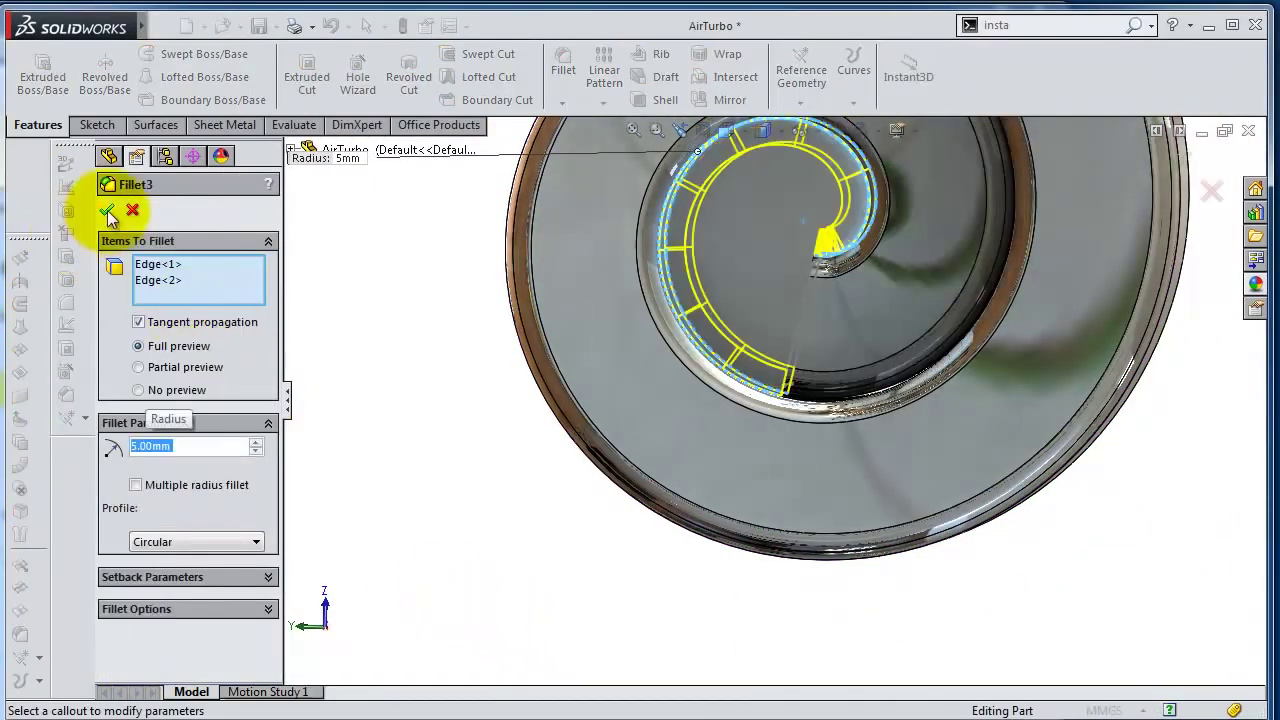
key("Return")
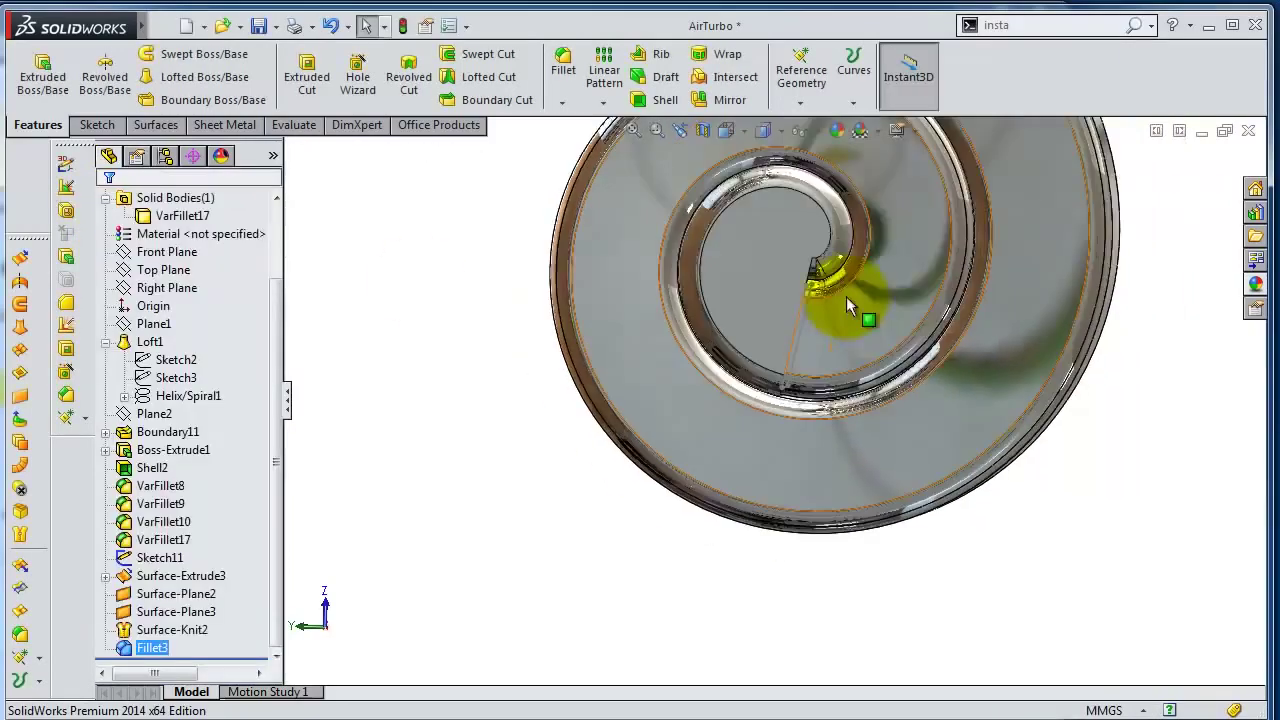
mouse_move(846, 296)
middle_mouse_down()
mouse_move(855, 360)
mouse_move(843, 286)
mouse_move(857, 314)
middle_mouse_up()
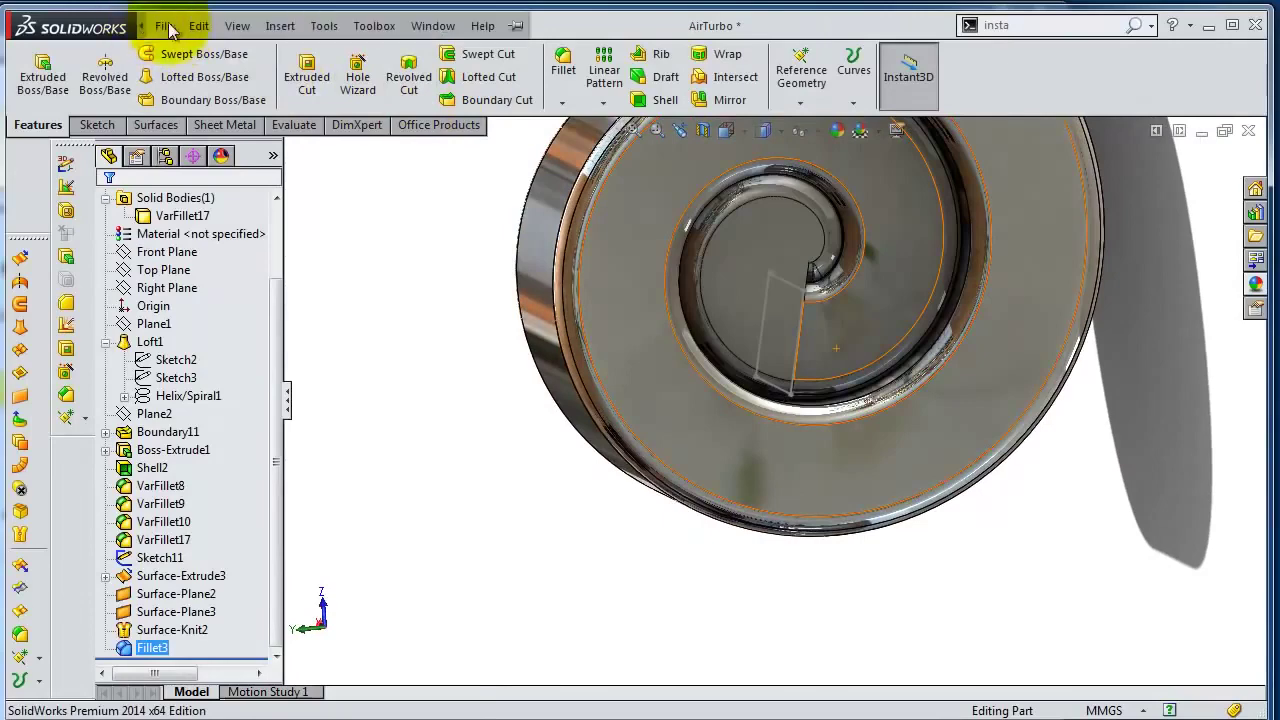
Thicken Fillet3 by 1.50 mm toward the opposite side as a separate, unmerged solid.
left_click(280, 26)
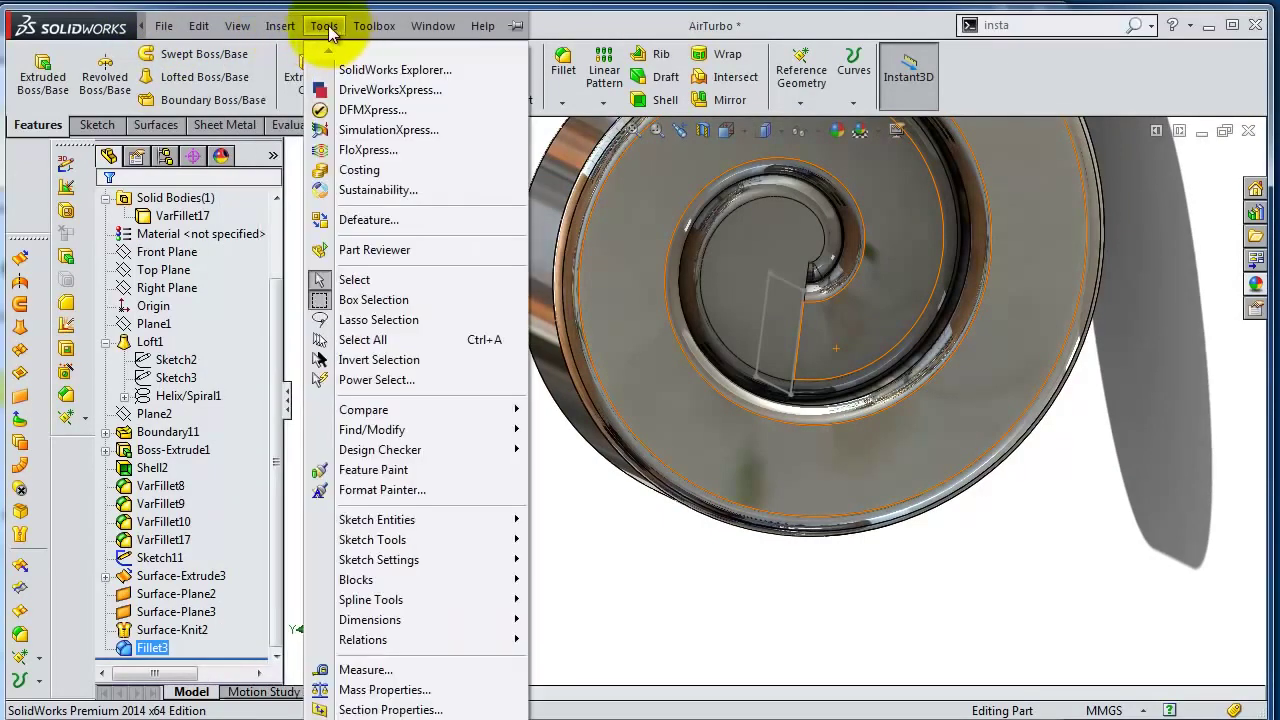
mouse_move(320, 53)
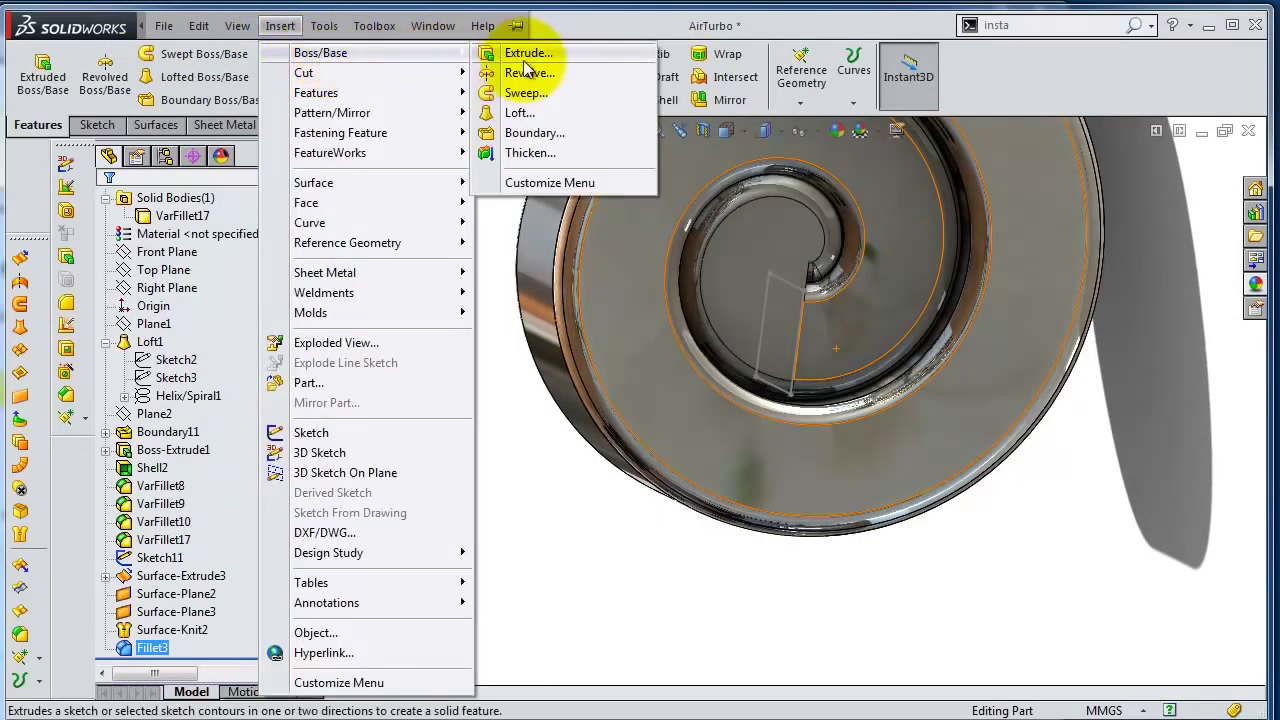
left_click(530, 152)
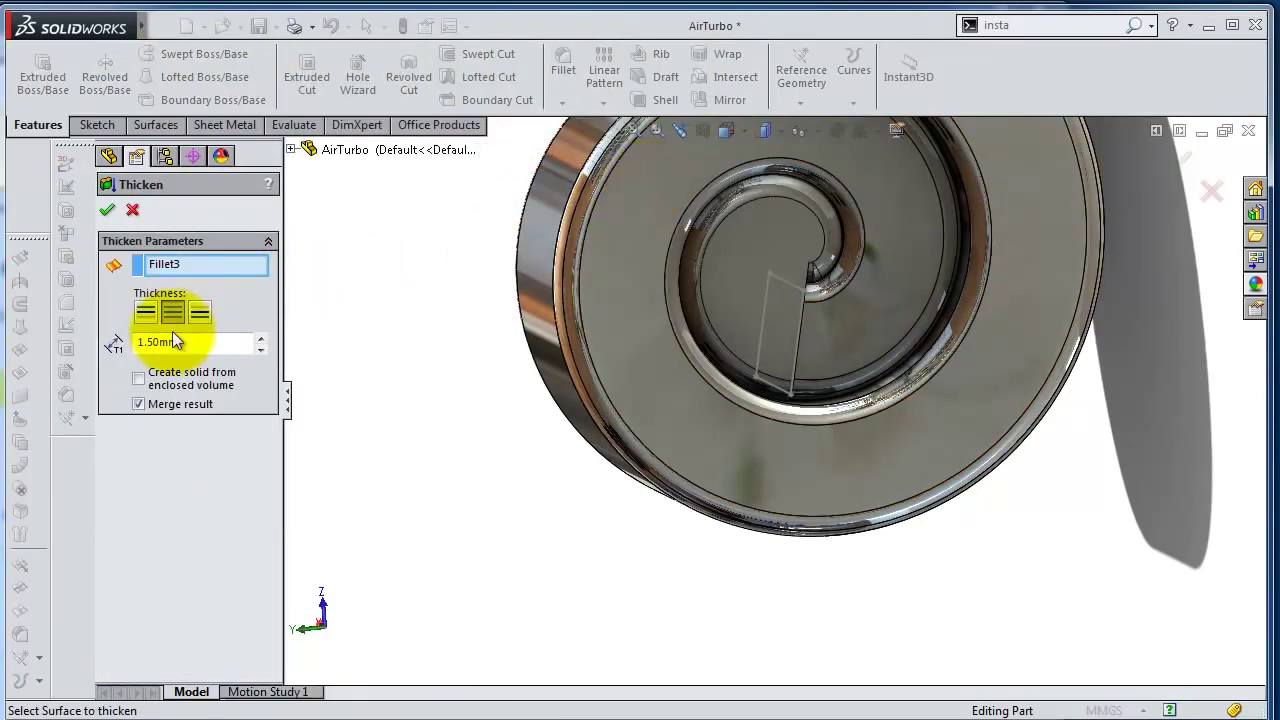
left_click(207, 319)
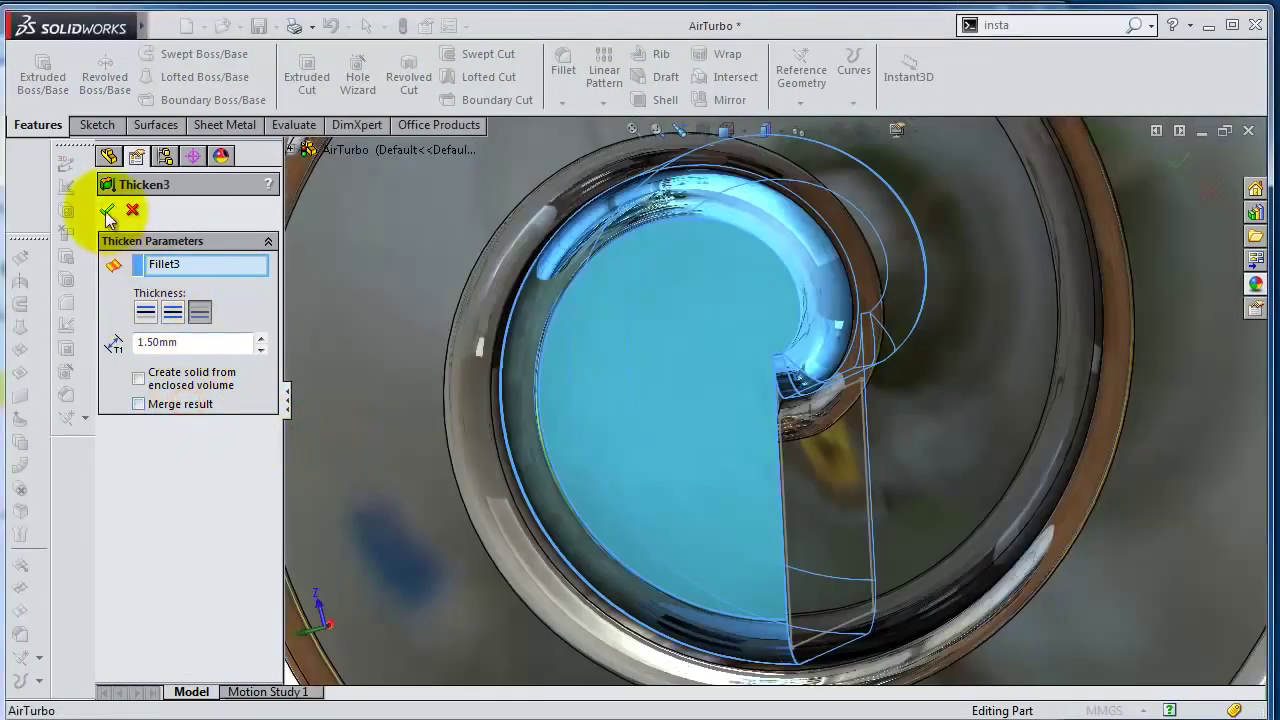
left_click(107, 210)
middle_click_drag(880, 407, 920, 420)
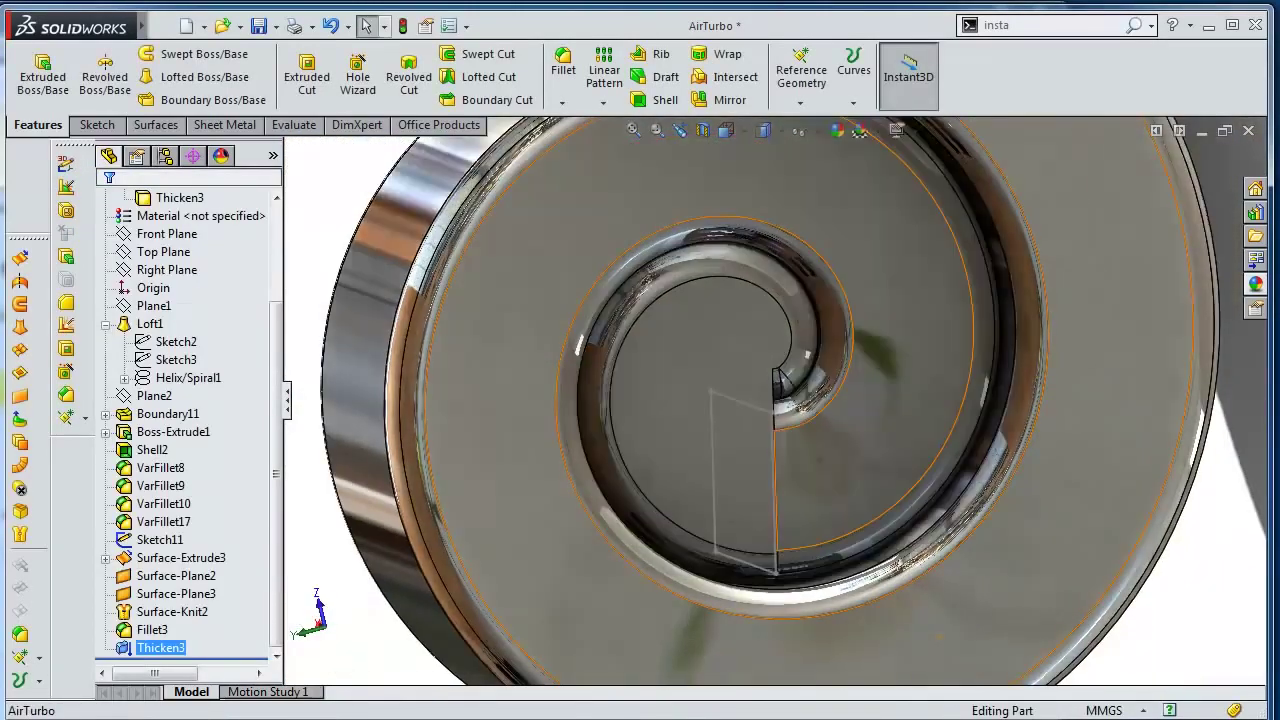
Cut Sketch11 1.5 mm blind in the reversed direction, creating Cut-Extrude2.
left_click(307, 78)
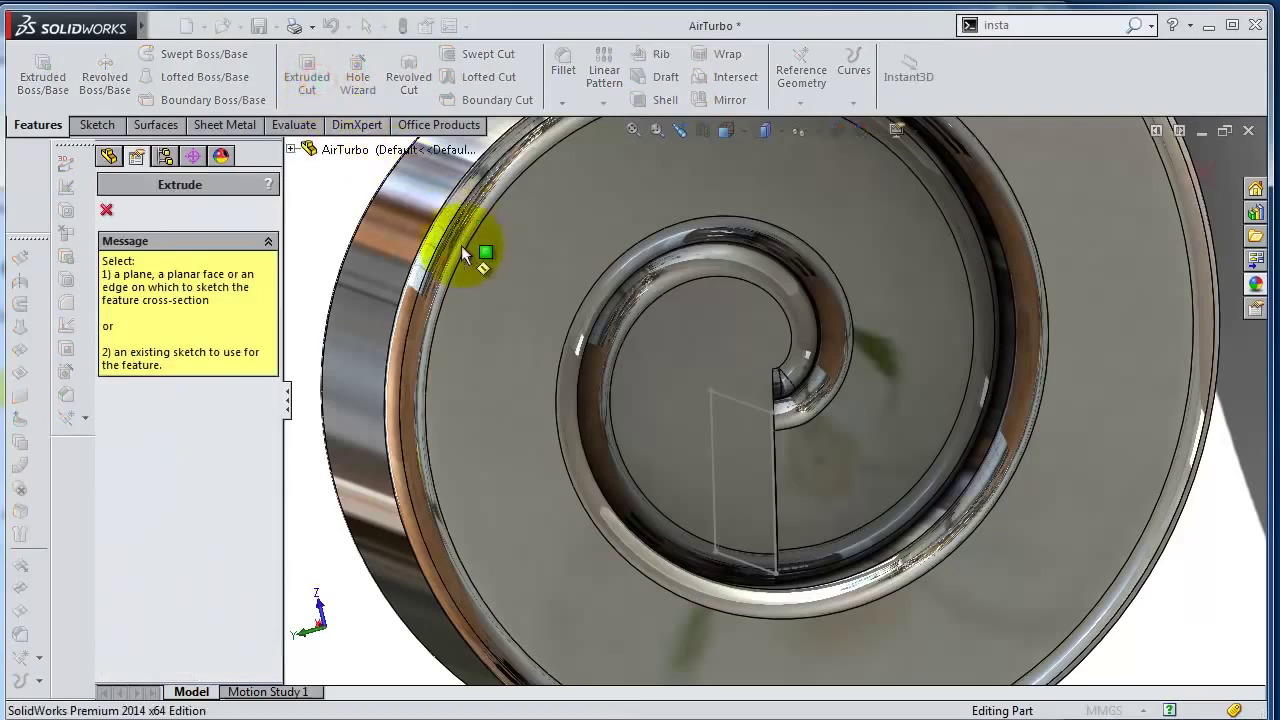
left_click(733, 402)
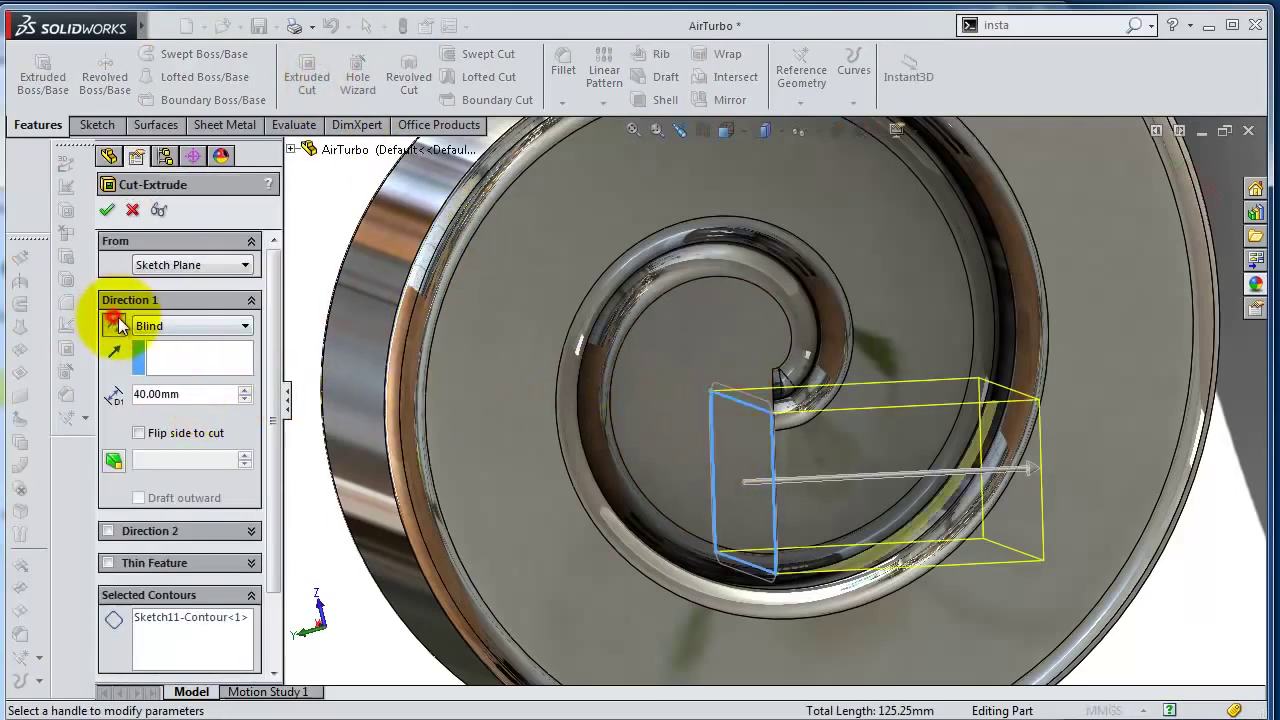
left_click(116, 325)
left_click(200, 393)
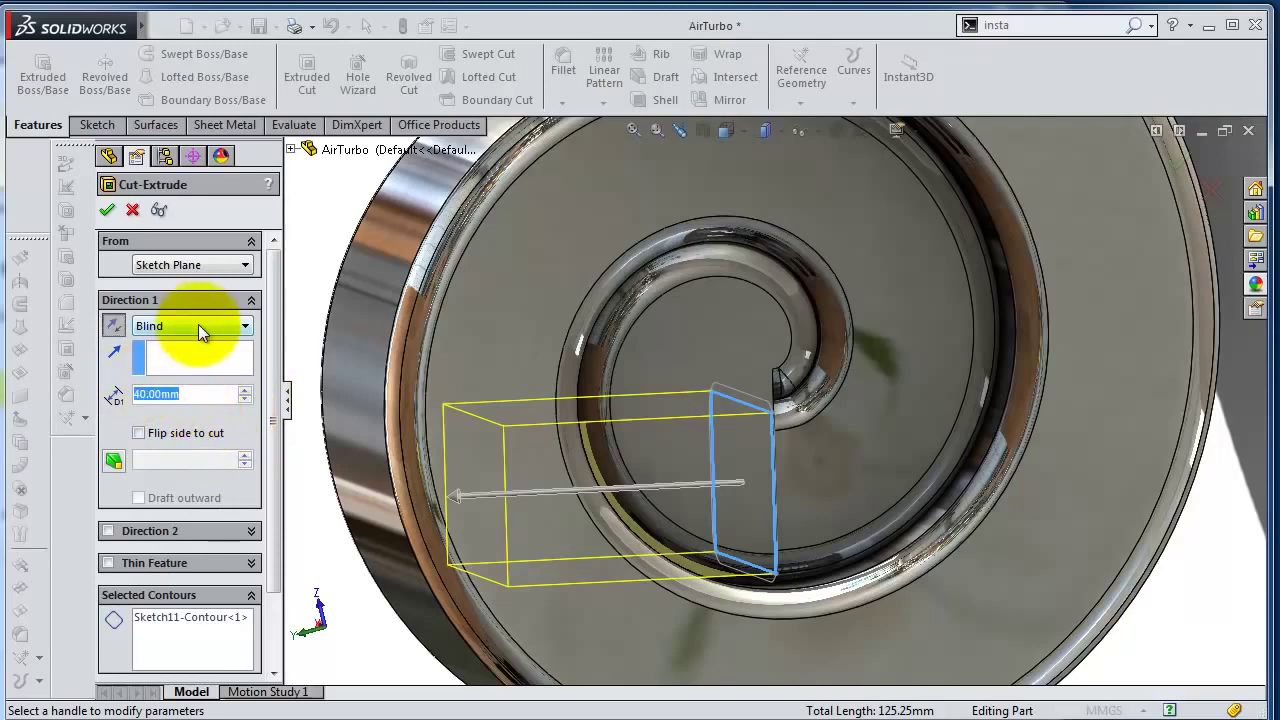
type("1.5")
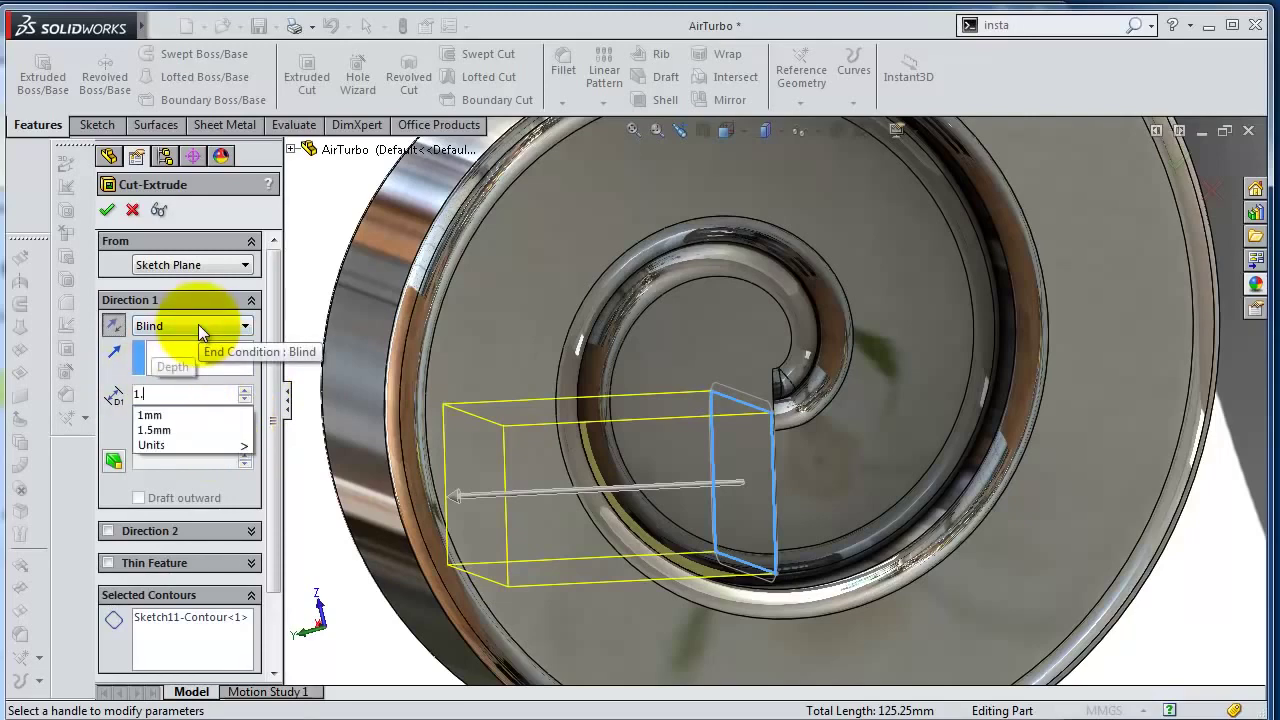
key("Return")
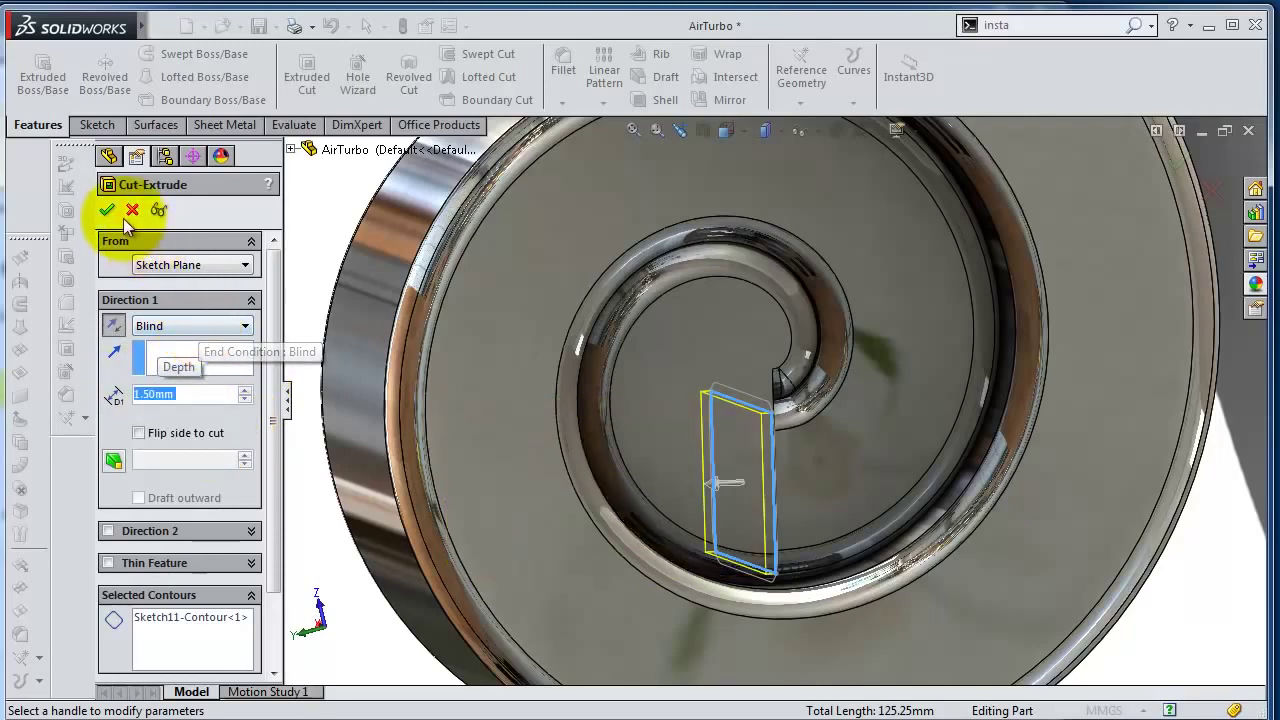
left_click(107, 210)
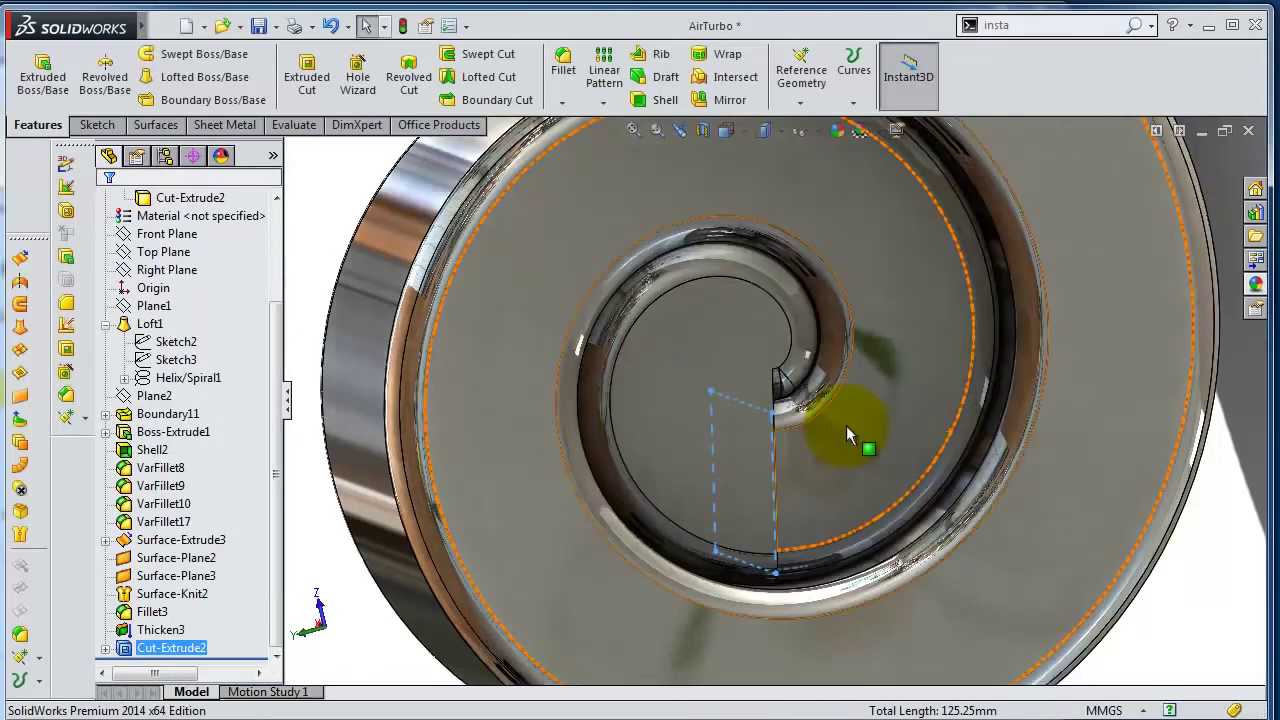
Orbit around the housing and select the flat centre face for the next sketch.
scroll(846, 425, "up", 3)
left_click(740, 350)
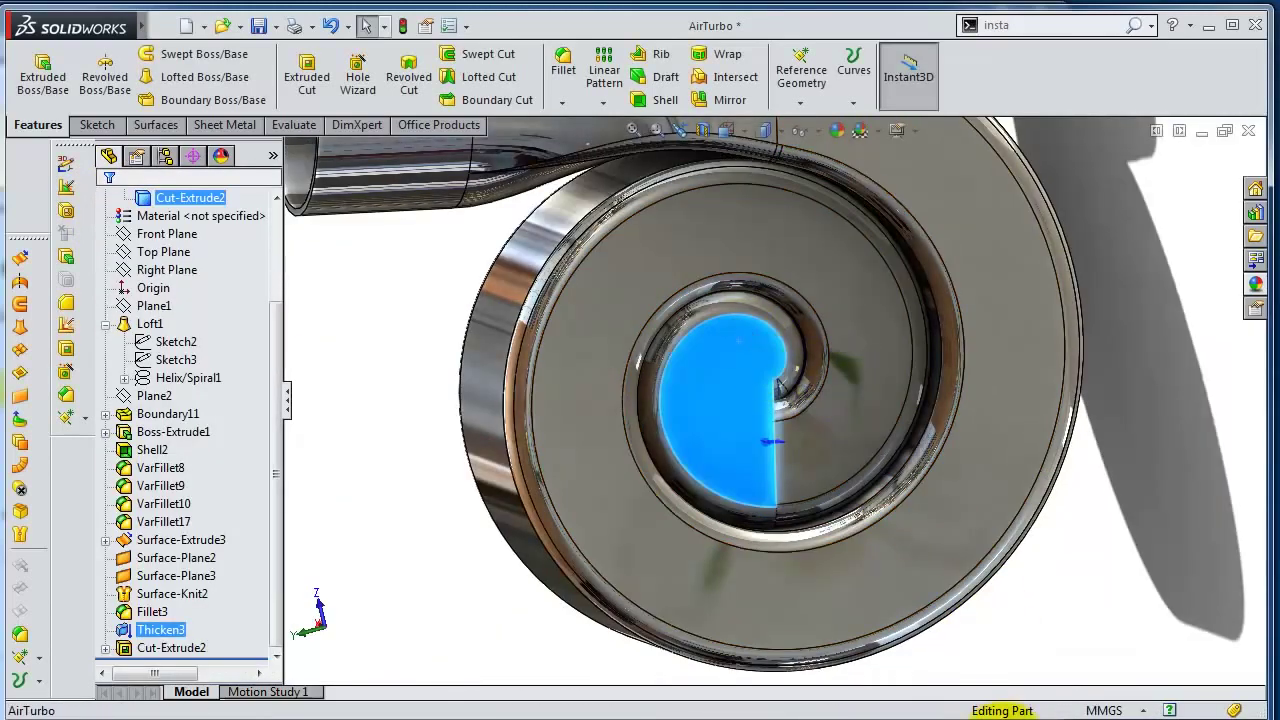
middle_click_drag(799, 366, 734, 473)
scroll(806, 409, "down", 5)
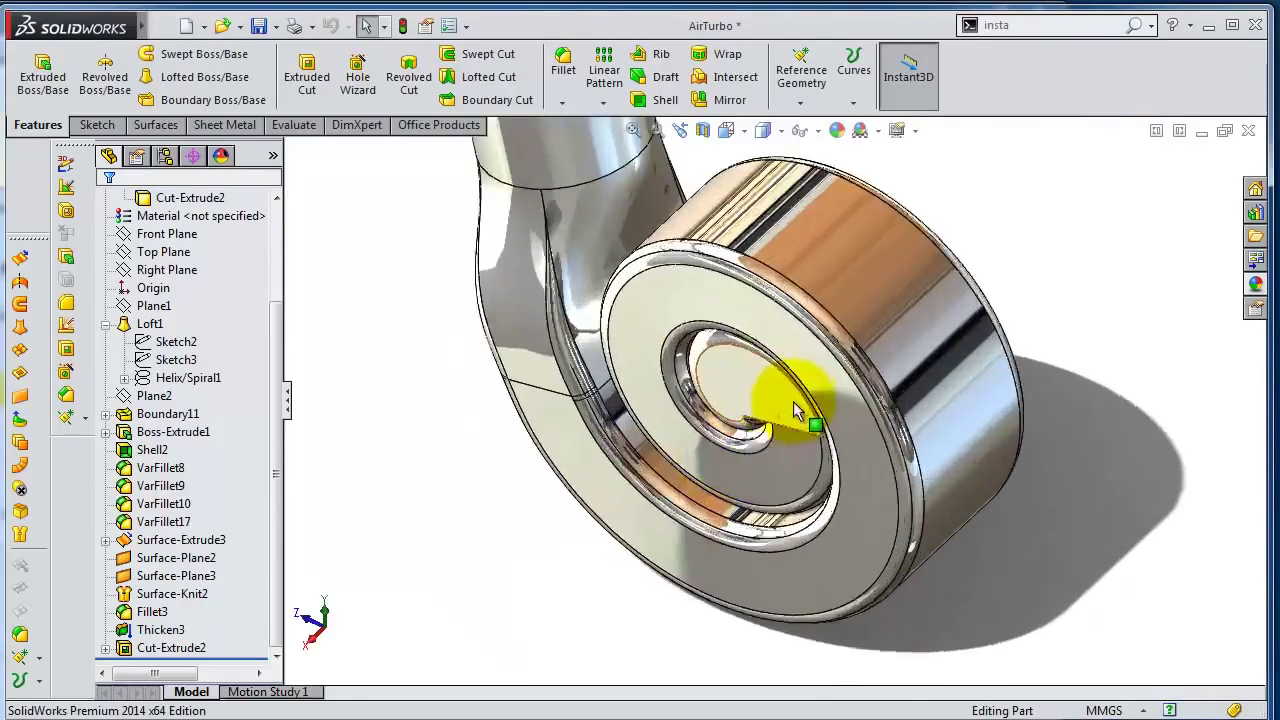
mouse_move(806, 409)
middle_mouse_down()
mouse_move(846, 354)
mouse_move(864, 291)
mouse_move(894, 289)
mouse_move(857, 291)
middle_mouse_up()
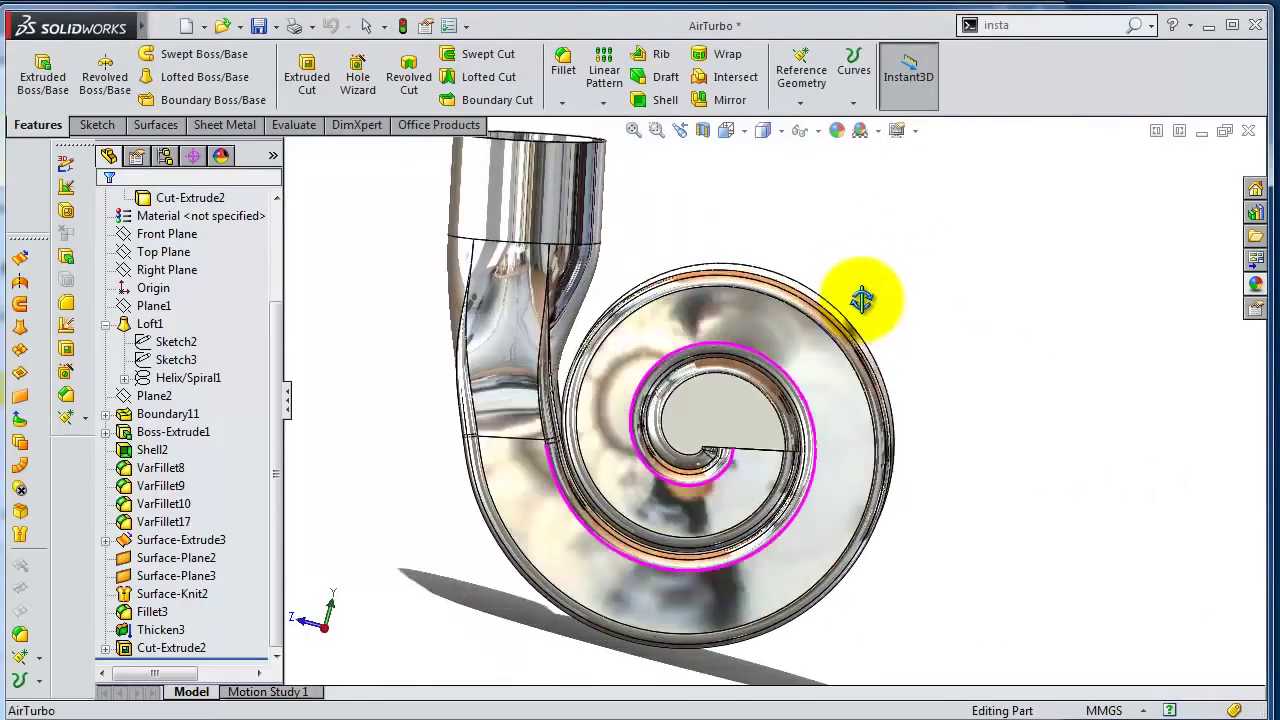
scroll(700, 430, "down", 2)
left_click(696, 452)
Start Sketch13 on the centre face and draw a circle at the spiral centre.
left_click(757, 371)
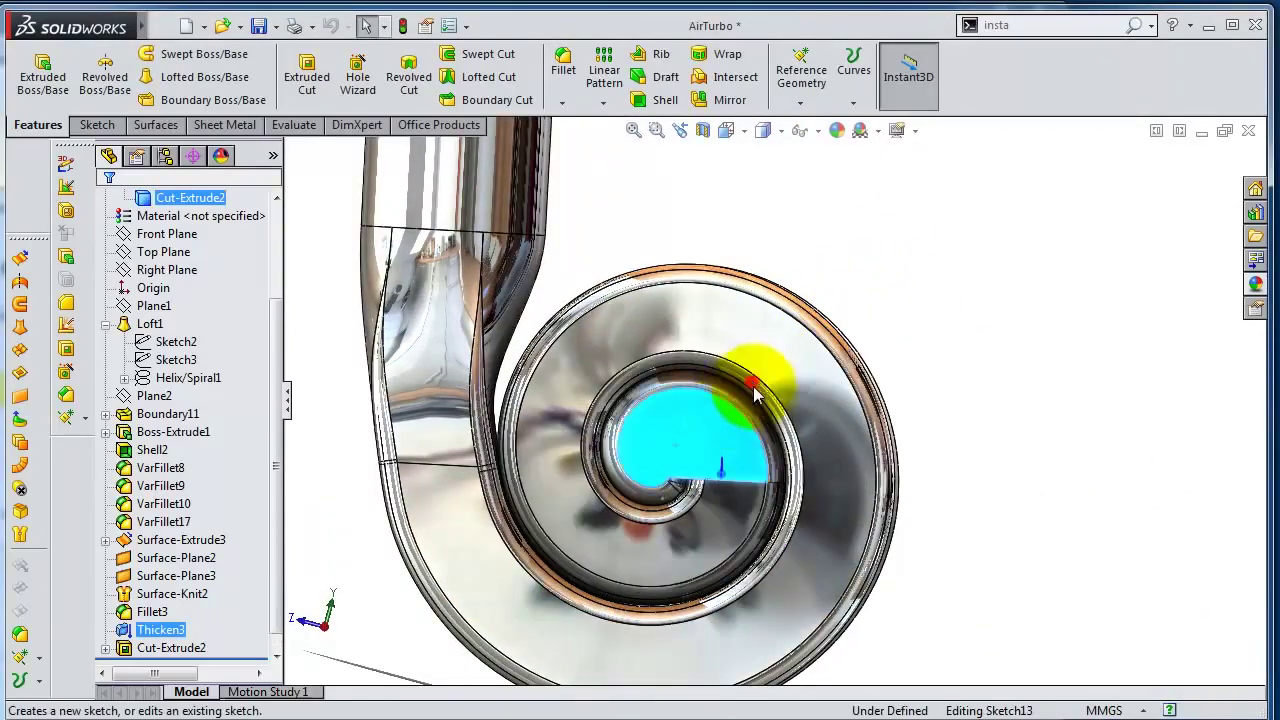
left_click(818, 82)
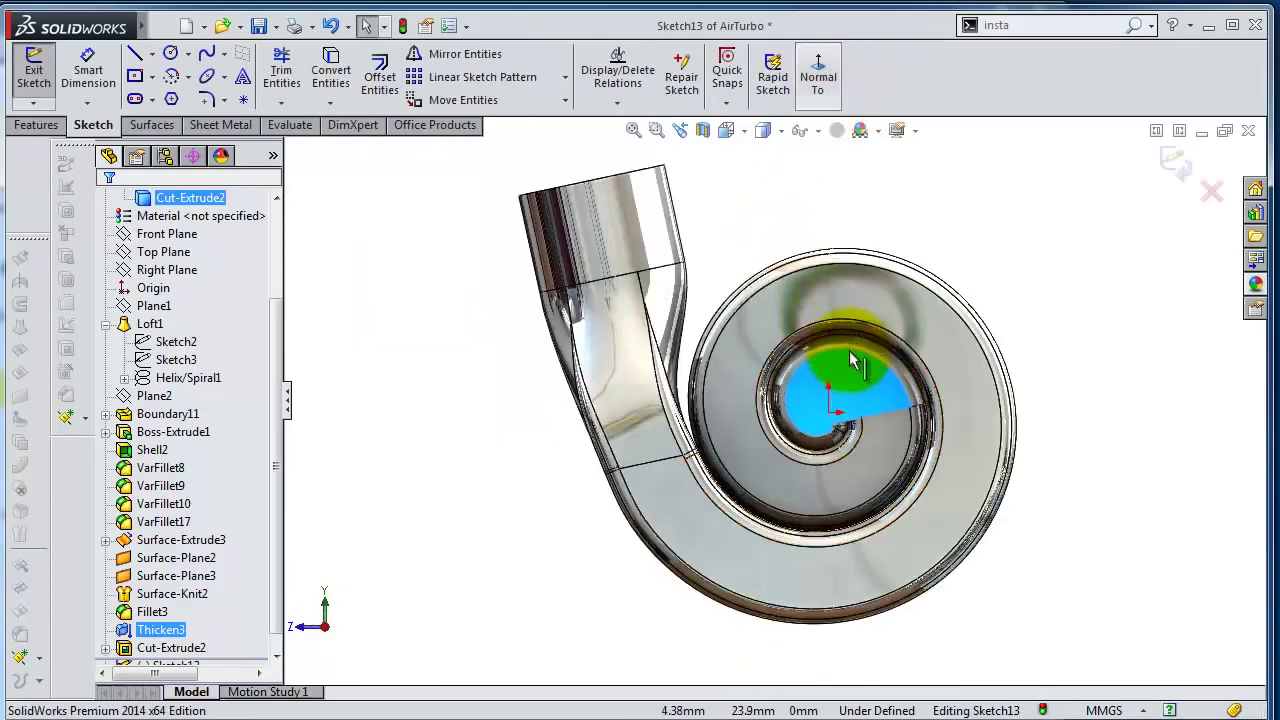
scroll(850, 364, "down", 3)
scroll(850, 364, "down", 1)
scroll(906, 268, "up", 2)
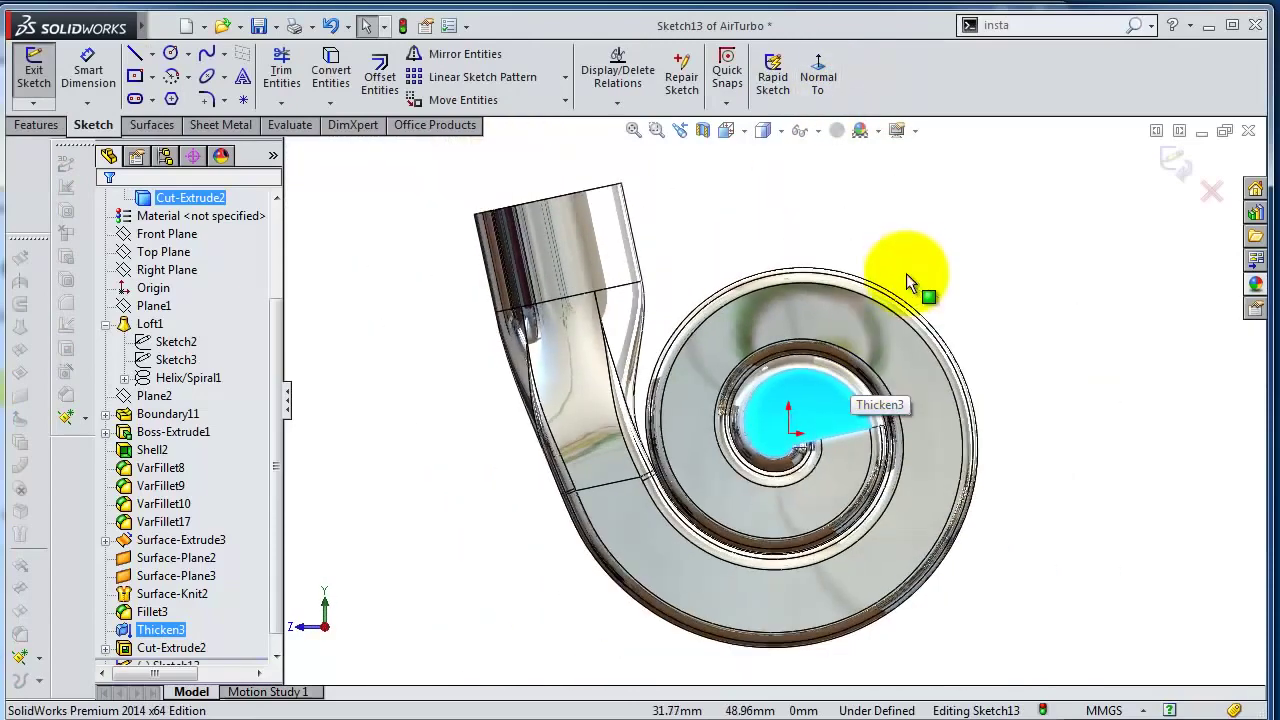
left_click(175, 56)
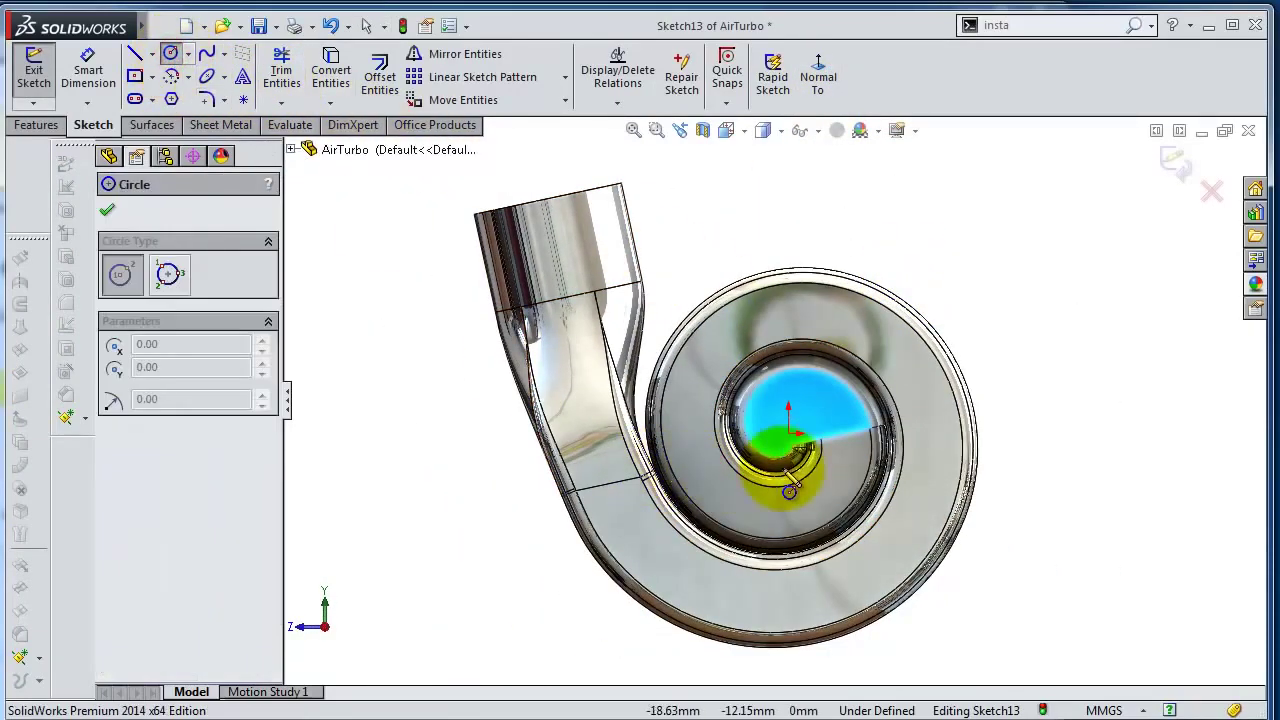
scroll(809, 434, "down", 1)
scroll(829, 386, "down", 3)
scroll(820, 390, "down", 2)
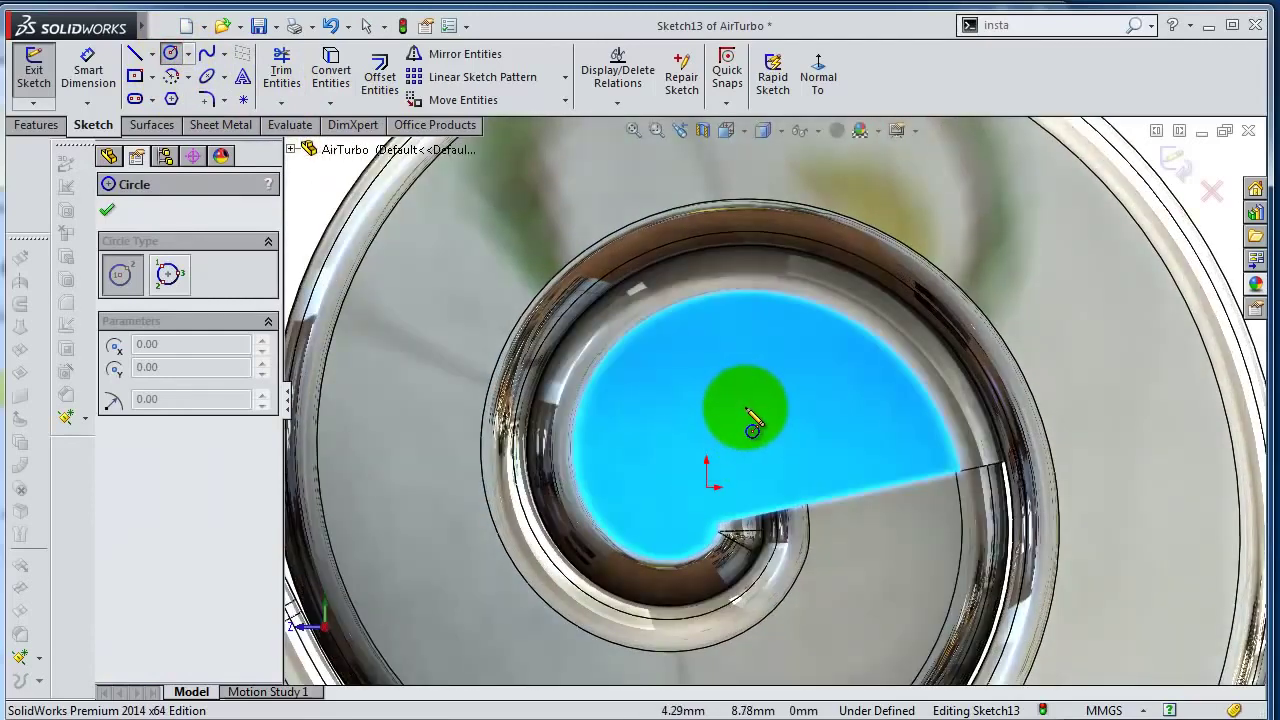
left_click(745, 407)
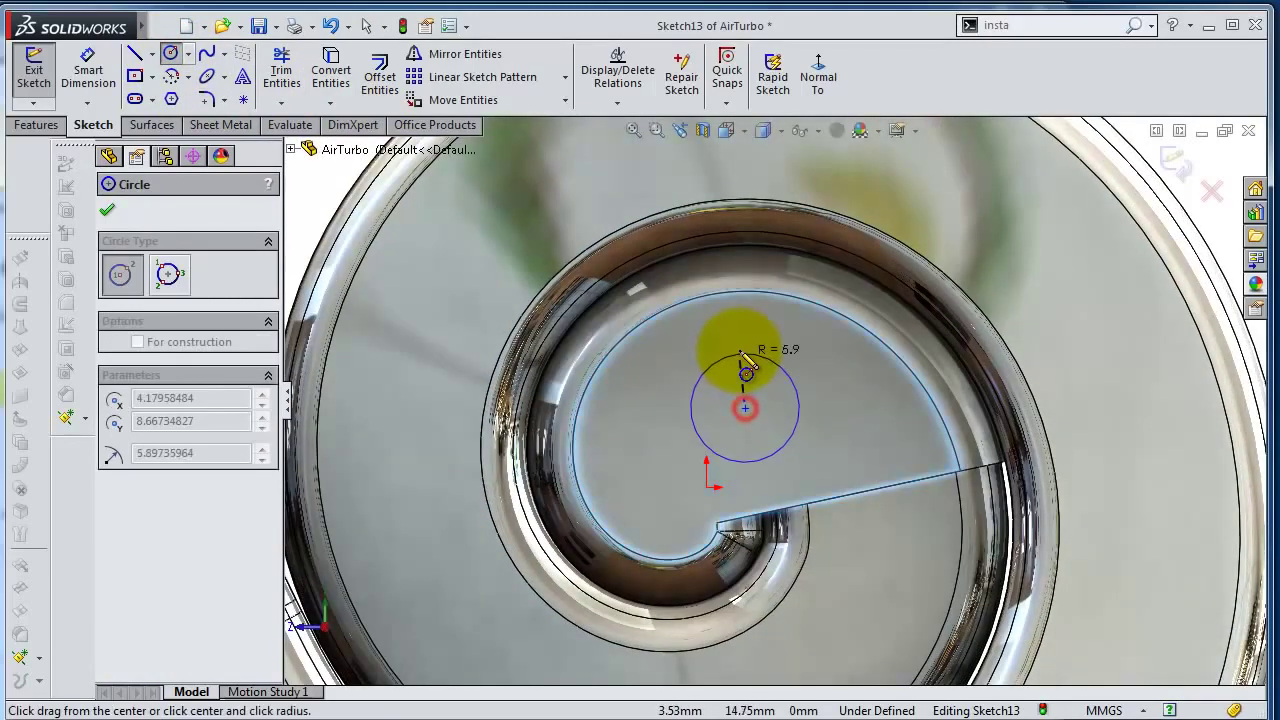
left_click(745, 345)
Dimension the circle to 20 mm diameter, its centre 10 mm above the origin.
left_click(87, 70)
scroll(830, 283, "up", 3)
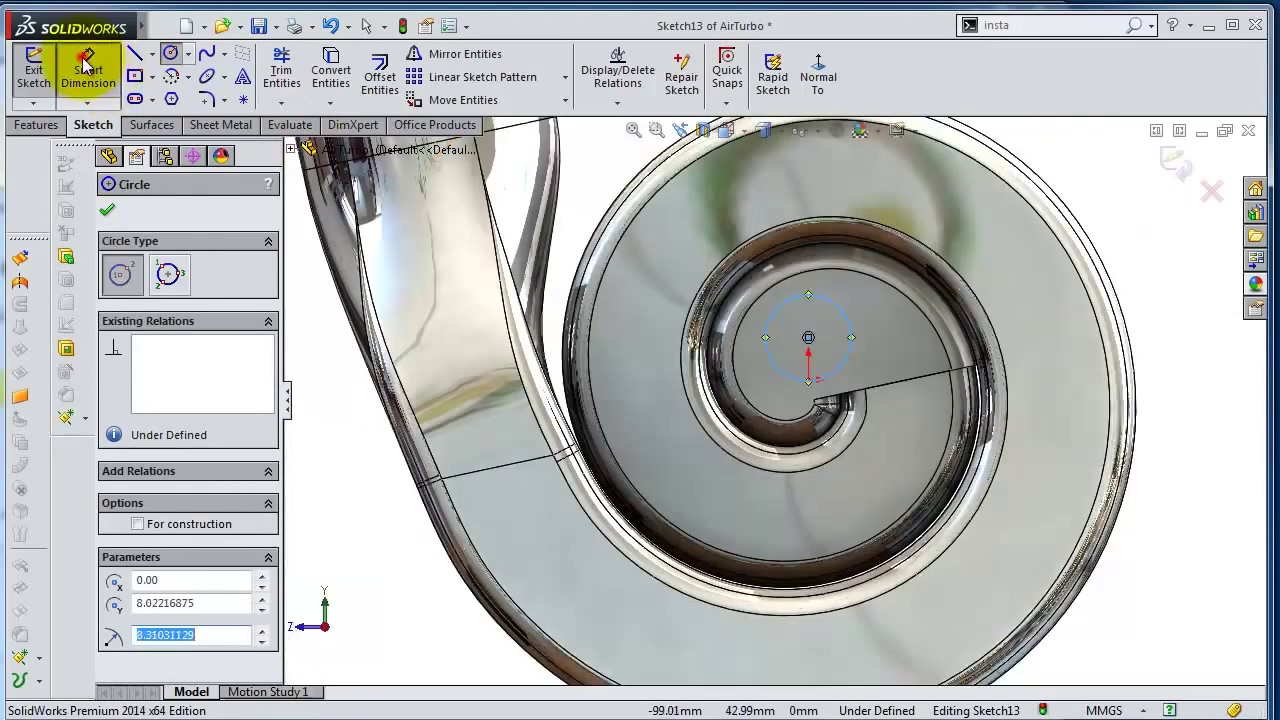
left_click(843, 313)
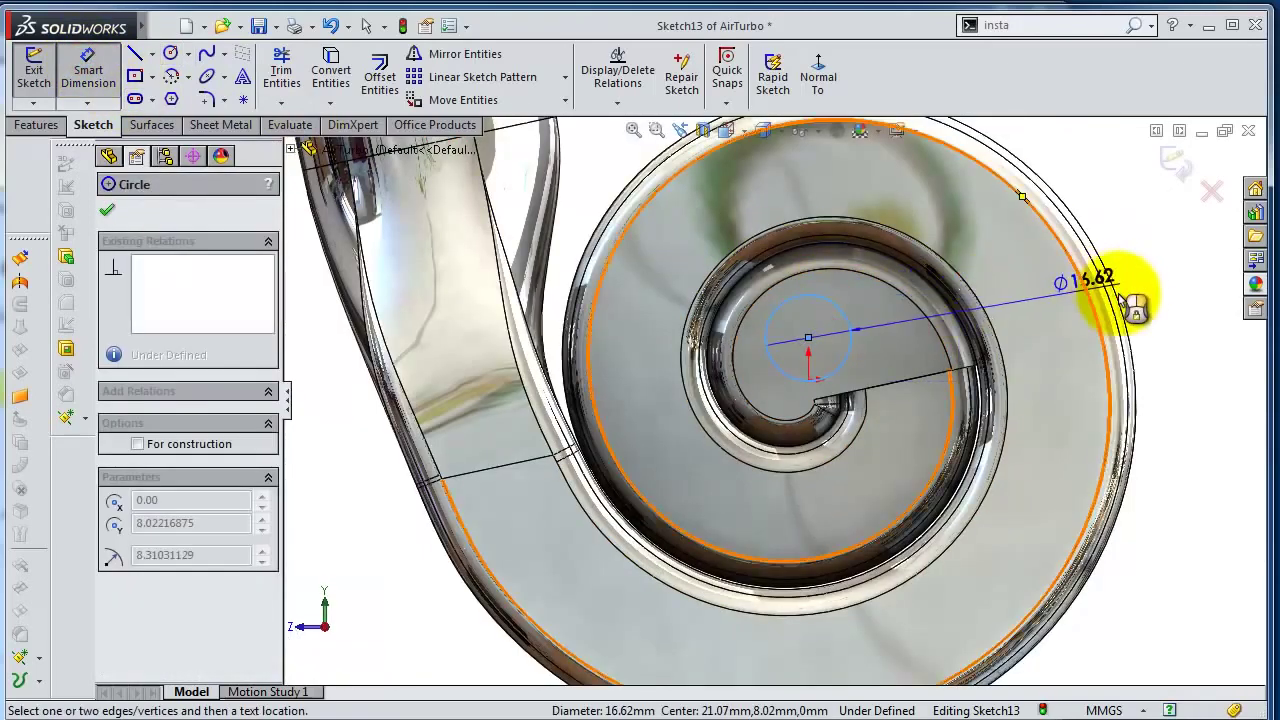
left_click(1148, 302)
type("20")
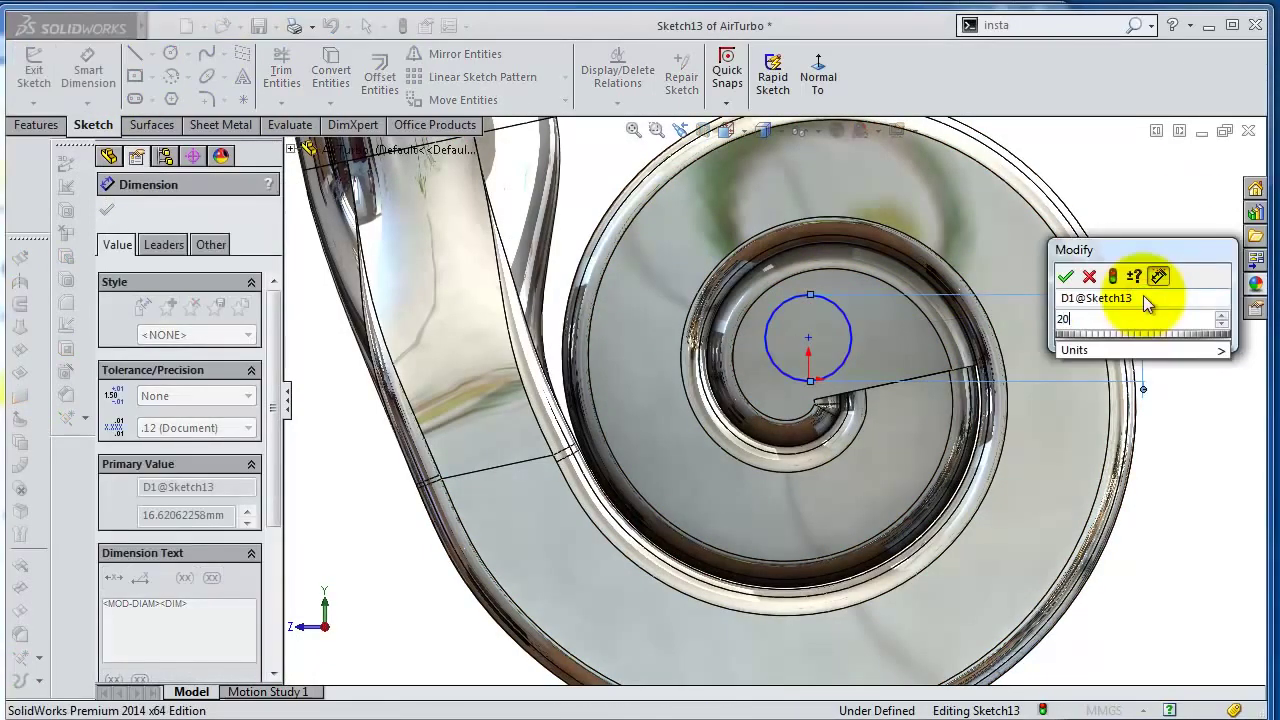
key("Return")
scroll(990, 330, "down", 1)
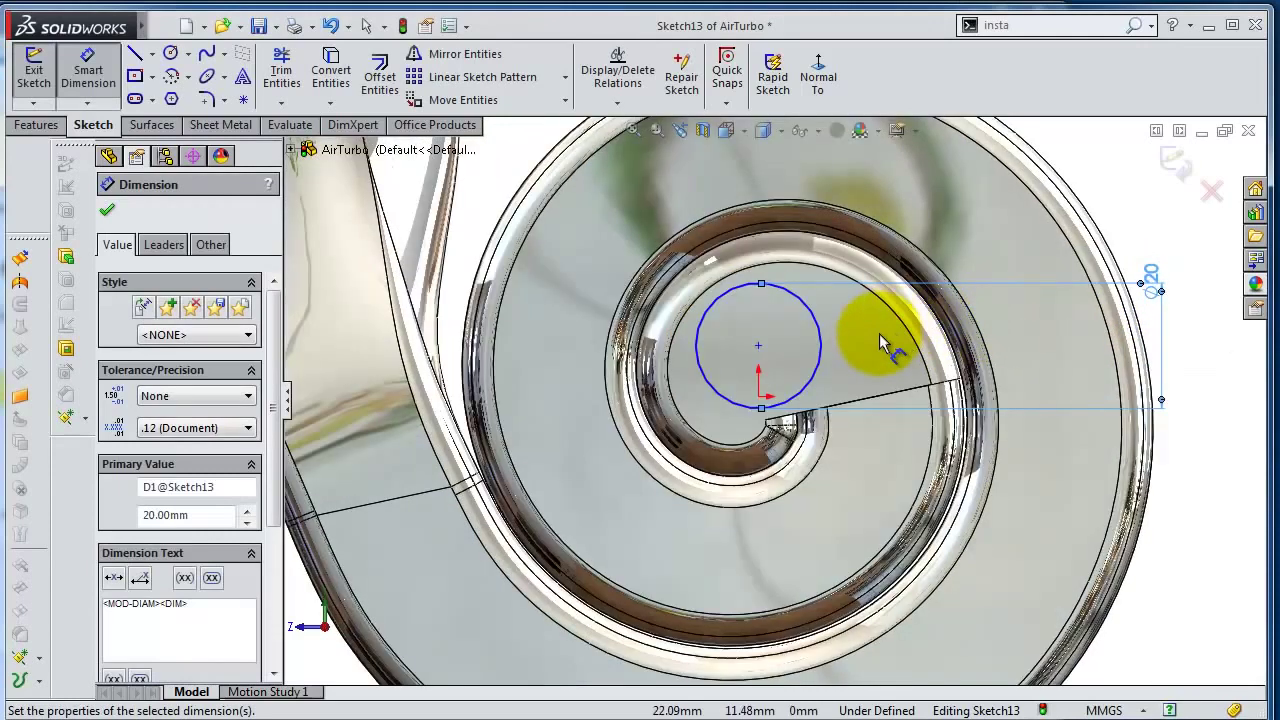
left_click(760, 398)
left_click(851, 388)
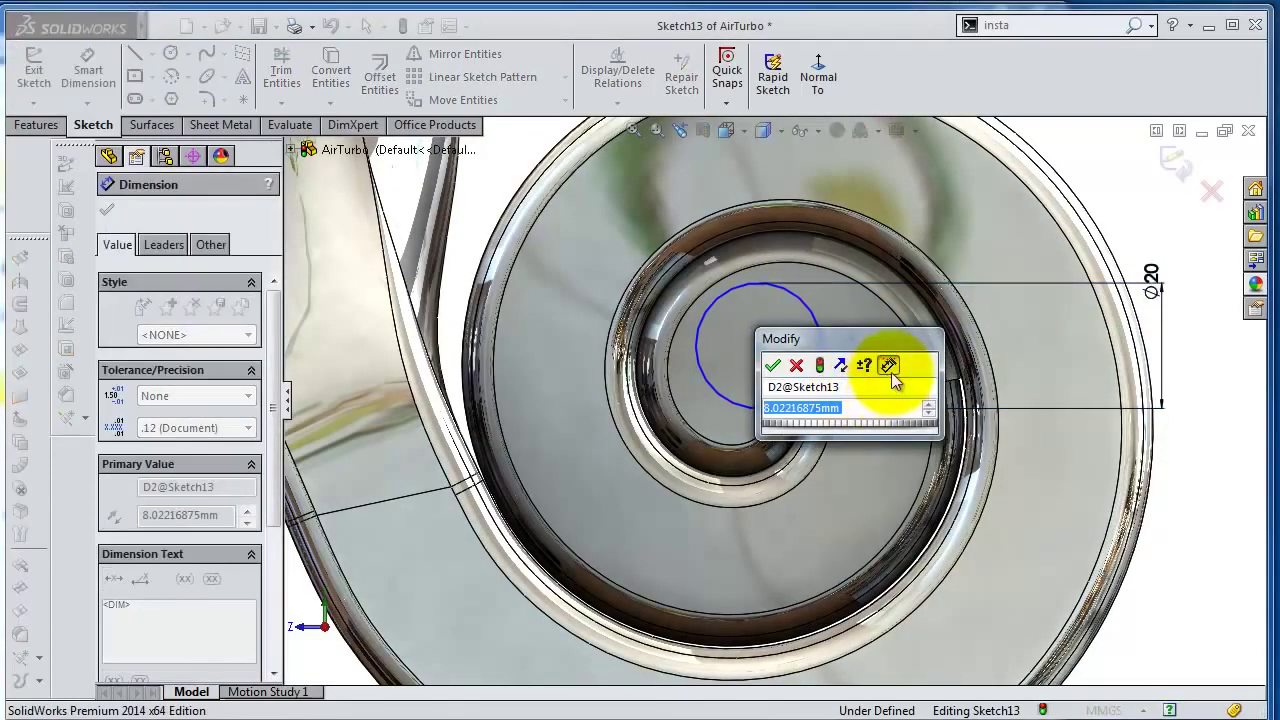
type("1")
key("Return")
scroll(791, 326, "down", 1)
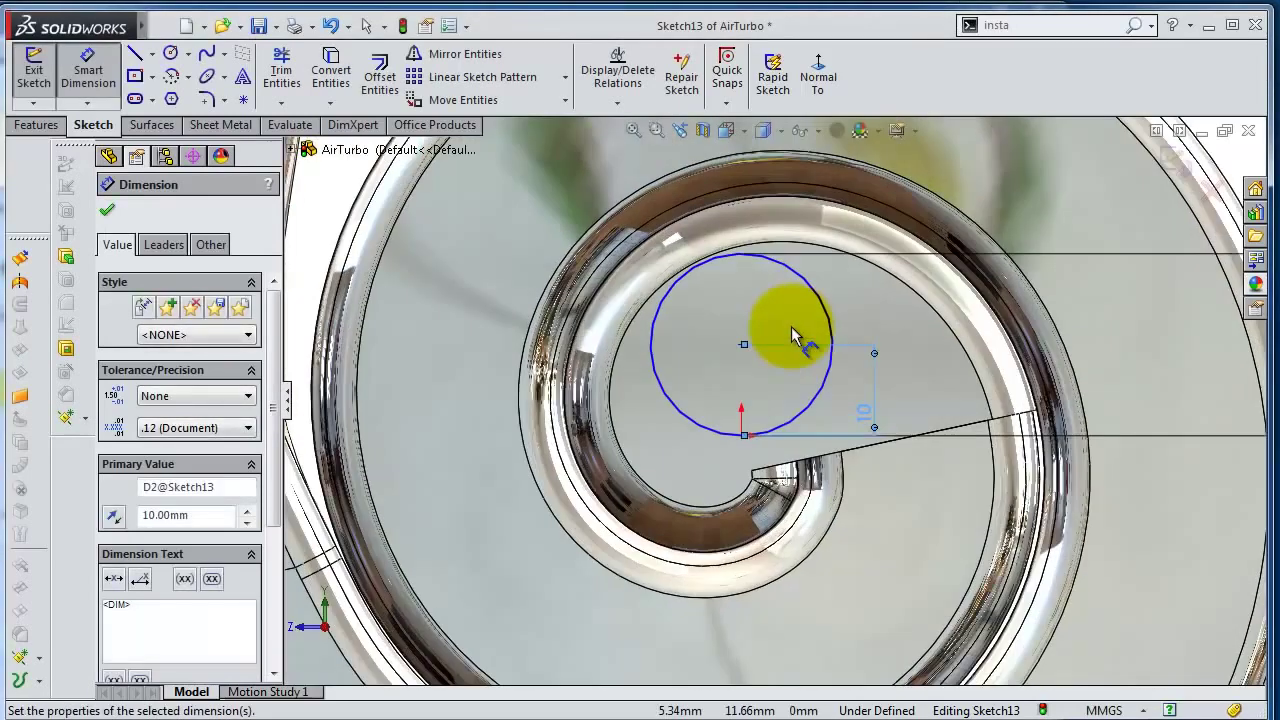
scroll(742, 351, "down", 2)
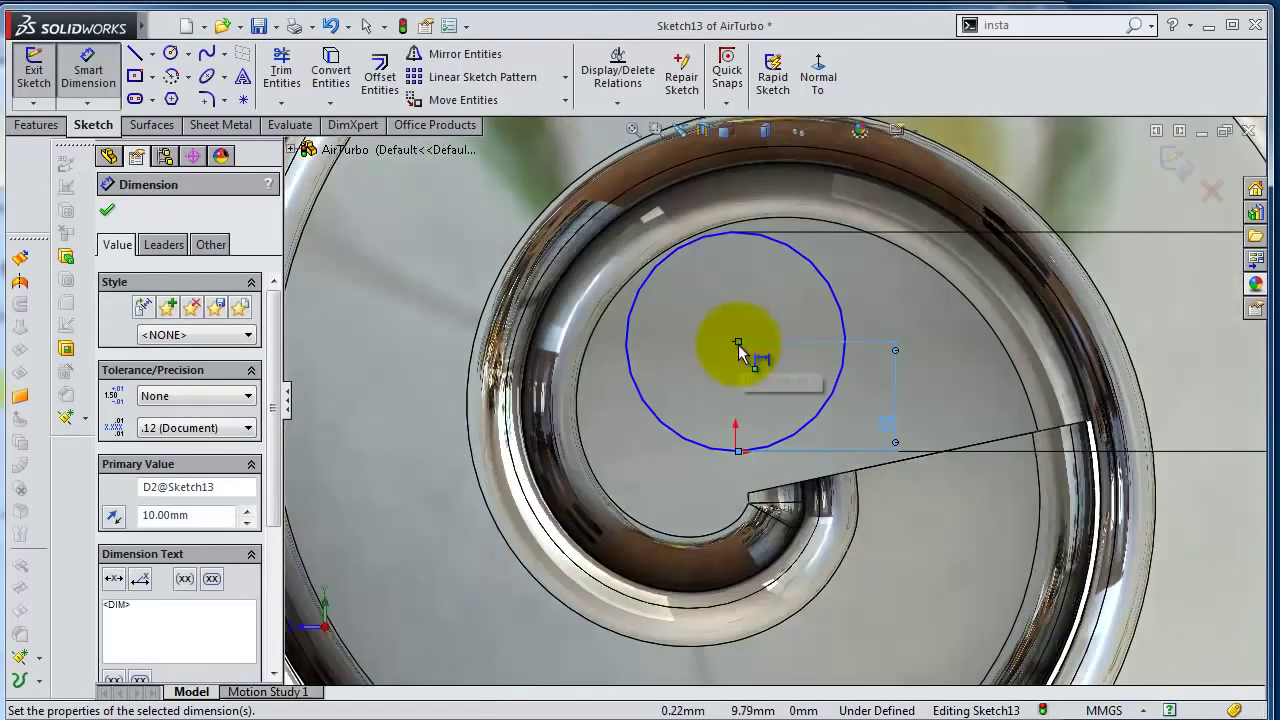
key("Escape")
Add a Vertical relation between the circle centre and the origin, fully defining Sketch13.
left_click(737, 452)
left_click(737, 452, "ctrl")
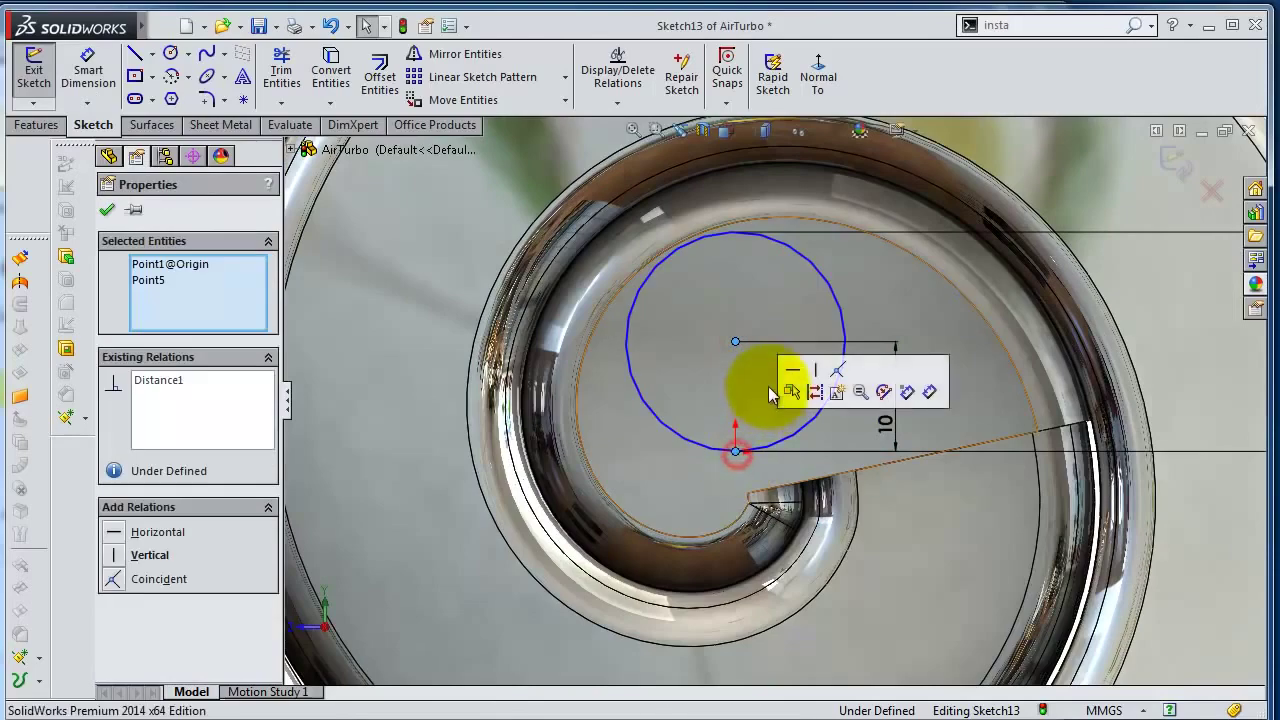
left_click(823, 371)
scroll(815, 360, "up", 2)
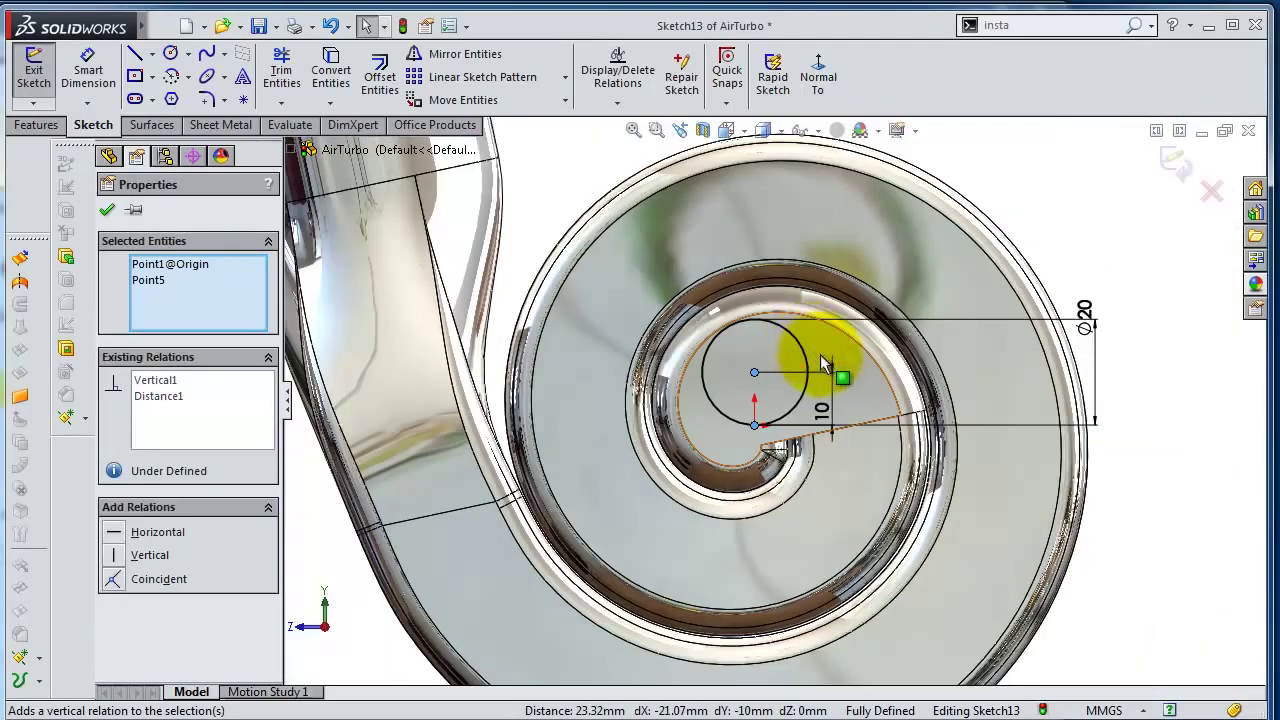
middle_click_drag(823, 365, 828, 364)
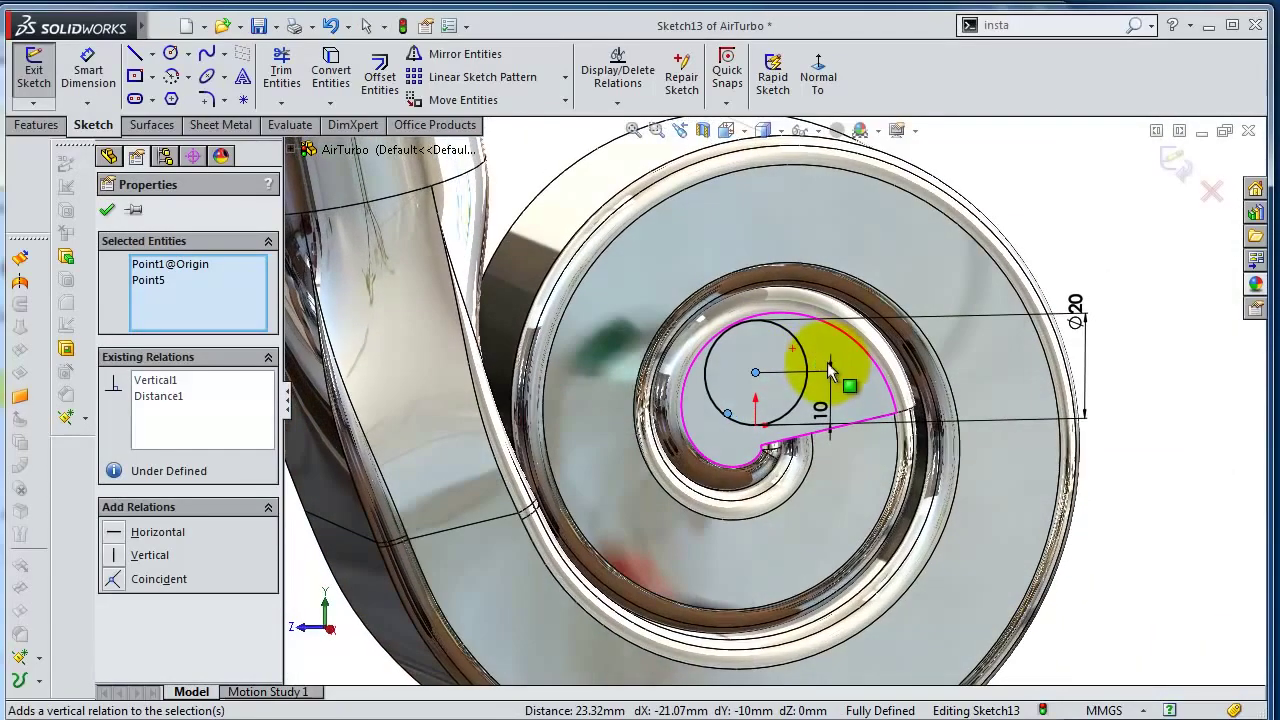
scroll(827, 362, "down", 1)
scroll(816, 327, "down", 1)
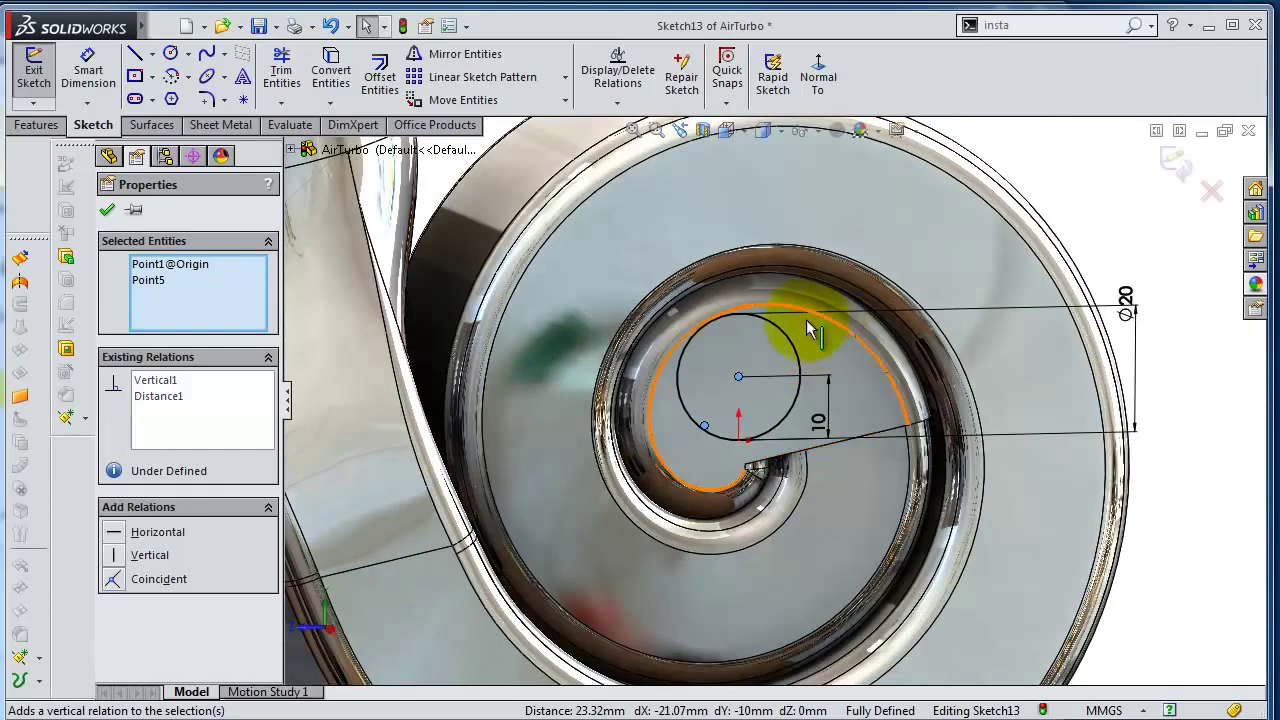
left_click(49, 130)
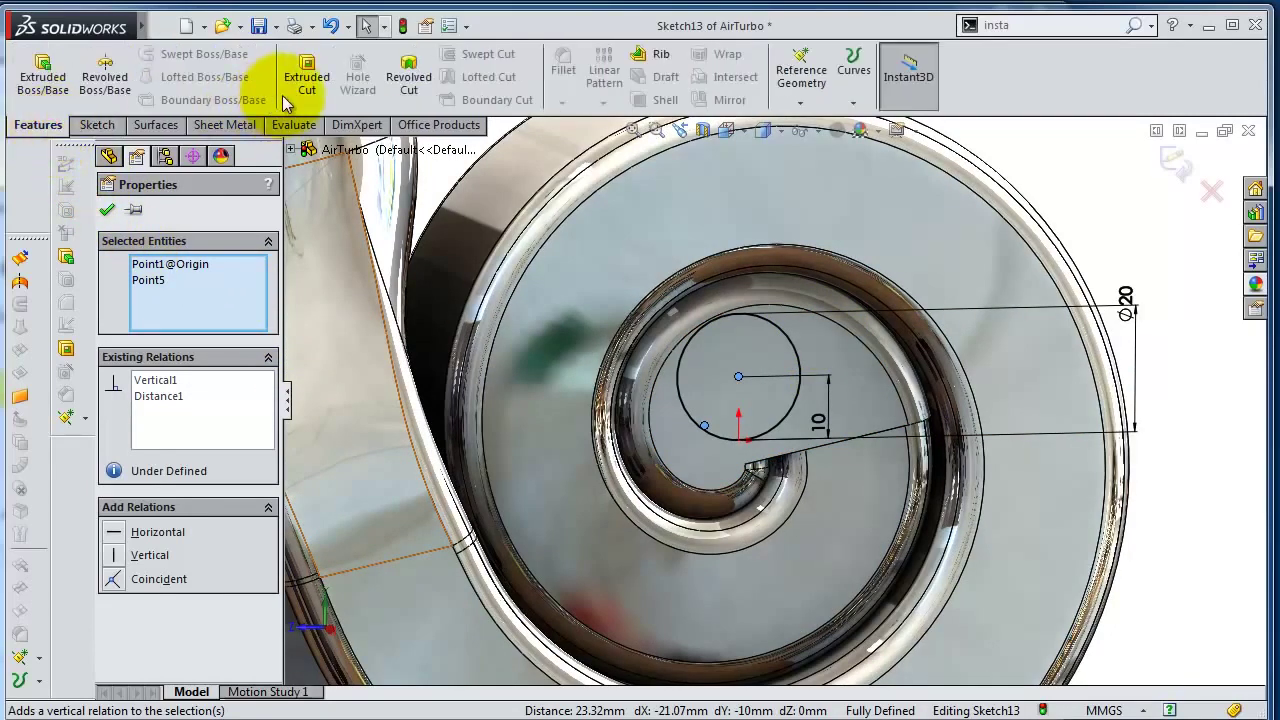
Extrude the circle 10 mm blind as a reversed thin feature with 1.5 mm wall thickness.
left_click(45, 72)
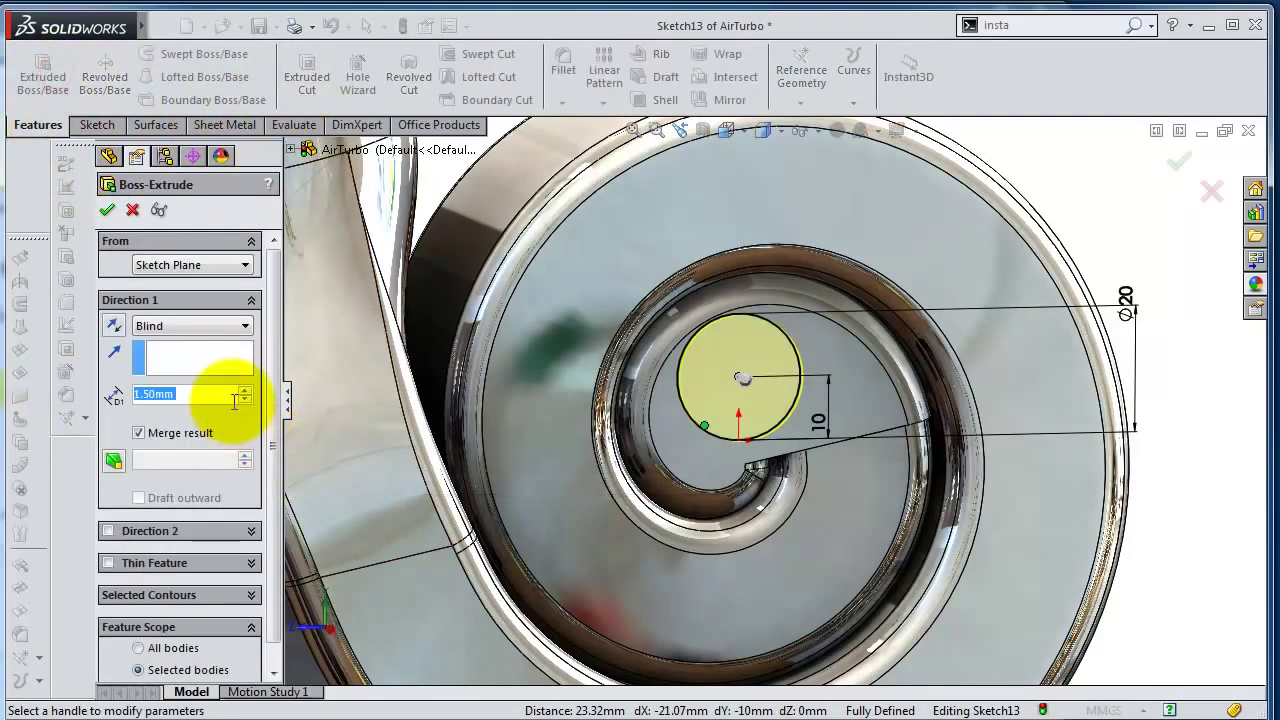
type("10")
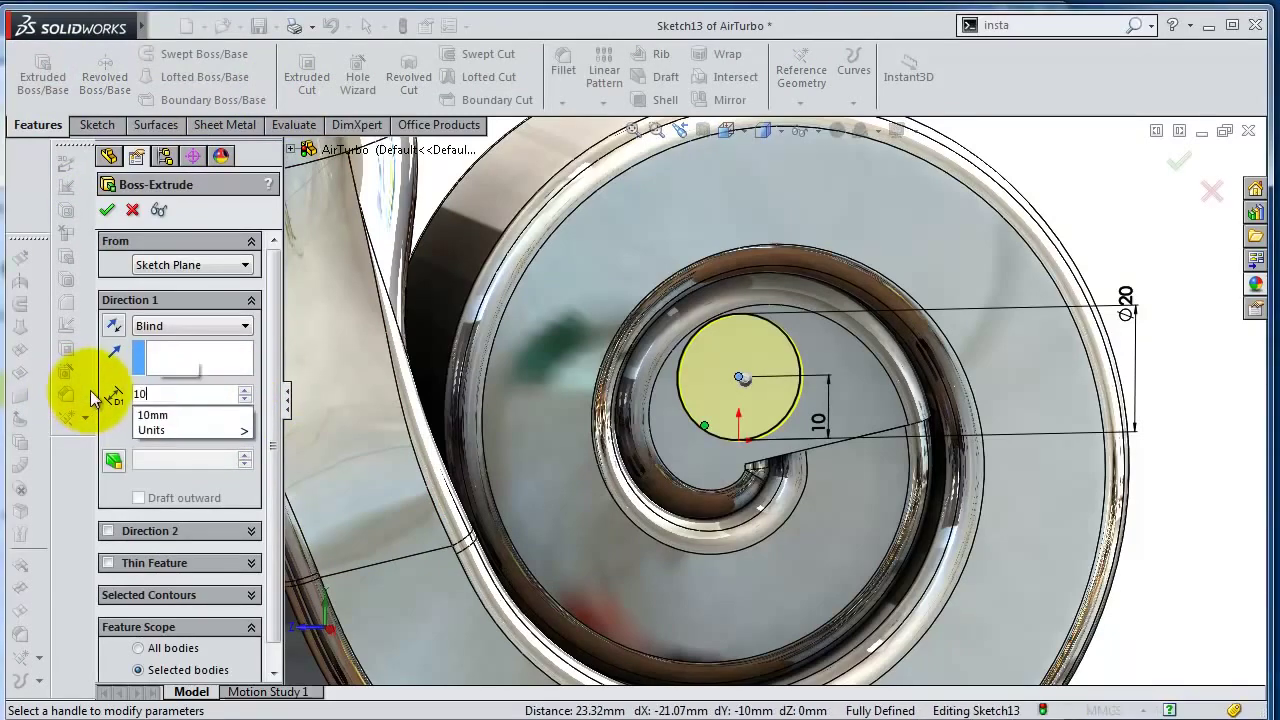
key("Return")
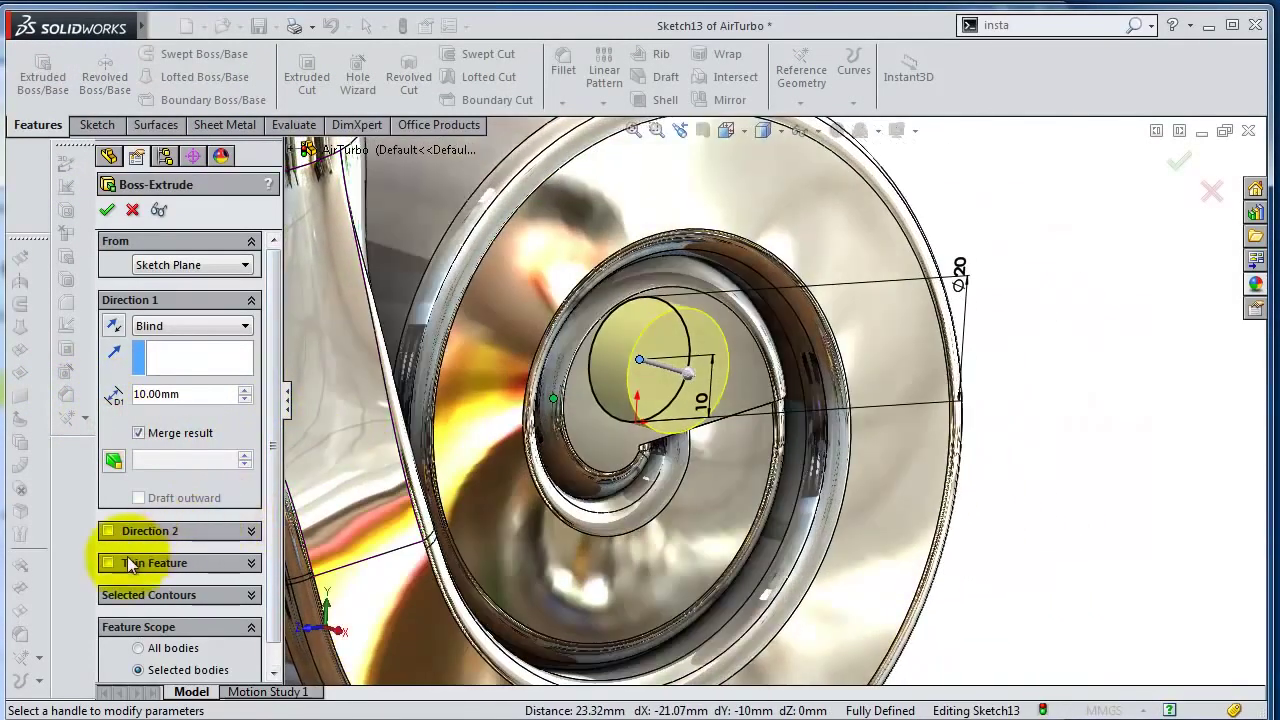
left_click(110, 563)
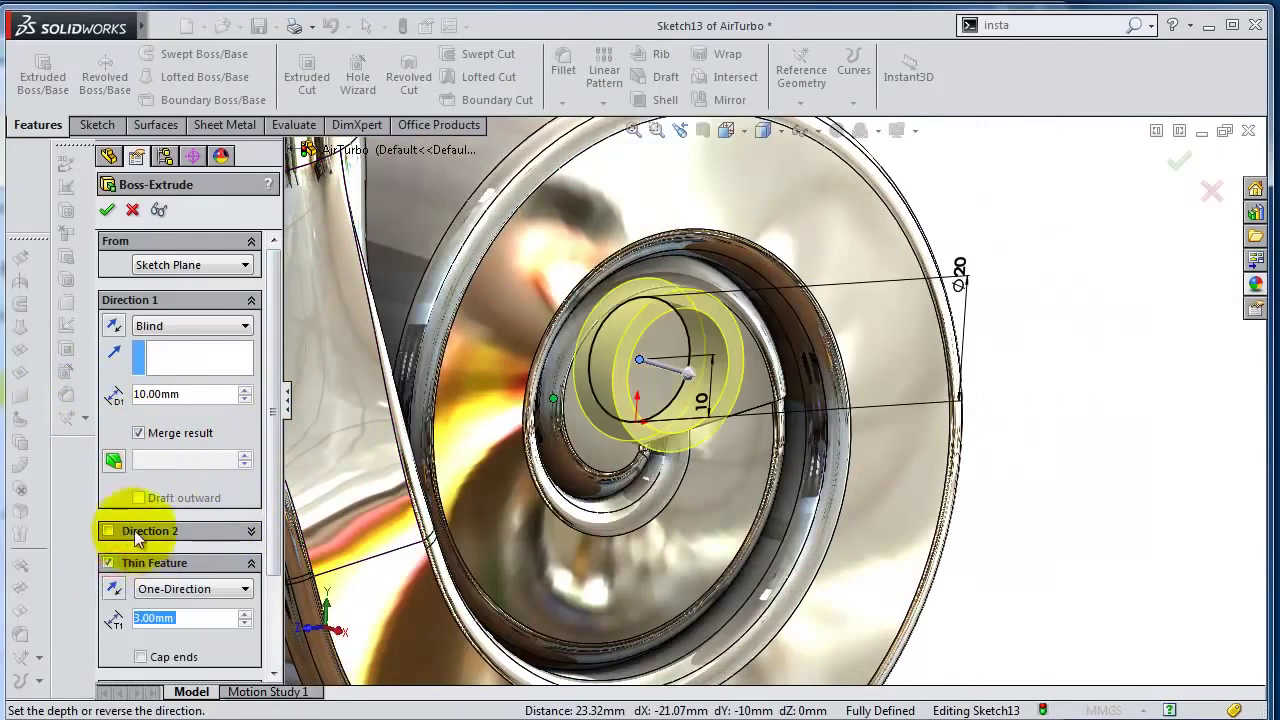
left_click(118, 592)
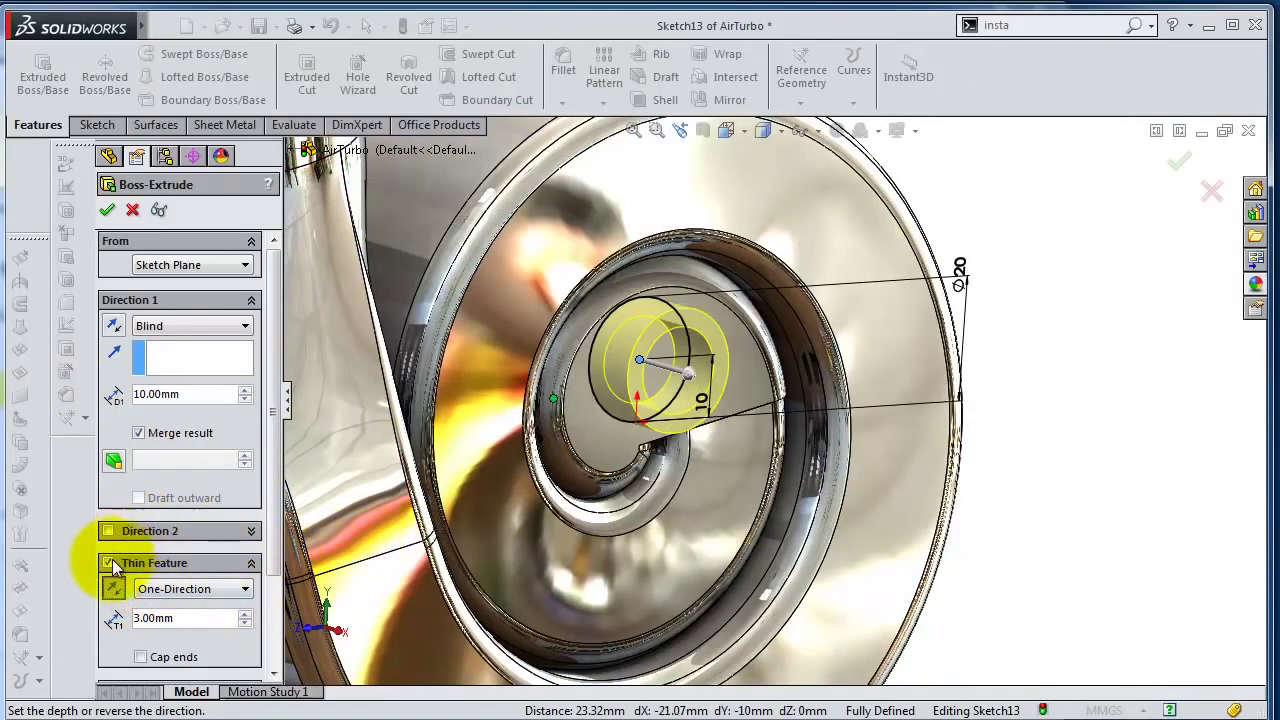
left_click_drag(200, 622, 131, 620)
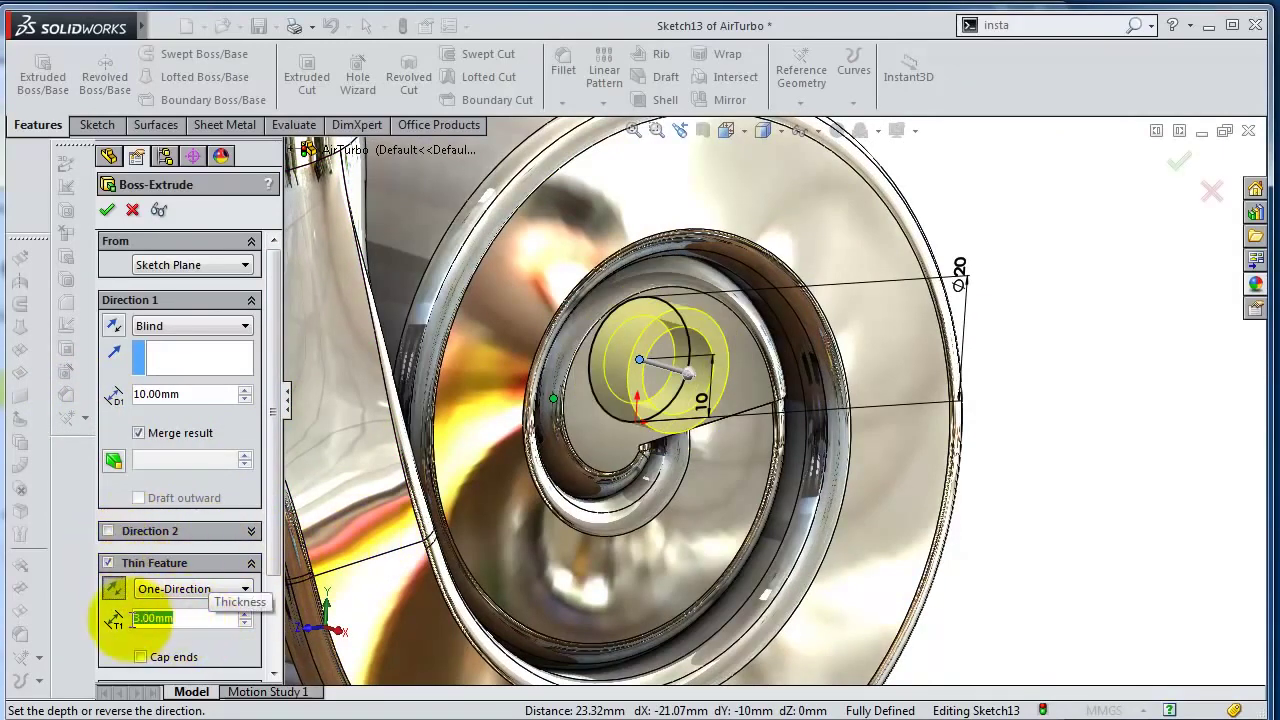
type("1.5")
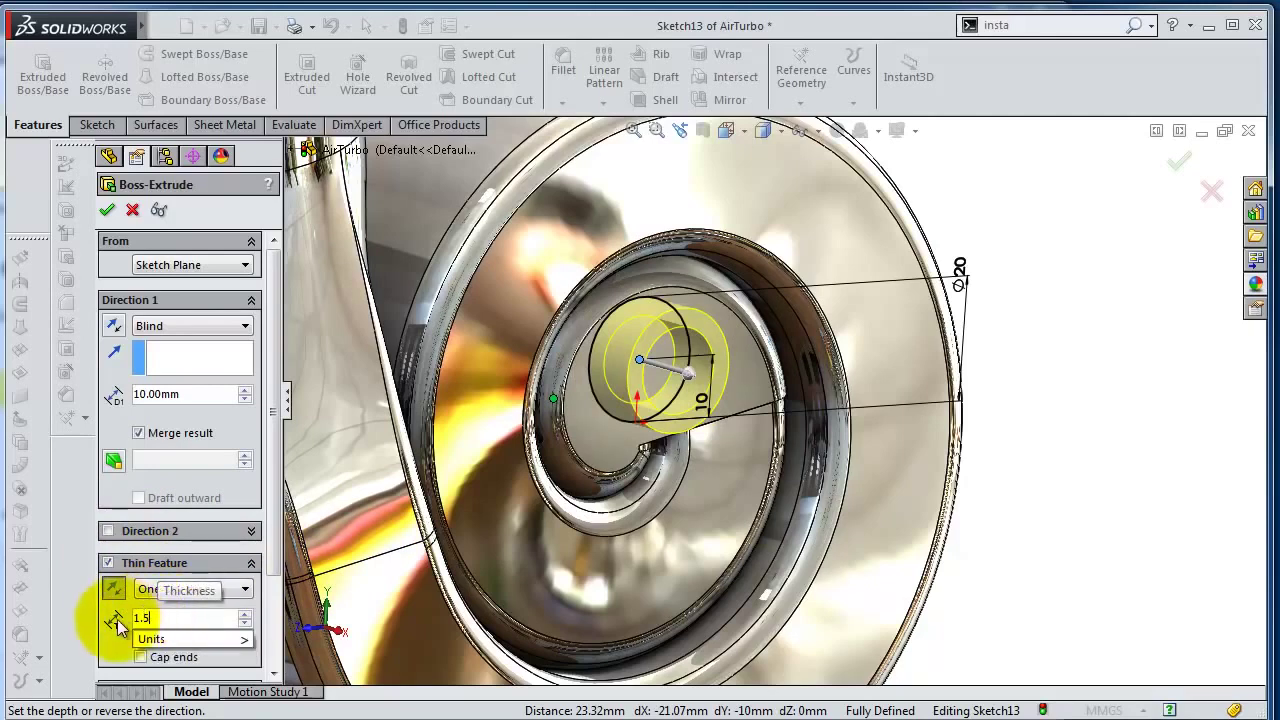
left_click(105, 615)
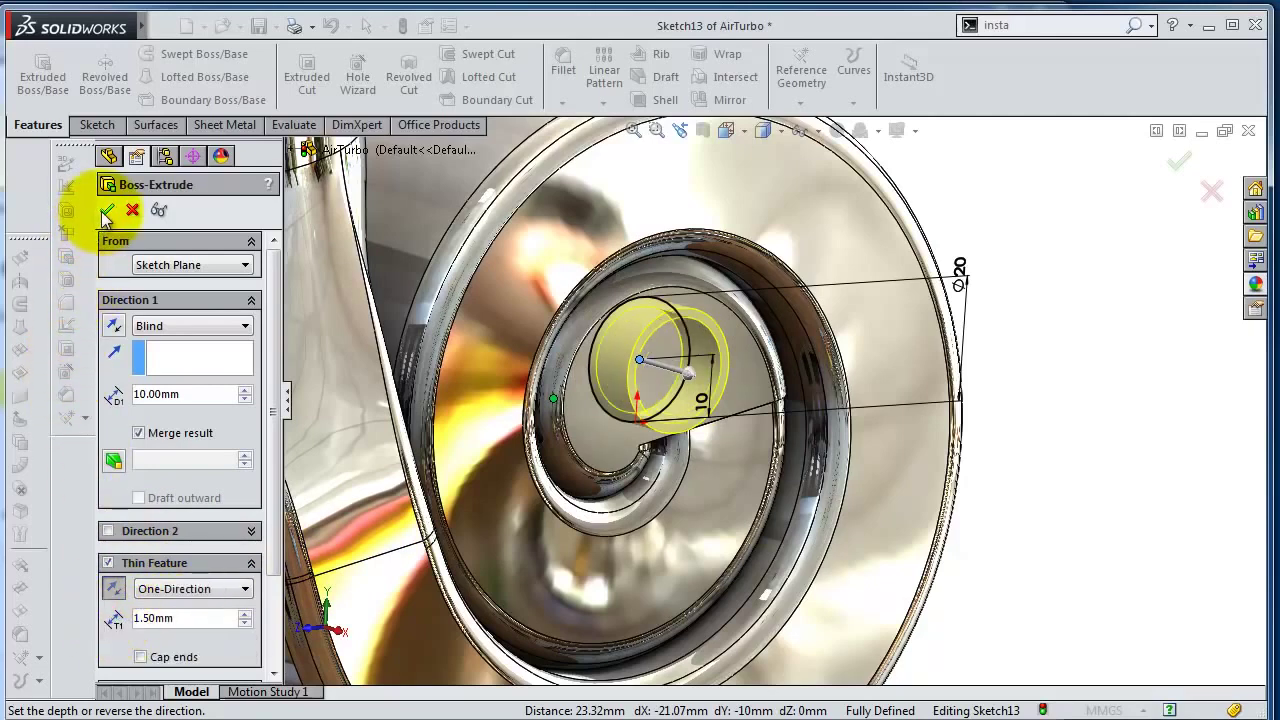
Accept the thin tube, then project the tube's inner face edge into a new sketch.
right_click(805, 374)
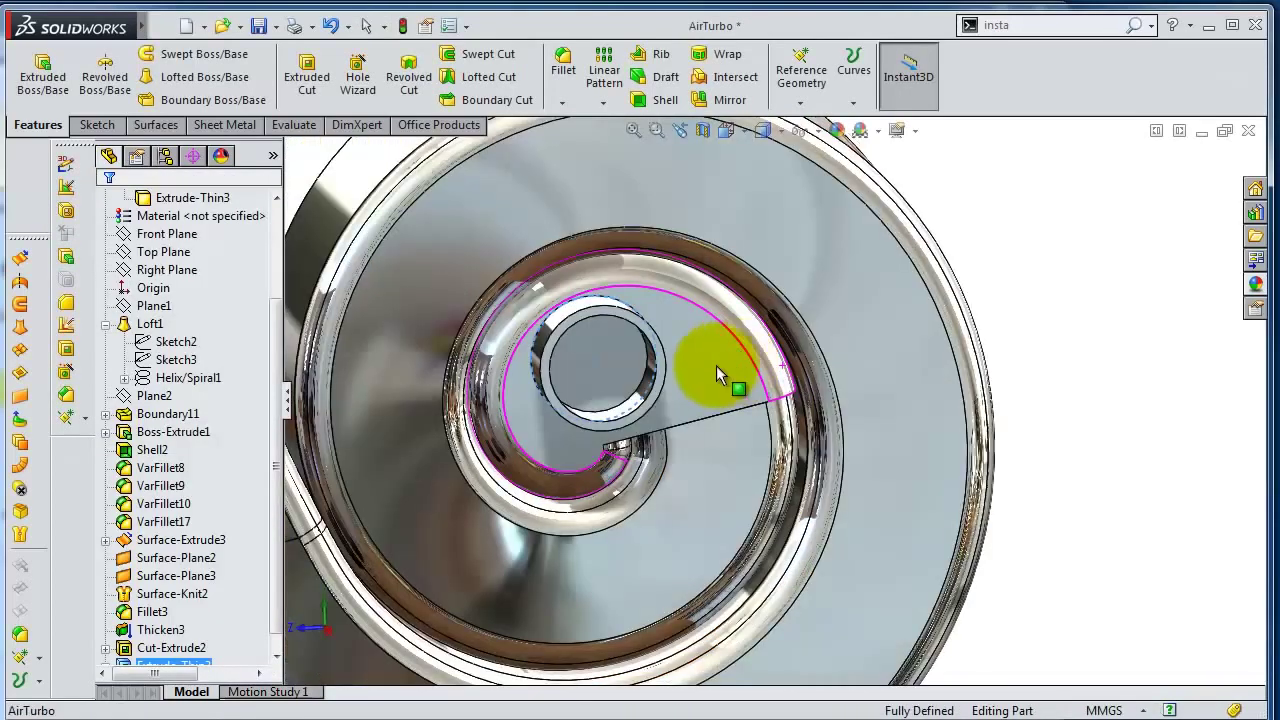
left_click(627, 364)
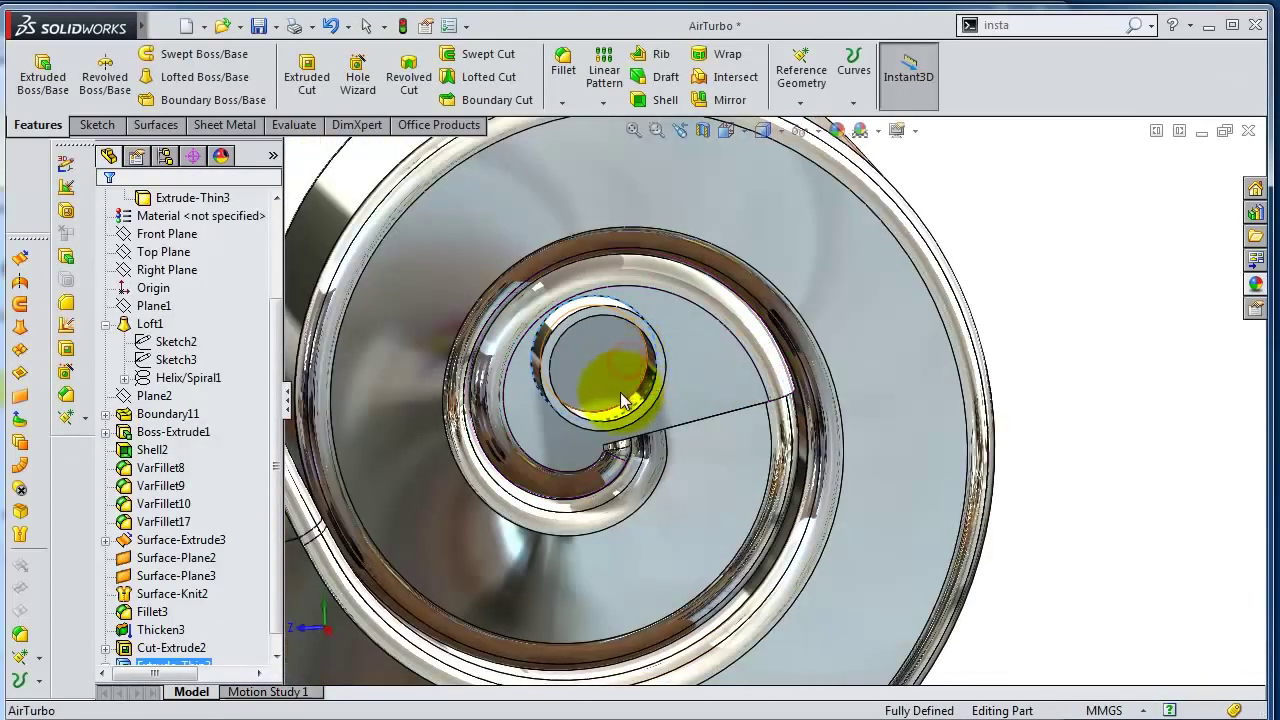
left_click(705, 297)
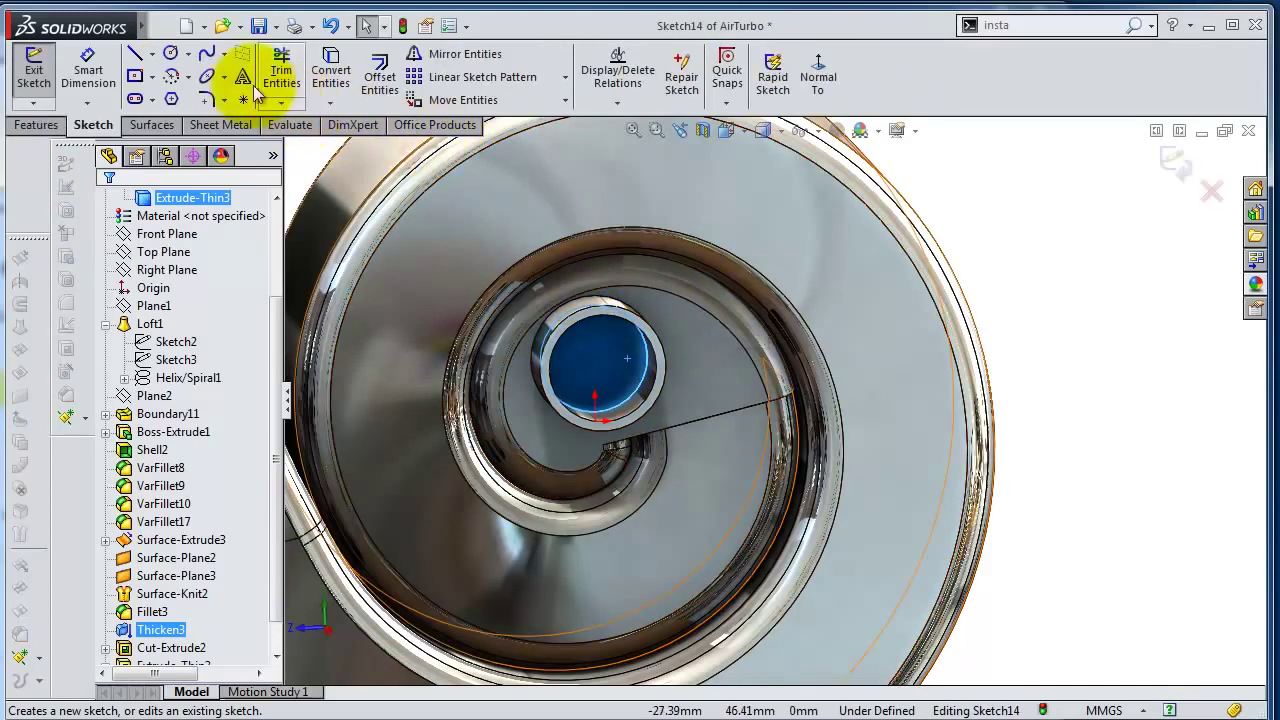
left_click(333, 66)
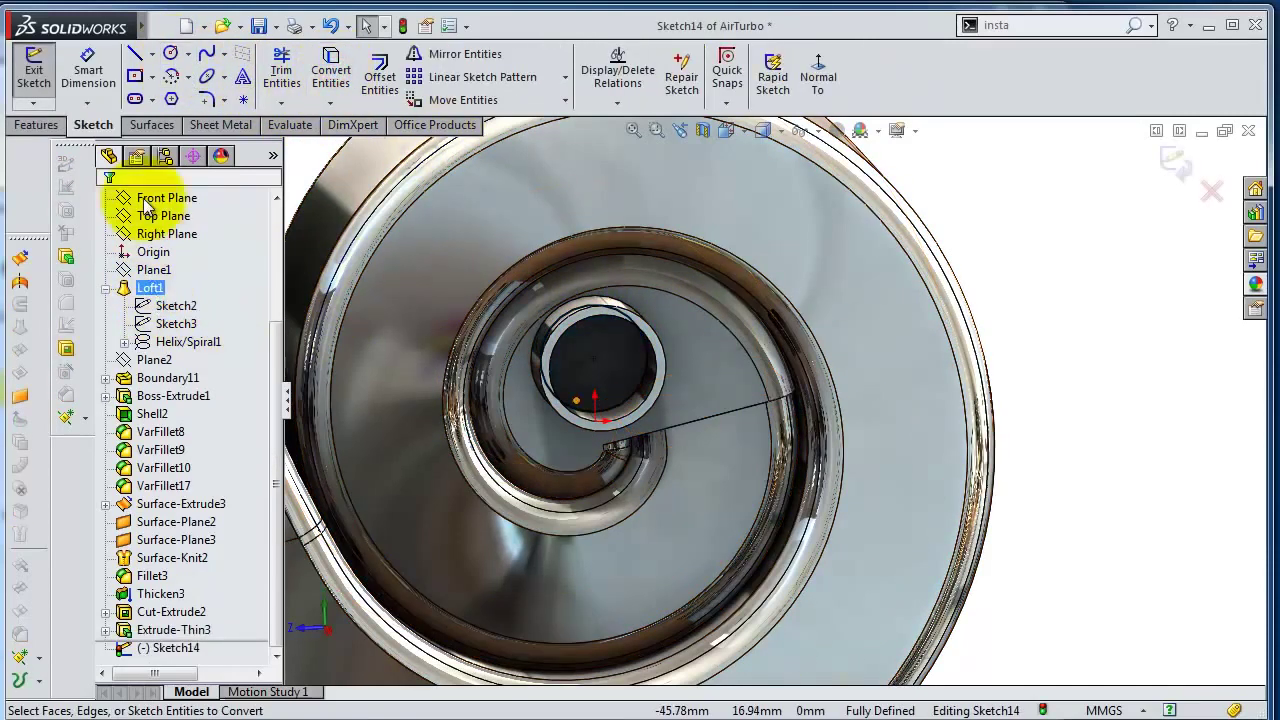
Extrude-cut the projected circle Up To Next to open the bore inside the tube.
left_click(36, 124)
left_click(307, 78)
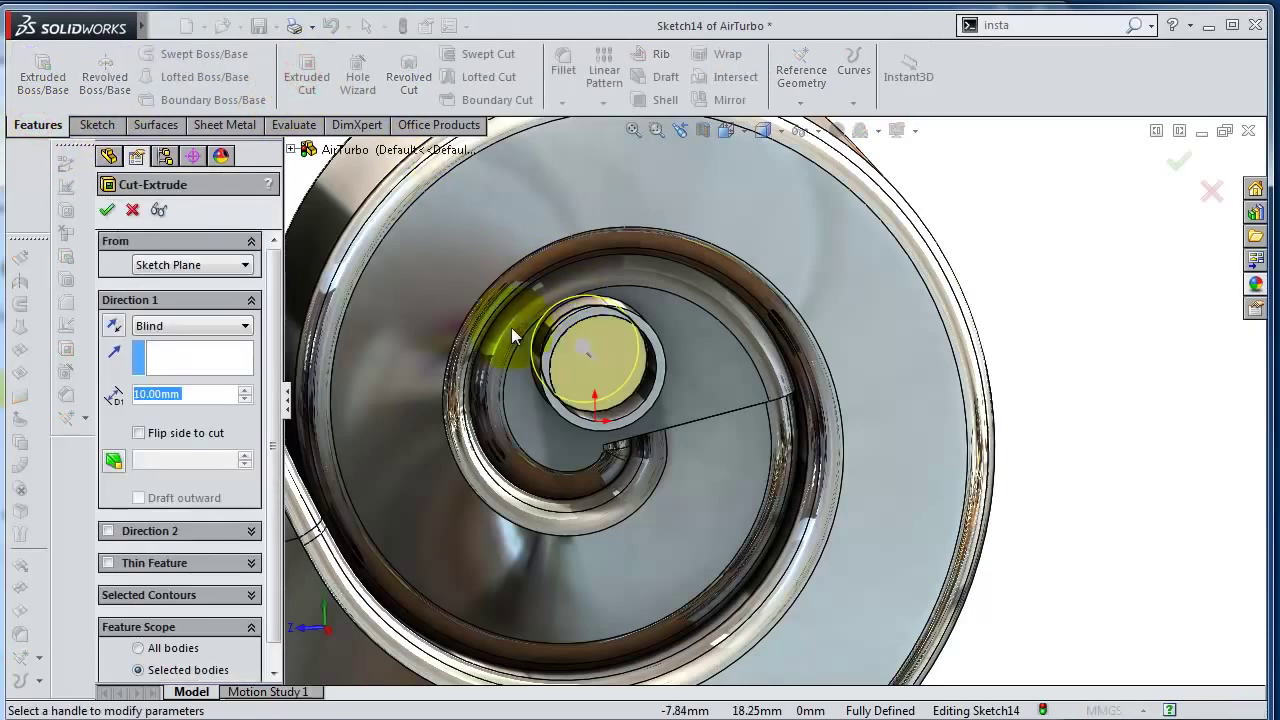
left_click(220, 334)
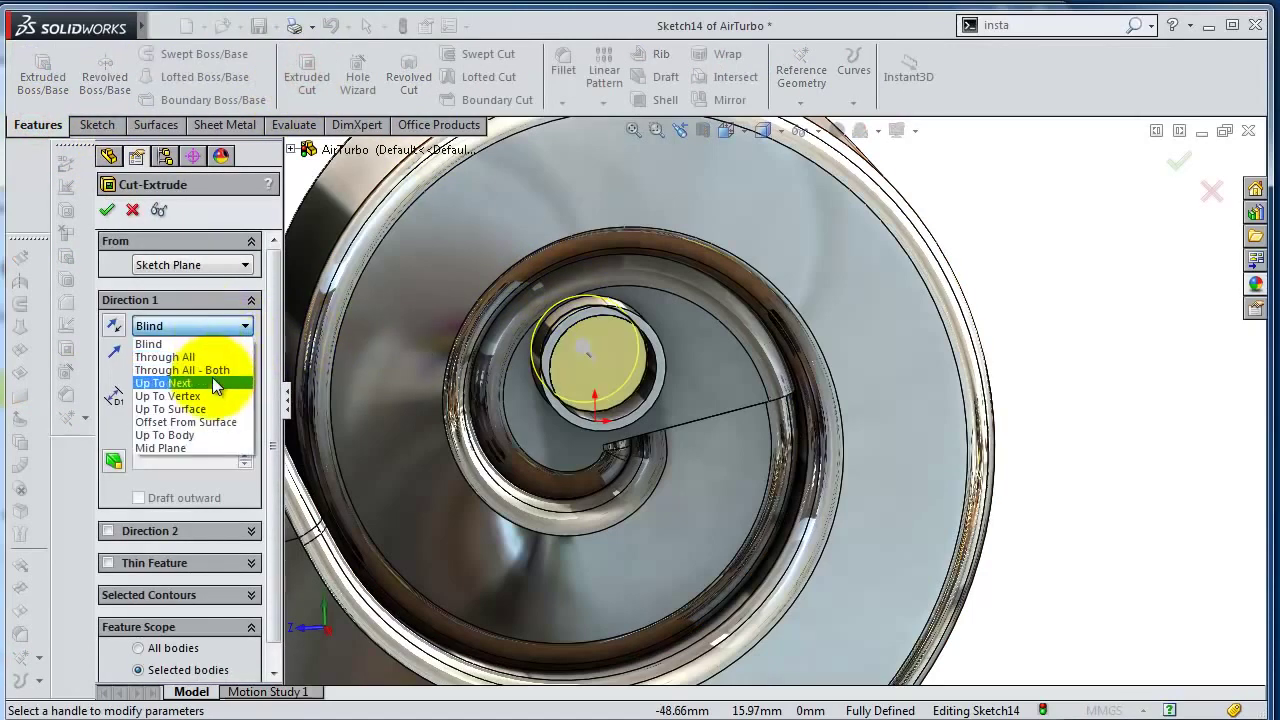
left_click(211, 378)
left_click(1180, 160)
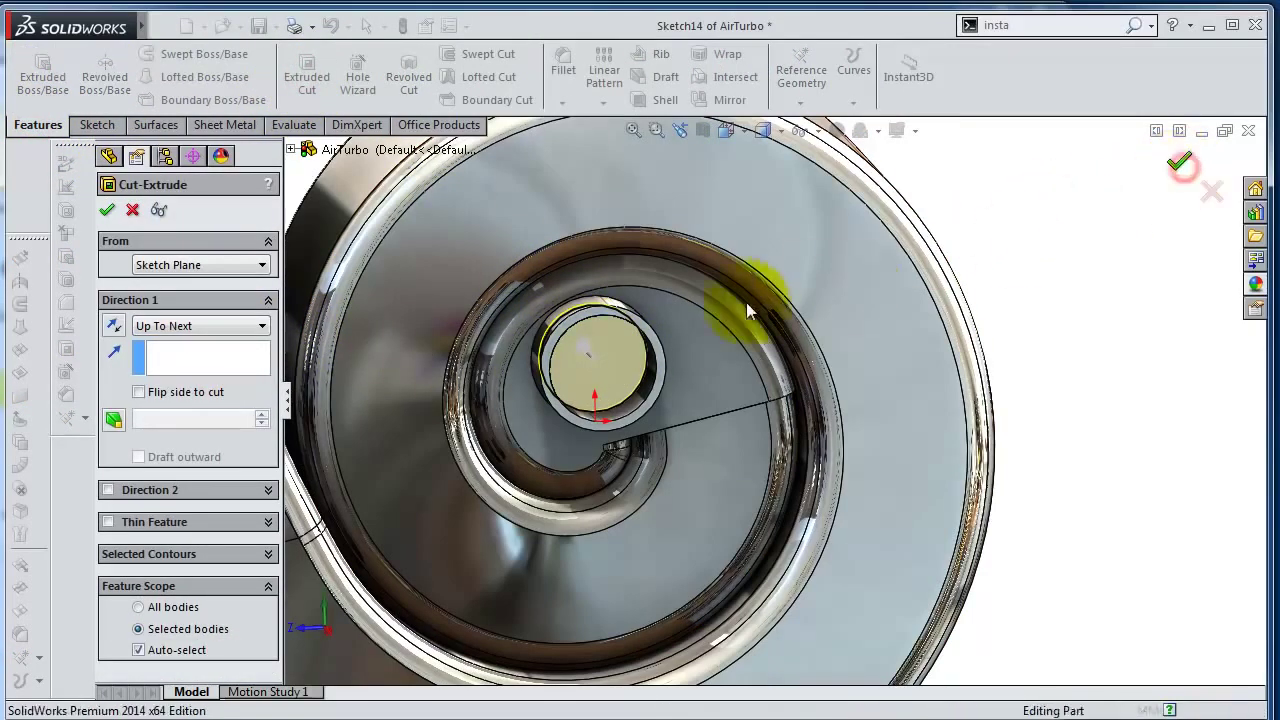
middle_click_drag(658, 380, 690, 352)
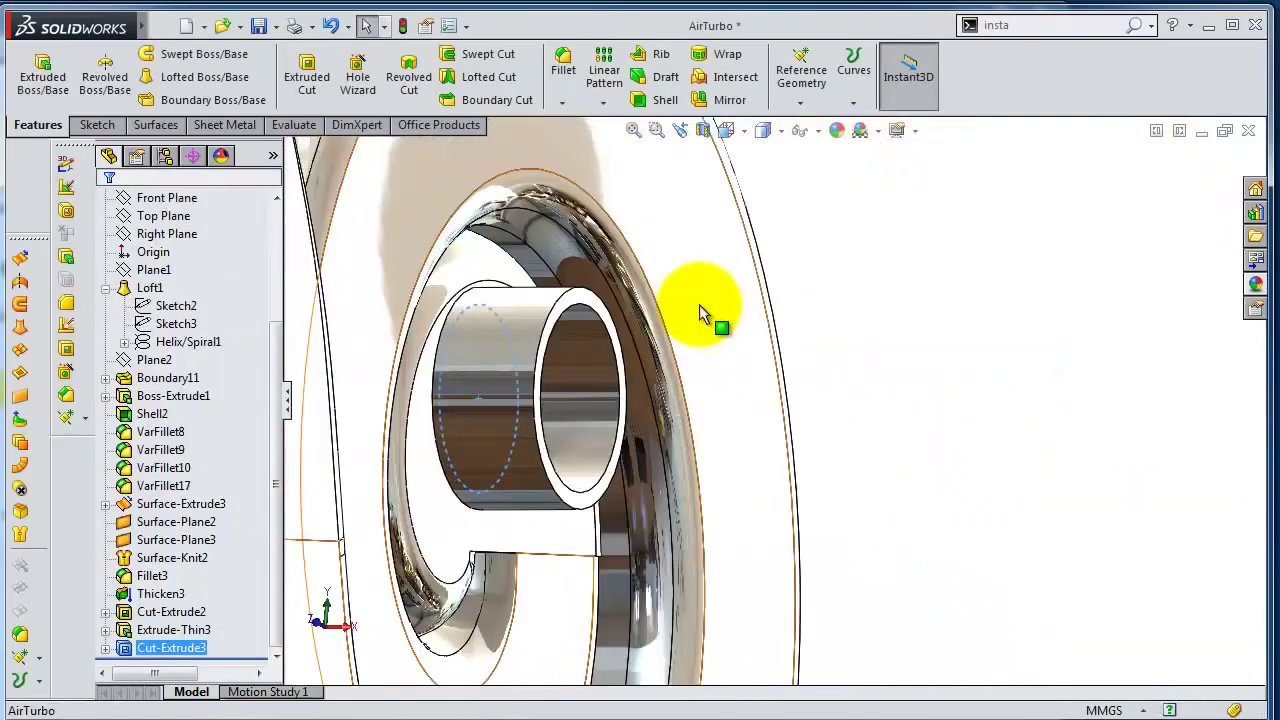
Start a sketch on the tube end face, view it Normal To, and convert its circular edge.
middle_click_drag(690, 352, 700, 309)
left_click(565, 320)
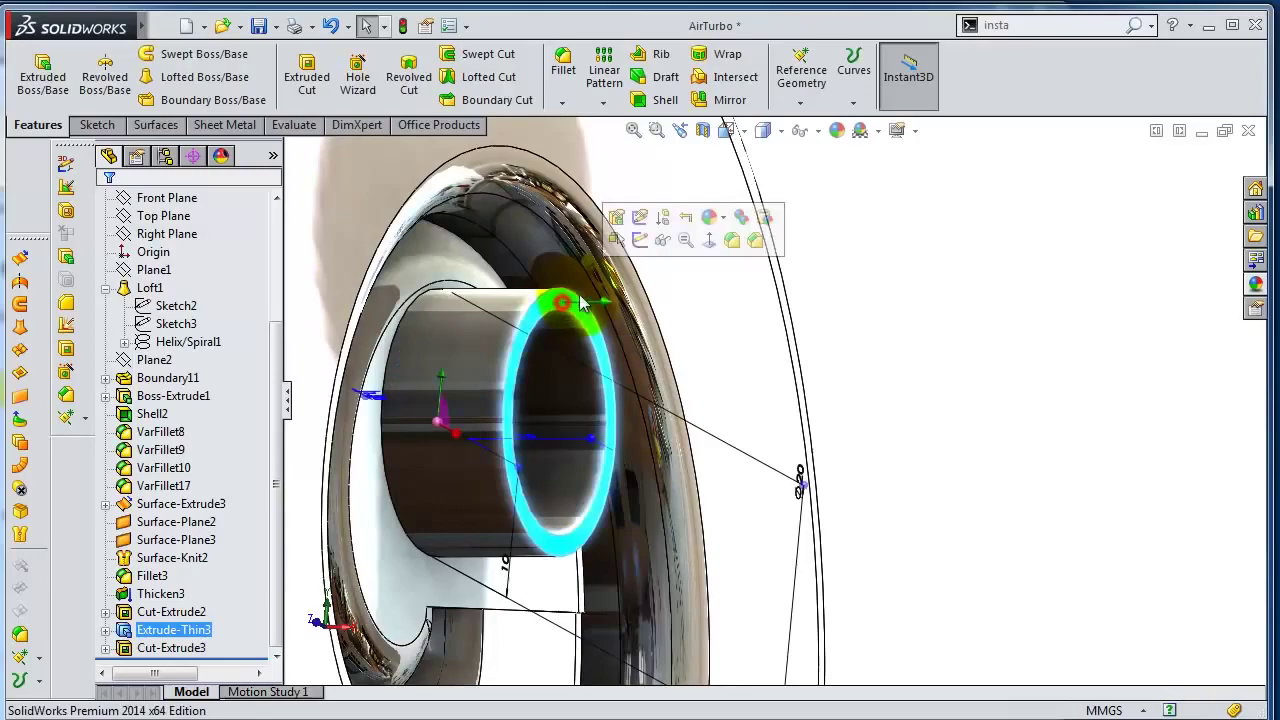
left_click(640, 243)
left_click(820, 75)
scroll(835, 320, "down", 5)
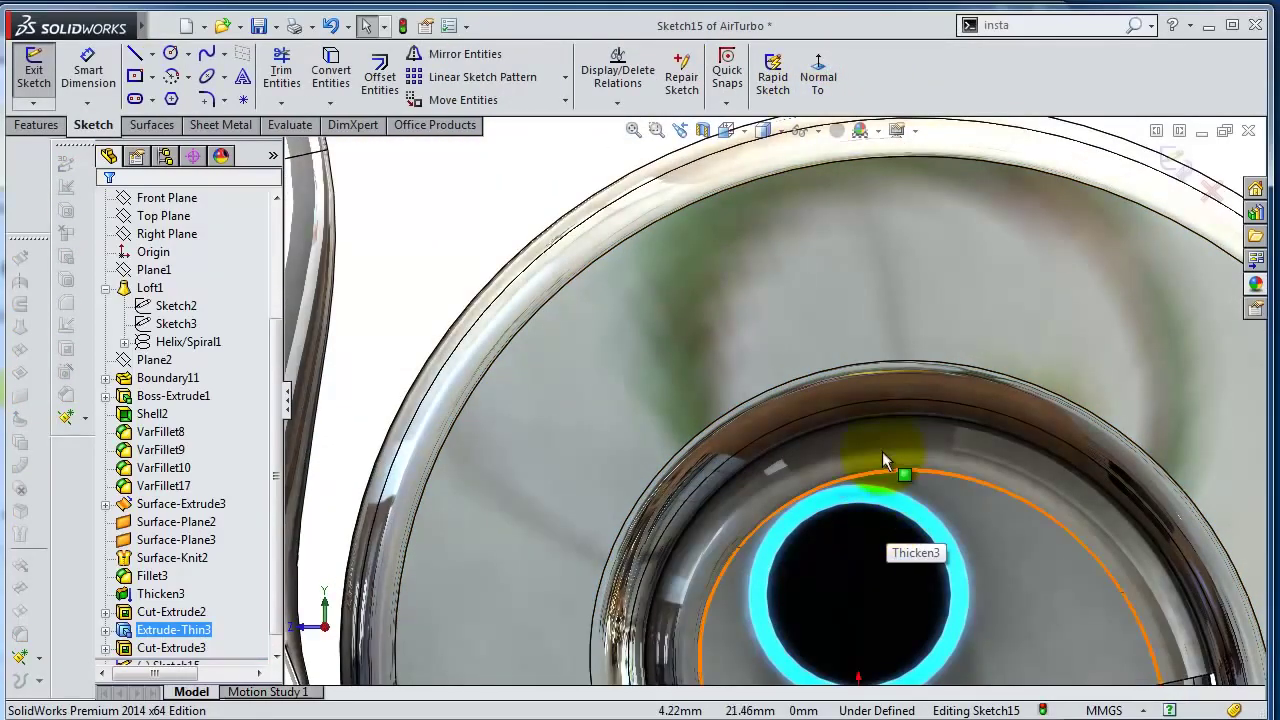
left_click(88, 65)
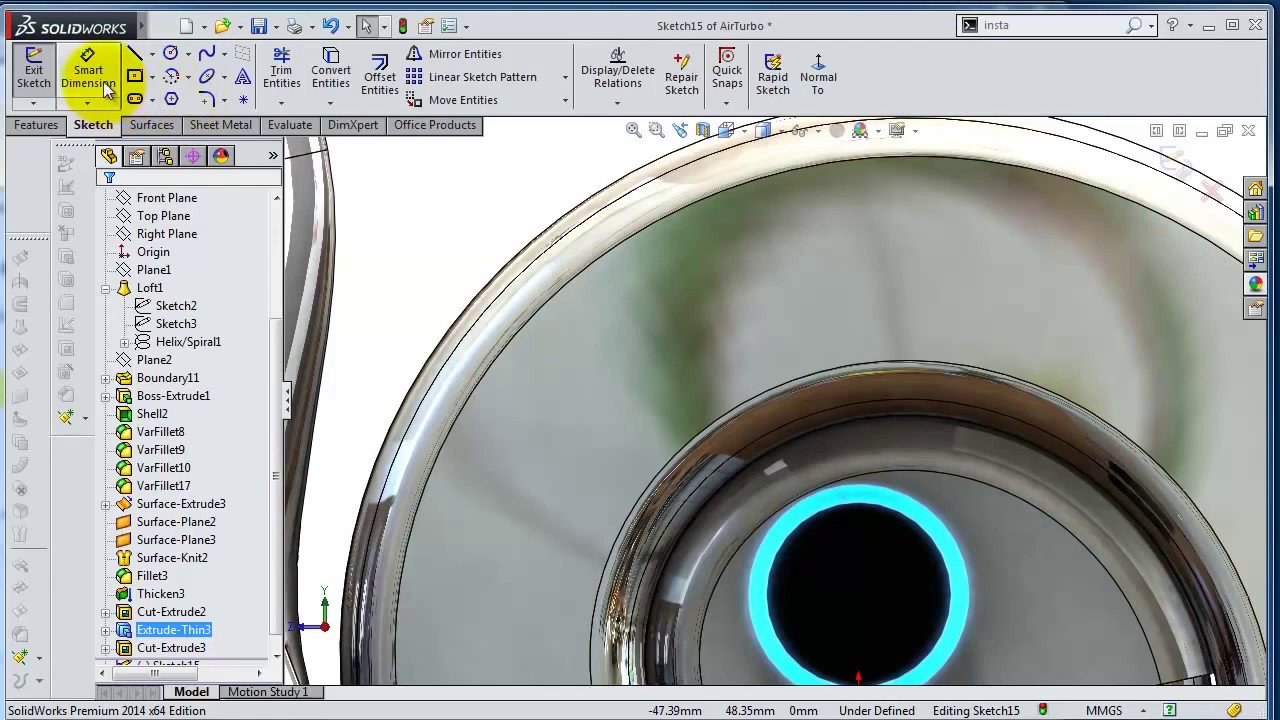
left_click(845, 512)
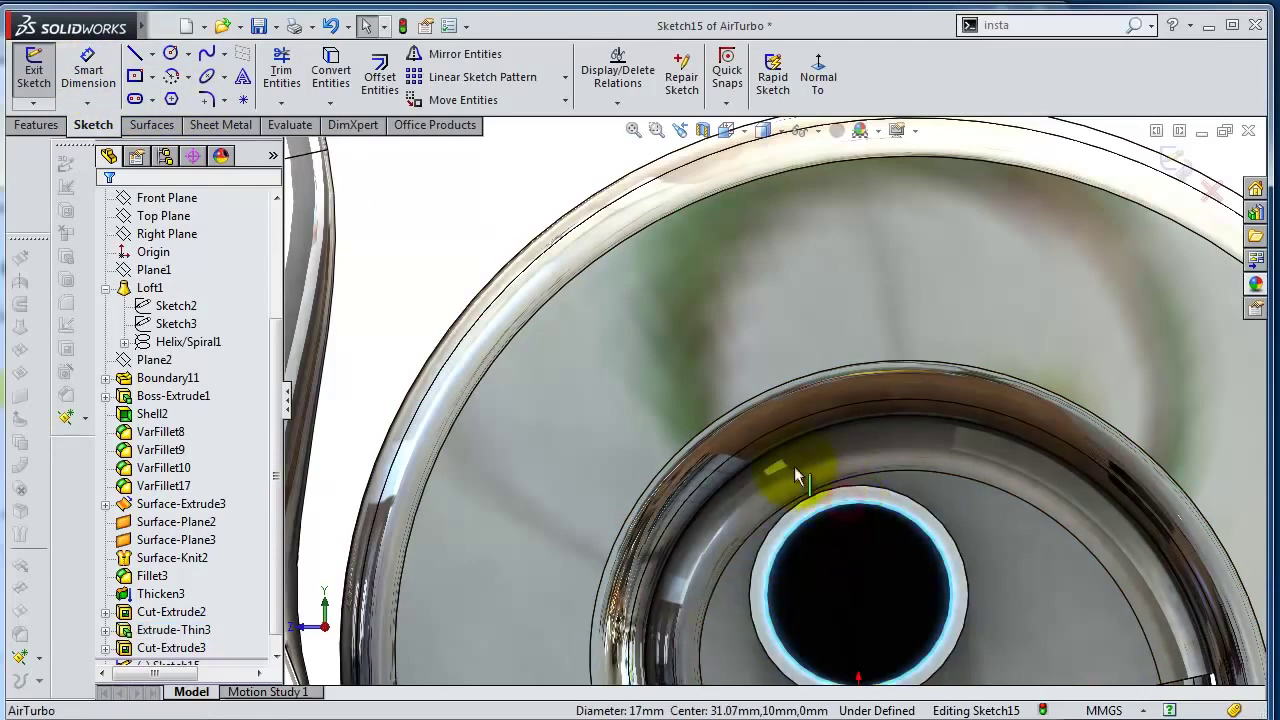
left_click(331, 70)
Draw an origin-centred circle dimensioned to 30 mm diameter and begin a boss extrusion.
left_click(171, 53)
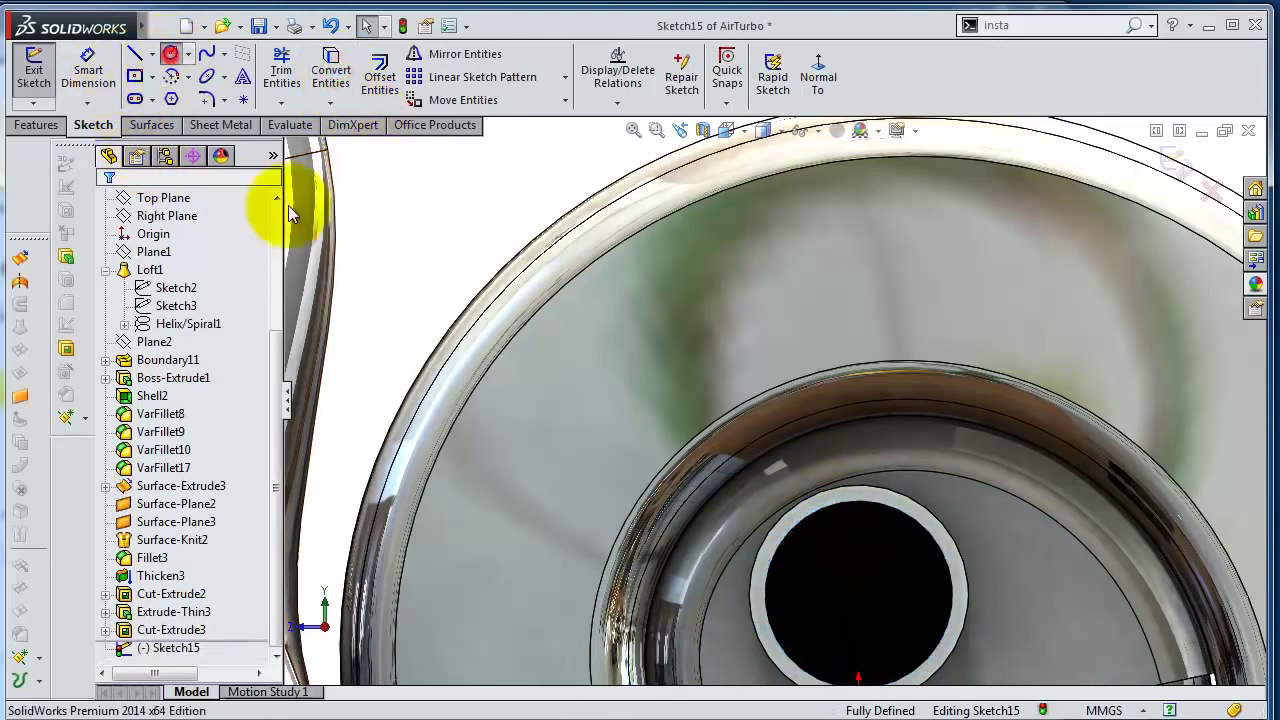
left_click(858, 598)
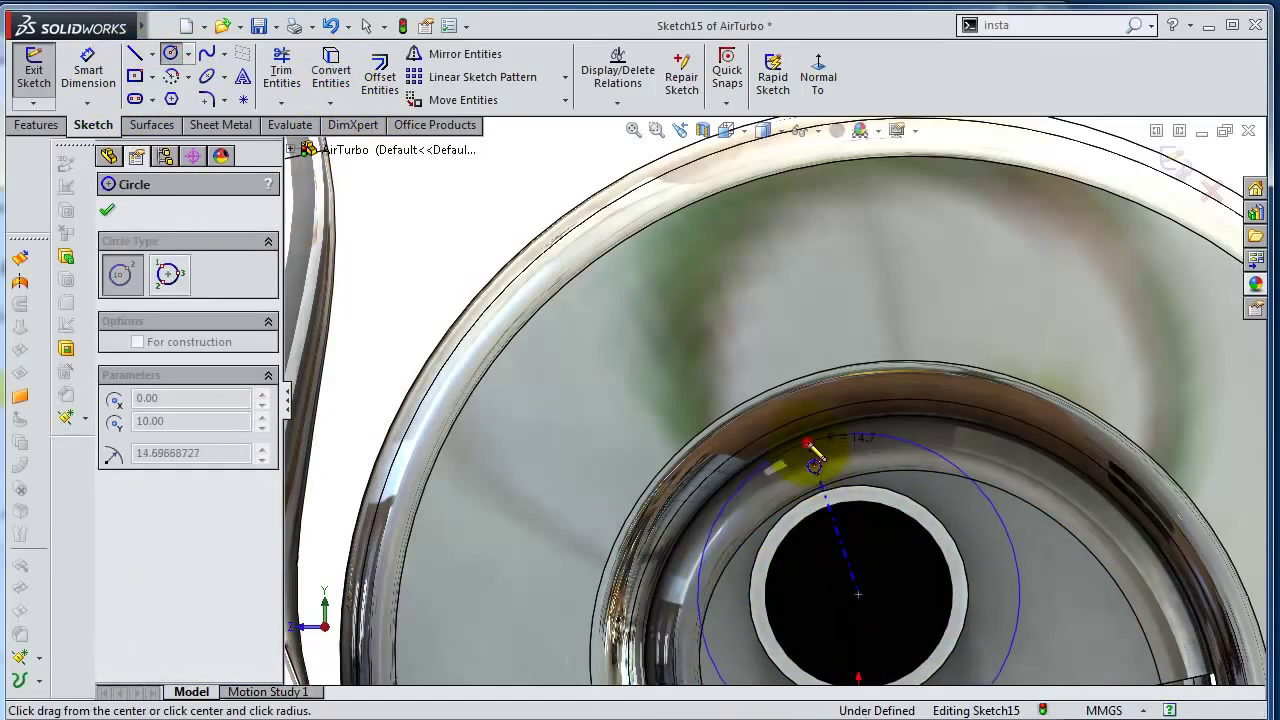
left_click(815, 462)
left_click(88, 70)
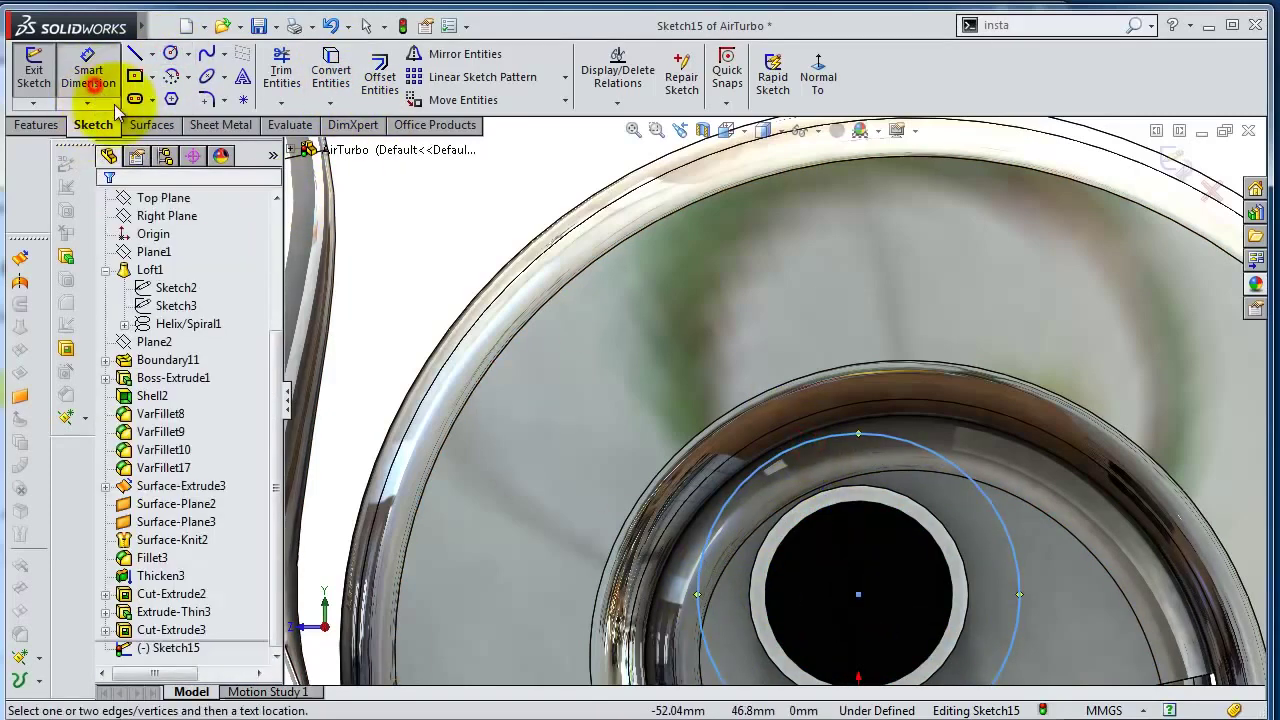
left_click(808, 447)
left_click(791, 374)
type("30")
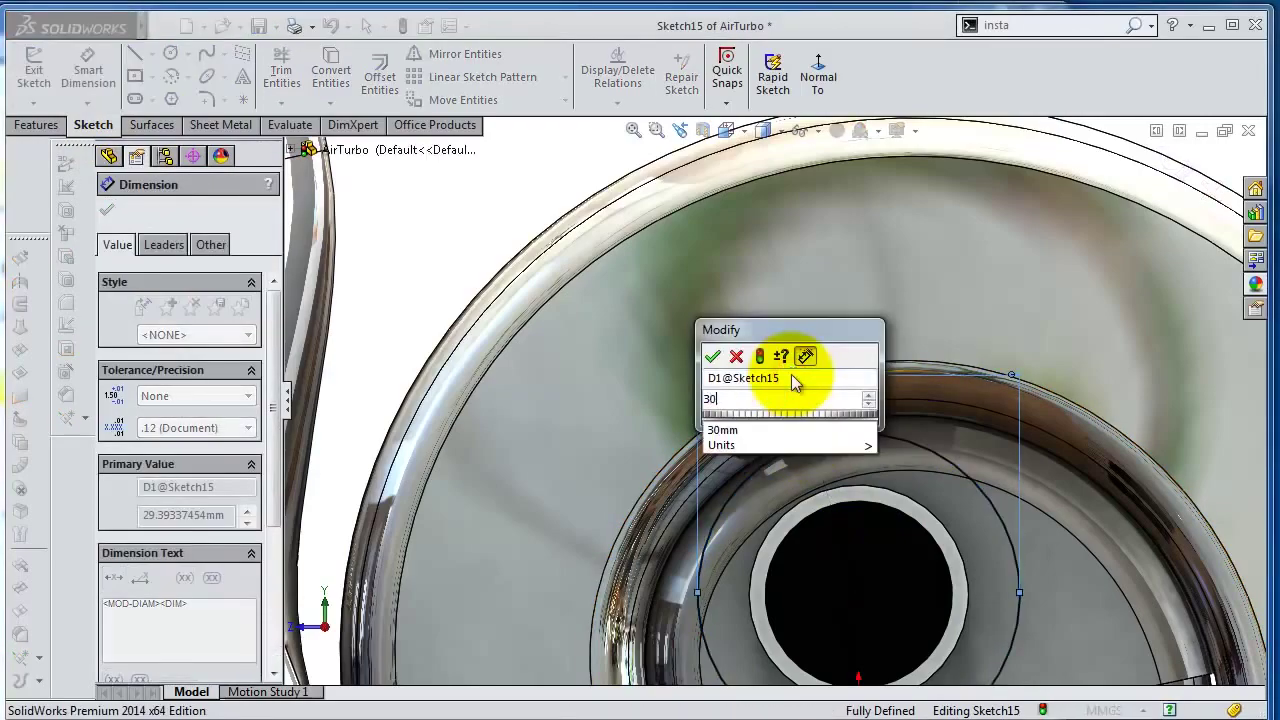
key("Return")
mouse_move(737, 386)
middle_mouse_down()
mouse_move(828, 420)
mouse_move(857, 380)
middle_mouse_up()
left_click(36, 125)
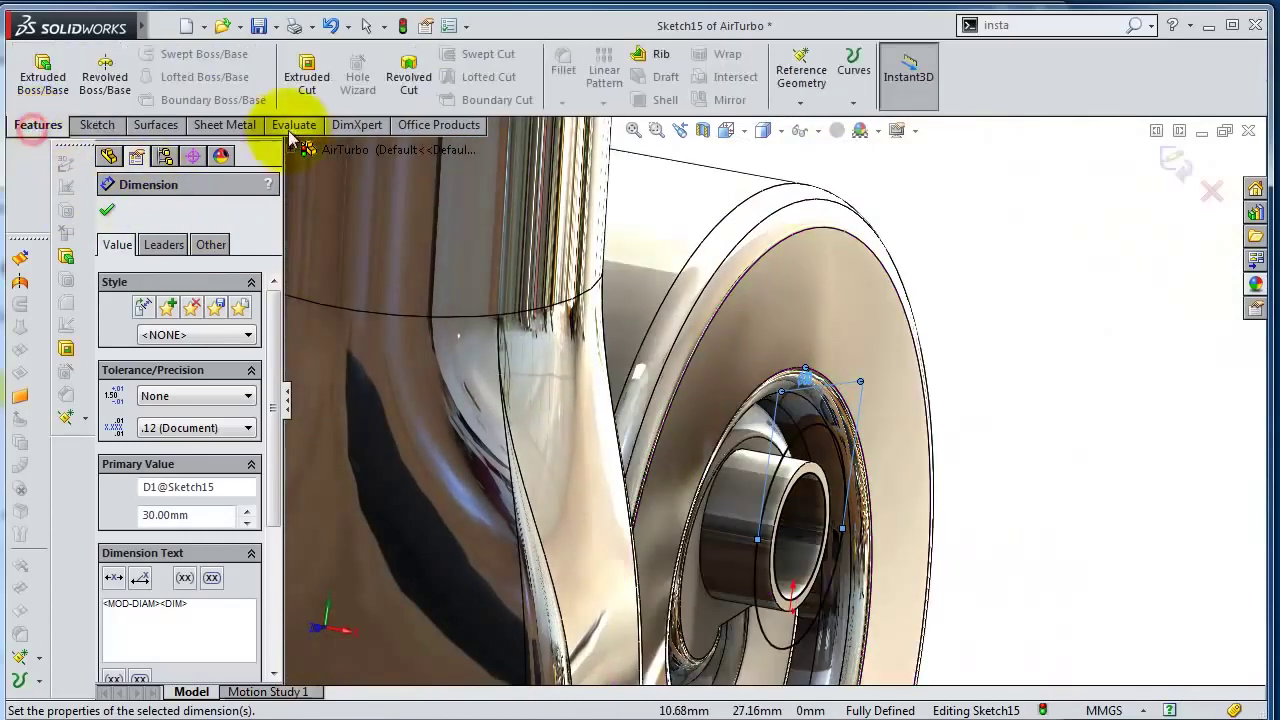
left_click(40, 72)
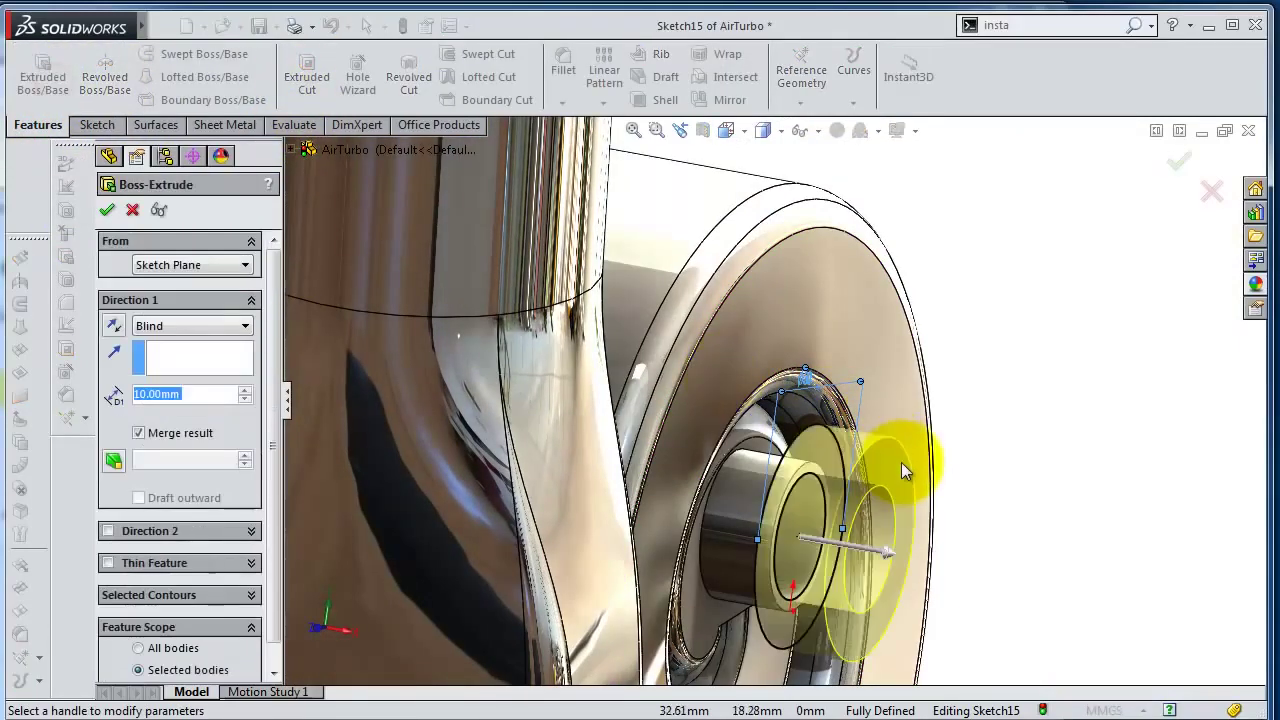
Accept the Blind 10 mm boss from the 30 mm circle, creating Boss-Extrude2.
mouse_move(1100, 430)
middle_mouse_down()
mouse_move(1072, 336)
mouse_move(1118, 312)
middle_mouse_up()
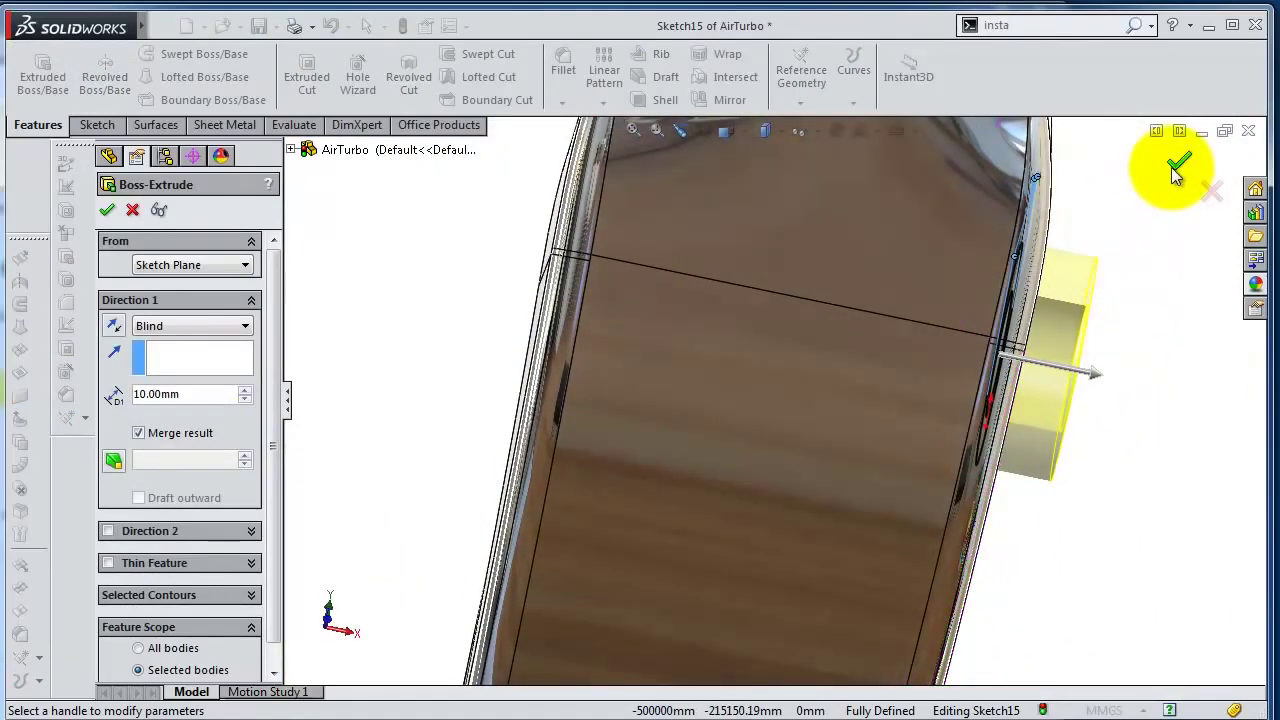
left_click(1177, 166)
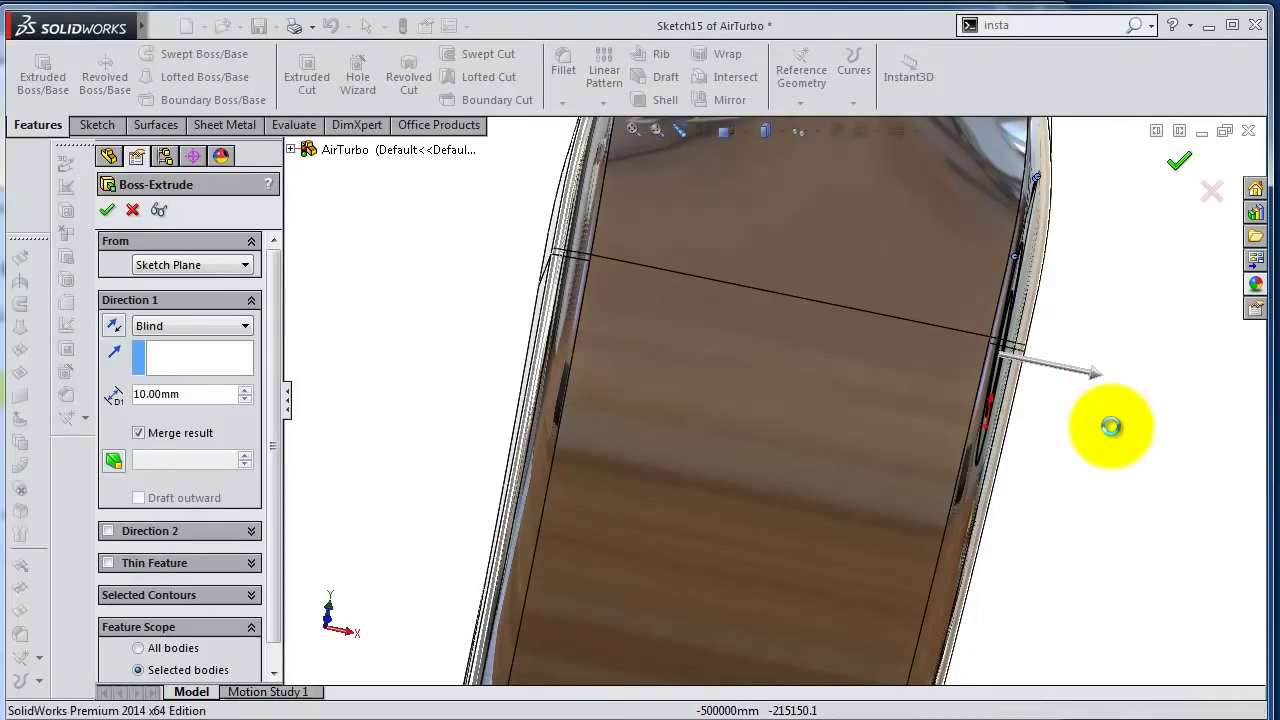
mouse_move(1111, 425)
middle_mouse_down()
mouse_move(986, 471)
mouse_move(1069, 397)
mouse_move(1175, 450)
middle_mouse_up()
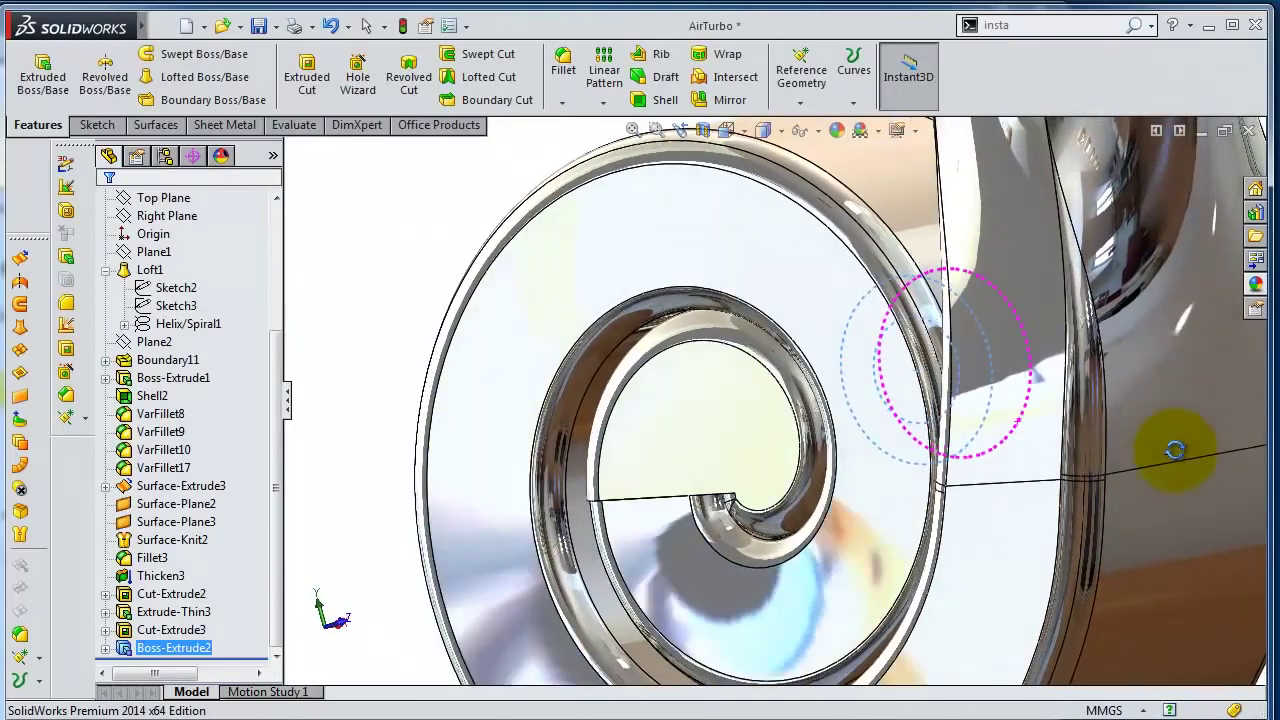
Fit the housing in view and select the Right Plane as the mirror plane.
key("f")
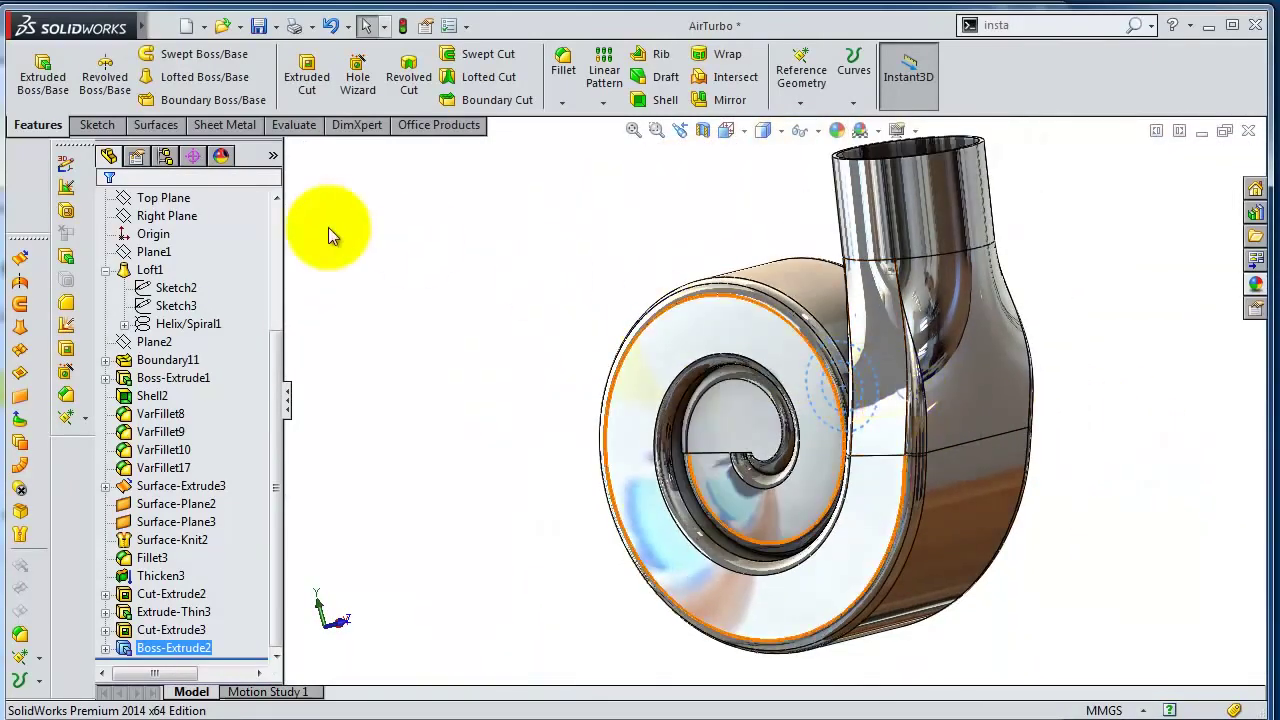
left_click_drag(276, 372, 280, 280)
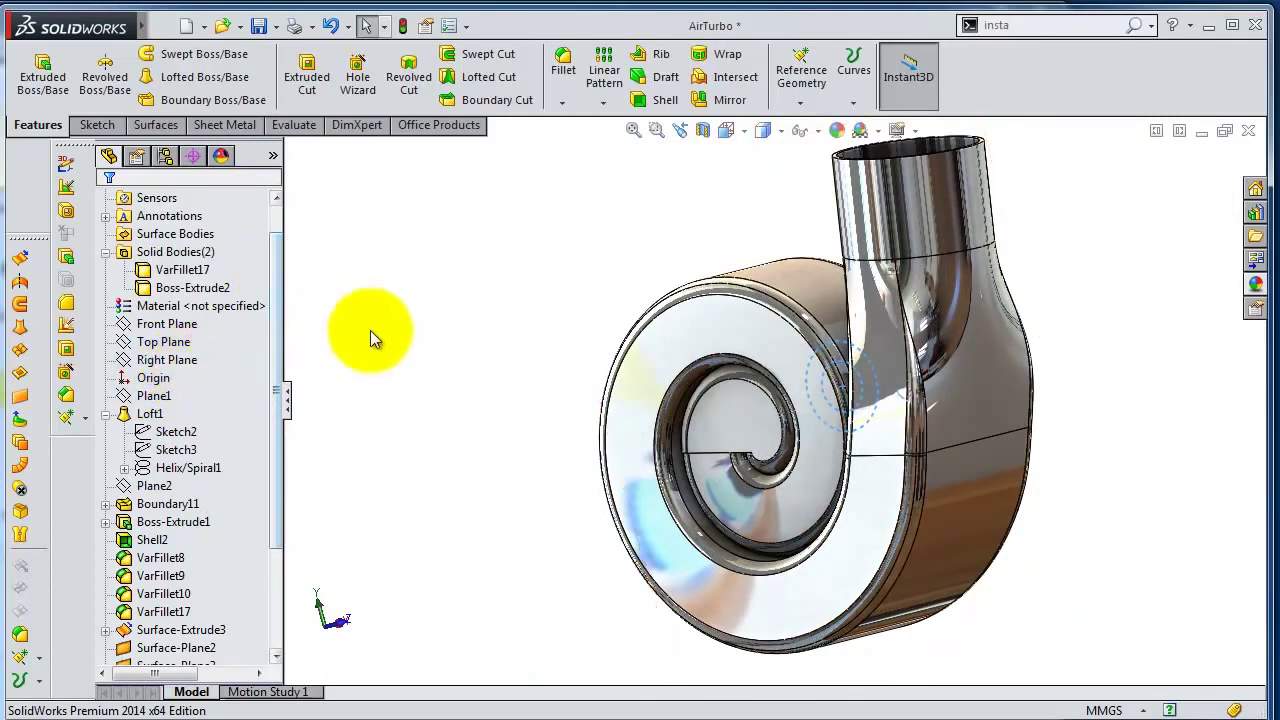
middle_click_drag(700, 531, 566, 531)
left_click_drag(277, 391, 277, 380)
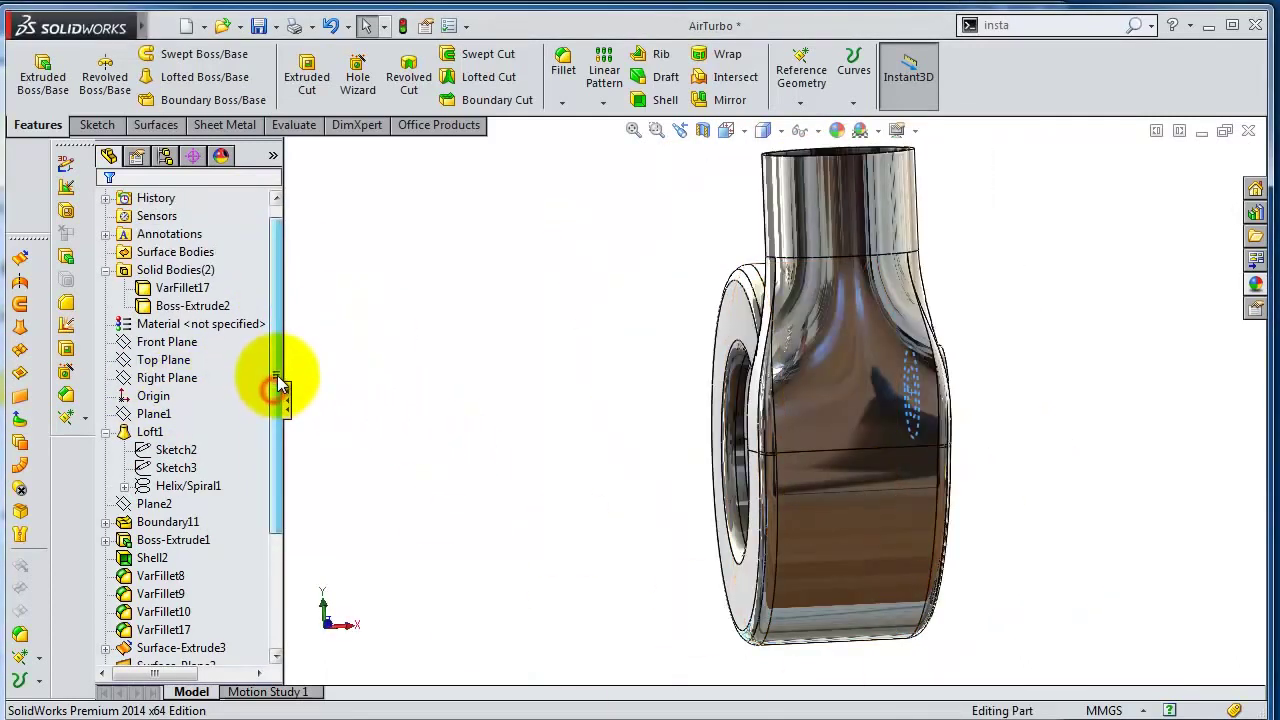
left_click(168, 378)
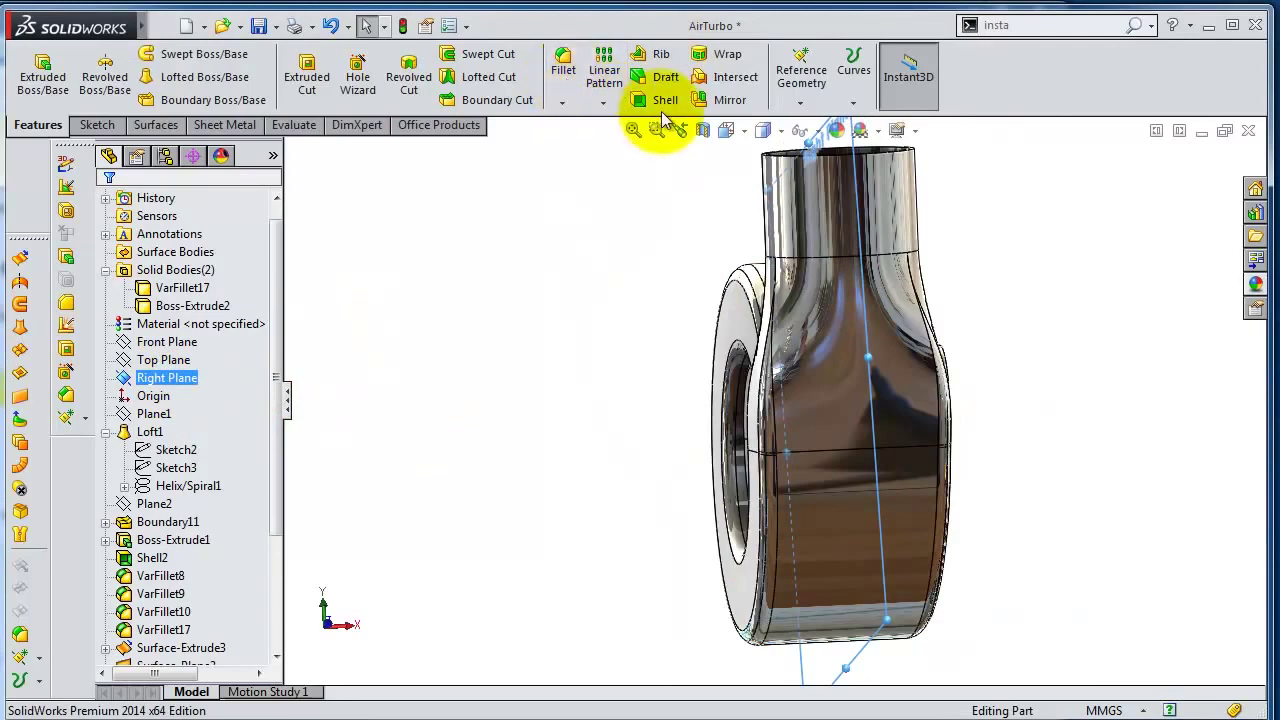
Mirror Extrude-Thin3 across the Right Plane, then orbit to view the spiral volute.
left_click(725, 100)
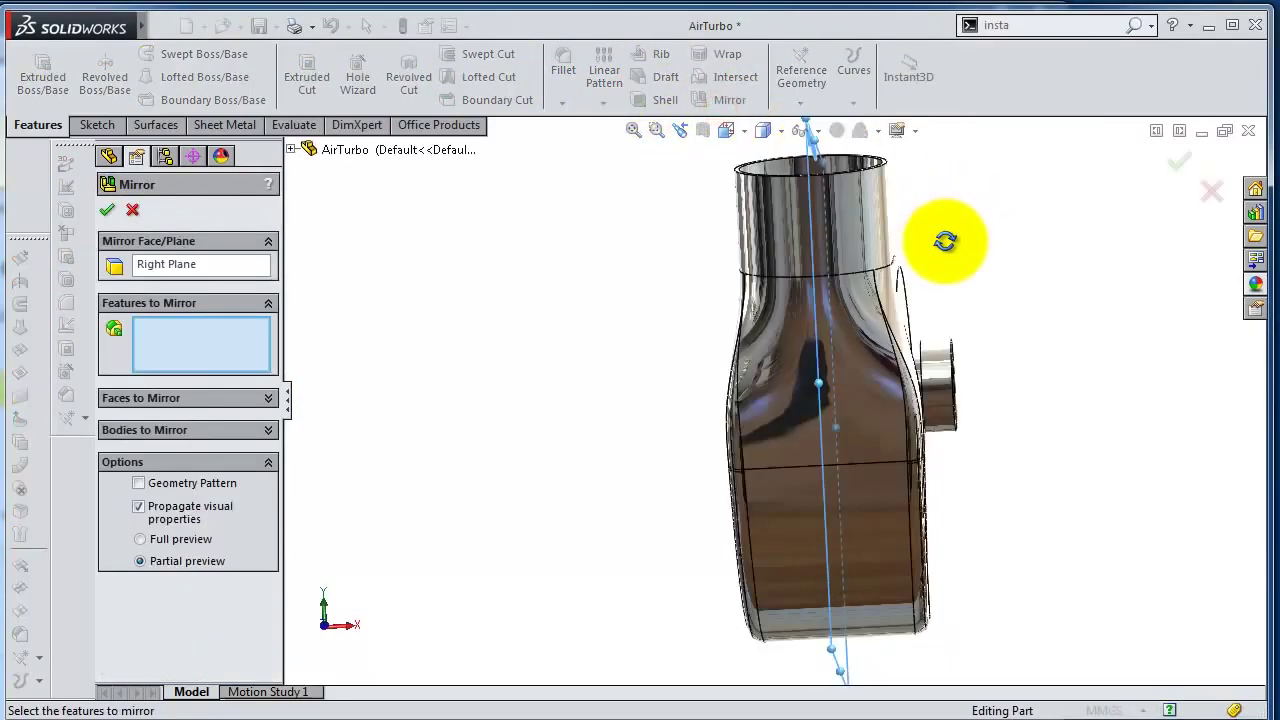
middle_click_drag(946, 240, 943, 257)
scroll(905, 422, "down", 2)
left_click(905, 422)
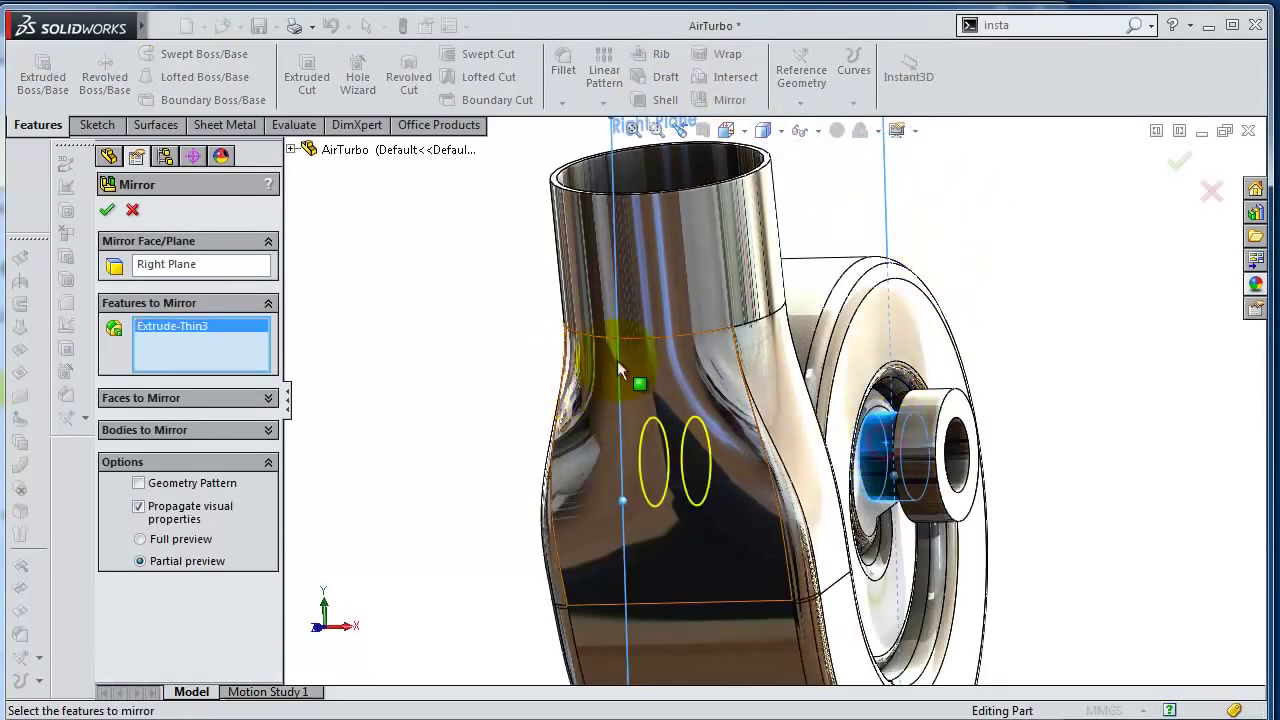
left_click(1187, 163)
mouse_move(657, 297)
middle_mouse_down()
mouse_move(614, 314)
mouse_move(465, 540)
middle_mouse_up()
scroll(409, 463, "down", 2)
scroll(428, 451, "down", 2)
scroll(530, 447, "down", 3)
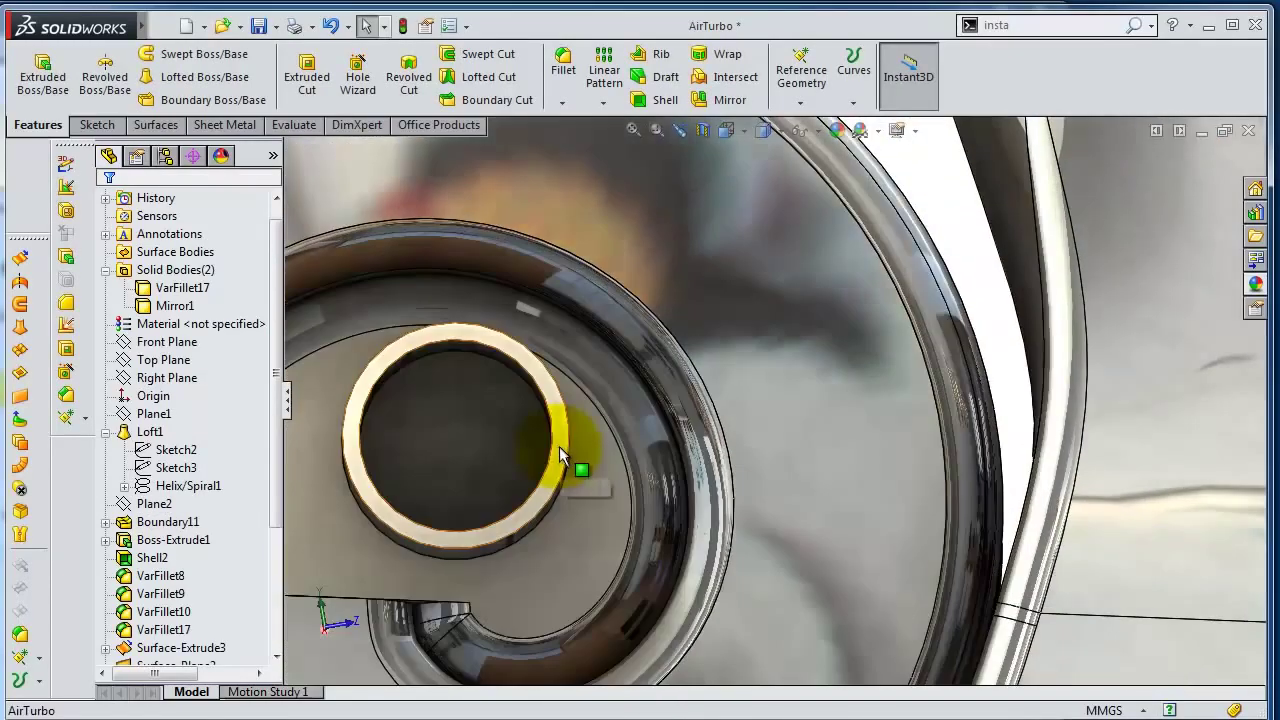
Start a sketch on the volute's inner face and draw a circle centred at the origin.
left_click(558, 454)
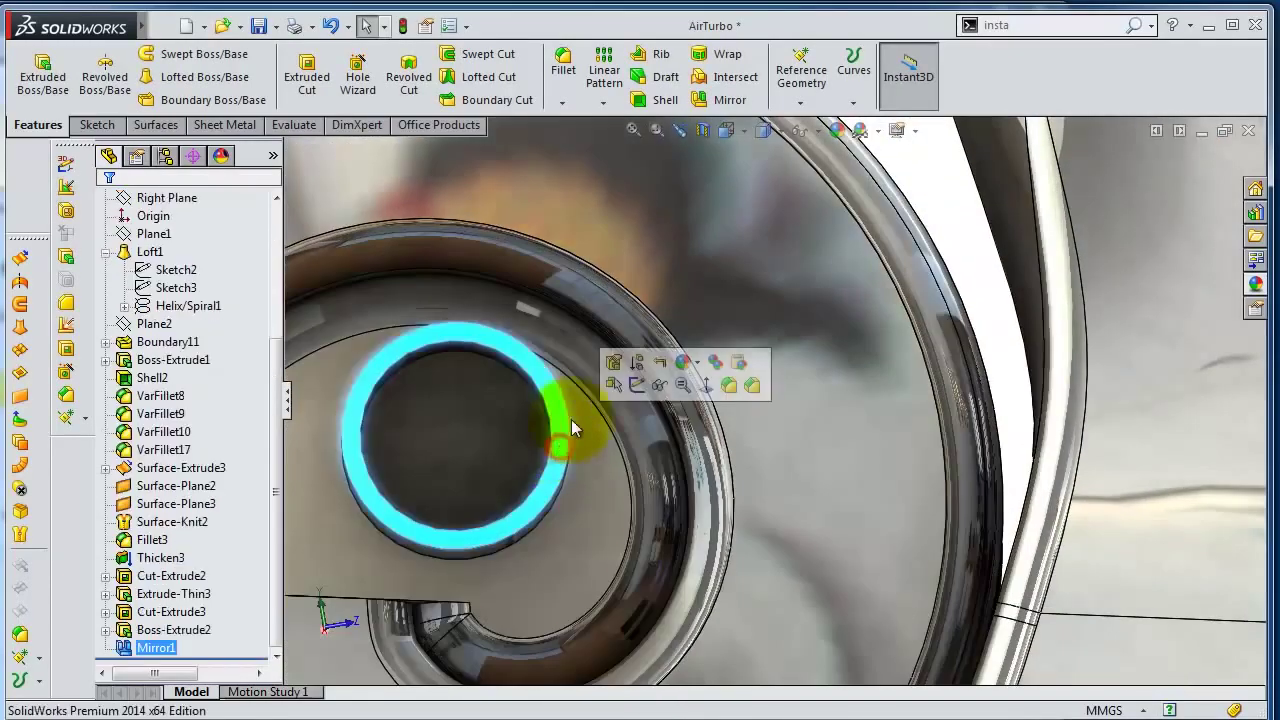
left_click(634, 388)
left_click(170, 53)
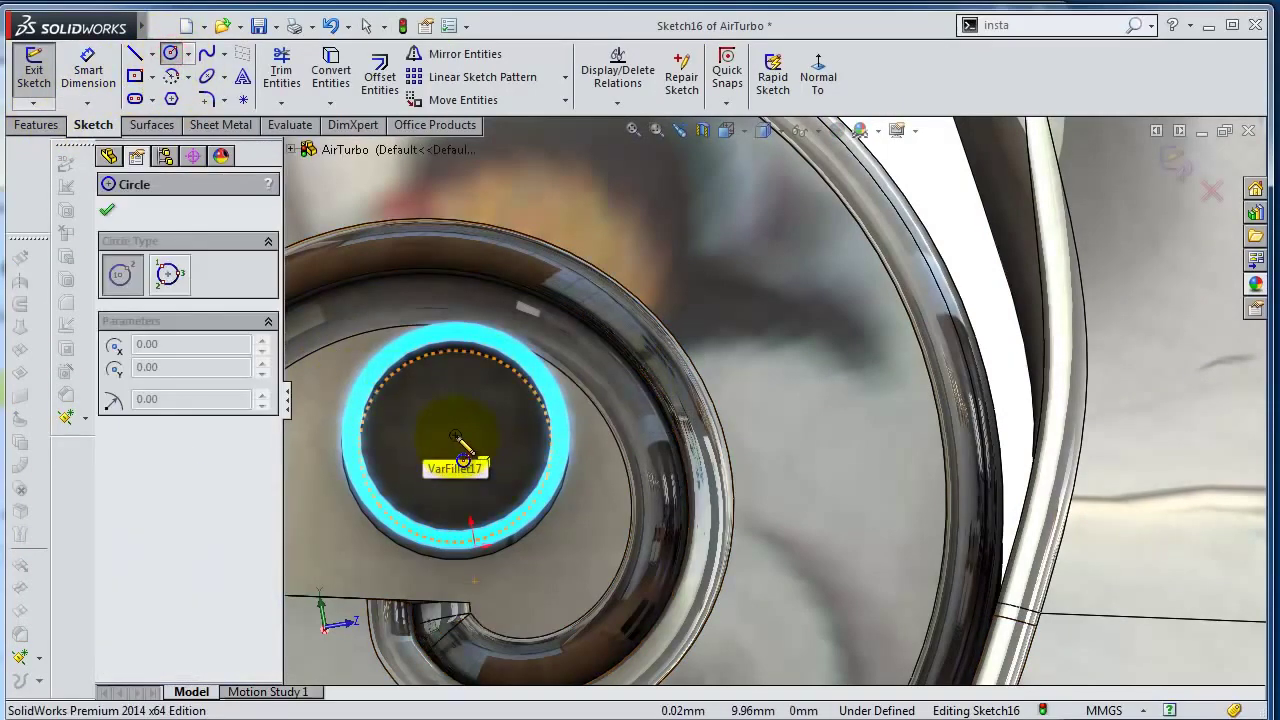
left_click(455, 437)
left_click(421, 236)
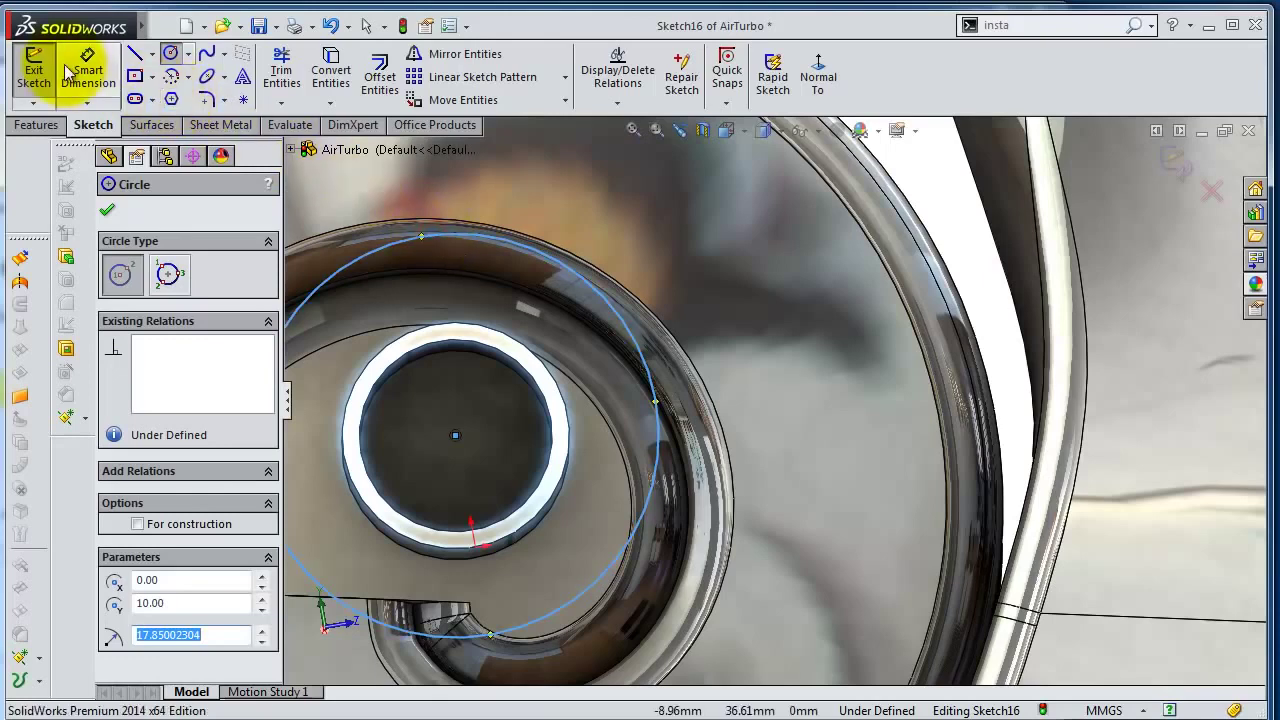
Dimension the circle to 44.88 mm diameter and begin a boss extrusion.
left_click(72, 72)
left_click(533, 252)
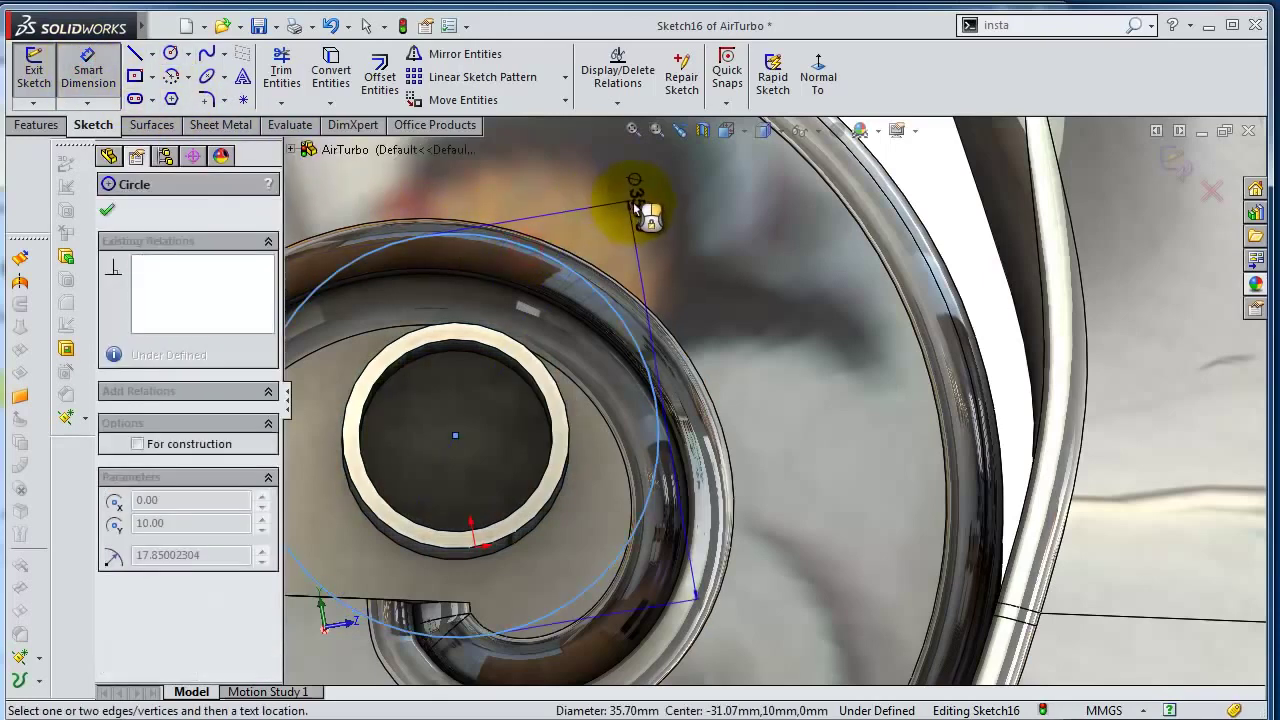
left_click(839, 248)
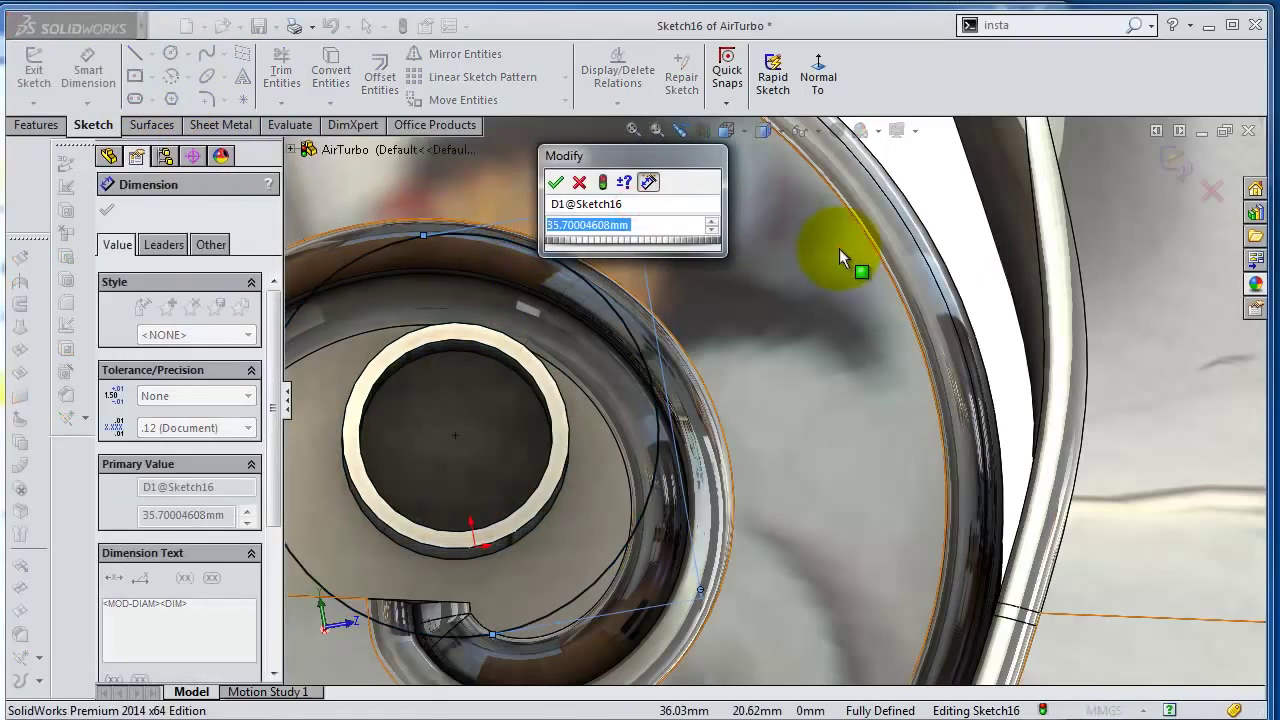
type("44.88")
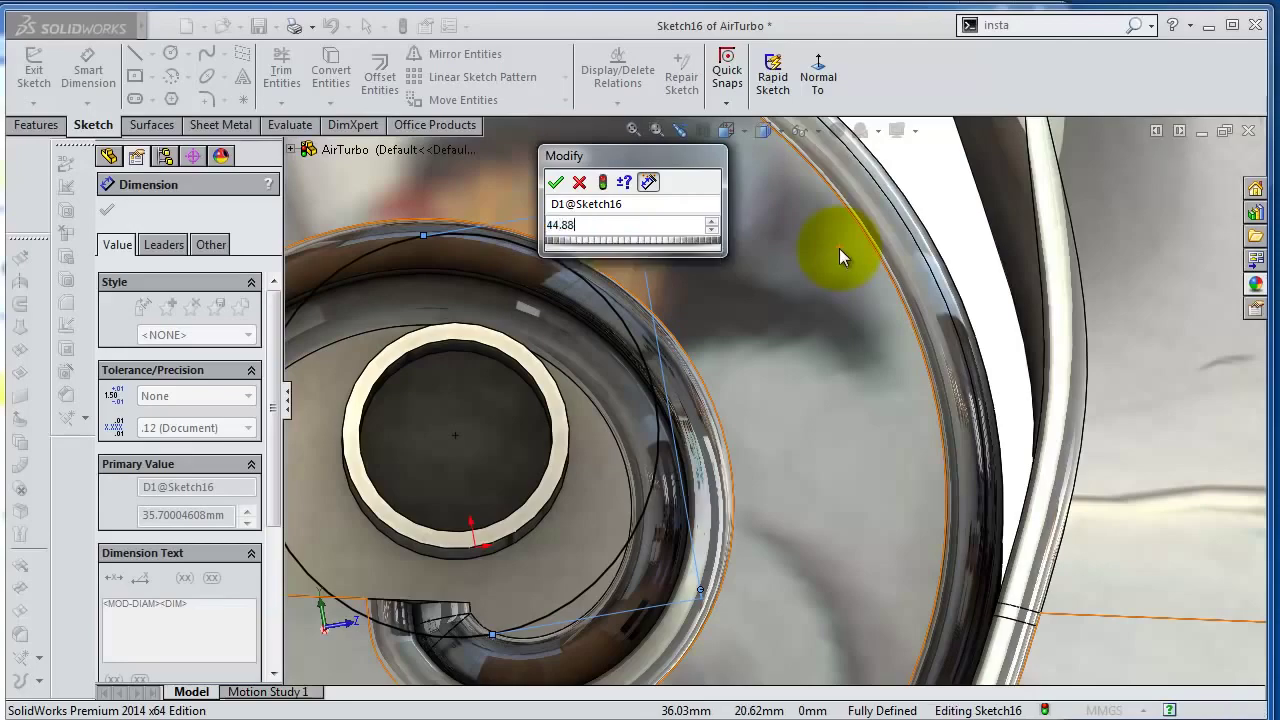
key("Return")
scroll(839, 248, "up", 10)
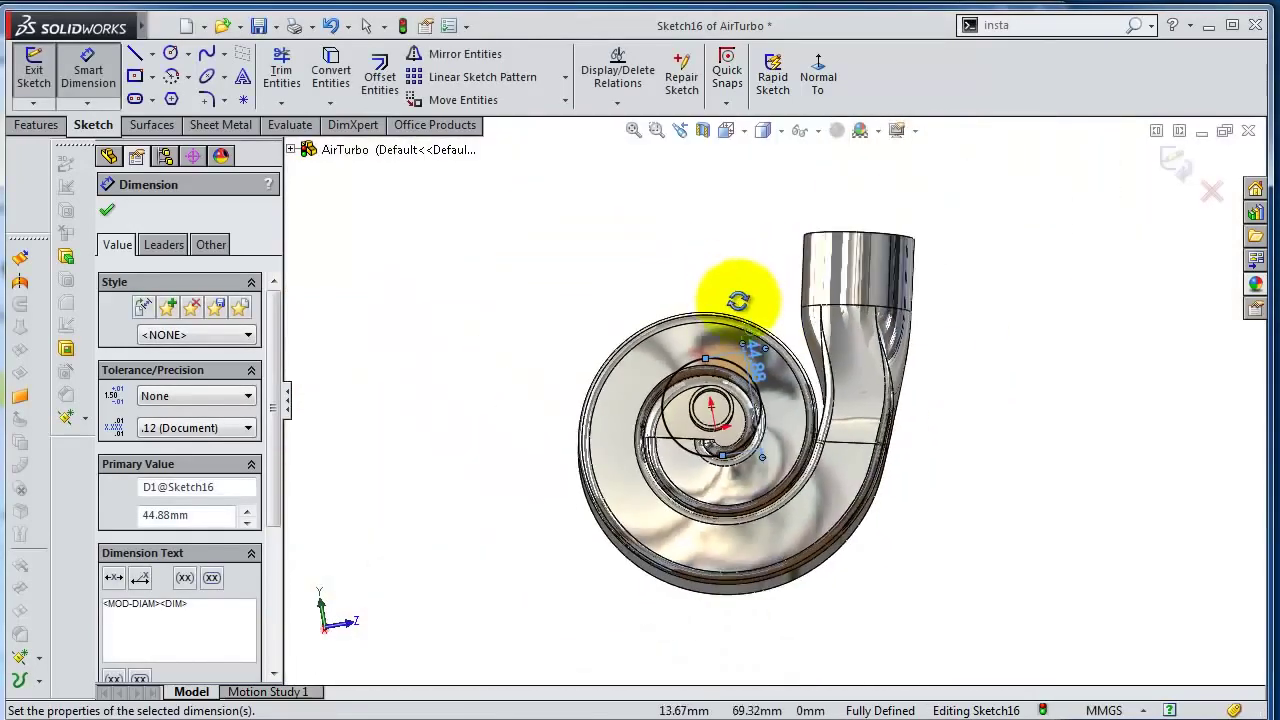
mouse_move(737, 294)
middle_mouse_down()
mouse_move(805, 383)
mouse_move(829, 368)
middle_mouse_up()
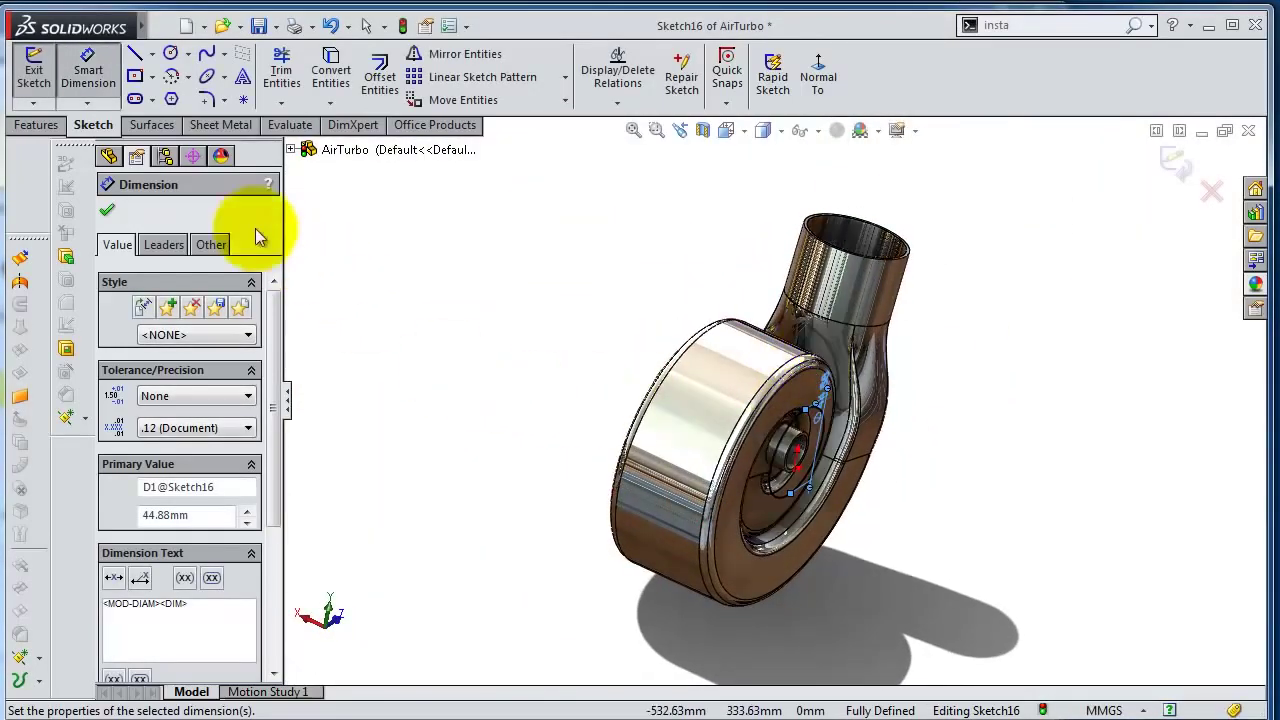
left_click(52, 123)
left_click(50, 90)
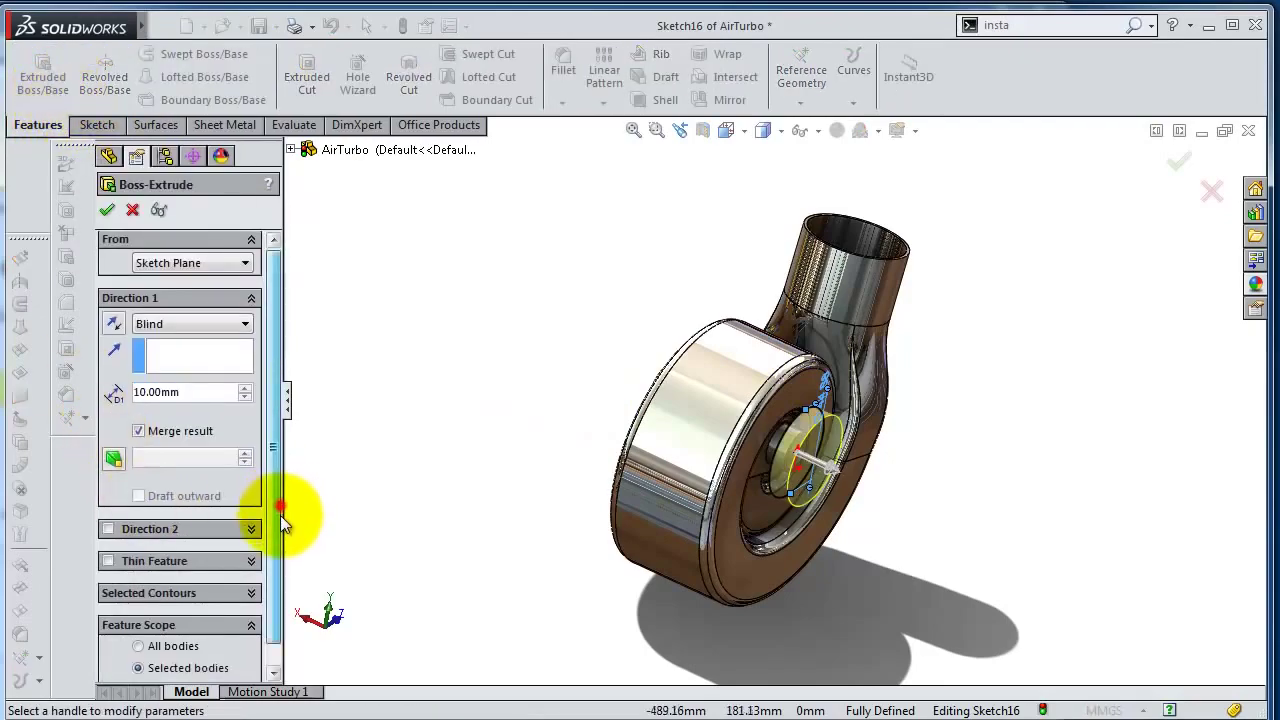
Accept the Blind 10 mm boss of the 44.88 mm circle, creating Boss-Extrude3.
key("Return")
mouse_move(280, 515)
middle_mouse_down()
mouse_move(972, 458)
mouse_move(901, 391)
mouse_move(908, 414)
mouse_move(846, 286)
mouse_move(871, 337)
mouse_move(952, 345)
mouse_move(714, 380)
mouse_move(671, 357)
mouse_move(793, 354)
mouse_move(894, 303)
mouse_move(951, 240)
mouse_move(928, 232)
mouse_move(891, 663)
middle_mouse_up()
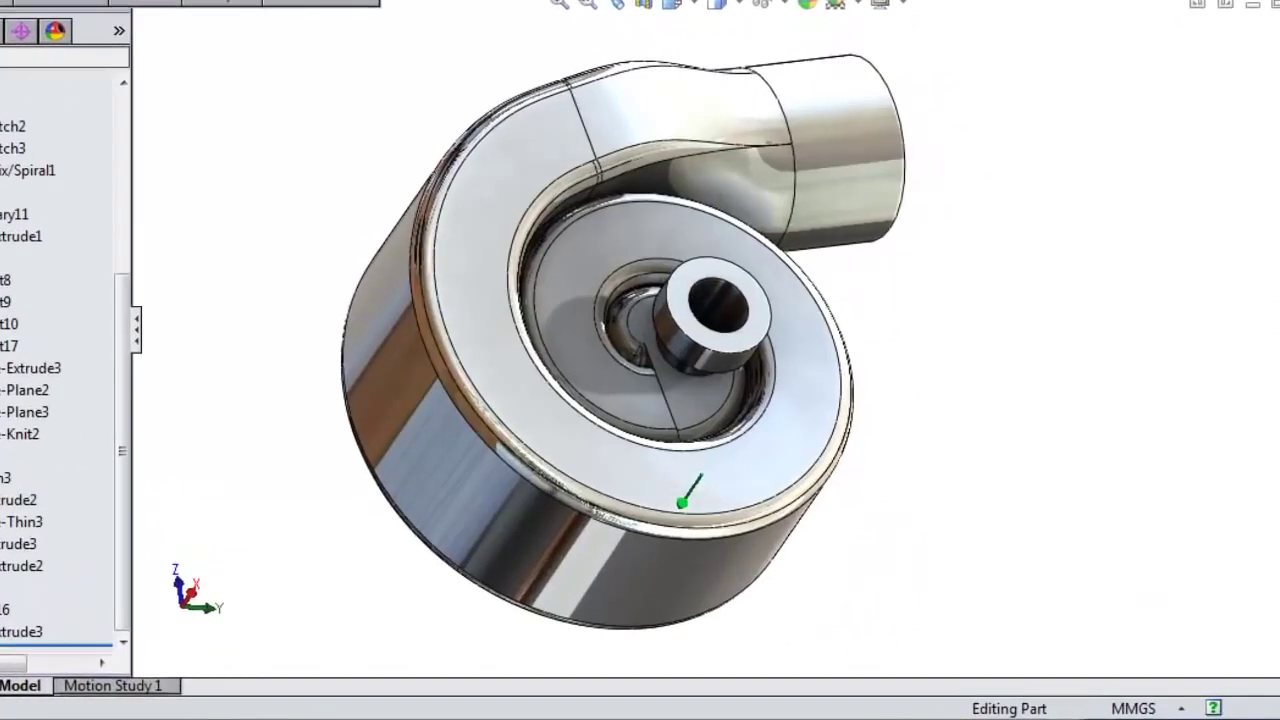